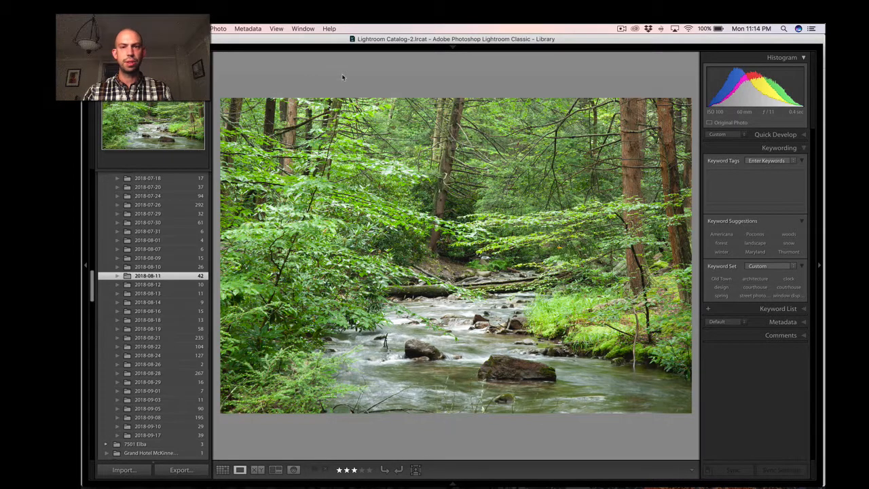
pyautogui.click(316, 73)
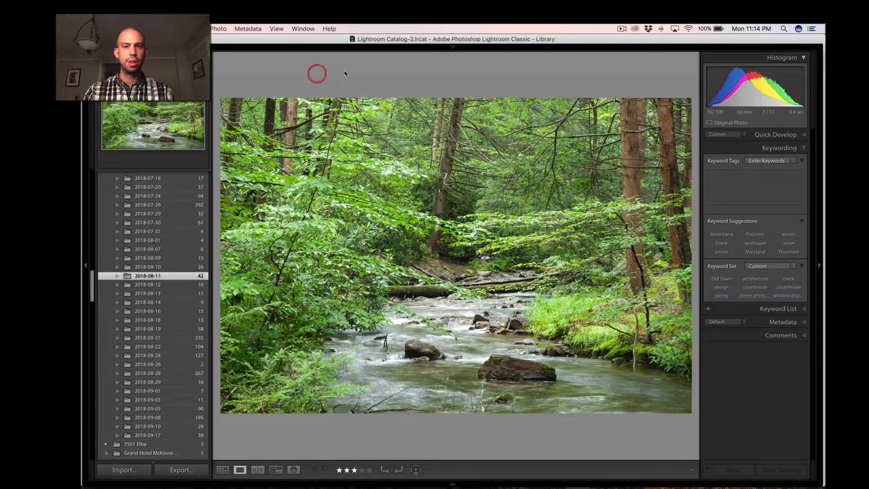
pyautogui.click(344, 70)
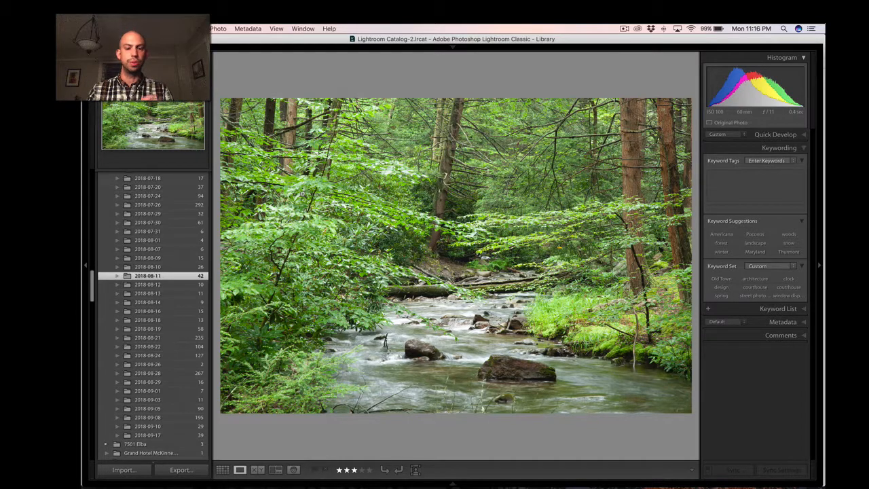
# Open the forest stream photo in the Develop module and keep Adobe Color as its profile.
pyautogui.press('d')
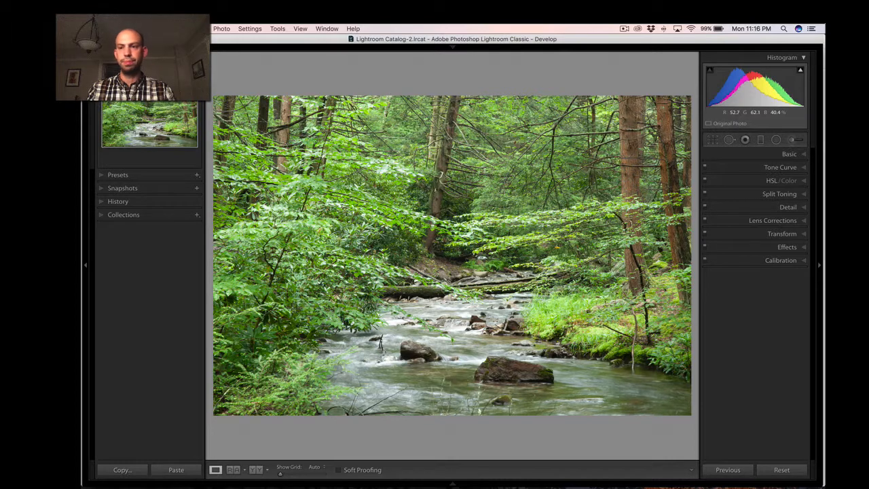
pyautogui.click(789, 155)
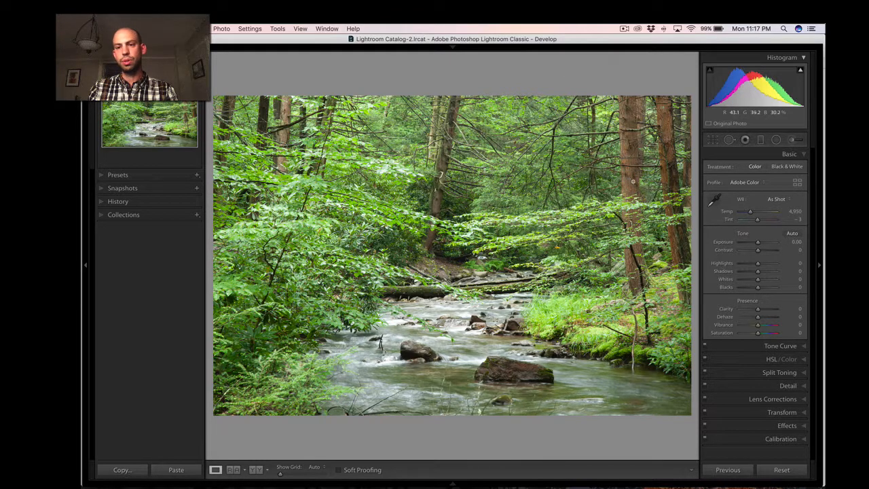
pyautogui.click(742, 184)
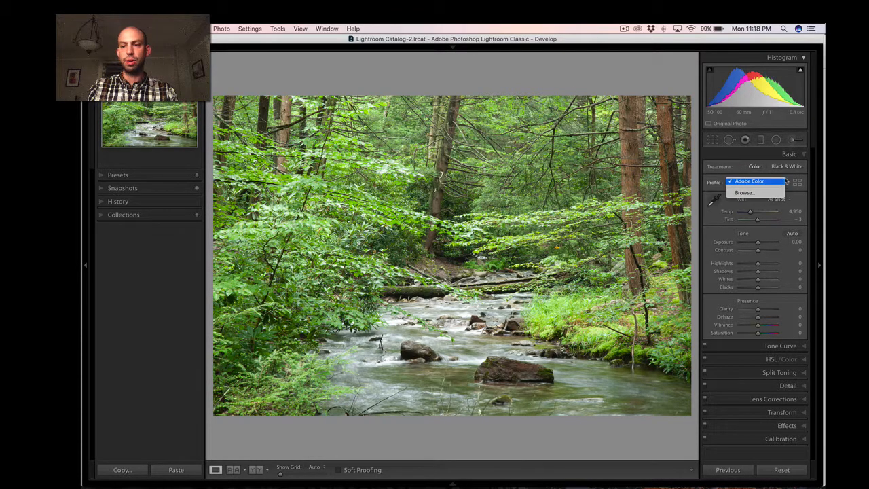
pyautogui.click(747, 181)
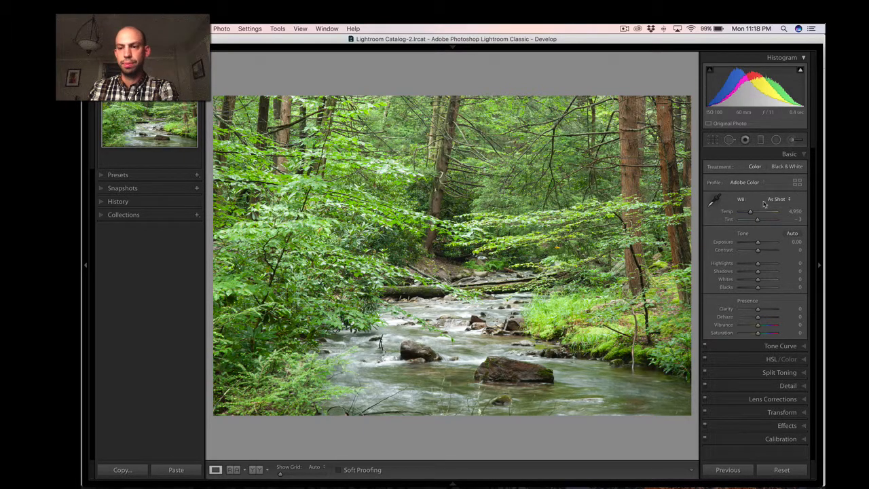
# Look through the Camera Matching profiles in the profile browser and close it without applying one.
pyautogui.click(797, 186)
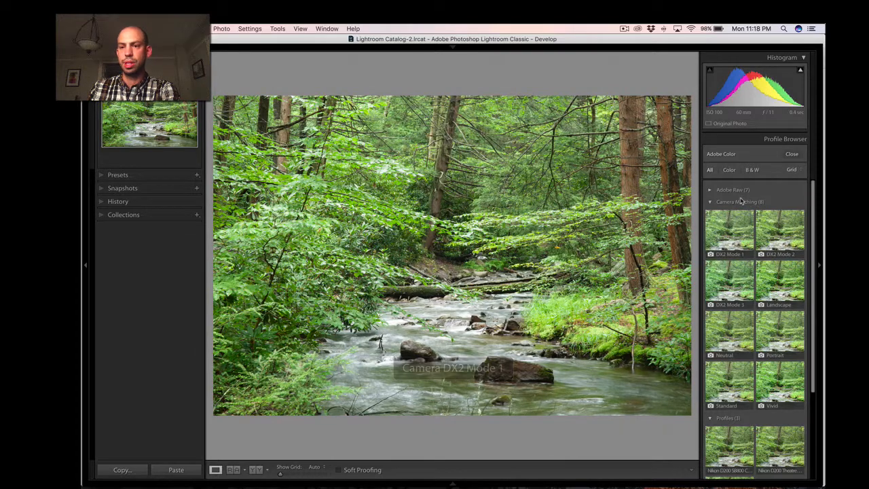
pyautogui.click(739, 202)
pyautogui.click(790, 156)
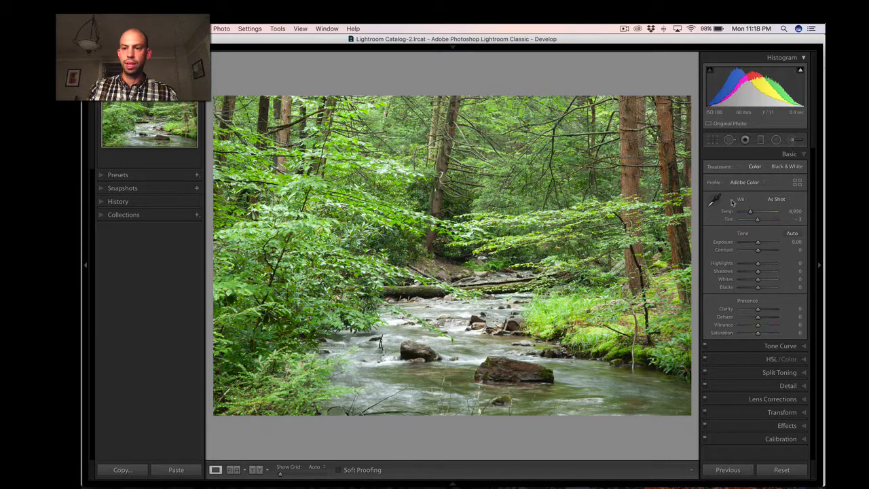
# Check the stream photo's lens metadata, and turn on Remove Chromatic Aberration and Enable Profile Corrections for it.
pyautogui.click(755, 399)
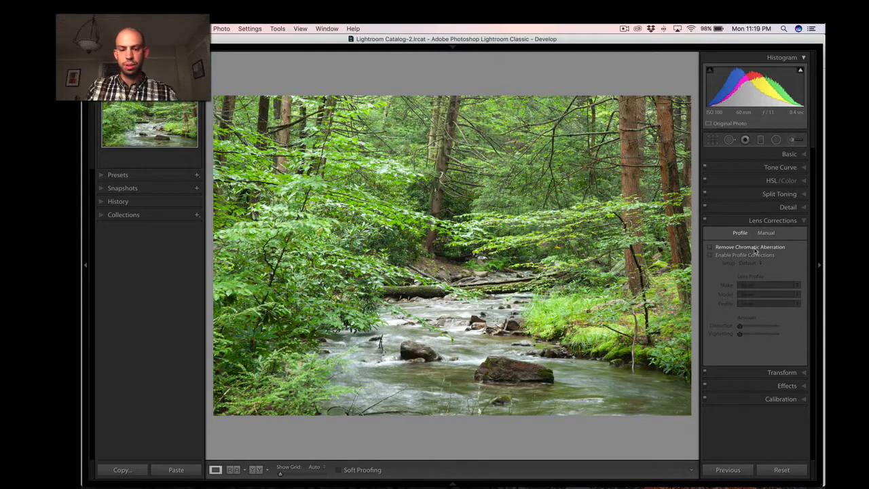
pyautogui.press('g')
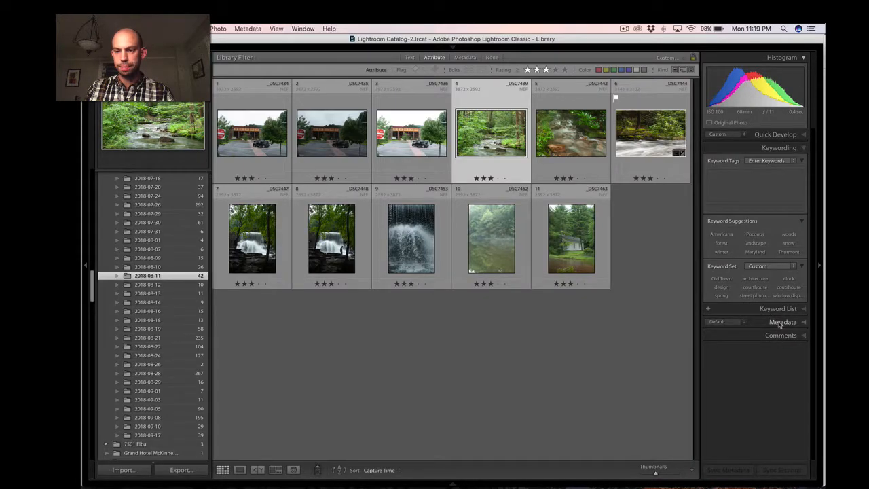
pyautogui.click(781, 322)
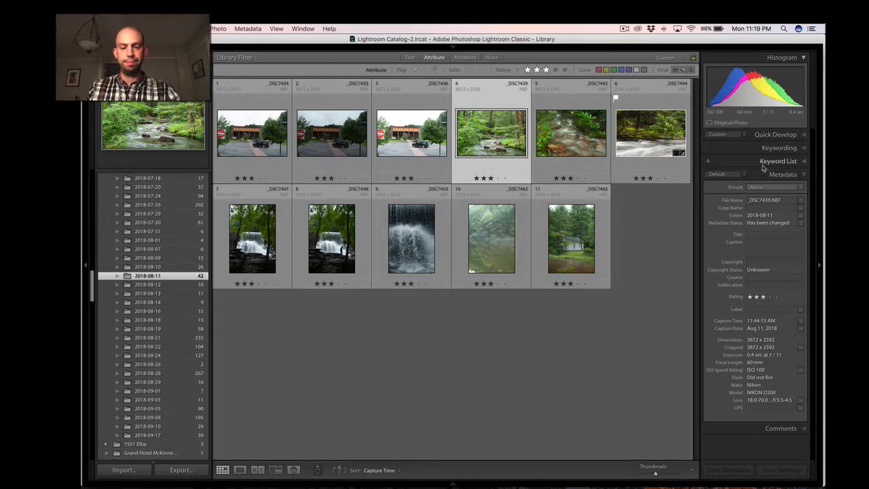
pyautogui.press('d')
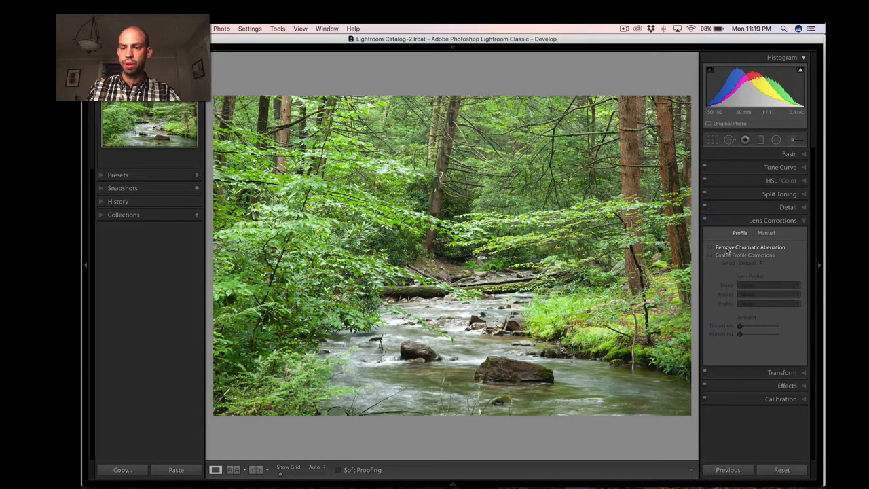
pyautogui.click(727, 249)
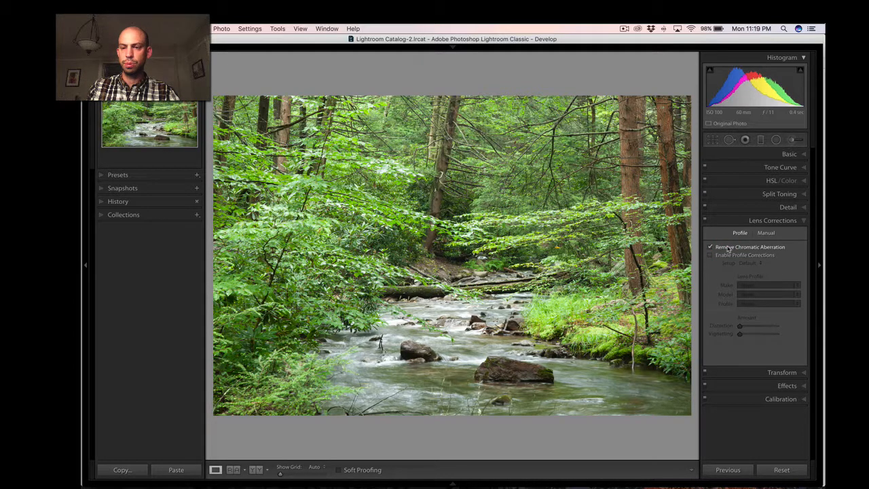
pyautogui.click(726, 255)
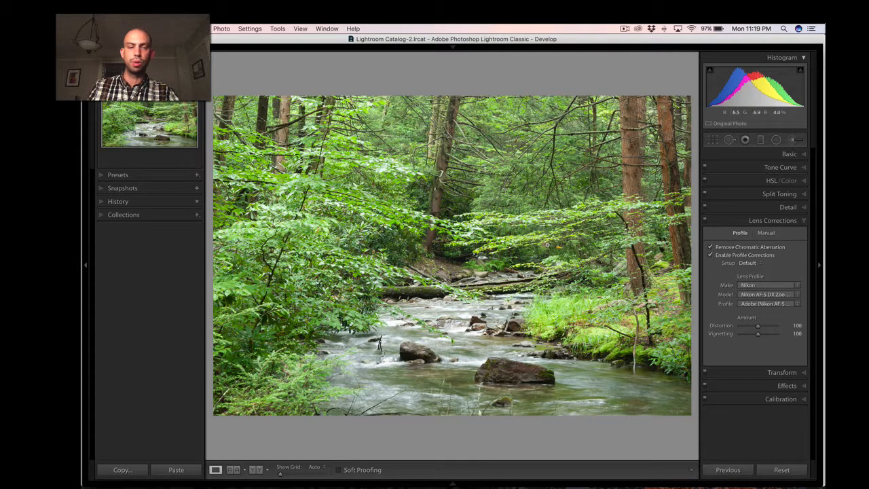
pyautogui.click(781, 155)
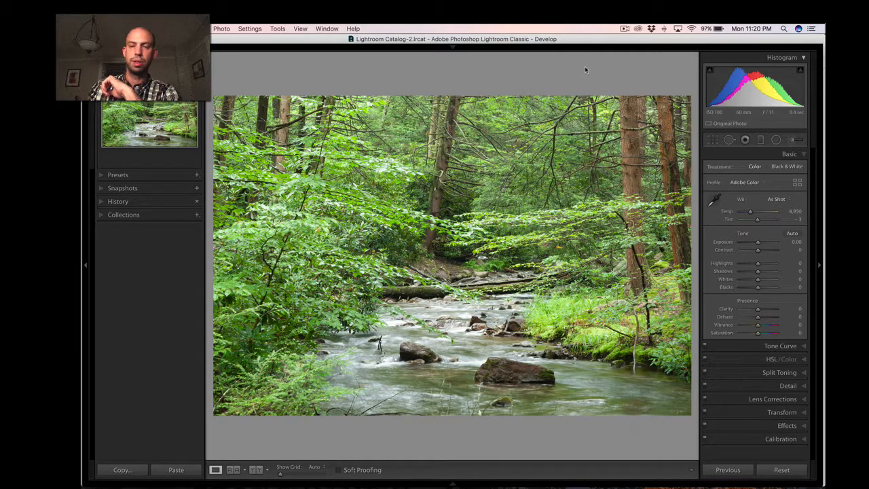
# Browse forward to the river photo with the rhododendron branch and inspect its foliage up close.
pyautogui.press('Right')
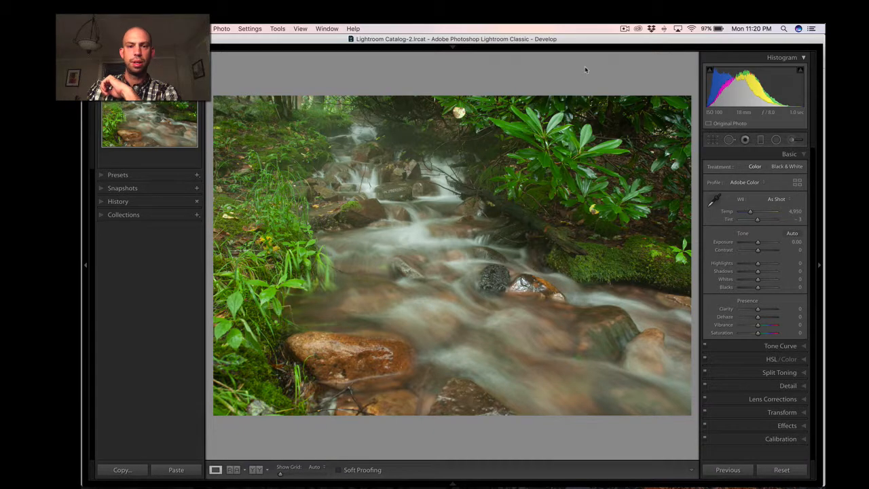
pyautogui.press('Right')
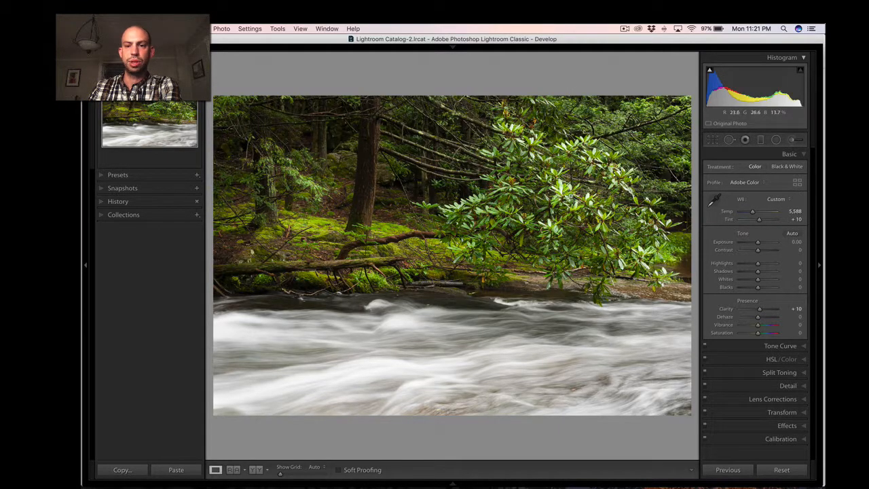
pyautogui.click(572, 197)
pyautogui.click(528, 200)
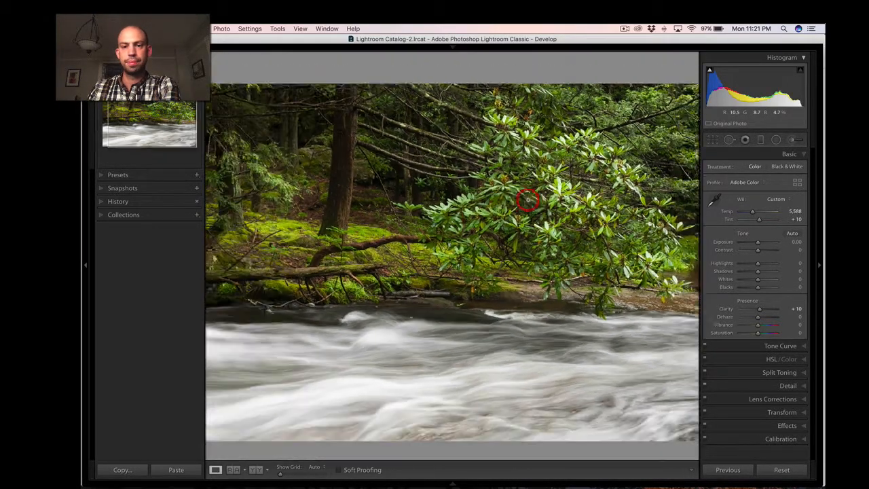
pyautogui.click(588, 193)
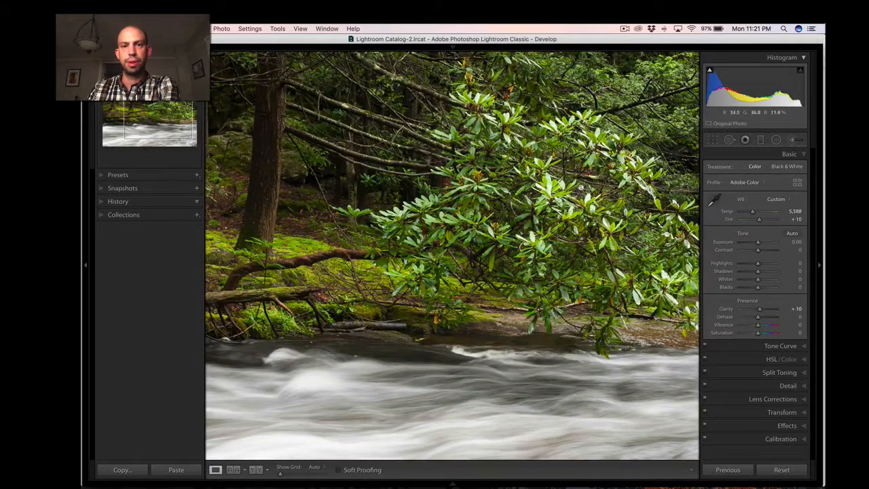
pyautogui.click(402, 136)
pyautogui.click(181, 58)
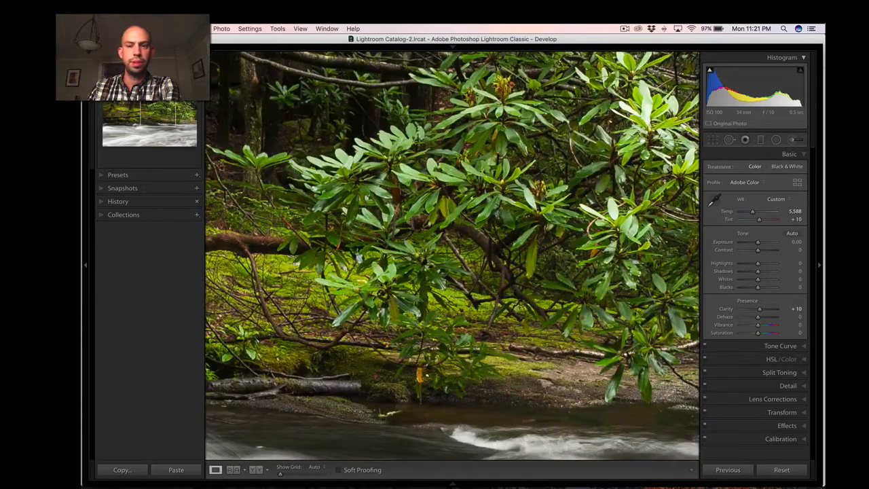
pyautogui.moveTo(438, 129); pyautogui.dragTo(328, 243)
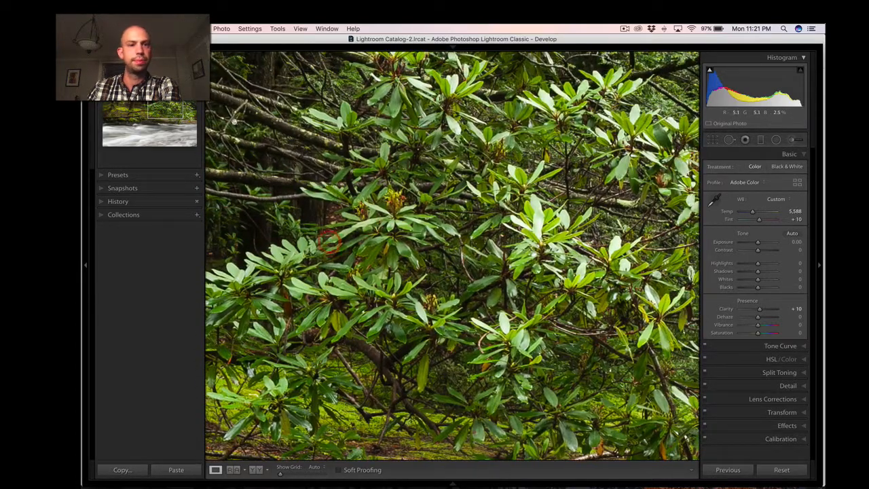
pyautogui.click(153, 58)
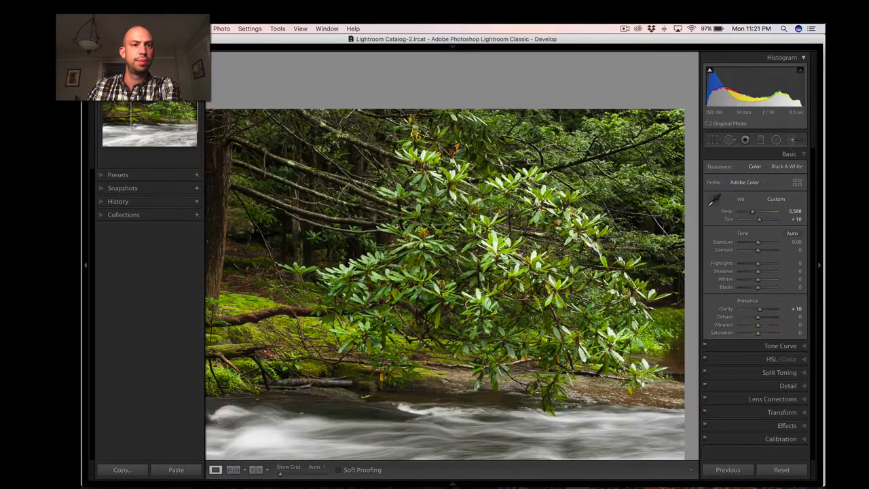
# Compare the two vertical waterfall photos and return to the one with the person standing left of the falls.
pyautogui.press('Right')
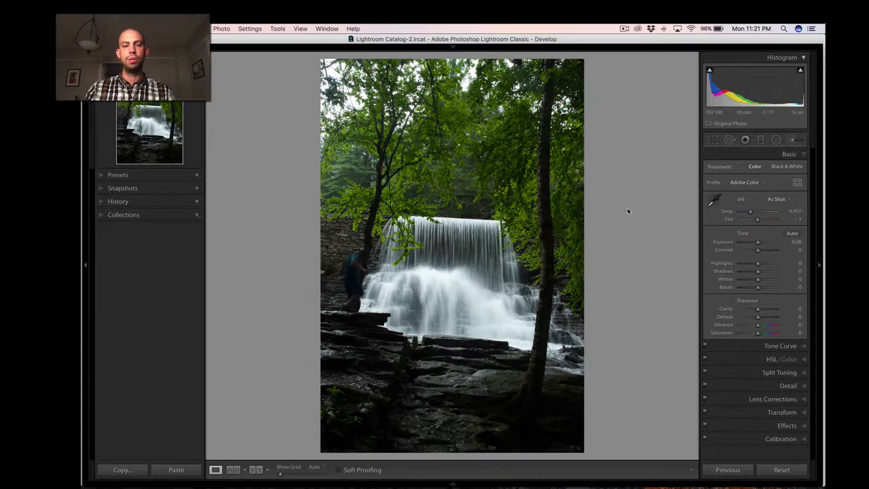
pyautogui.press('Right')
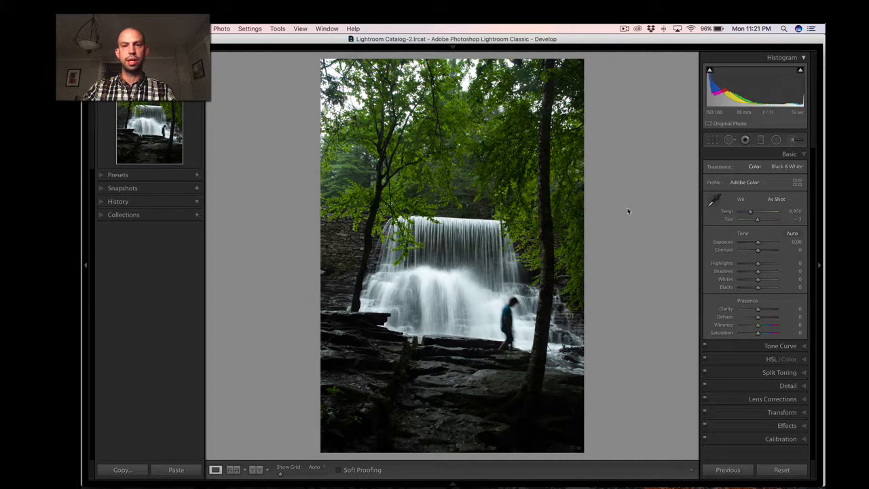
pyautogui.press('Left')
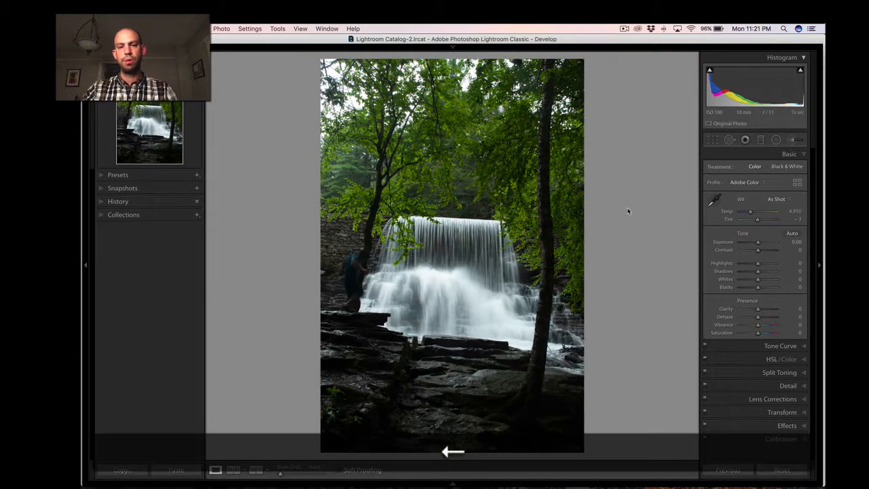
pyautogui.press('Right')
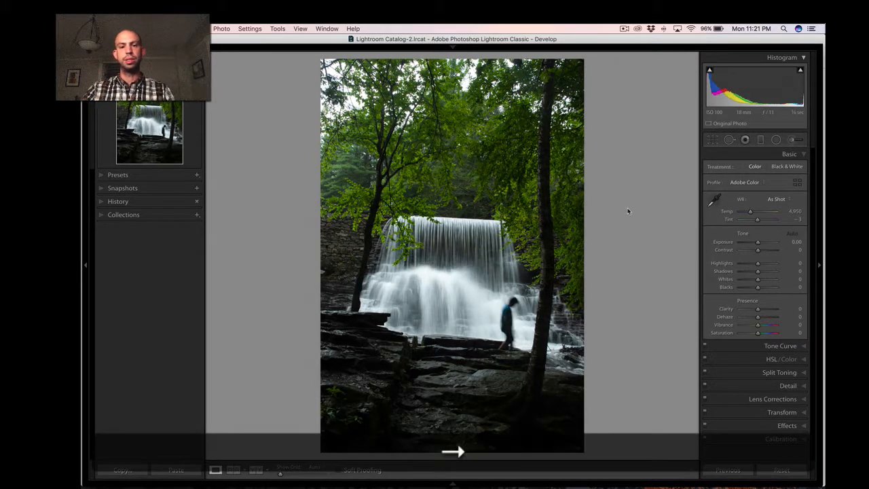
pyautogui.press('Left')
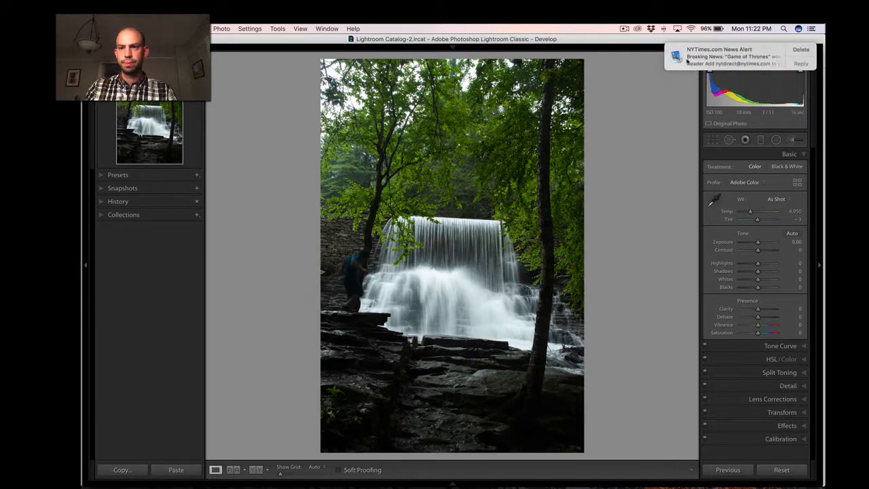
# Turn on Remove Chromatic Aberration and Enable Profile Corrections for the waterfall photo.
pyautogui.click(772, 399)
pyautogui.click(749, 246)
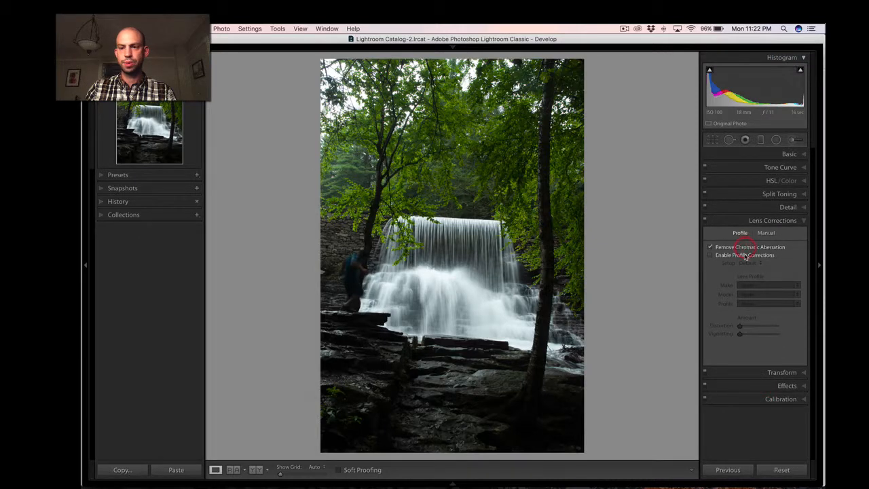
pyautogui.click(745, 255)
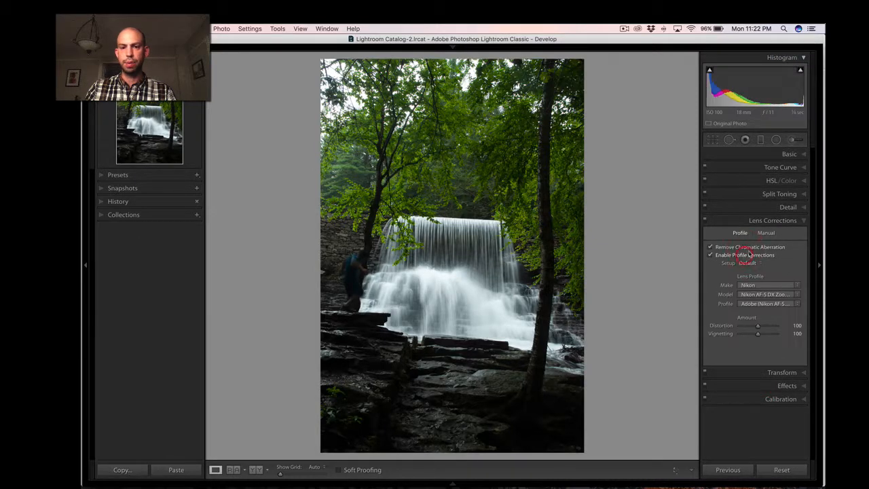
# Correct the waterfall photo's white balance by sampling the white water as neutral, and compare it with the Before view.
pyautogui.click(786, 155)
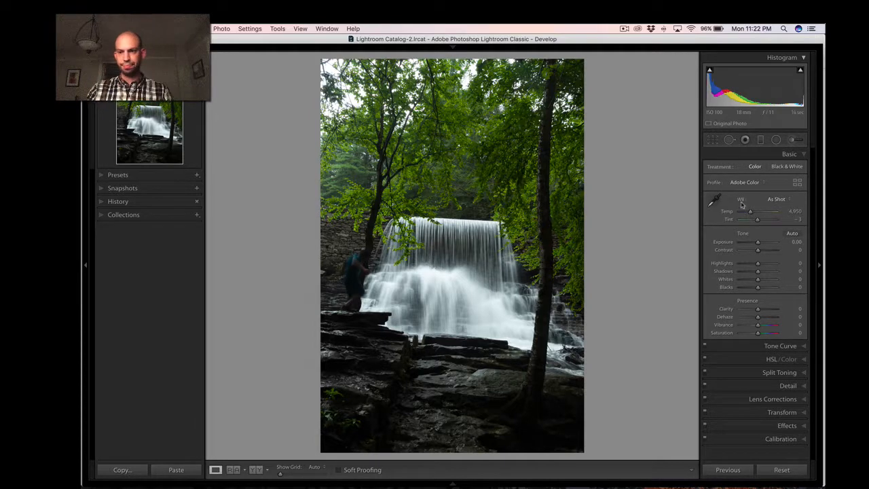
pyautogui.click(716, 201)
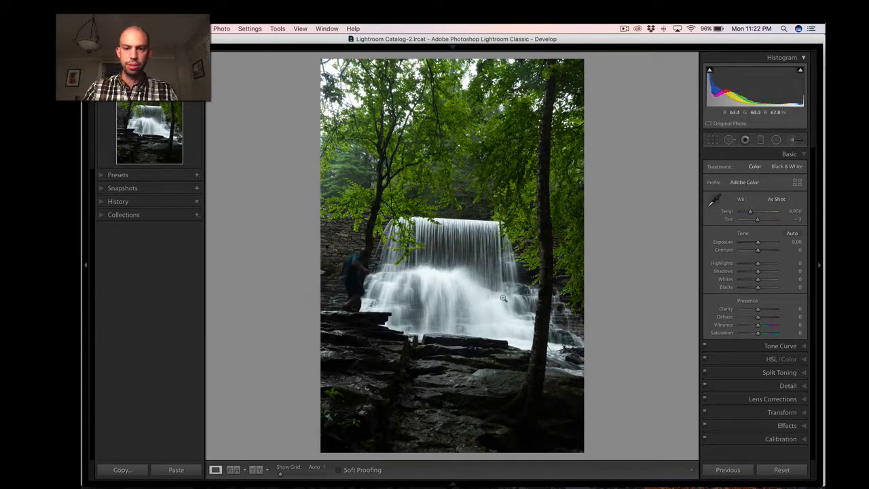
pyautogui.click(459, 271)
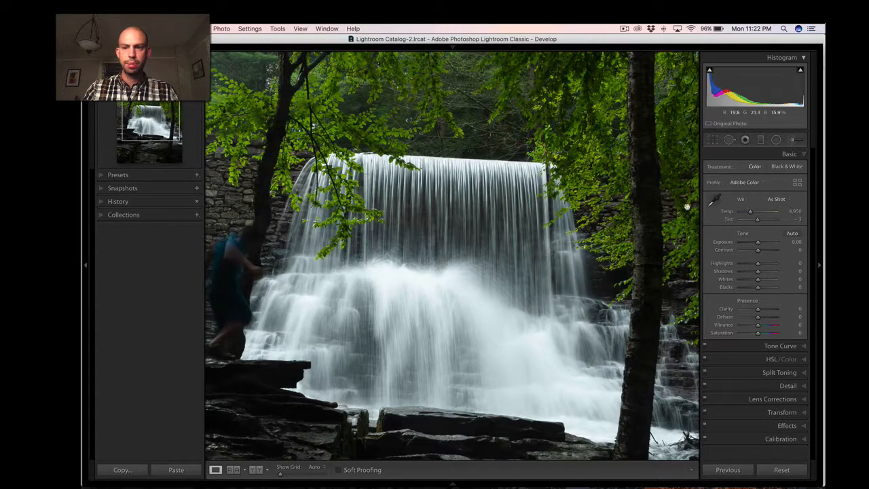
pyautogui.click(714, 201)
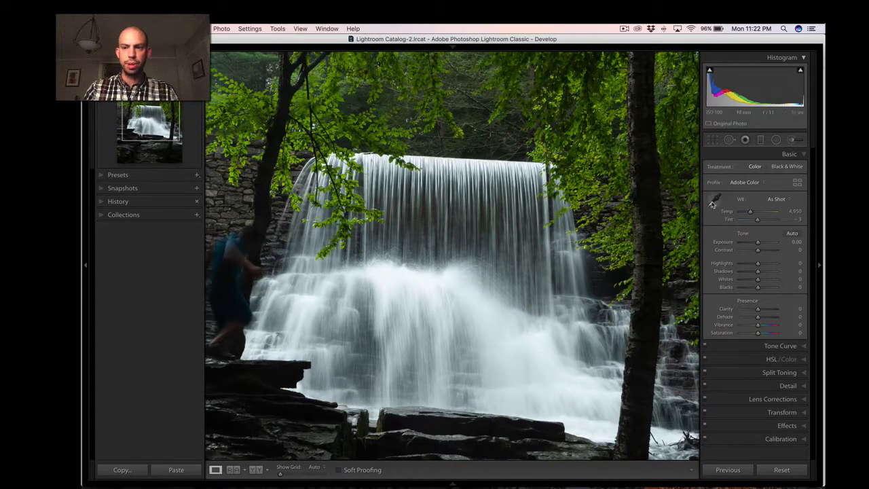
pyautogui.click(392, 282)
pyautogui.click(393, 283)
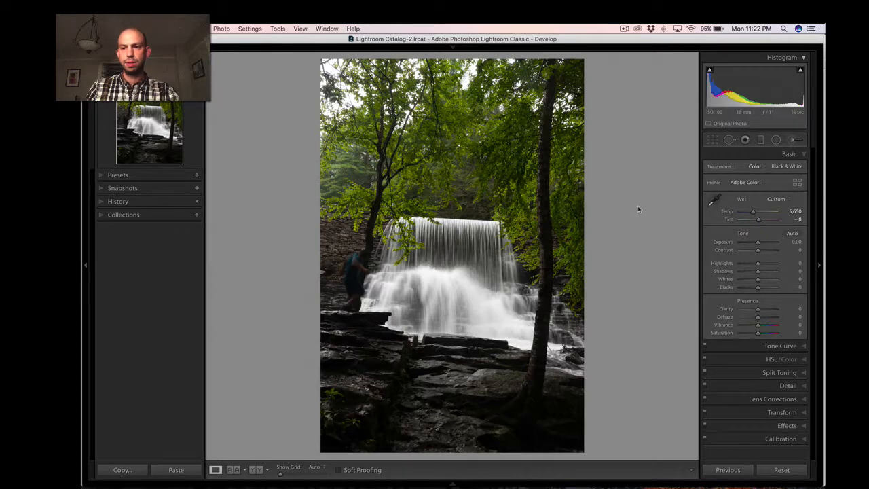
pyautogui.press('\\')
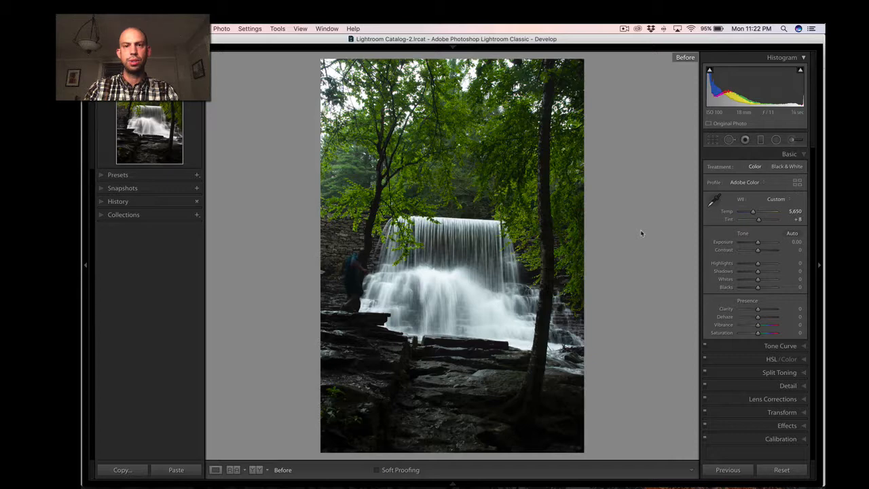
# Toggle between the original and corrected waterfall photo to judge the white balance change, ending on the edited version.
pyautogui.press('\\')
pyautogui.press('\\')
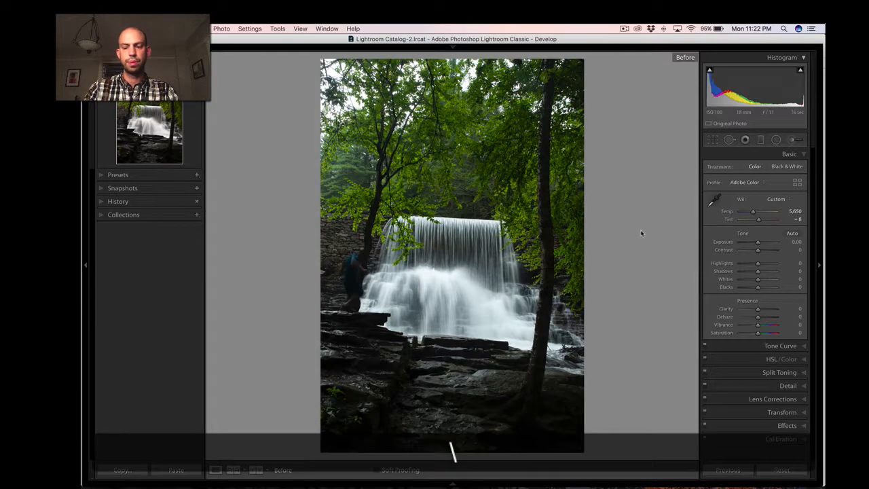
pyautogui.press('\\')
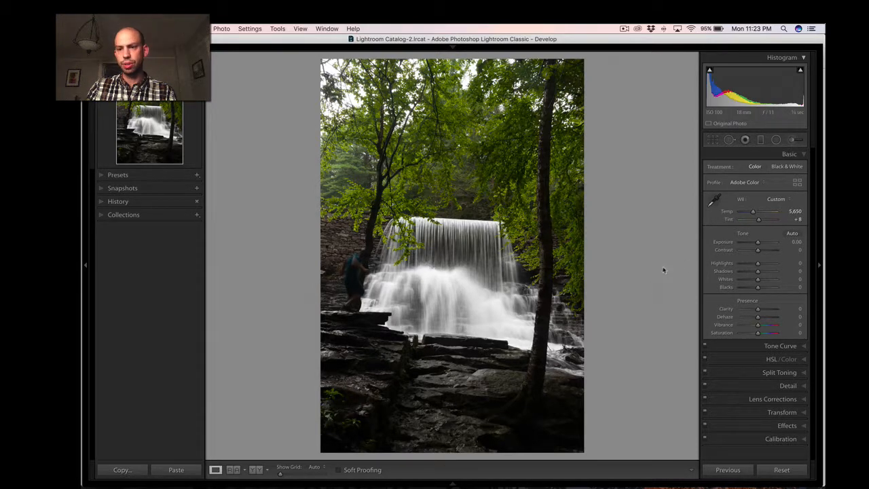
# Set the waterfall photo's Shadows to +56, Whites to -31 and Clarity to +22.
pyautogui.moveTo(758, 272)
pyautogui.mouseDown()
pyautogui.moveTo(777, 275)
pyautogui.moveTo(765, 279)
pyautogui.mouseUp()
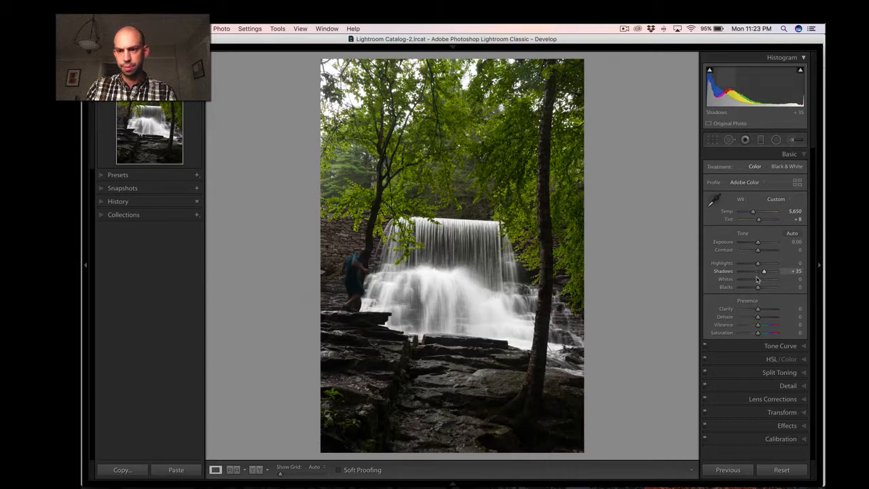
pyautogui.moveTo(758, 281); pyautogui.dragTo(752, 280)
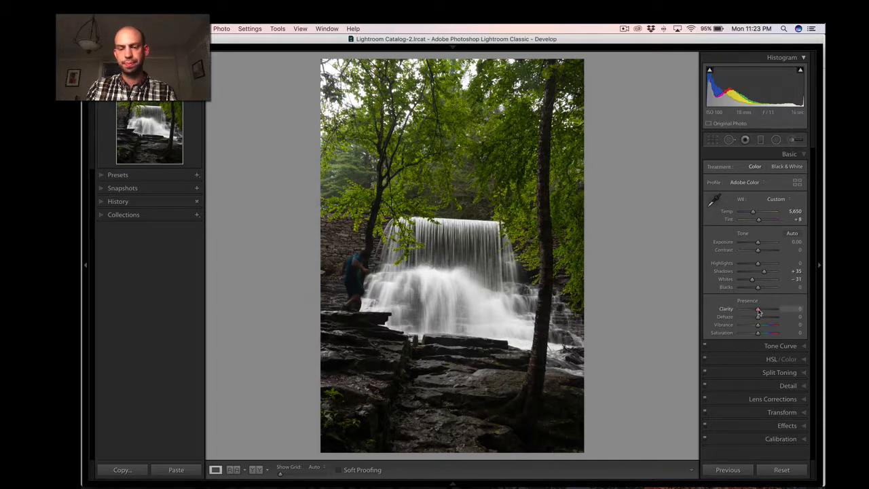
pyautogui.moveTo(758, 310); pyautogui.dragTo(788, 310)
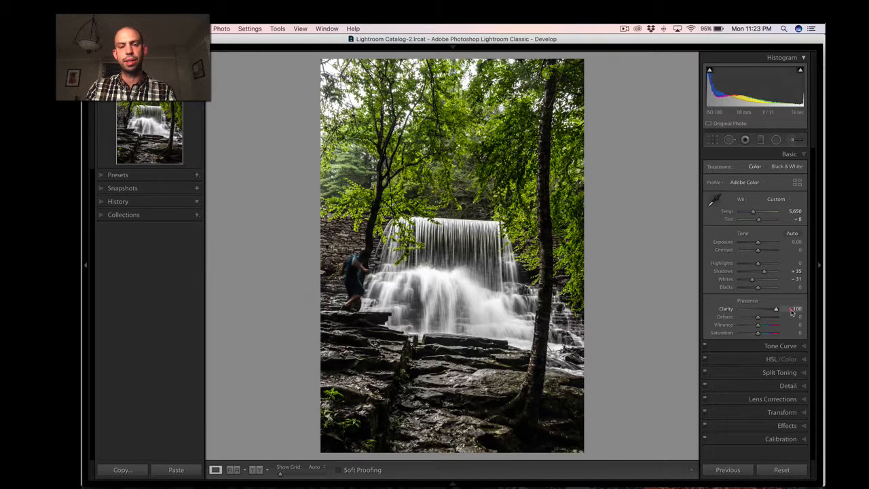
pyautogui.moveTo(780, 312); pyautogui.dragTo(763, 314)
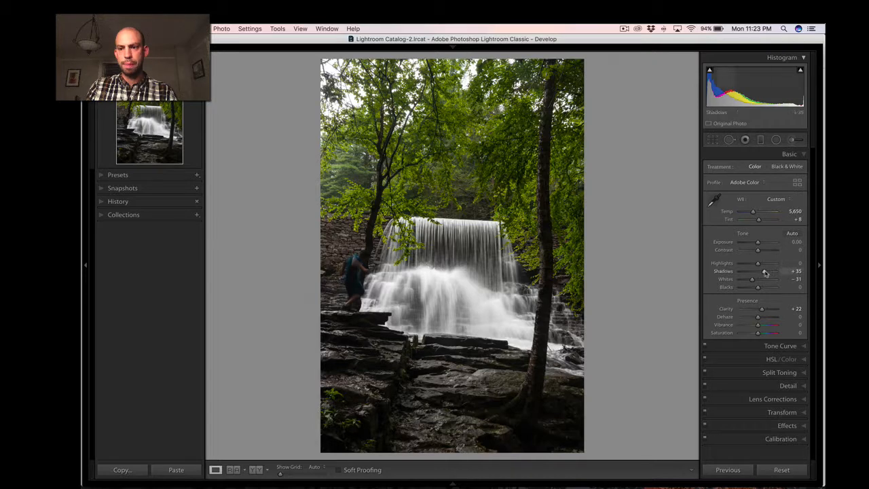
pyautogui.moveTo(766, 272); pyautogui.dragTo(769, 273)
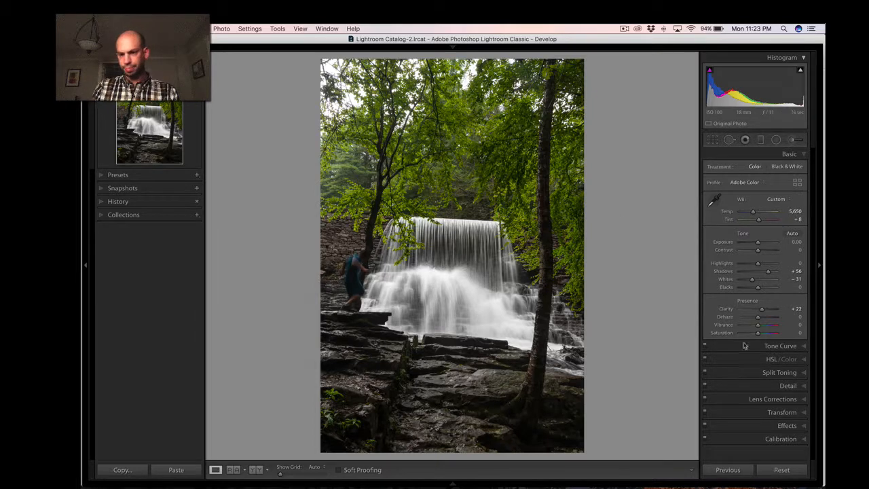
pyautogui.click(781, 347)
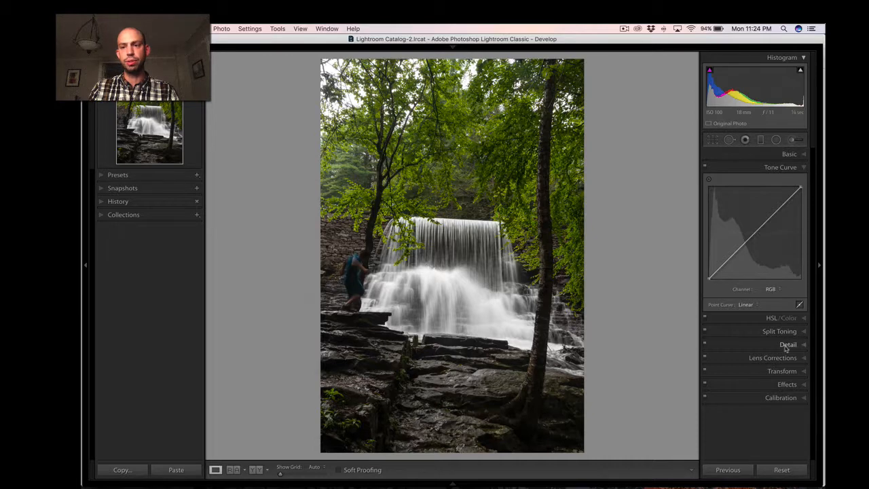
pyautogui.click(772, 290)
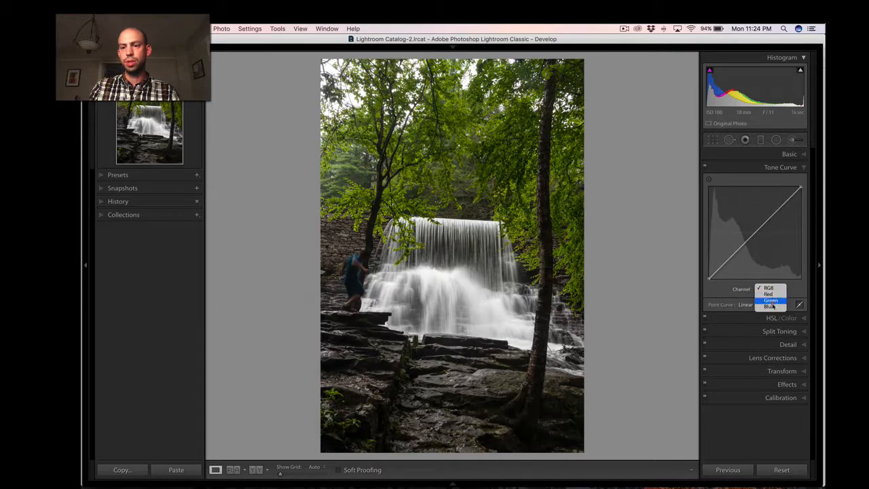
pyautogui.click(769, 289)
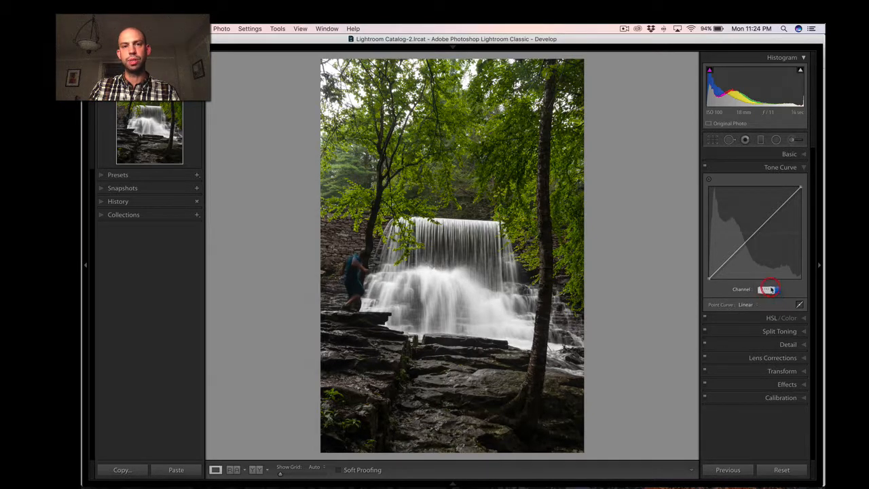
pyautogui.click(781, 332)
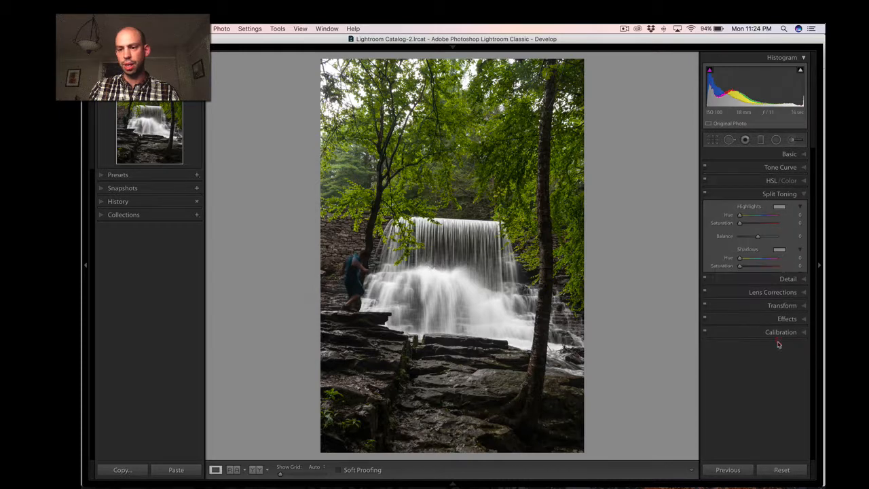
# Focus the Detail preview on the tree trunk beside the falls and set the Sharpening Amount to 48.
pyautogui.click(786, 278)
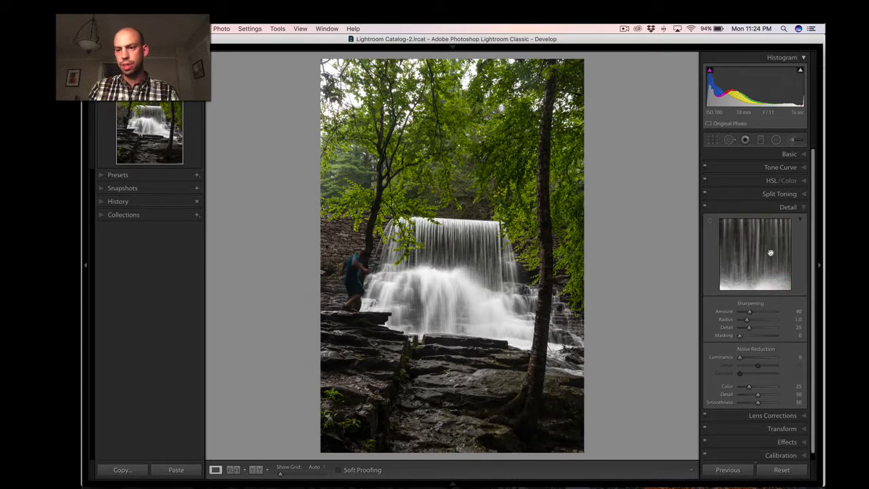
pyautogui.click(710, 220)
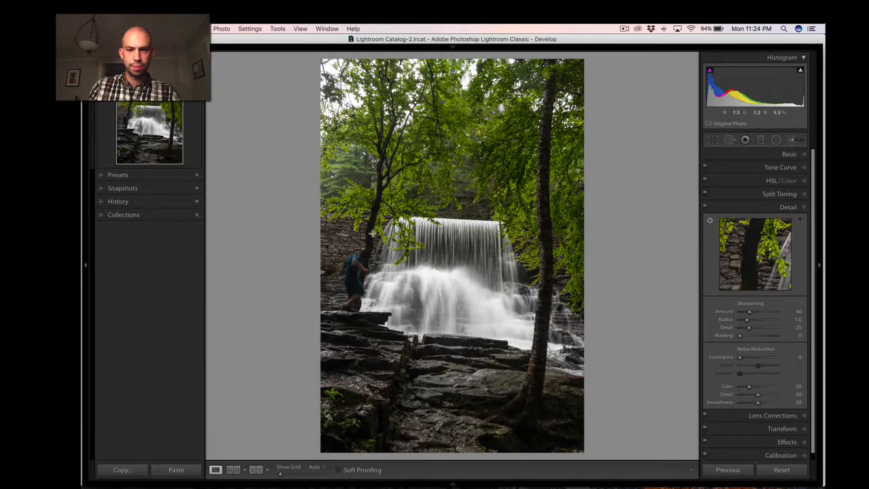
pyautogui.click(374, 235)
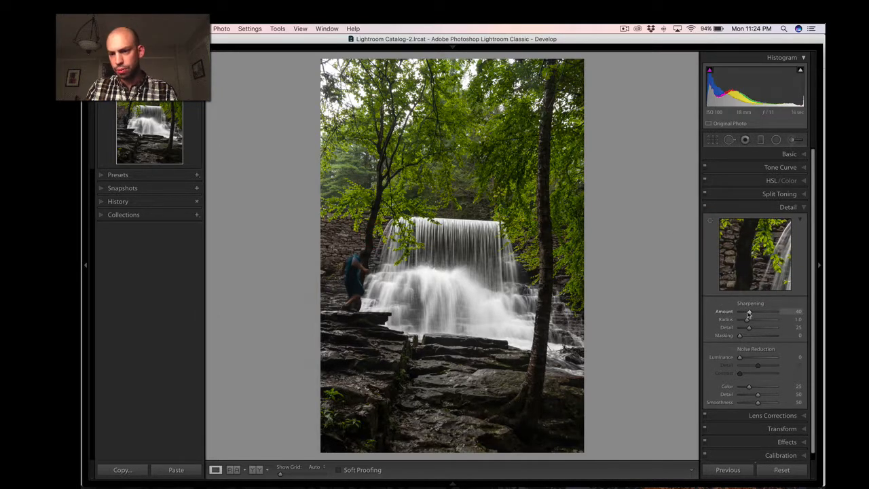
pyautogui.moveTo(748, 313); pyautogui.dragTo(751, 316)
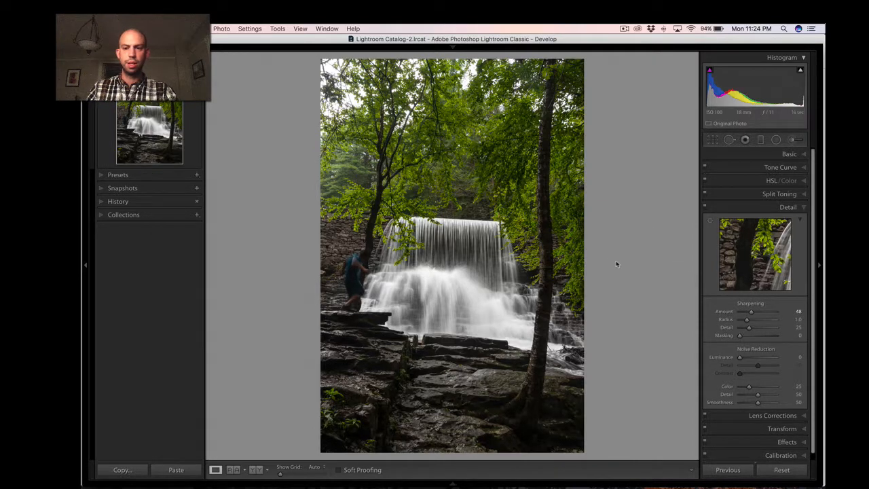
# Inspect the sharpened waterfall, branches and surrounding rocks up close, then return to the full photo.
pyautogui.click(514, 244)
pyautogui.moveTo(441, 252); pyautogui.dragTo(498, 243)
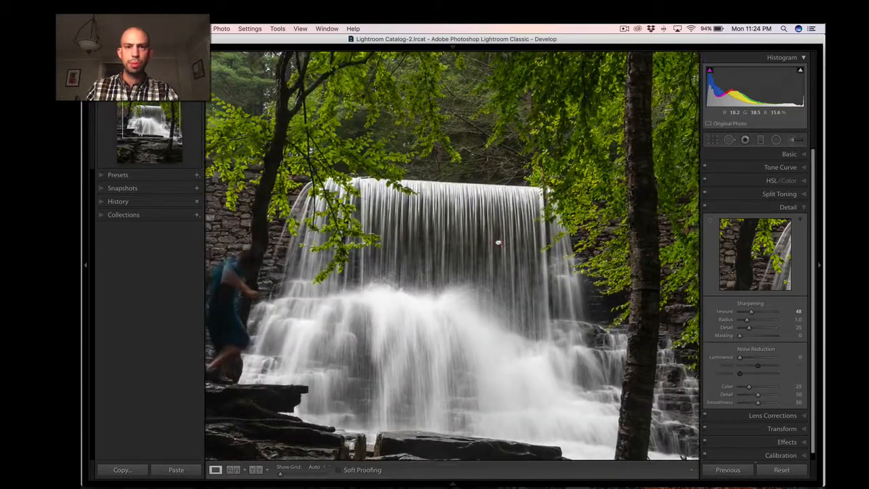
pyautogui.moveTo(298, 224); pyautogui.dragTo(383, 203)
pyautogui.moveTo(437, 223); pyautogui.dragTo(356, 209)
pyautogui.click(499, 204)
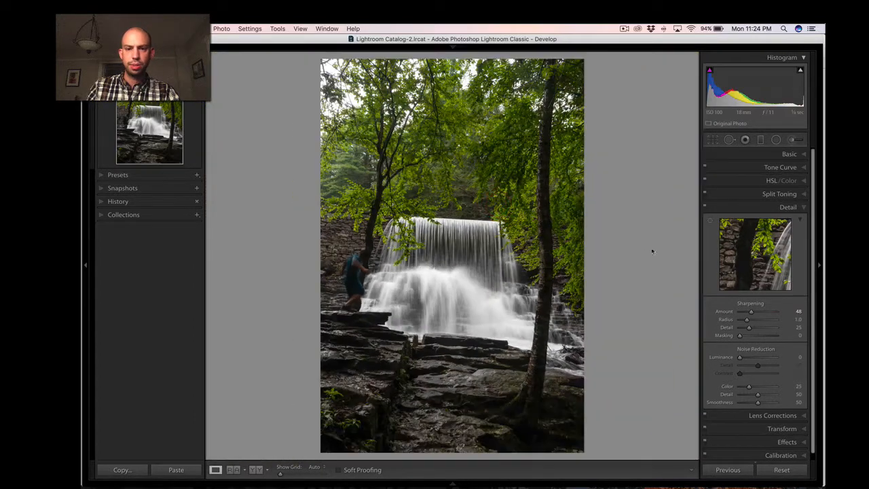
# Straighten the waterfall photo with a crop angle of -1.85, checking the area around the person up close.
pyautogui.click(781, 429)
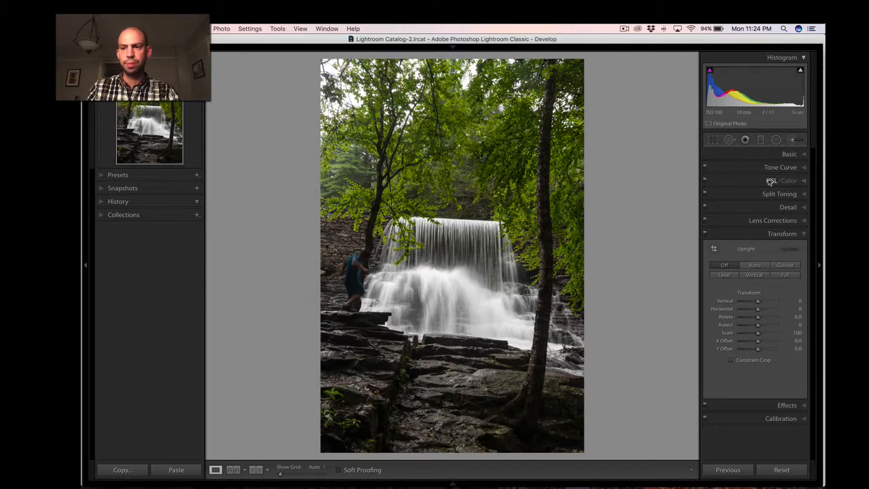
pyautogui.press('r')
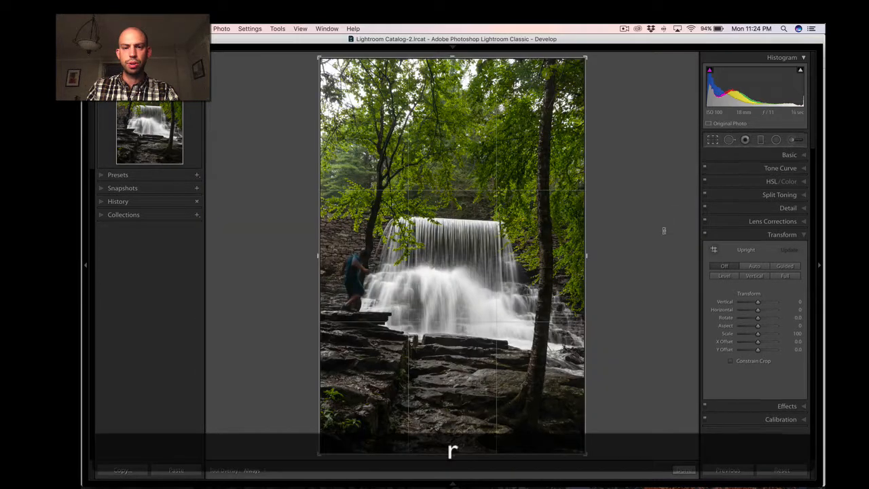
pyautogui.moveTo(666, 234); pyautogui.dragTo(665, 235)
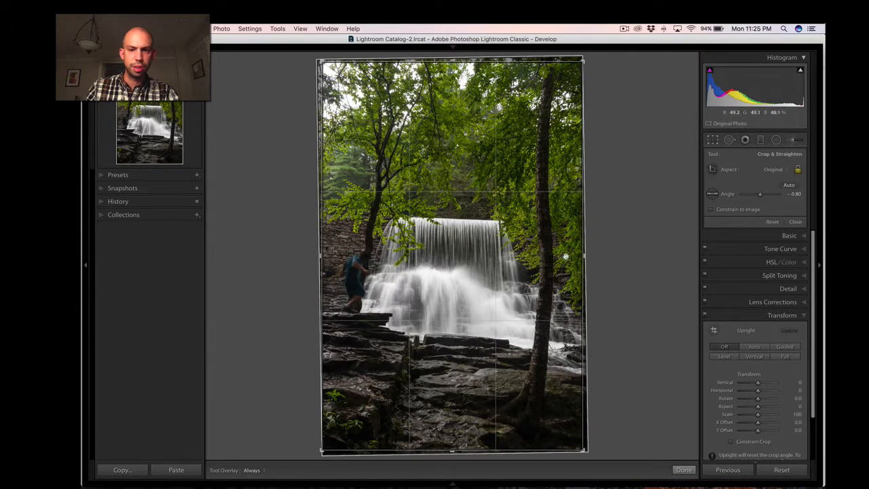
pyautogui.press('Return')
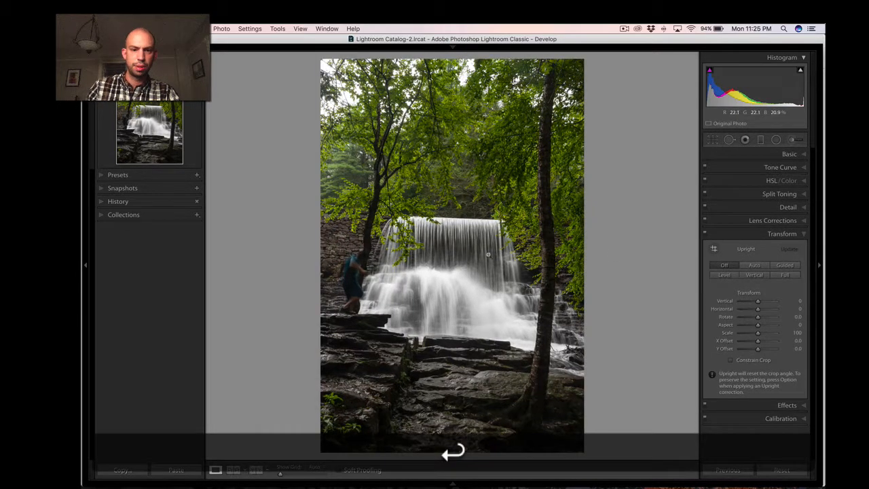
pyautogui.click(349, 252)
pyautogui.moveTo(373, 223); pyautogui.dragTo(426, 218)
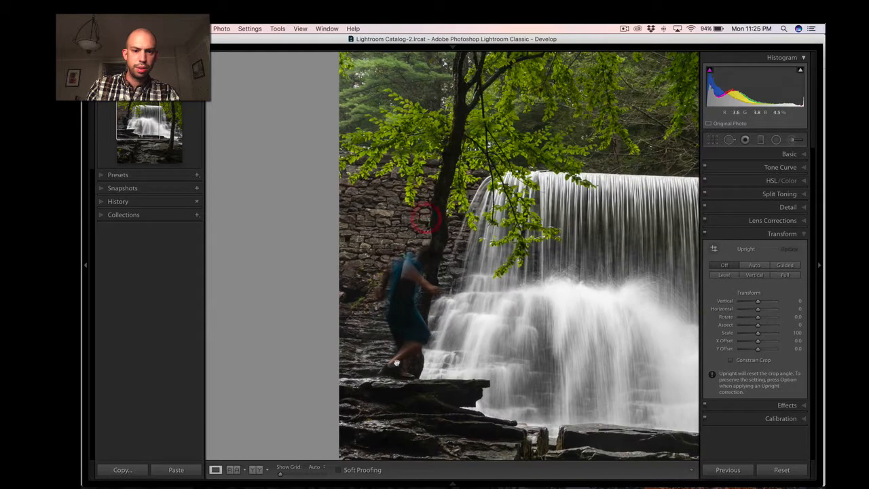
pyautogui.moveTo(324, 477)
pyautogui.press('r')
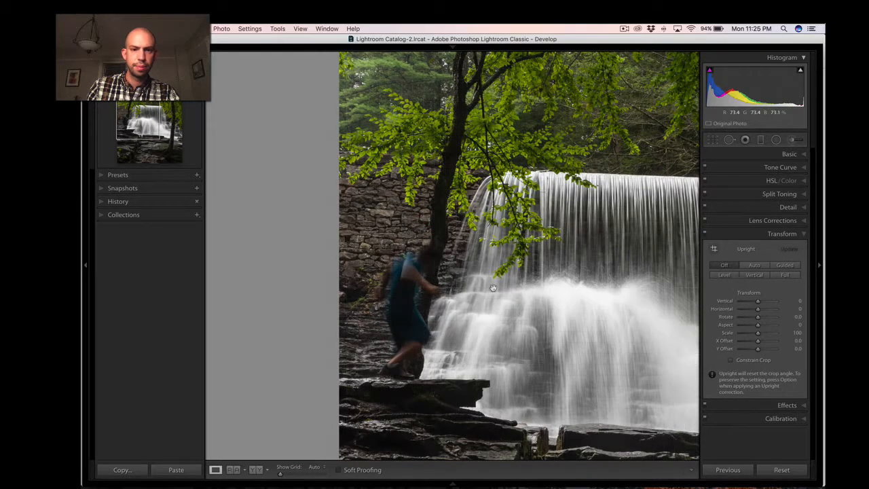
pyautogui.moveTo(281, 239); pyautogui.dragTo(279, 241)
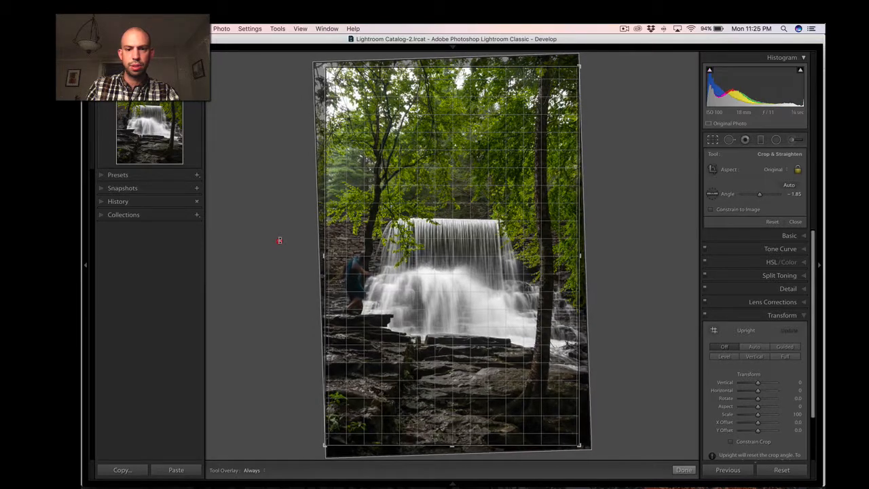
pyautogui.press('Return')
pyautogui.click(585, 225)
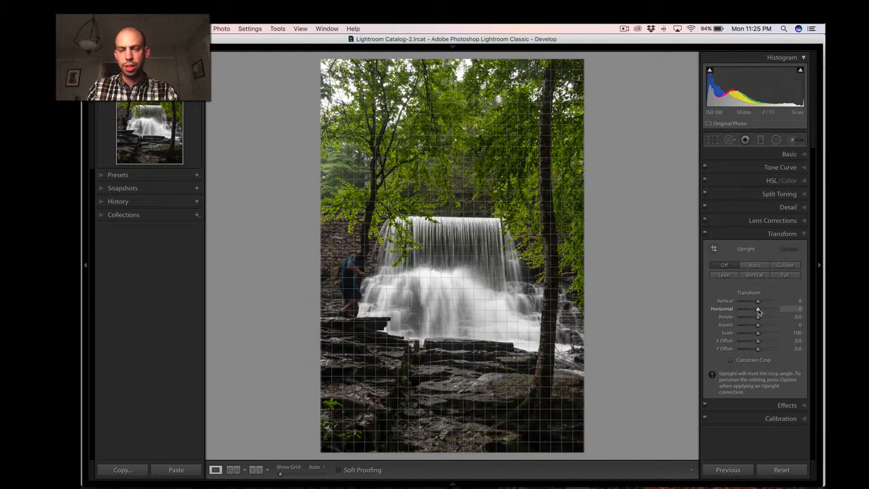
# Set the Horizontal transform to +12 and enable Constrain Crop to remove the blank edge.
pyautogui.moveTo(758, 311); pyautogui.dragTo(760, 311)
pyautogui.press('Return')
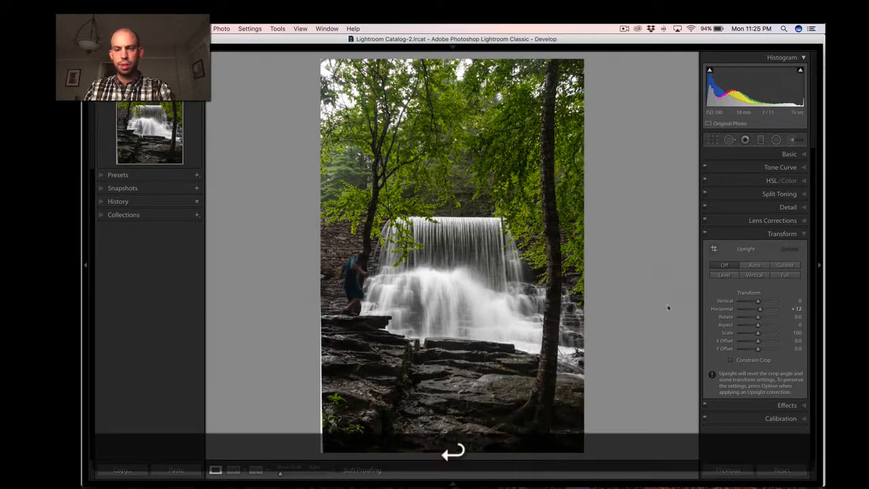
pyautogui.click(754, 358)
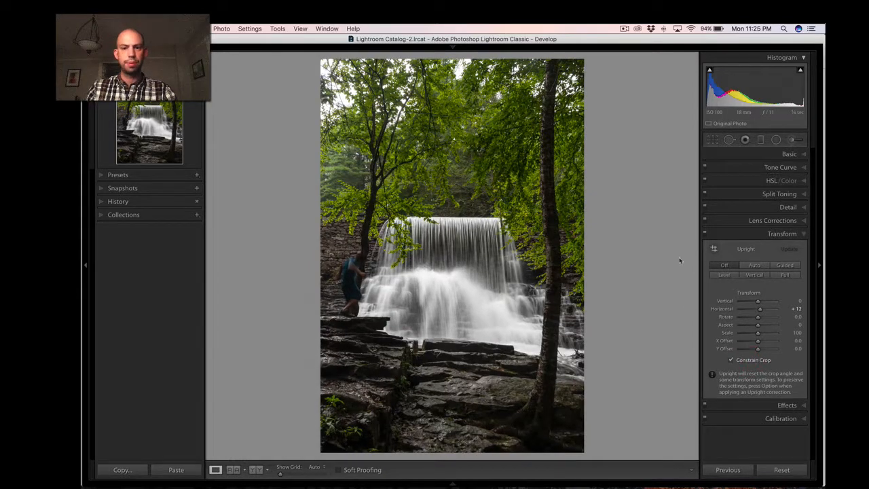
# Compare the straightened and toned waterfall photo with its Before view.
pyautogui.press('\\')
pyautogui.press('\\')
pyautogui.press('\\')
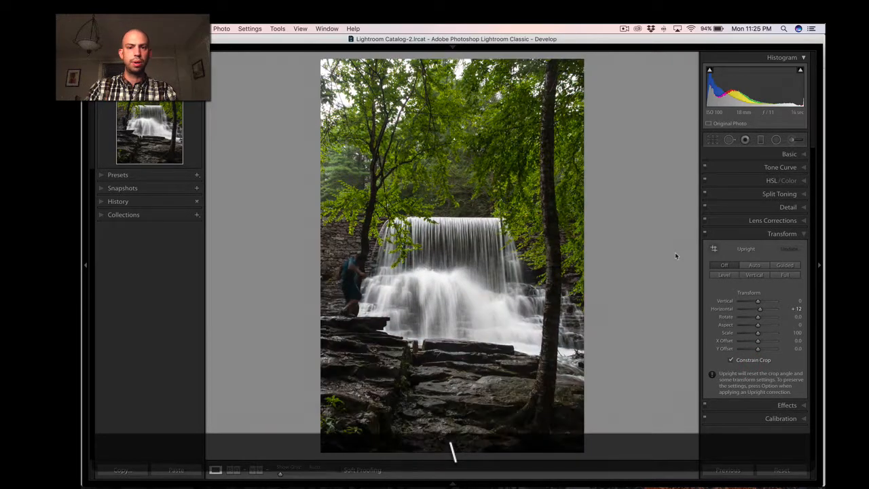
pyautogui.press('\\')
pyautogui.press('super')
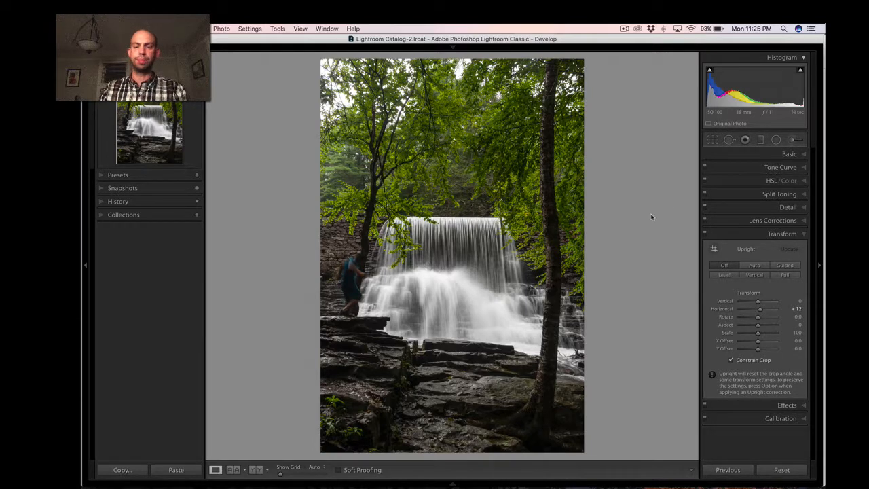
# View the next waterfall photo, _DSC7448.NEF, from the Library, inspect the person in front of the falls up close, and return to the grid.
pyautogui.press('g')
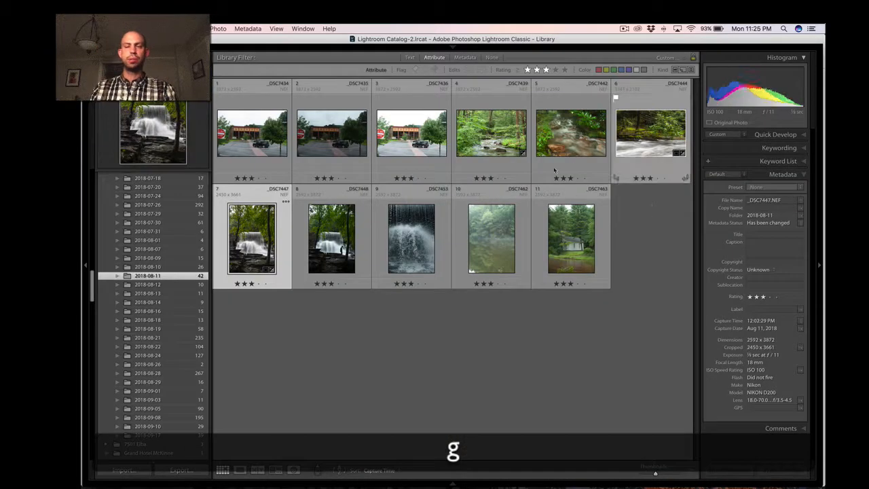
pyautogui.press('super')
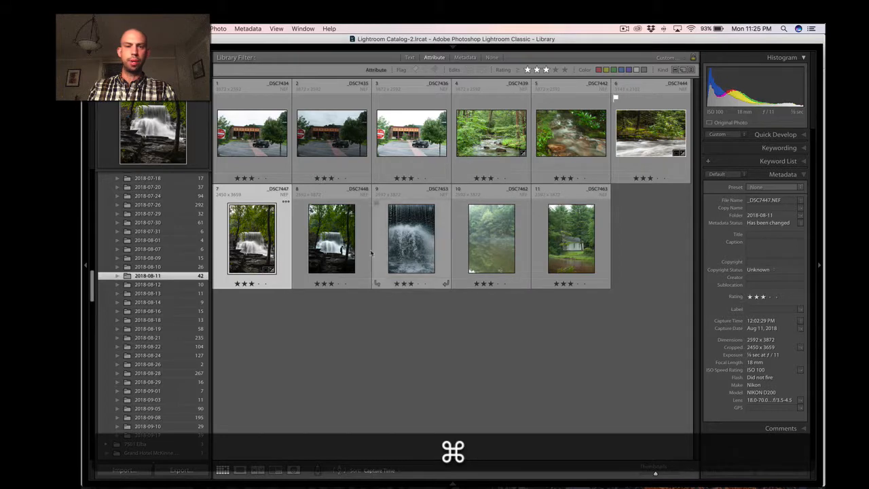
pyautogui.doubleClick(273, 236)
pyautogui.press('Right')
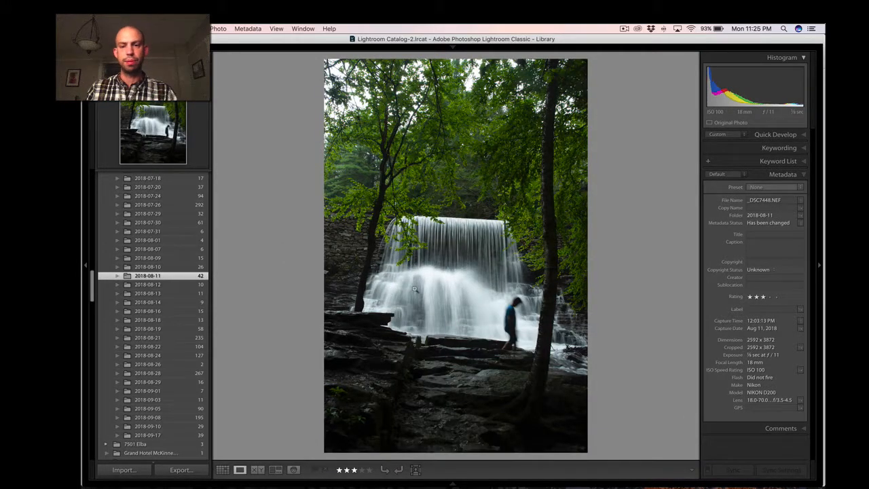
pyautogui.click(521, 321)
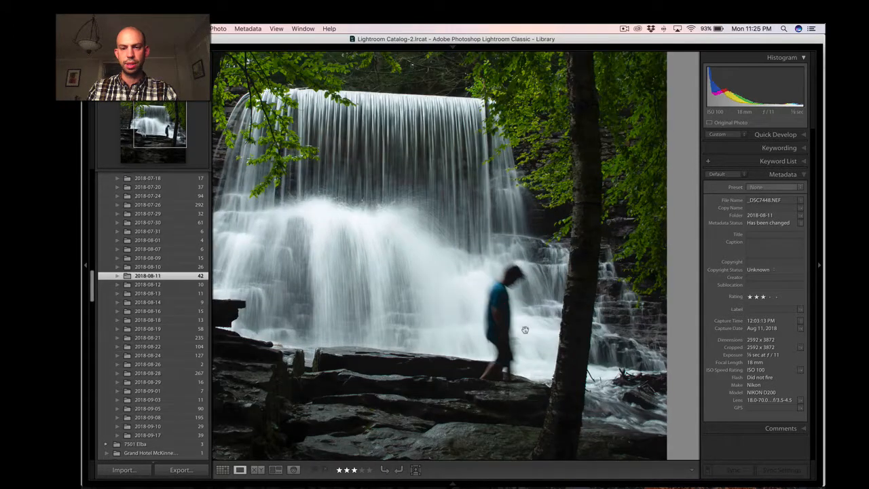
pyautogui.click(516, 322)
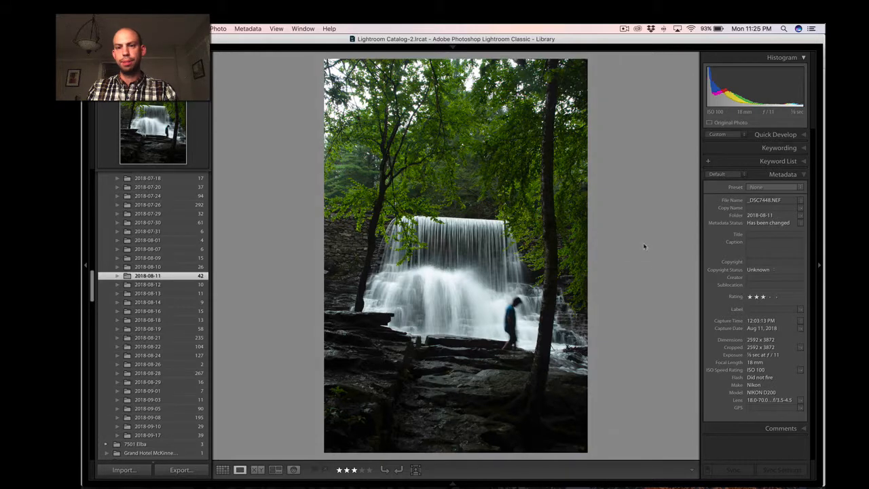
pyautogui.press('g')
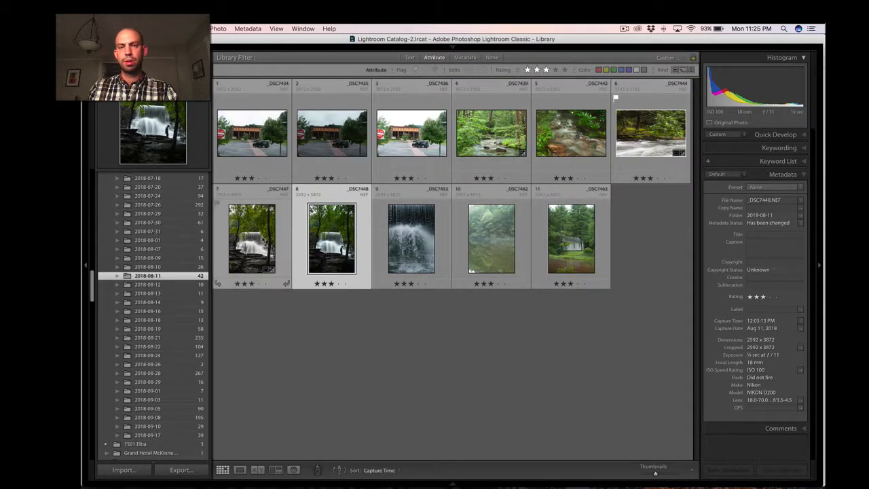
# Compare waterfall photos _DSC7447.NEF and _DSC7448.NEF by alternating between them at full view, and return to the grid.
pyautogui.click(268, 241)
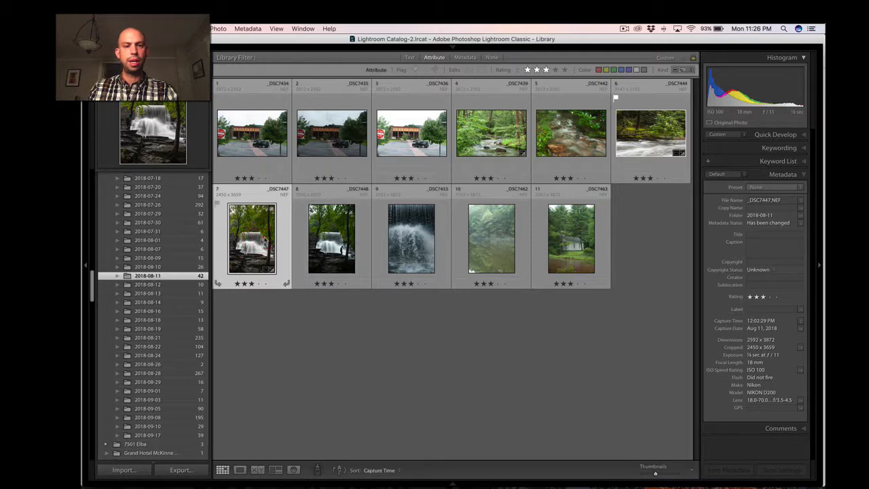
pyautogui.doubleClick(264, 237)
pyautogui.press('Right')
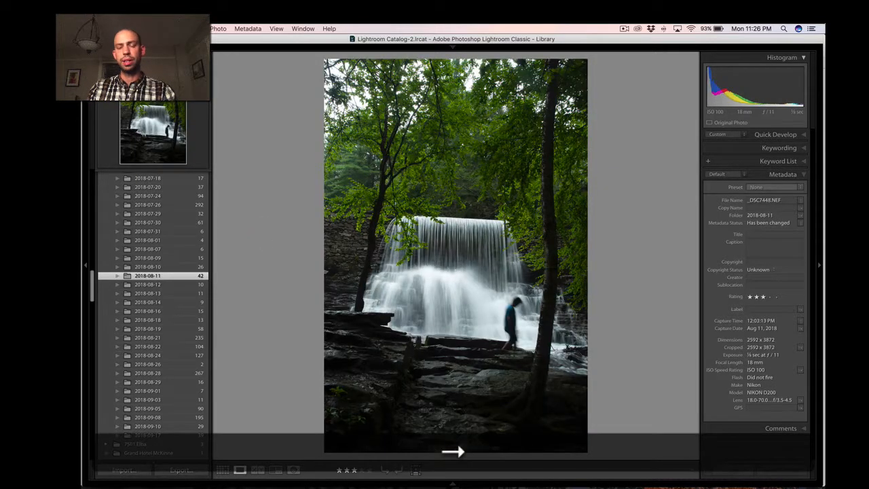
pyautogui.press('Left')
pyautogui.press('Right')
pyautogui.press('Left')
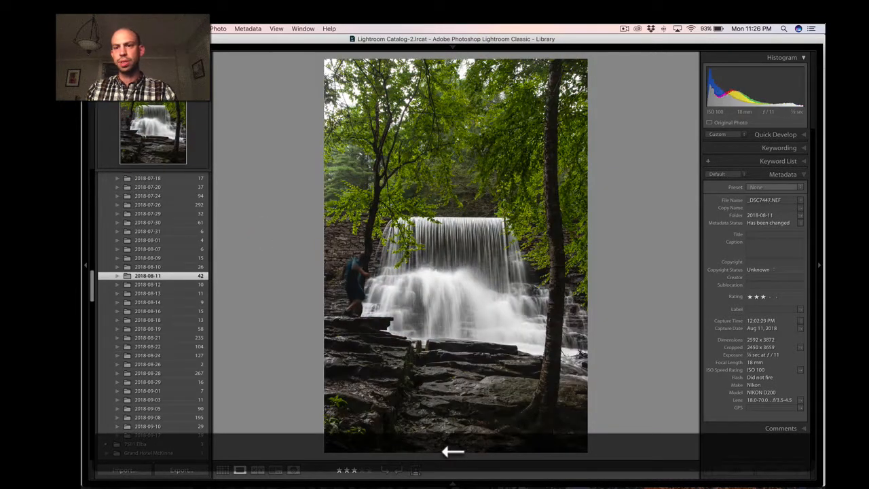
pyautogui.press('Right')
pyautogui.press('Left')
pyautogui.press('Right')
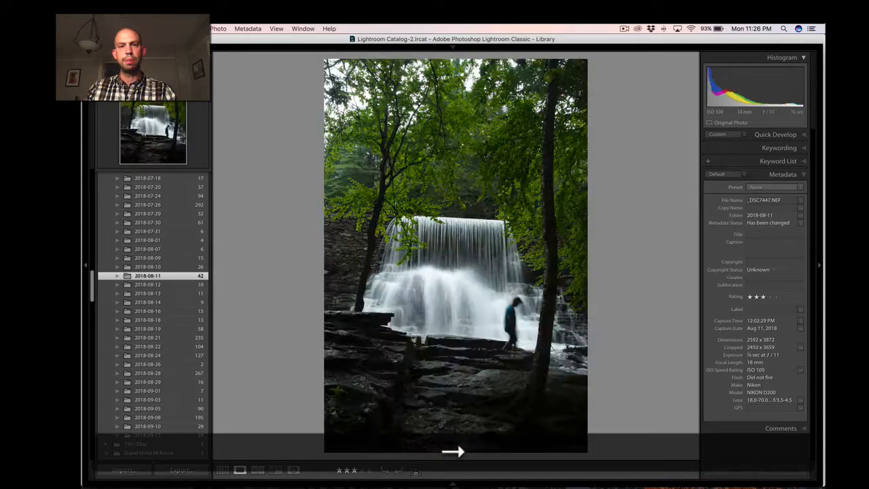
pyautogui.press('Left')
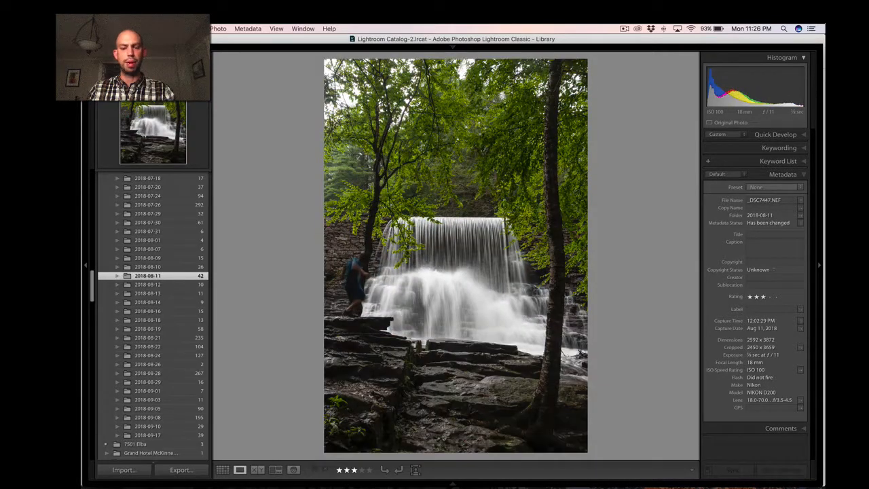
pyautogui.press('g')
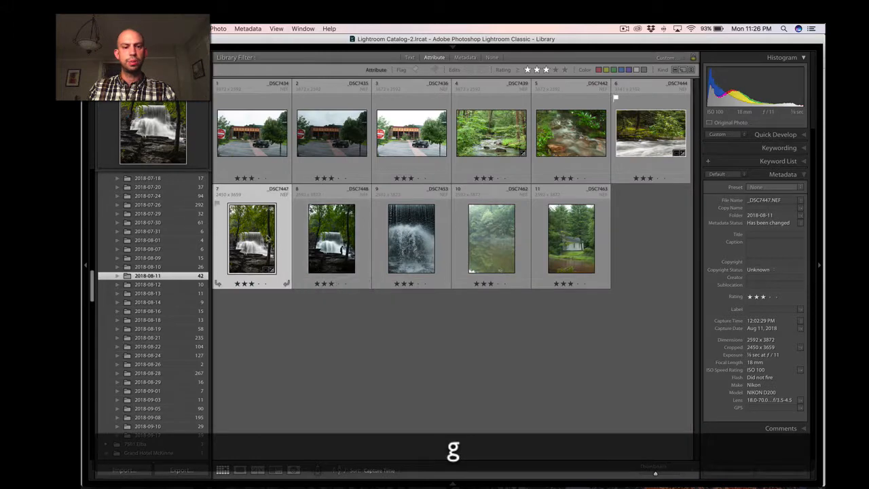
# Synchronize all develop settings from _DSC7447.NEF to _DSC7448.NEF.
pyautogui.keyDown('shift'); pyautogui.click(331, 231); pyautogui.keyUp('shift')
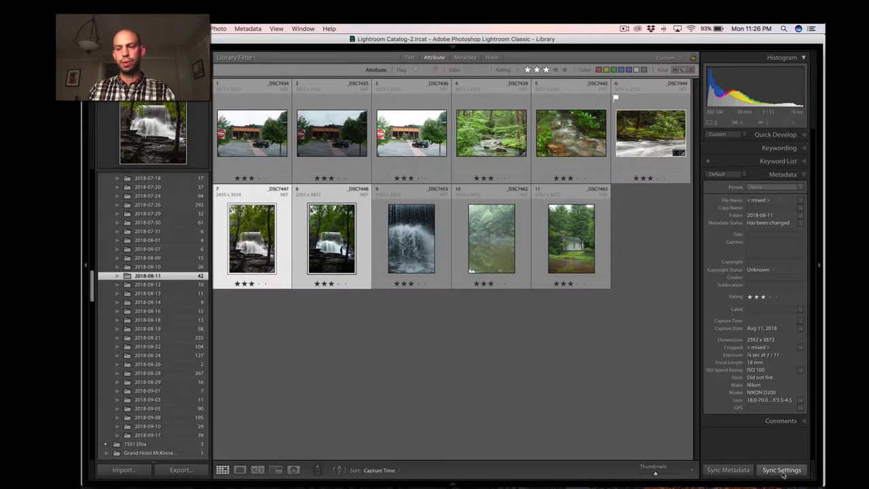
pyautogui.click(782, 470)
pyautogui.click(312, 290)
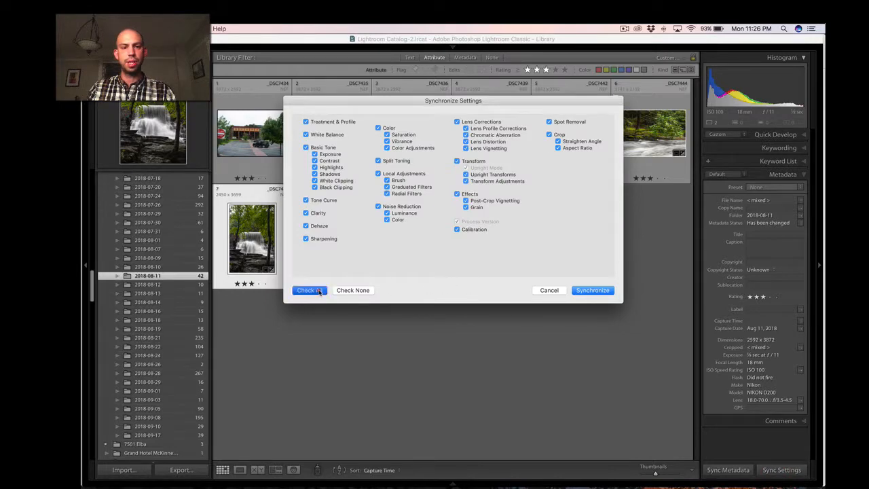
pyautogui.click(590, 290)
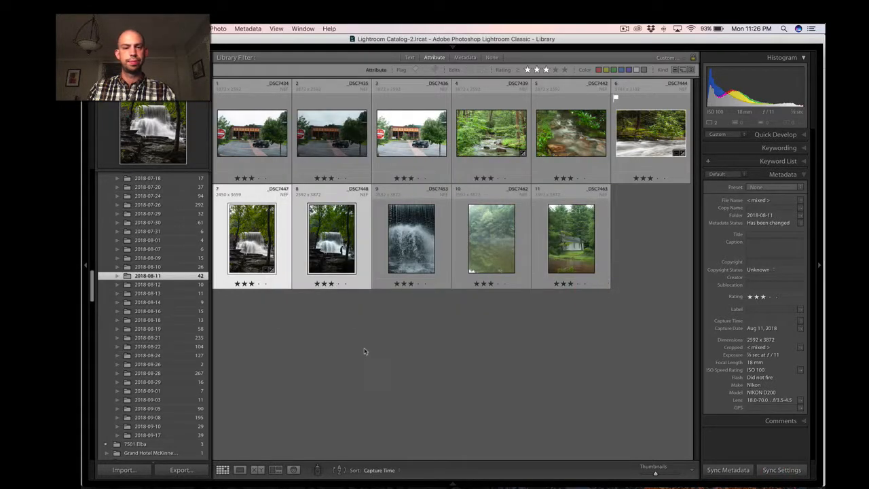
# Examine how well the two synchronized waterfall photos match by alternating between them at full view, and return to the grid.
pyautogui.doubleClick(259, 248)
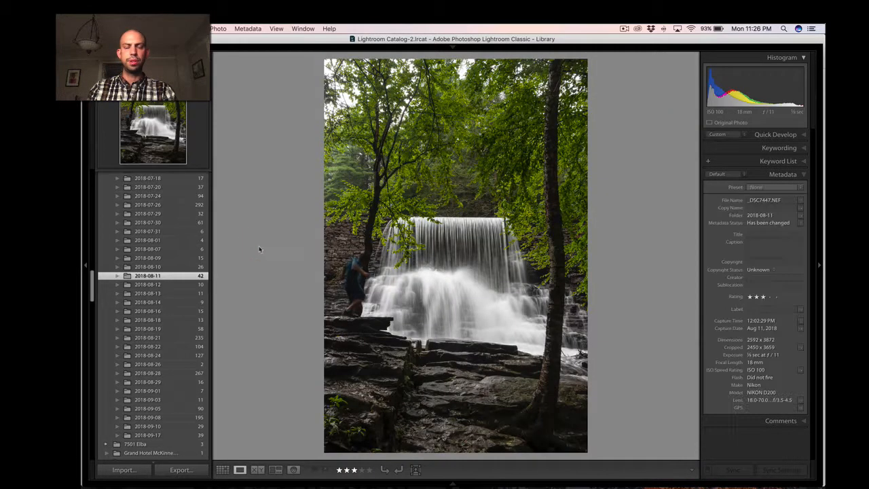
pyautogui.press('Right')
pyautogui.press('Left')
pyautogui.press('Right')
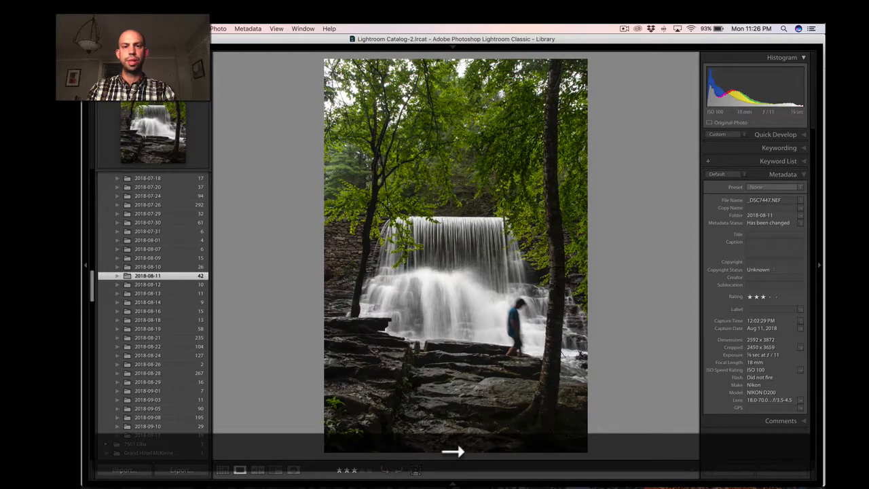
pyautogui.press('Left')
pyautogui.press('Right')
pyautogui.press('Left')
pyautogui.press('Right')
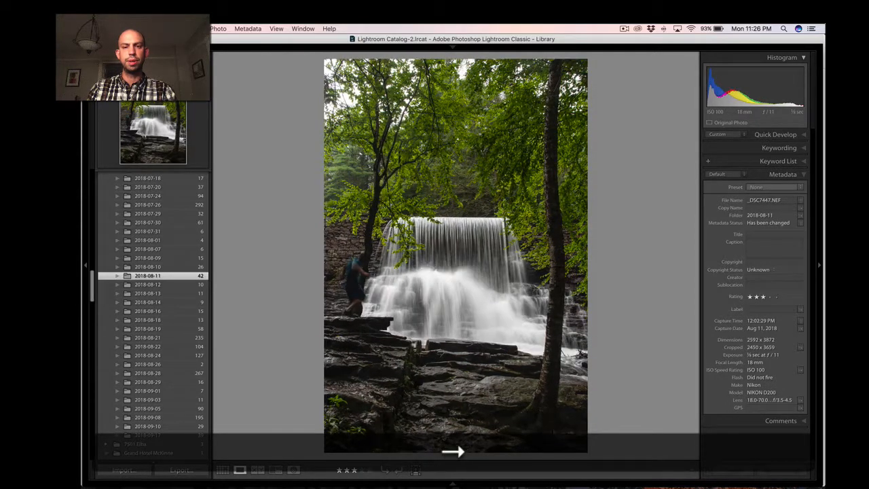
pyautogui.press('Left')
pyautogui.press('Right')
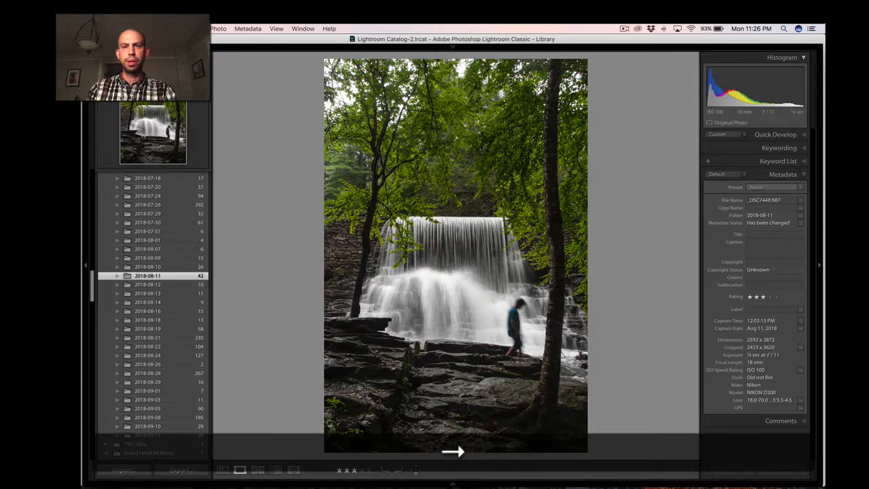
pyautogui.press('Left')
pyautogui.press('Right')
pyautogui.press('Left')
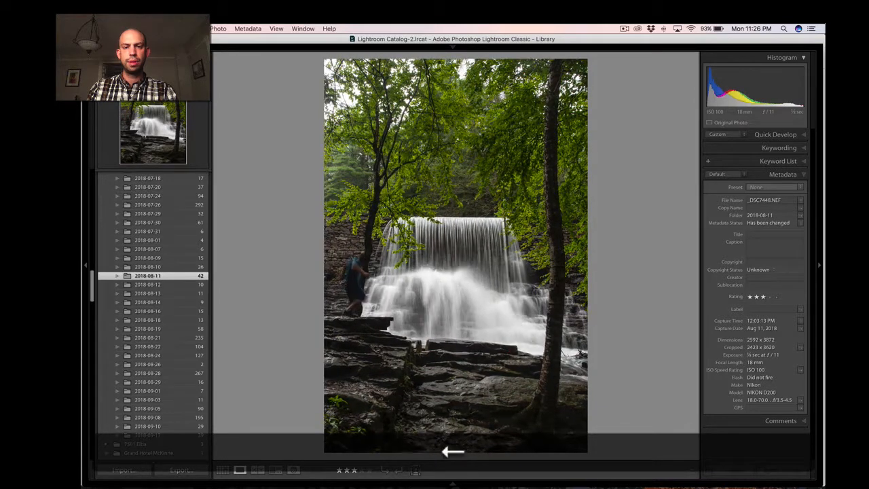
pyautogui.press('Right')
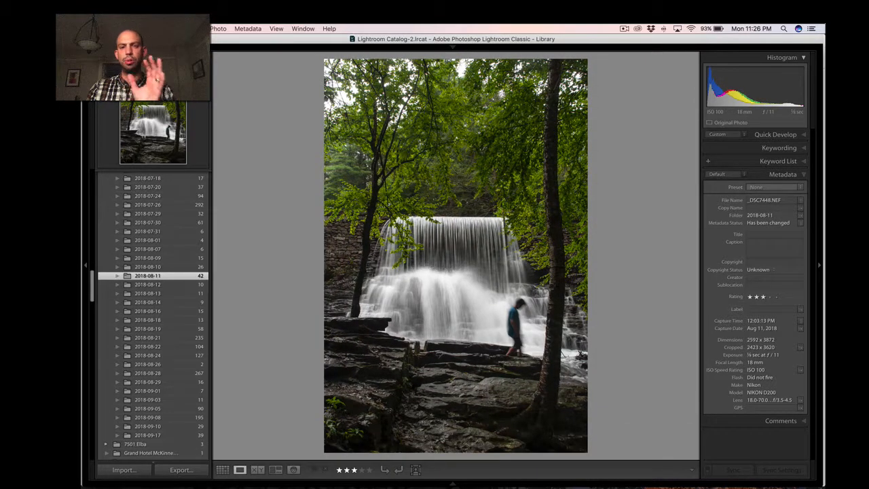
pyautogui.press('Left')
pyautogui.press('g')
pyautogui.press('super+g')
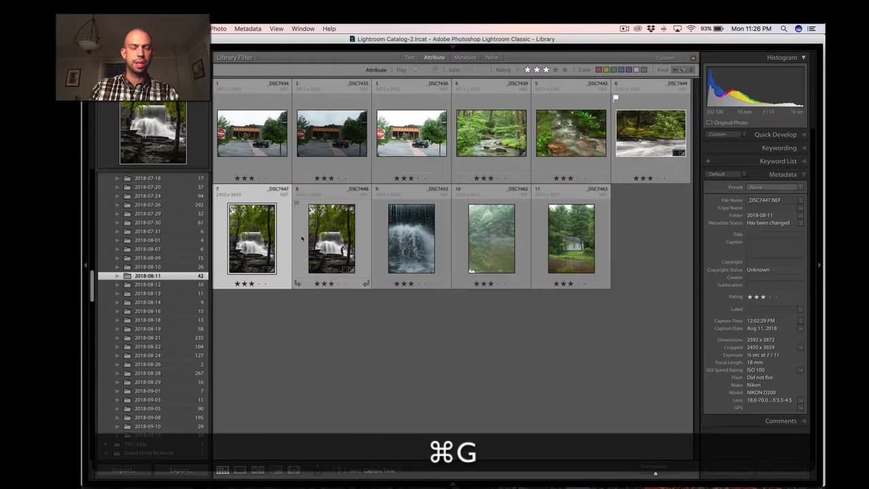
# Open _DSC7447.NEF and _DSC7448.NEF together as layers of one document in Photoshop.
pyautogui.keyDown('shift'); pyautogui.keyDown('super'); pyautogui.click(323, 232); pyautogui.keyUp('super'); pyautogui.keyUp('shift')
pyautogui.rightClick(326, 187)
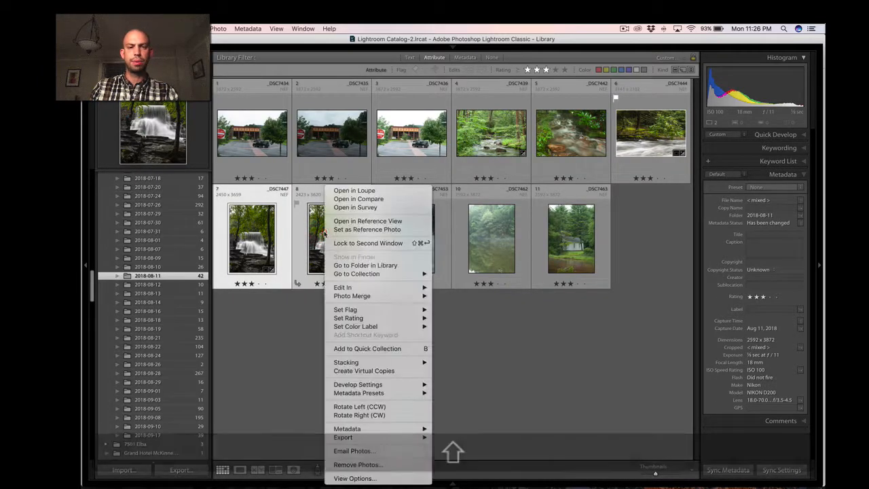
pyautogui.moveTo(343, 289)
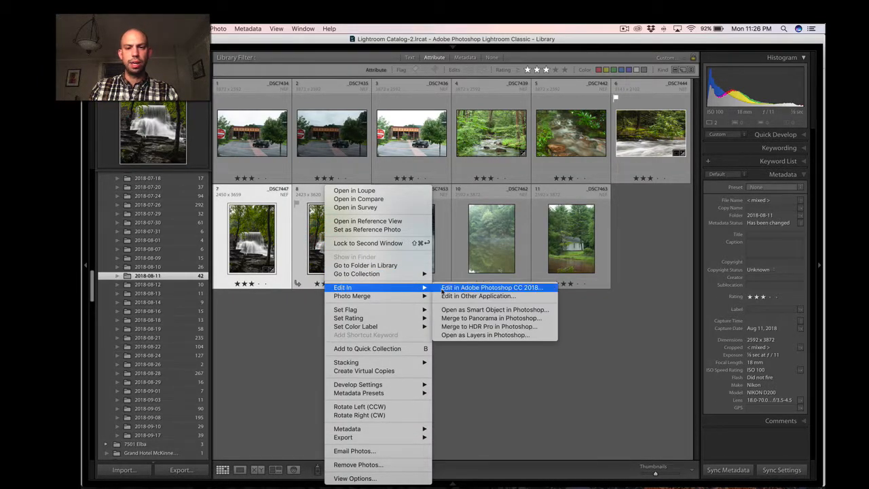
pyautogui.click(482, 335)
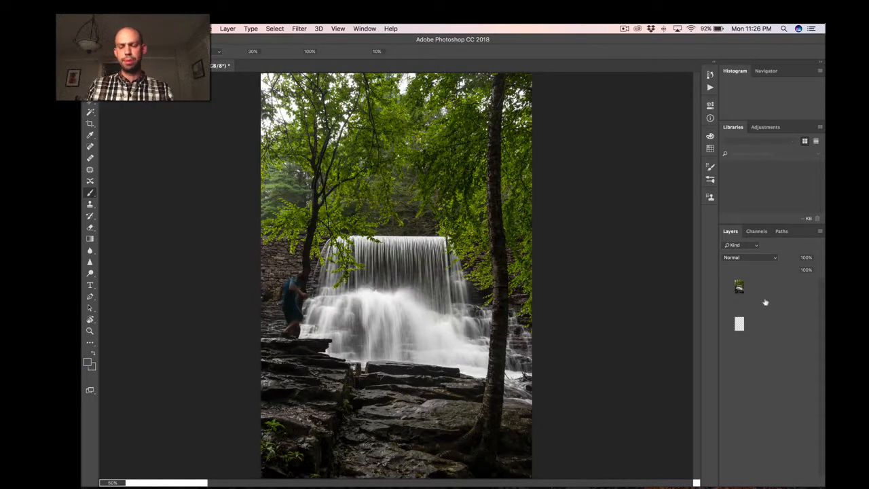
# Auto-align the _DSC7447.NEF and _DSC7448.NEF layers using the Auto projection.
pyautogui.keyDown('shift'); pyautogui.click(787, 305); pyautogui.keyUp('shift')
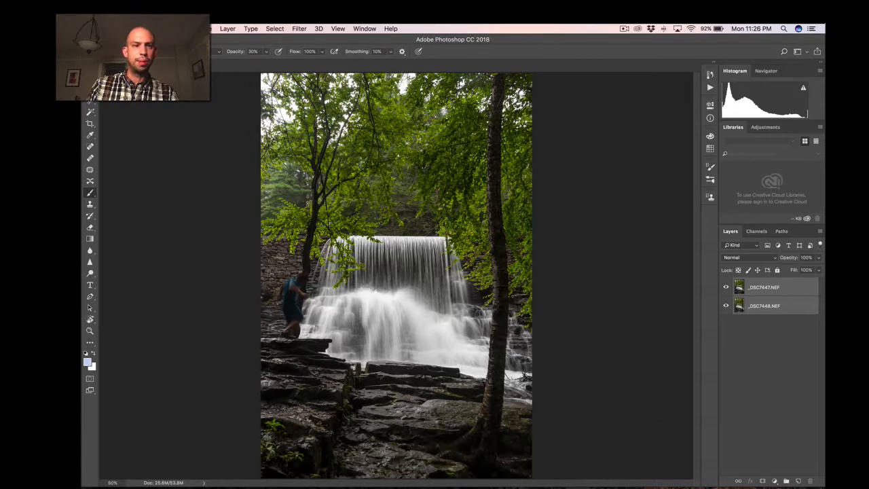
pyautogui.click(204, 28)
pyautogui.moveTo(182, 28)
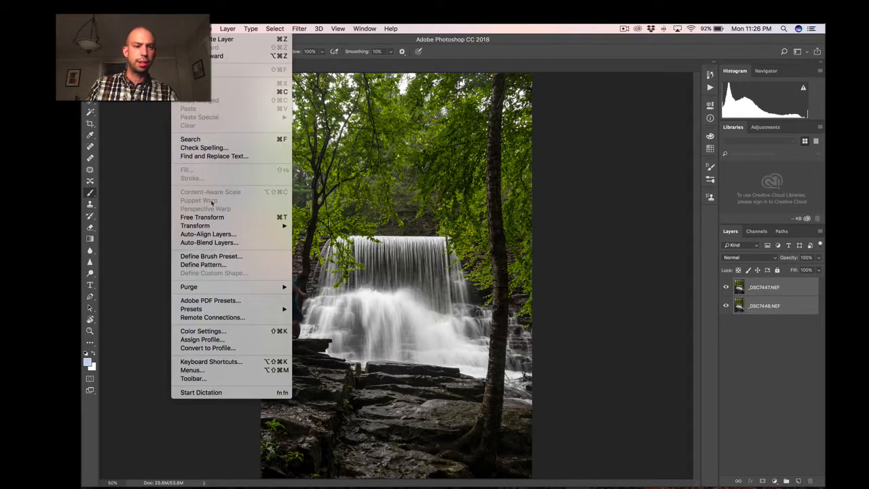
pyautogui.click(208, 235)
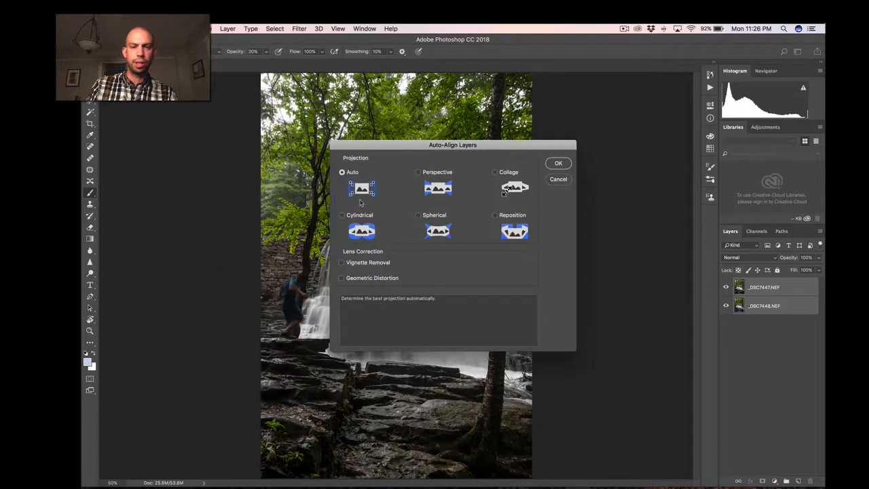
pyautogui.click(558, 164)
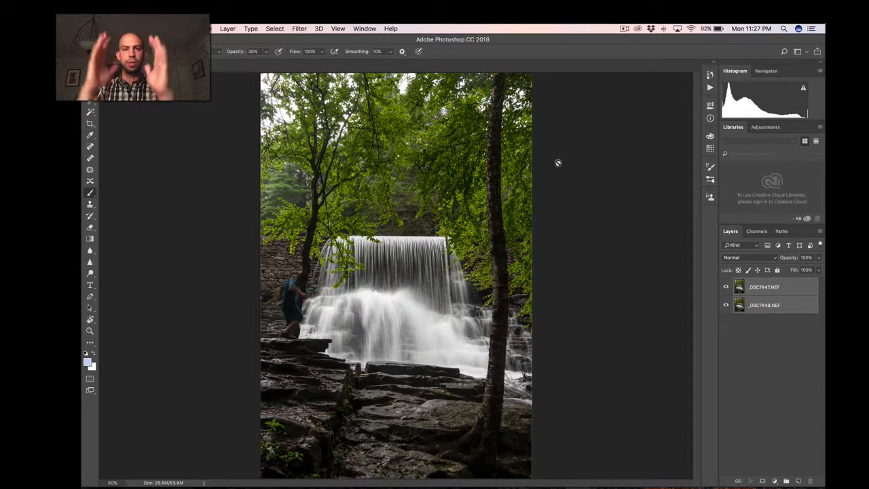
# Check the alignment of the two waterfall layers by repeatedly hiding and showing the _DSC7447.NEF layer.
pyautogui.click(726, 289)
pyautogui.click(725, 289)
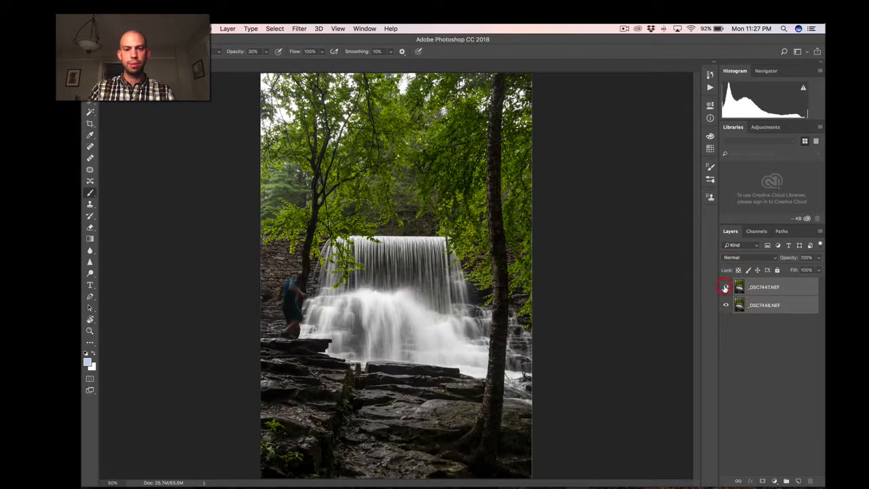
pyautogui.click(725, 289)
pyautogui.click(725, 289)
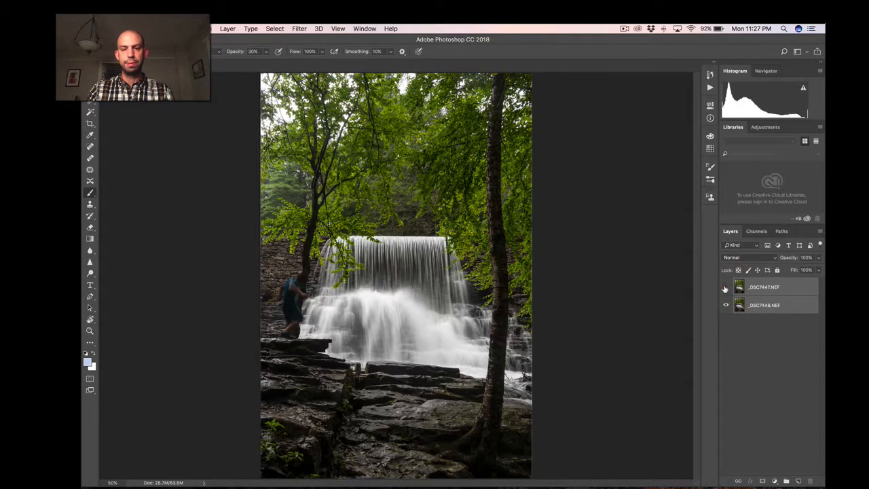
pyautogui.click(725, 289)
pyautogui.click(726, 288)
pyautogui.click(726, 289)
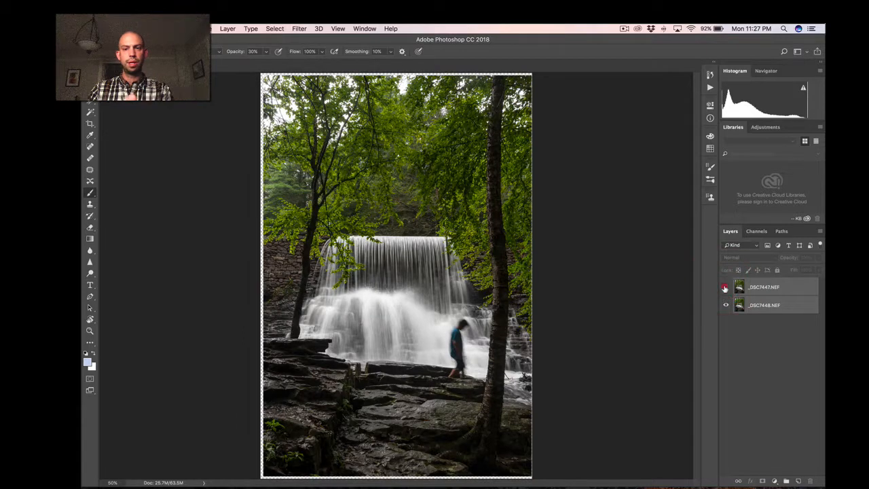
pyautogui.click(725, 288)
pyautogui.click(725, 288)
pyautogui.click(725, 288)
pyautogui.click(725, 289)
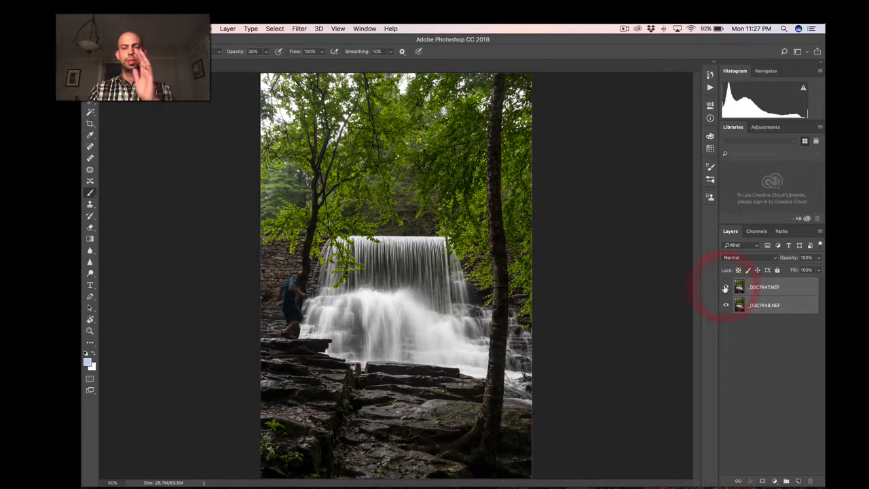
pyautogui.click(725, 289)
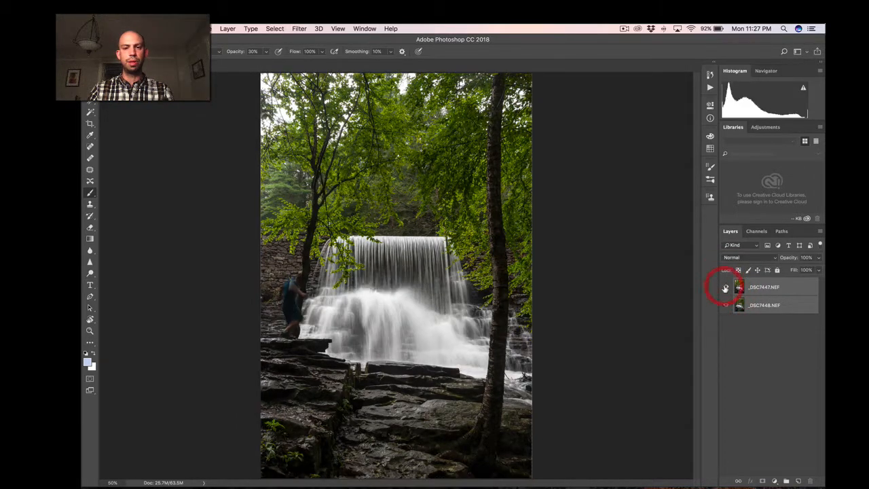
pyautogui.click(725, 289)
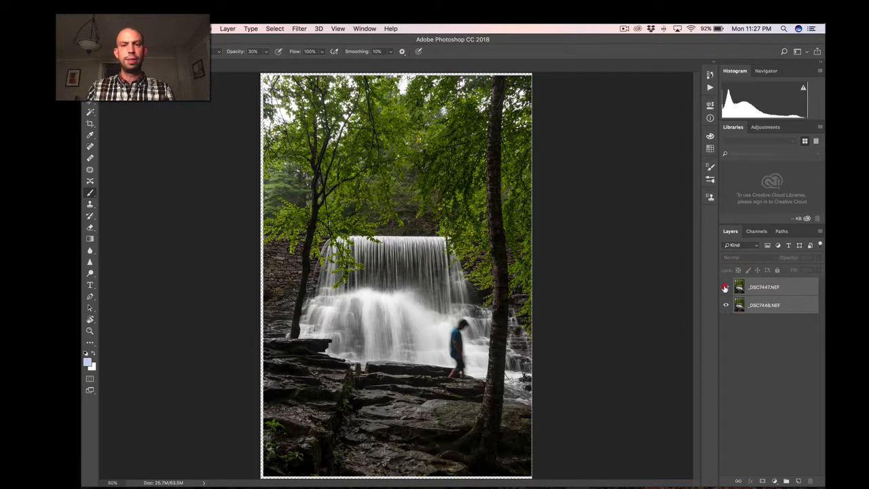
pyautogui.click(725, 289)
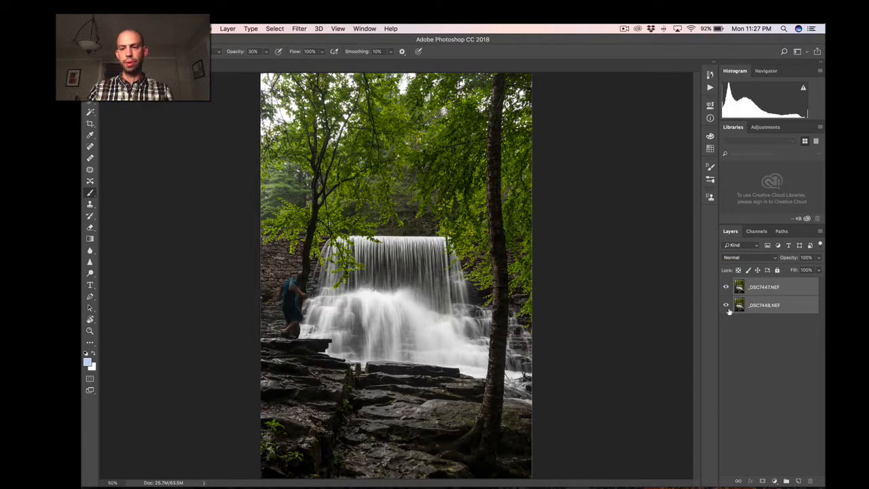
# Select only the _DSC7447.NEF layer and toggle its visibility to compare the person's position in both exposures.
pyautogui.click(766, 351)
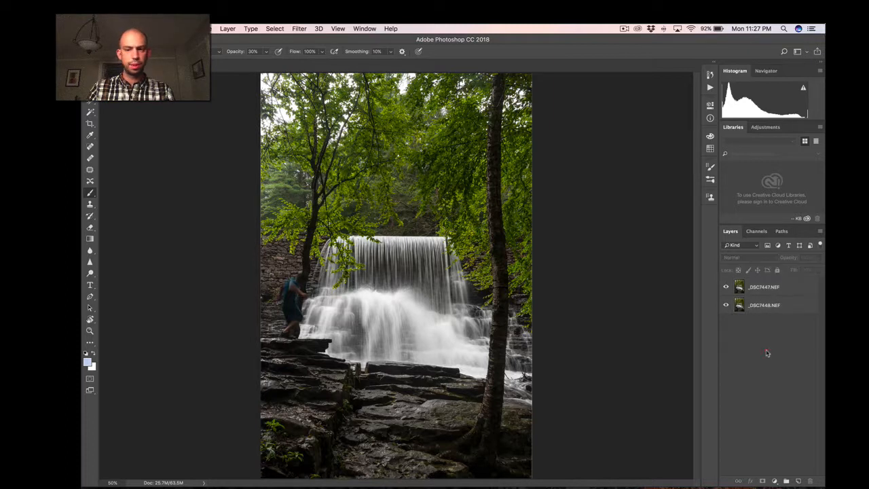
pyautogui.click(785, 289)
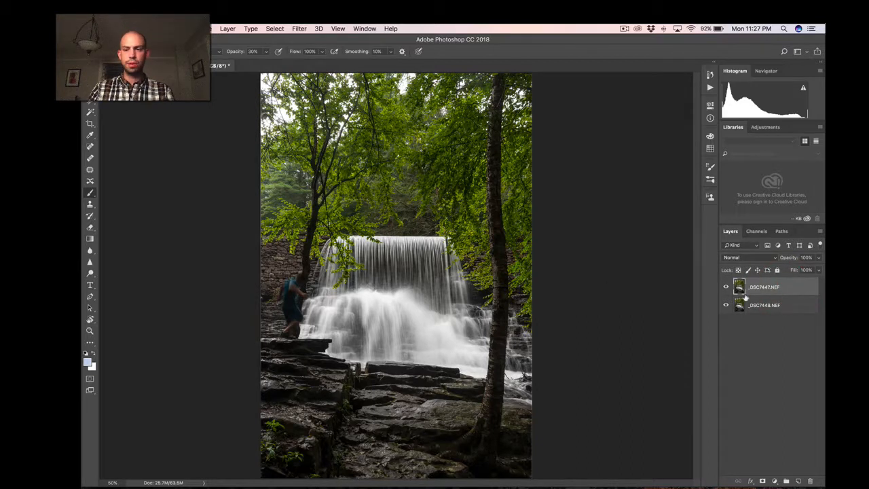
pyautogui.click(726, 288)
pyautogui.click(725, 288)
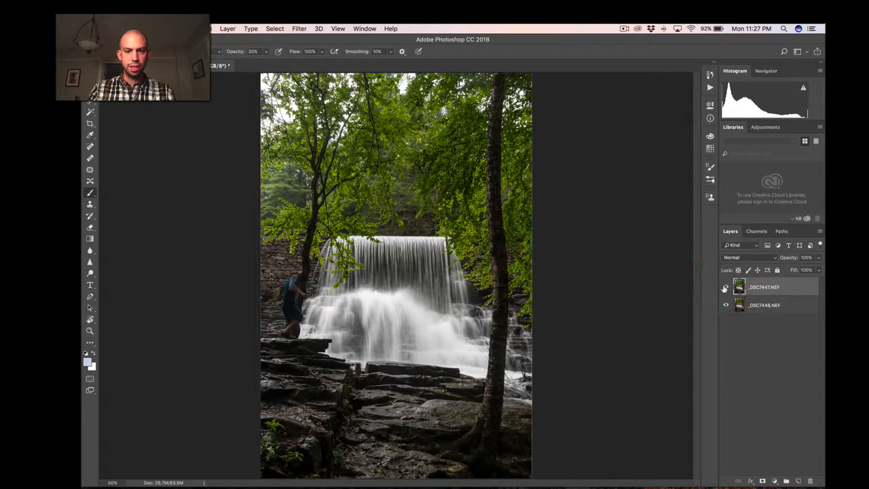
pyautogui.click(725, 288)
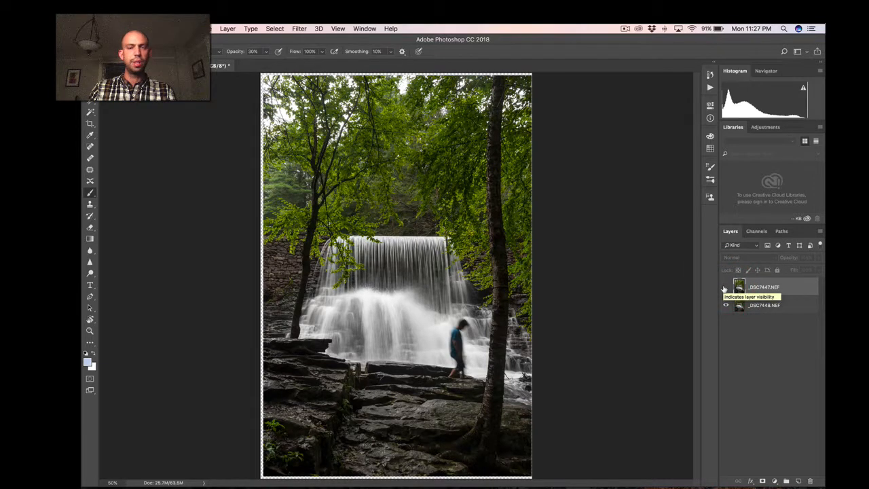
pyautogui.click(725, 288)
pyautogui.click(725, 288)
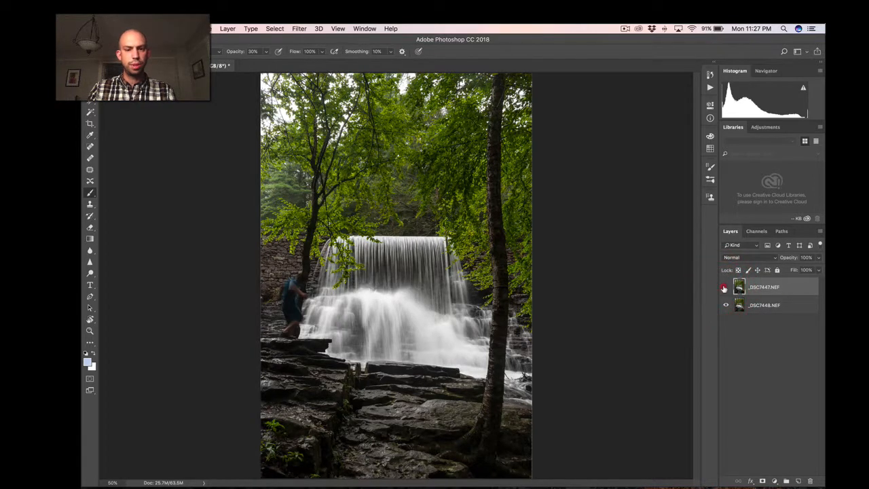
# Compare the person's position in the two exposures by repeatedly hiding and showing the _DSC7447.NEF layer.
pyautogui.click(725, 288)
pyautogui.click(725, 288)
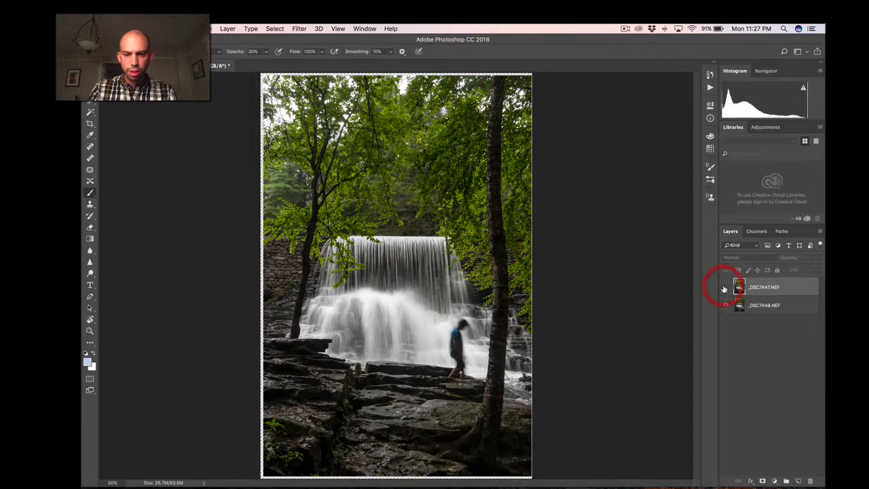
pyautogui.click(724, 288)
pyautogui.click(725, 288)
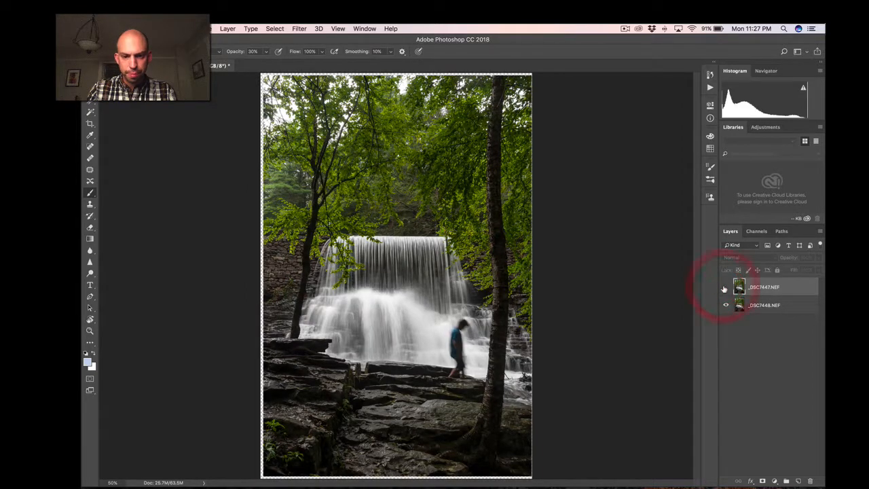
pyautogui.click(724, 288)
pyautogui.click(724, 287)
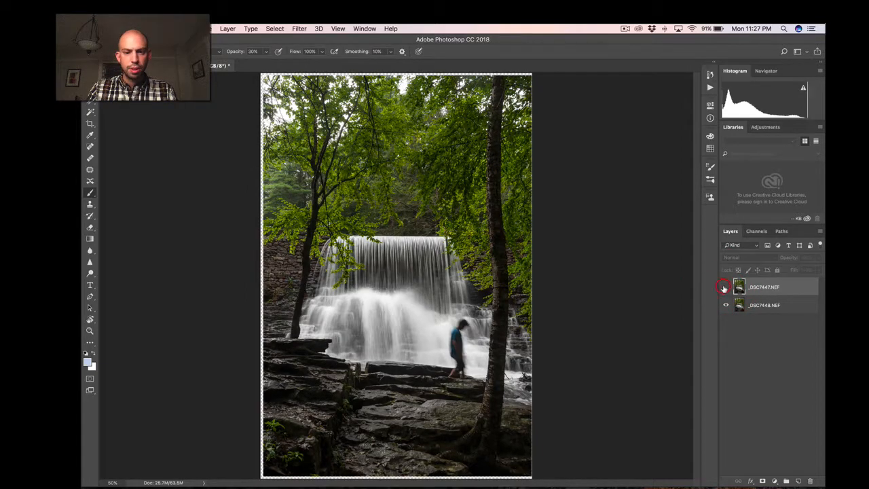
pyautogui.click(725, 288)
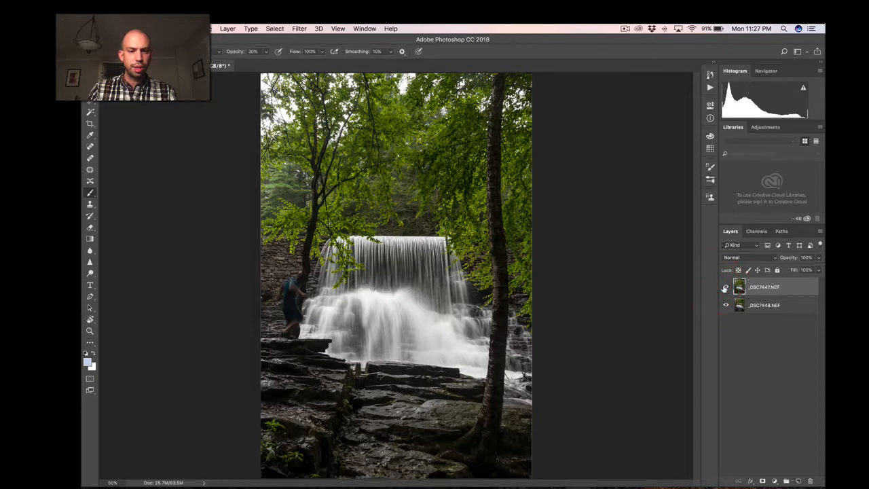
pyautogui.click(724, 288)
pyautogui.click(724, 288)
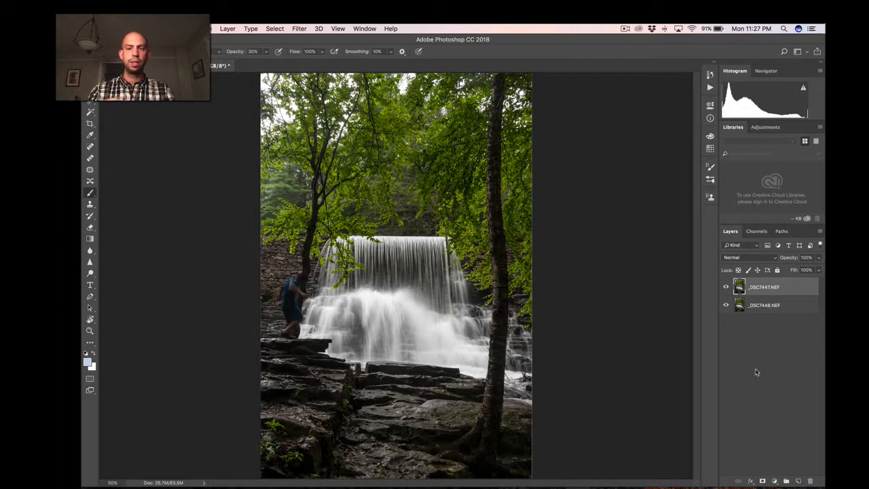
# Add a layer mask to the _DSC7447.NEF layer, invert it to black, and ready the Brush tool with white as foreground colour.
pyautogui.click(762, 480)
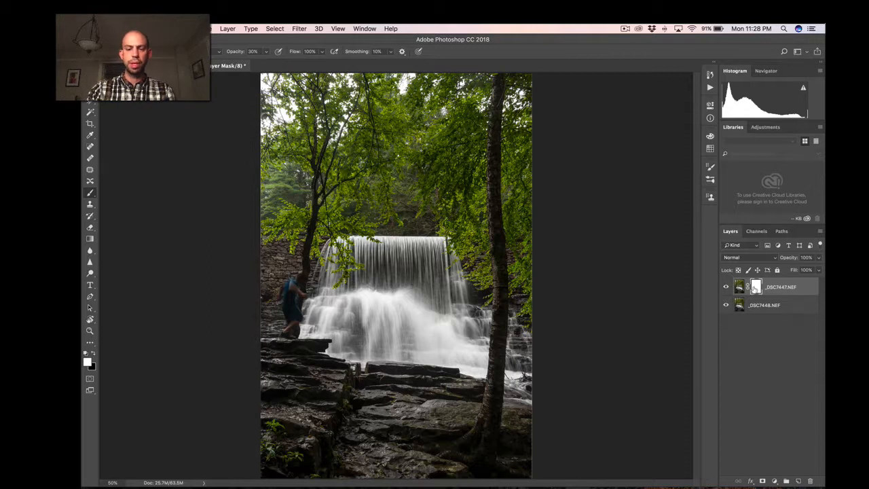
pyautogui.press('super+i')
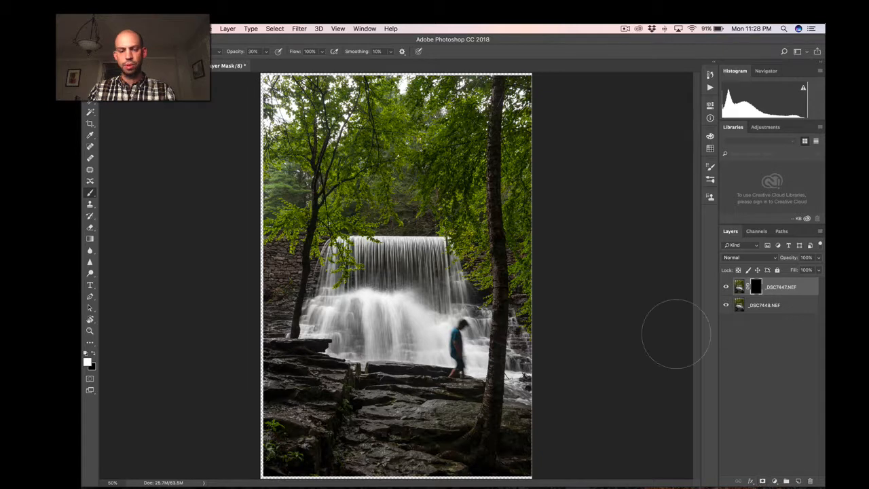
pyautogui.press('b')
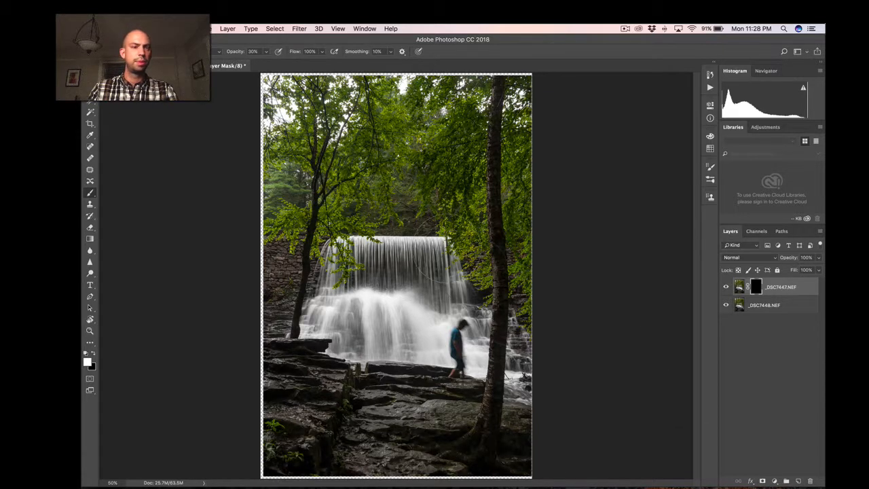
pyautogui.press('b')
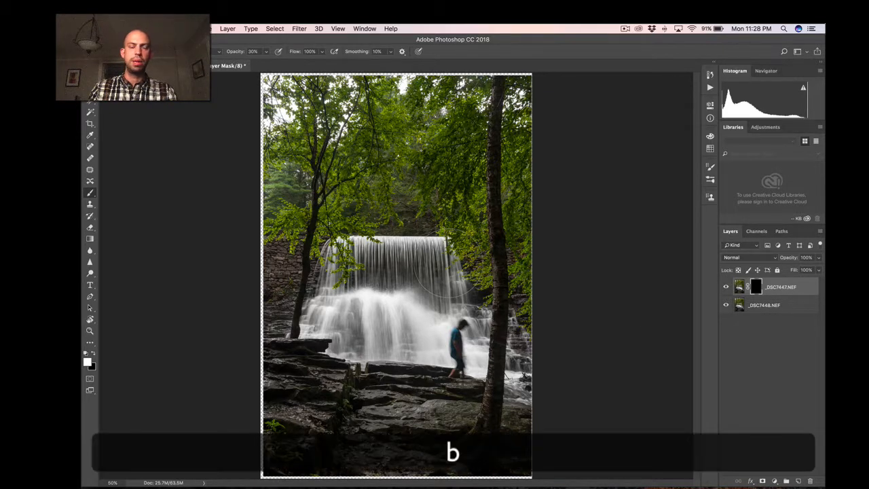
pyautogui.press('d')
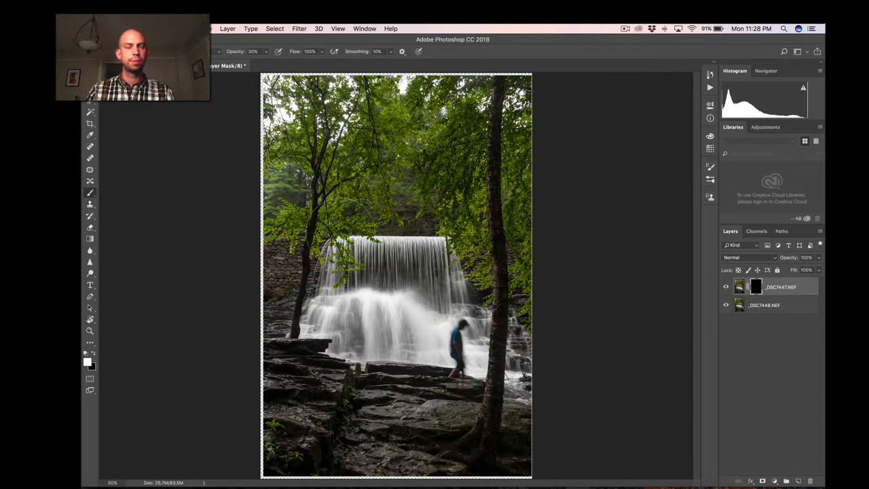
# Try several opacity and flow values for the brush, ending with both set to 100%.
pyautogui.press('0')
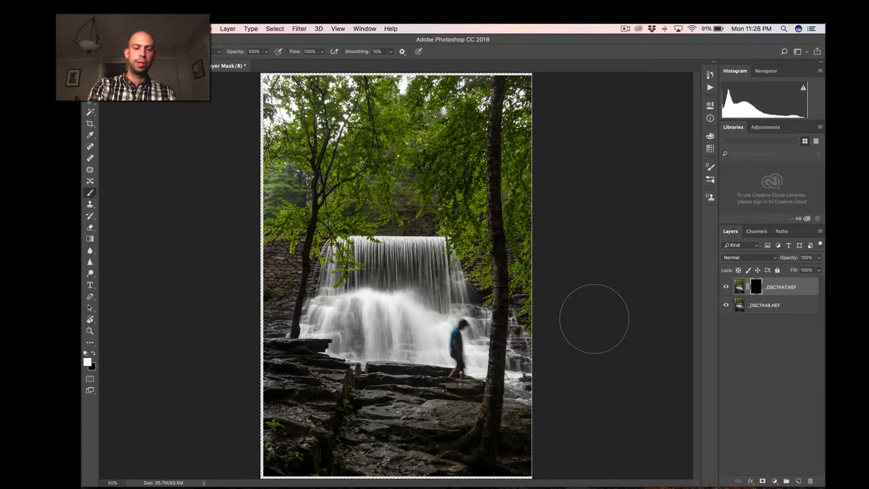
pyautogui.press('1')
pyautogui.press('2')
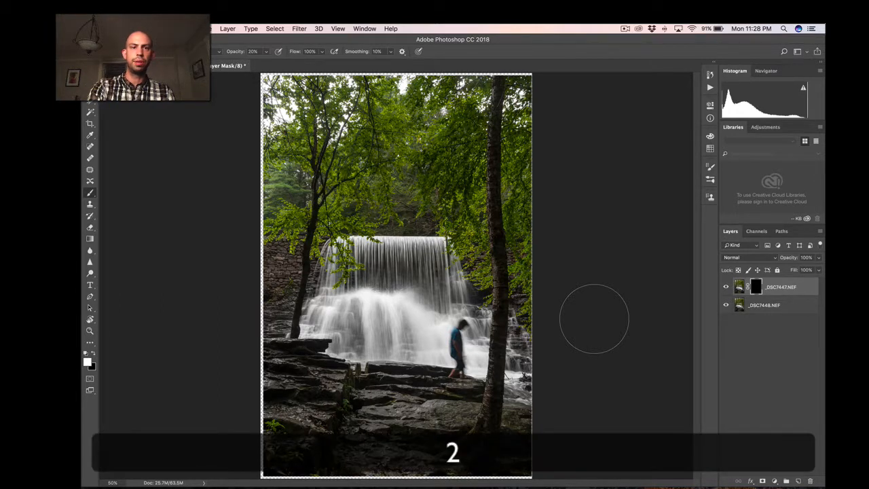
pyautogui.press('3')
pyautogui.press('0')
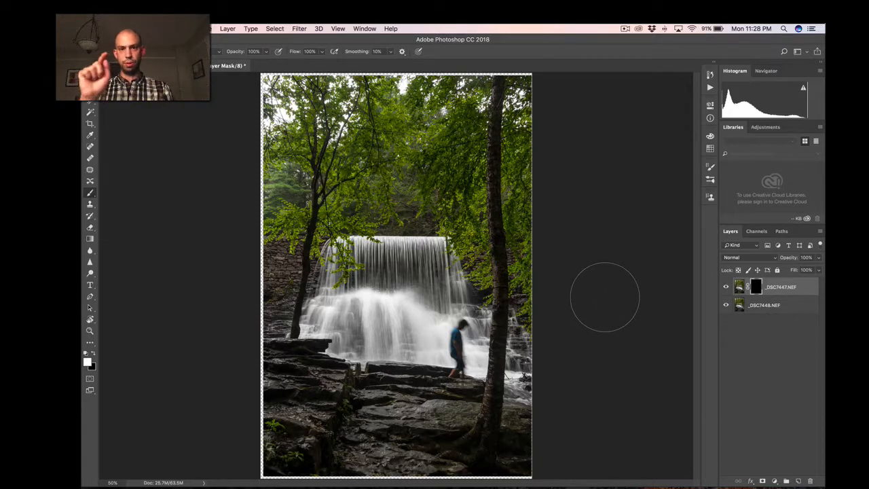
pyautogui.hotkey('shift', '6')
pyautogui.hotkey('shift', '5')
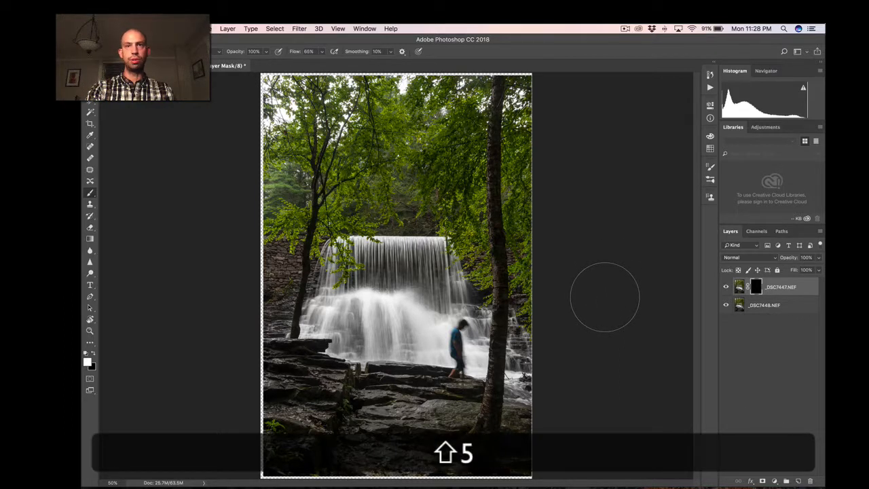
pyautogui.hotkey('shift', '4')
pyautogui.hotkey('shift', '0')
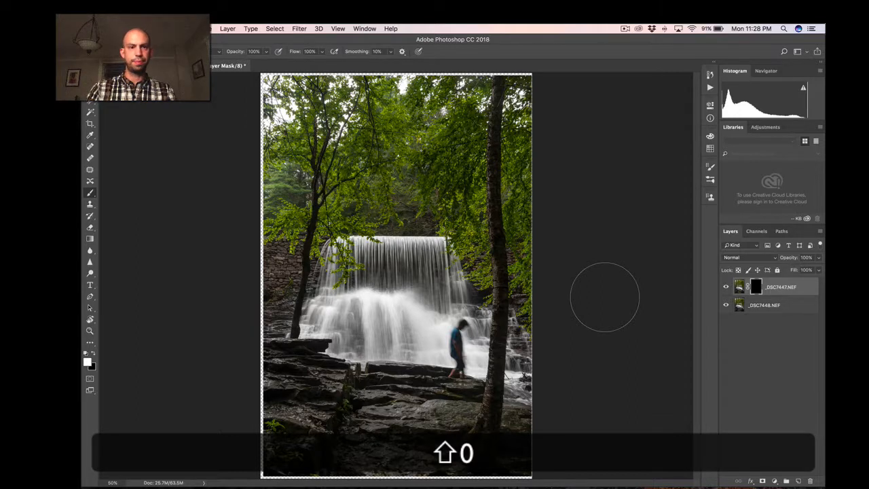
# Soften the brush edge and paint white on the _DSC7447.NEF mask over the person in front of the waterfall.
pyautogui.hotkey('shift', '[')
pyautogui.hotkey('shift', ']')
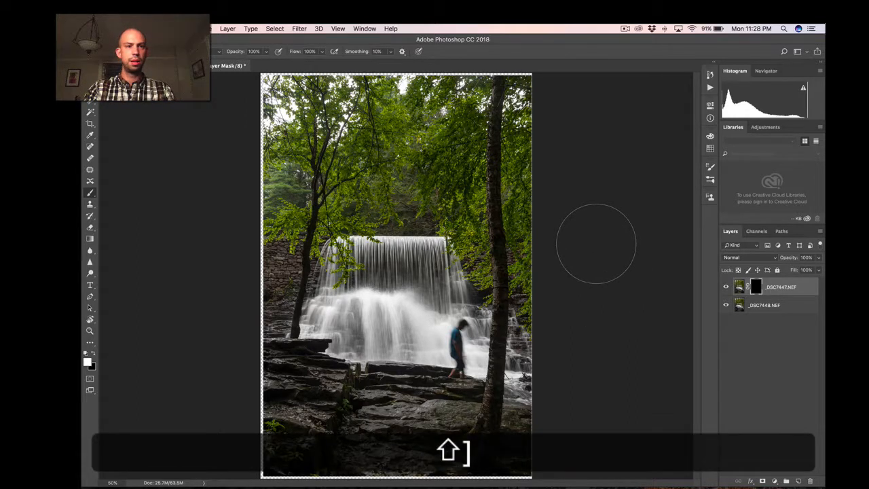
pyautogui.hotkey('shift', '[')
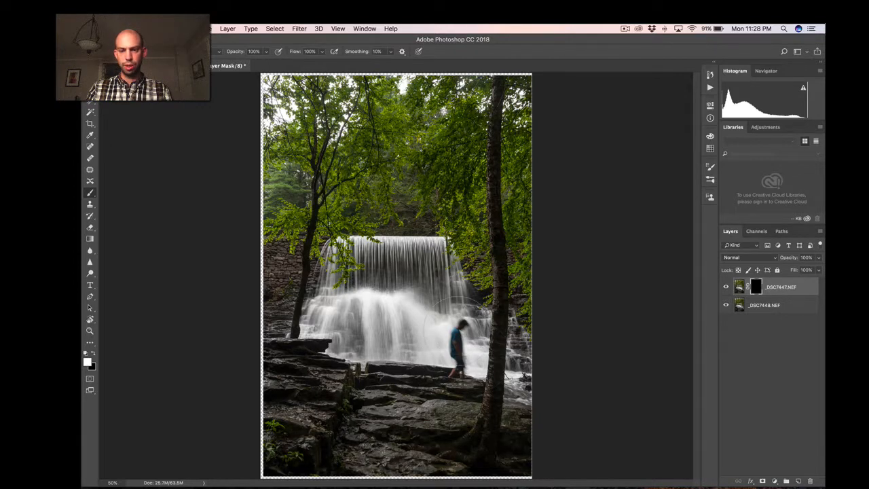
pyautogui.moveTo(445, 340)
pyautogui.mouseDown()
pyautogui.moveTo(454, 358)
pyautogui.moveTo(463, 333)
pyautogui.moveTo(452, 343)
pyautogui.mouseUp()
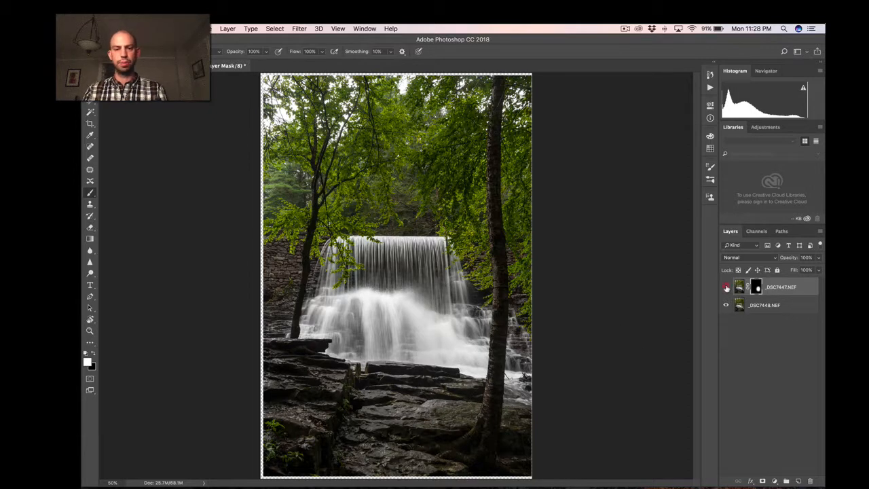
# Check the masked result by temporarily hiding the _DSC7447.NEF layer and temporarily disabling its mask.
pyautogui.click(725, 288)
pyautogui.click(726, 288)
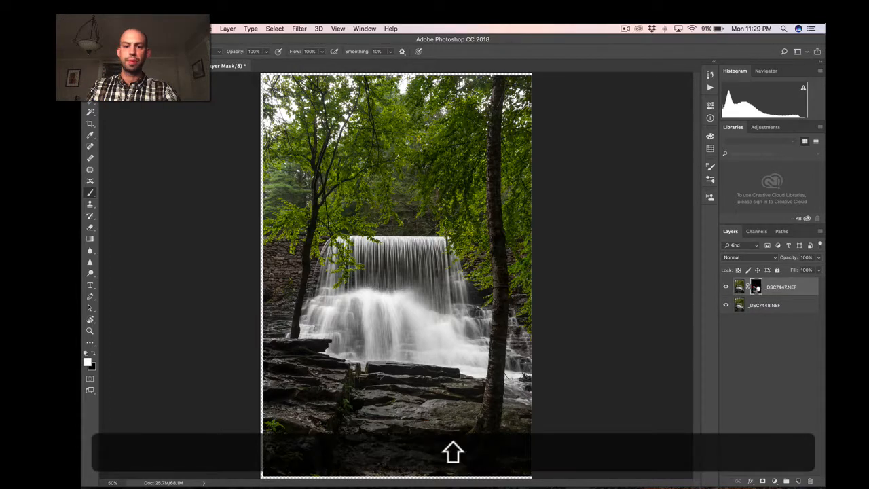
pyautogui.keyDown('shift'); pyautogui.click(752, 289); pyautogui.keyUp('shift')
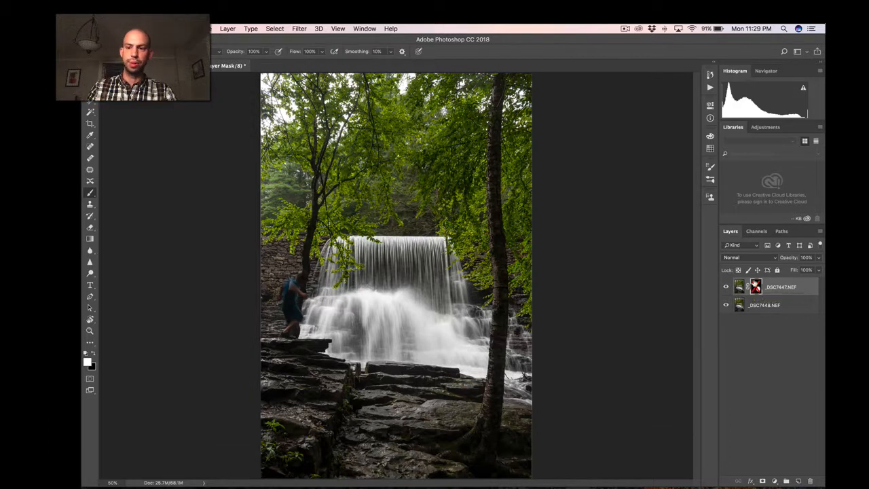
pyautogui.keyDown('shift'); pyautogui.click(755, 288); pyautogui.keyUp('shift')
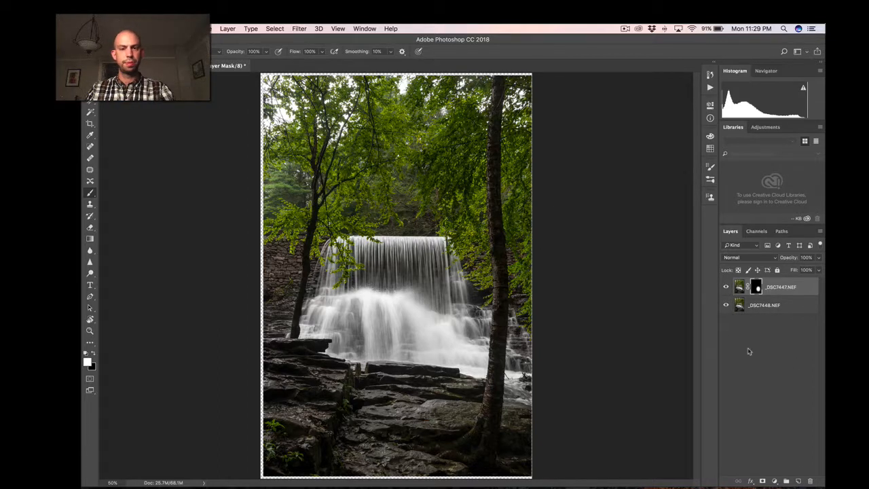
# Examine the blended waterfall image up close, including the transparent strip along its border.
pyautogui.press('super+equal')
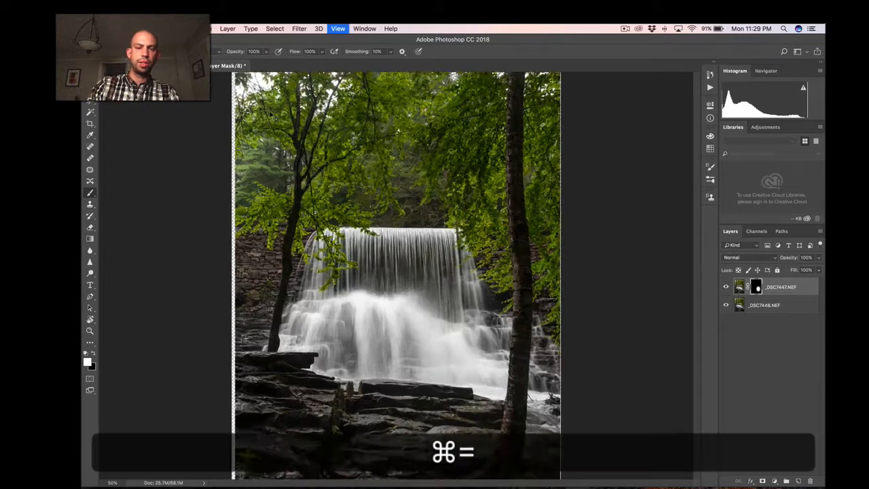
pyautogui.press('super+equal')
pyautogui.press('super+equal')
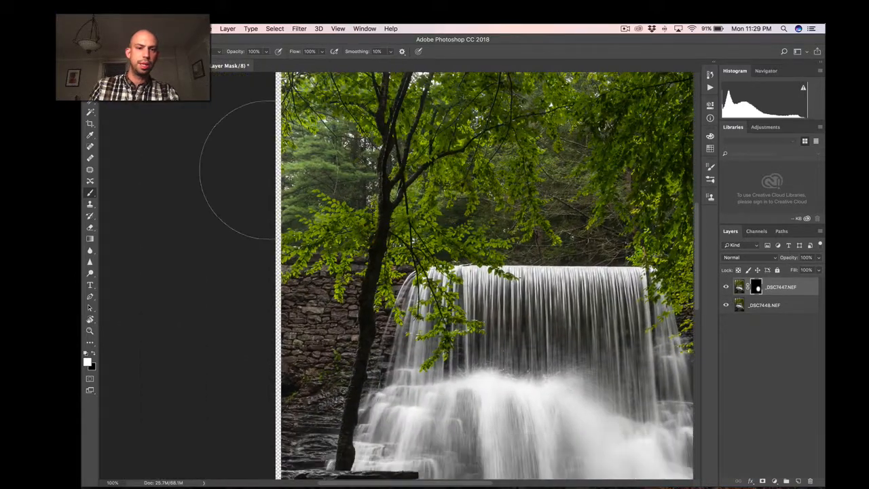
pyautogui.press('space')
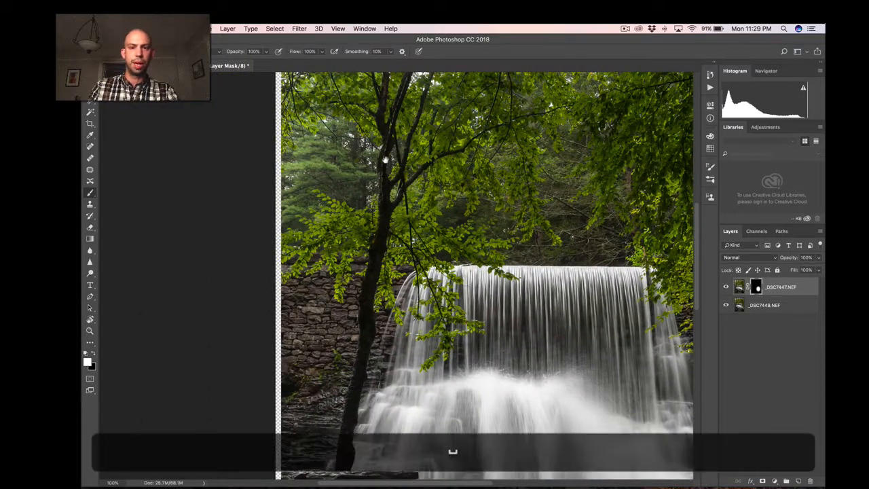
pyautogui.press('space')
pyautogui.press('super+minus')
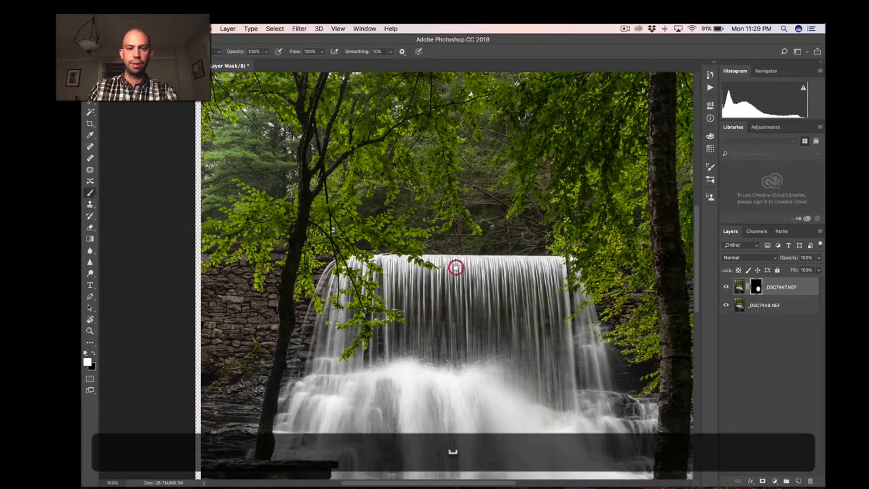
pyautogui.press('super+minus')
pyautogui.press('super+equal')
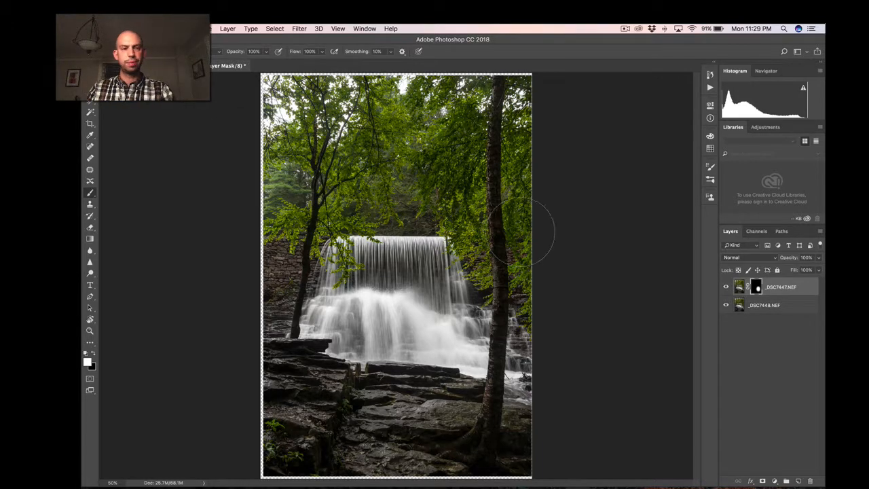
# Crop the image to about 2400 × 3590 px to trim off the transparent borders left by the alignment.
pyautogui.press('c')
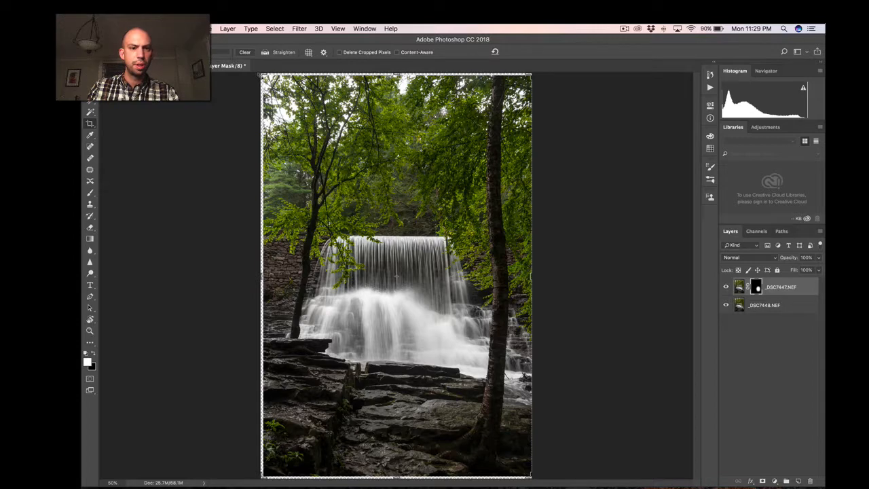
pyautogui.press('shift')
pyautogui.moveTo(260, 74); pyautogui.dragTo(263, 79)
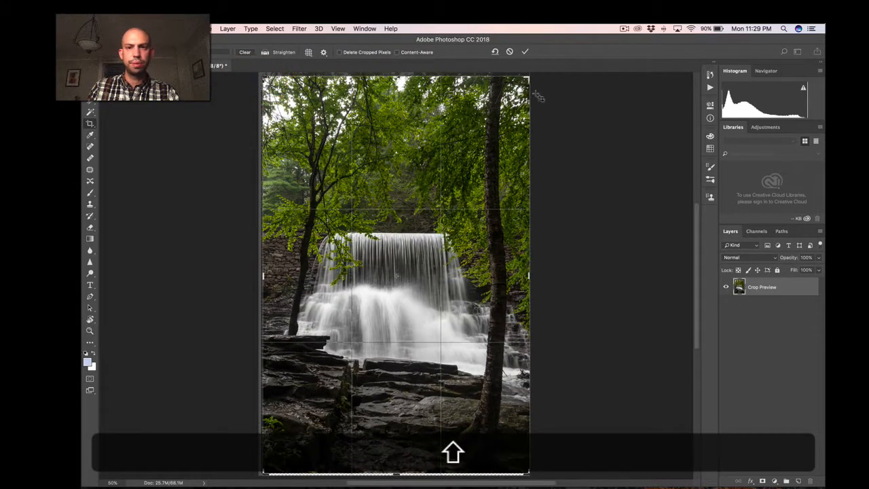
pyautogui.moveTo(528, 78); pyautogui.dragTo(523, 80)
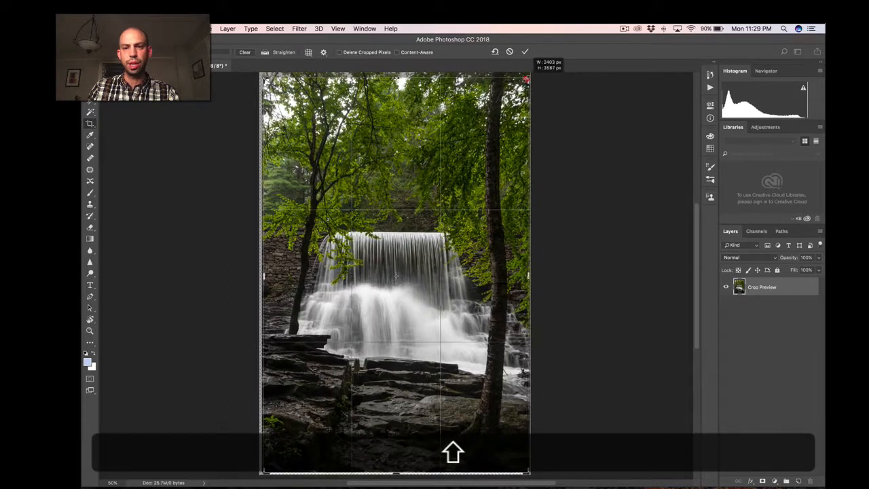
pyautogui.moveTo(449, 150); pyautogui.dragTo(451, 160)
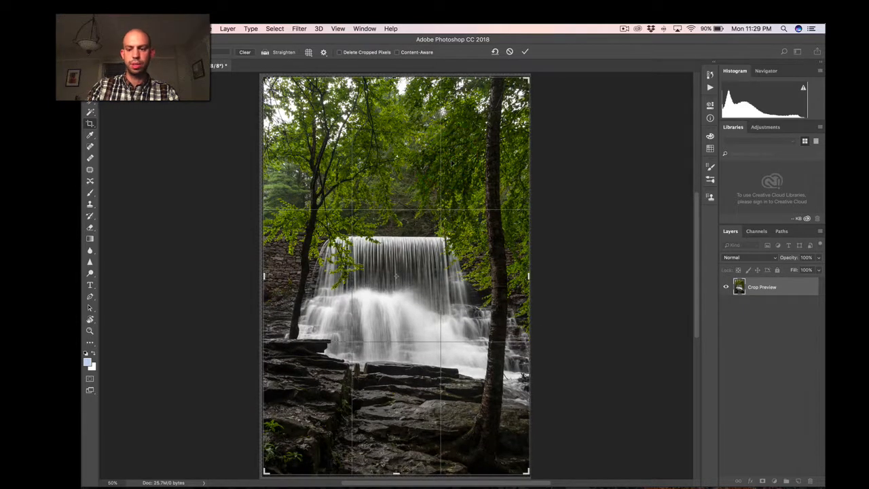
pyautogui.press('Return')
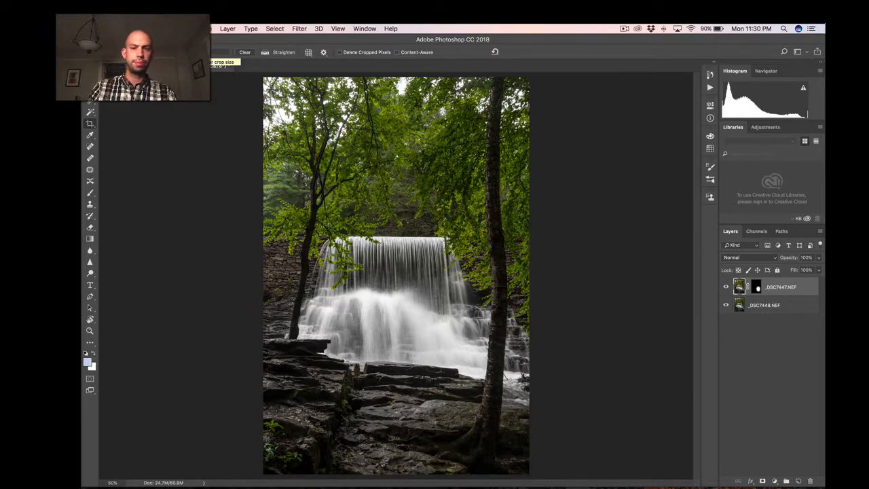
# Crop the image to a shorter preset aspect ratio, framed to cut off the treetops and keep the foreground rocks.
pyautogui.click(140, 52)
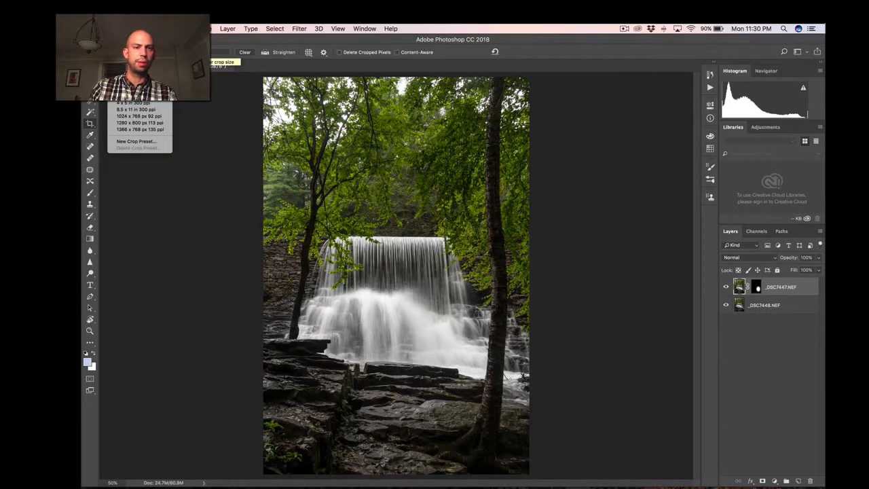
pyautogui.click(136, 64)
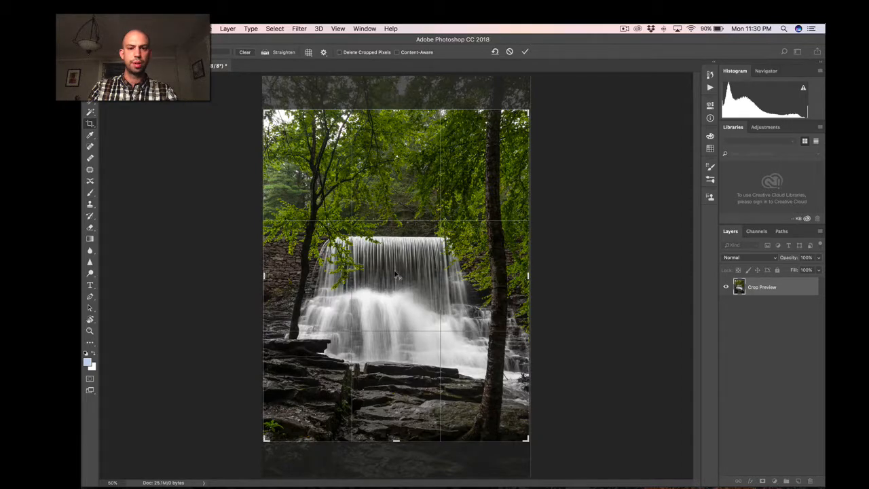
pyautogui.moveTo(396, 273)
pyautogui.mouseDown()
pyautogui.moveTo(398, 249)
pyautogui.moveTo(390, 249)
pyautogui.moveTo(416, 263)
pyautogui.moveTo(415, 237)
pyautogui.mouseUp()
pyautogui.press('super+z')
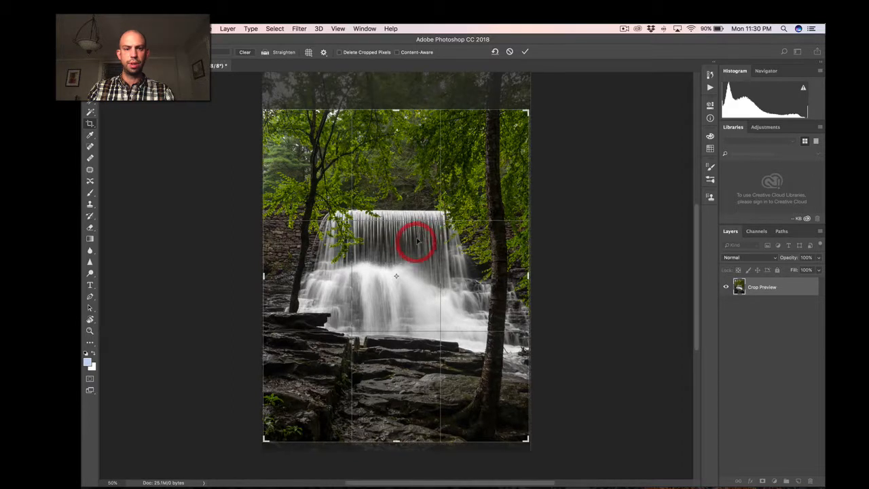
pyautogui.press('Return')
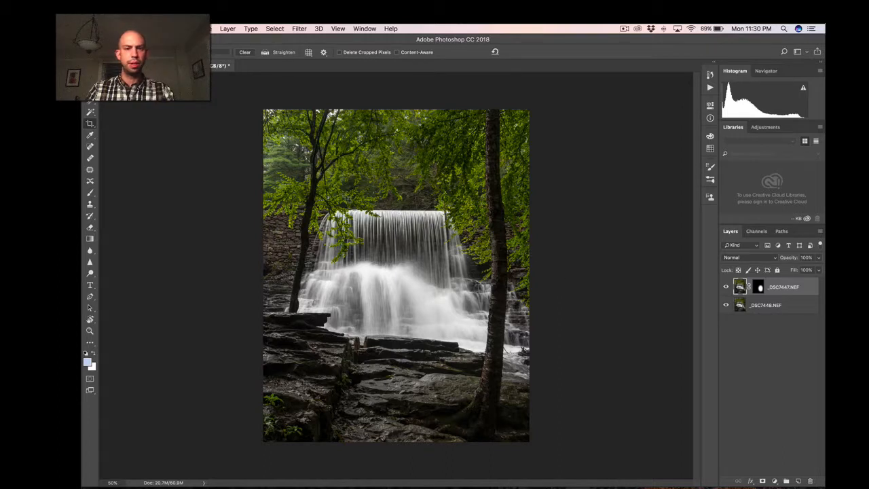
# Fine-tune the waterfall crop in small corner adjustments, trimming it slightly inward while keeping the same proportions.
pyautogui.click(345, 192)
pyautogui.press('shift')
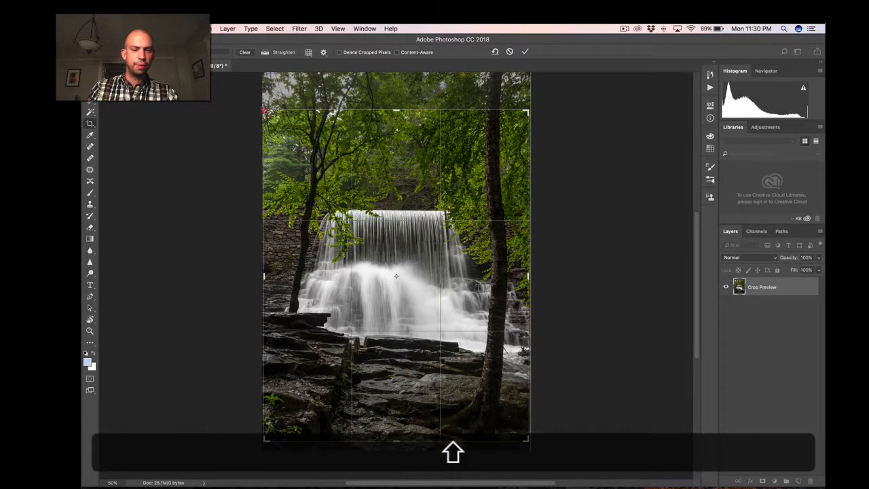
pyautogui.moveTo(264, 111); pyautogui.dragTo(266, 114)
pyautogui.press('Return')
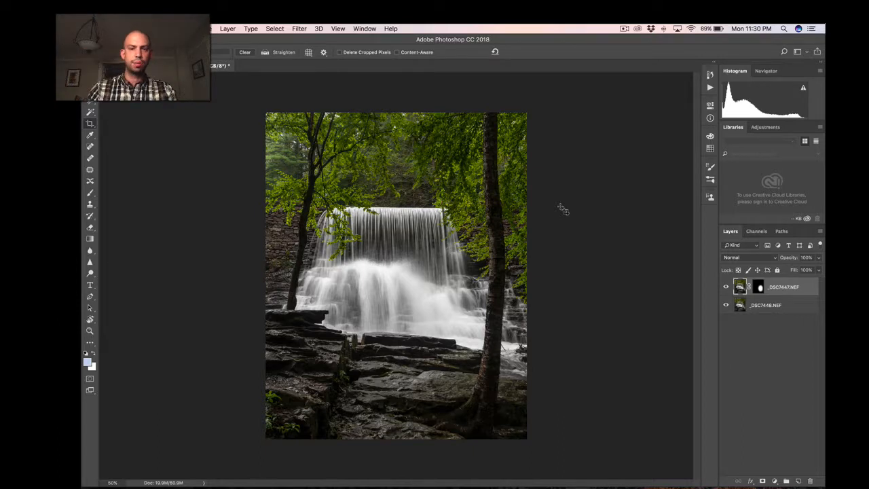
pyautogui.click(374, 237)
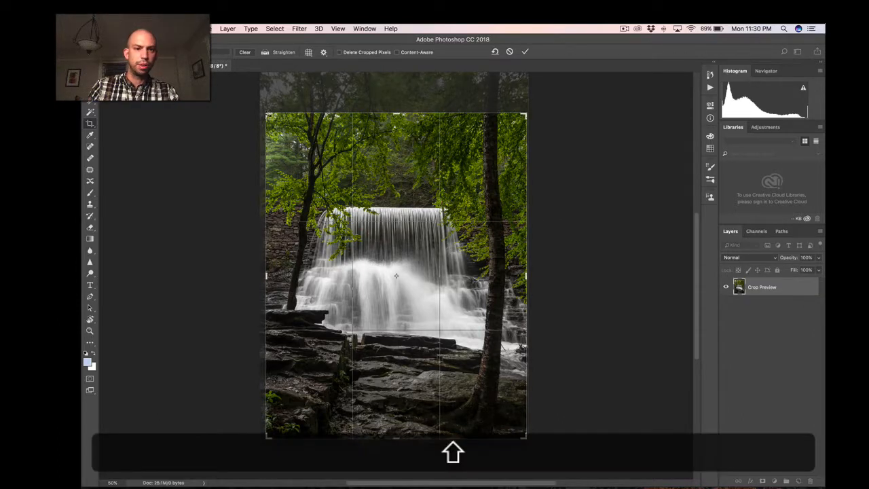
pyautogui.moveTo(268, 114); pyautogui.dragTo(266, 112)
pyautogui.hotkey('shift', 'Return')
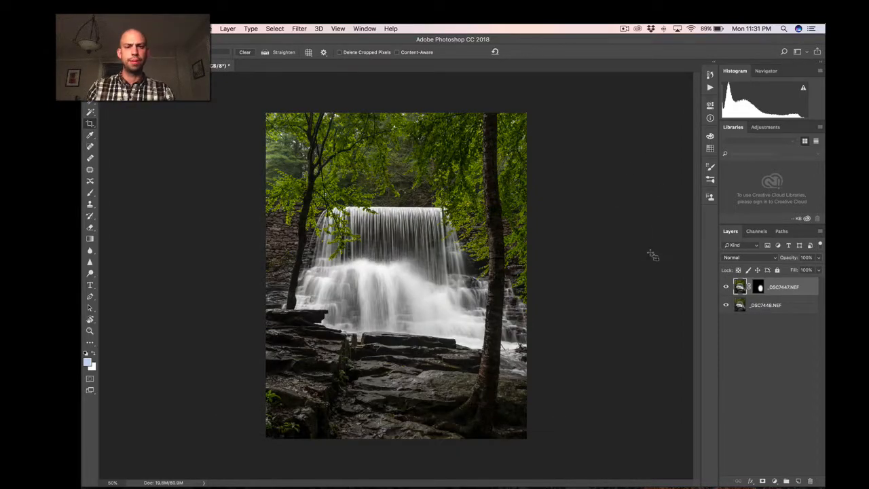
pyautogui.click(323, 196)
pyautogui.press('shift')
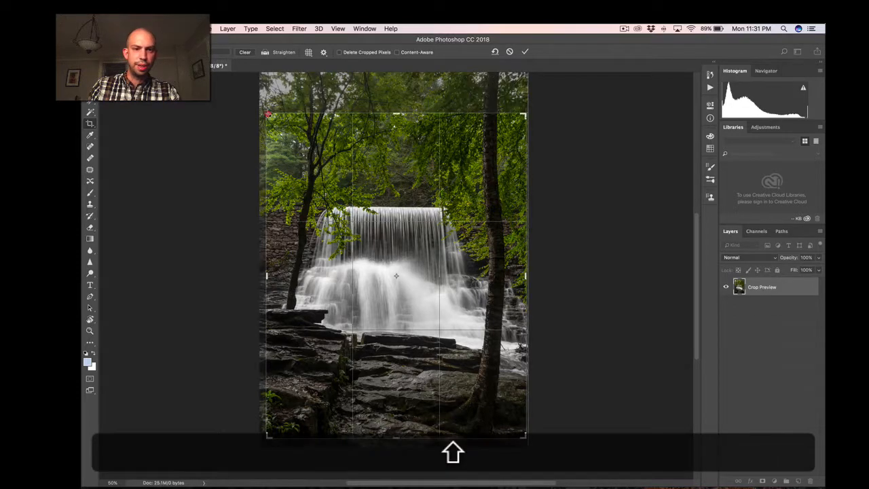
pyautogui.moveTo(268, 115); pyautogui.dragTo(269, 114)
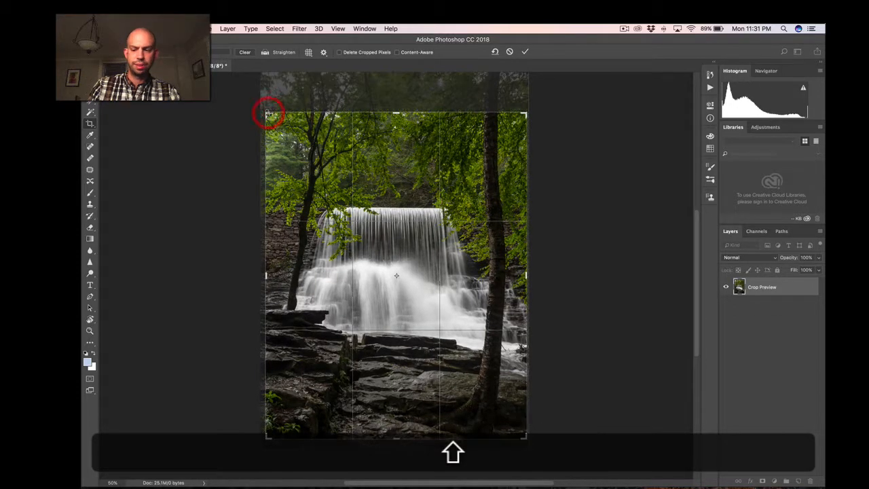
pyautogui.press('Return')
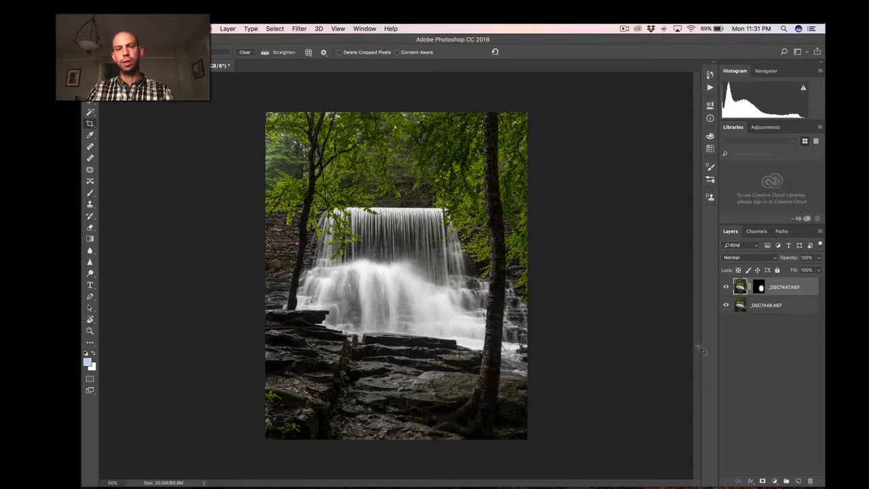
# Add a Curves adjustment layer above the waterfall layers and darken the midtones with a point at input 135, output 100.
pyautogui.click(775, 480)
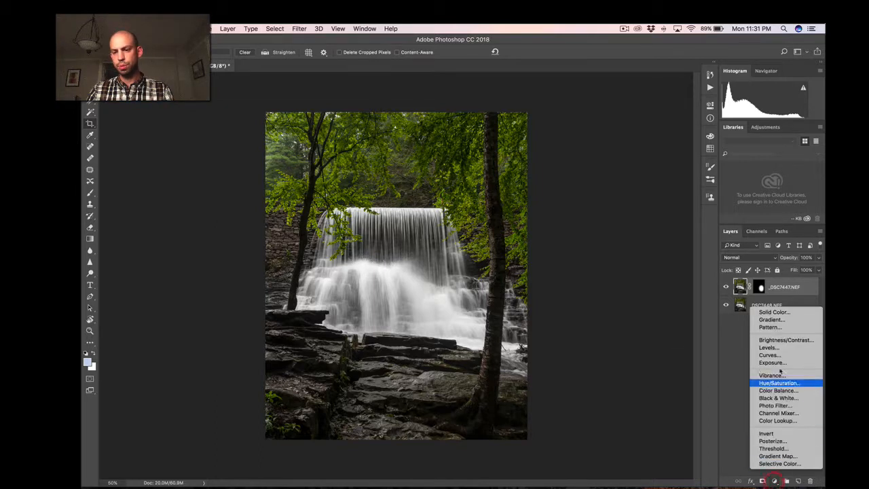
pyautogui.click(774, 354)
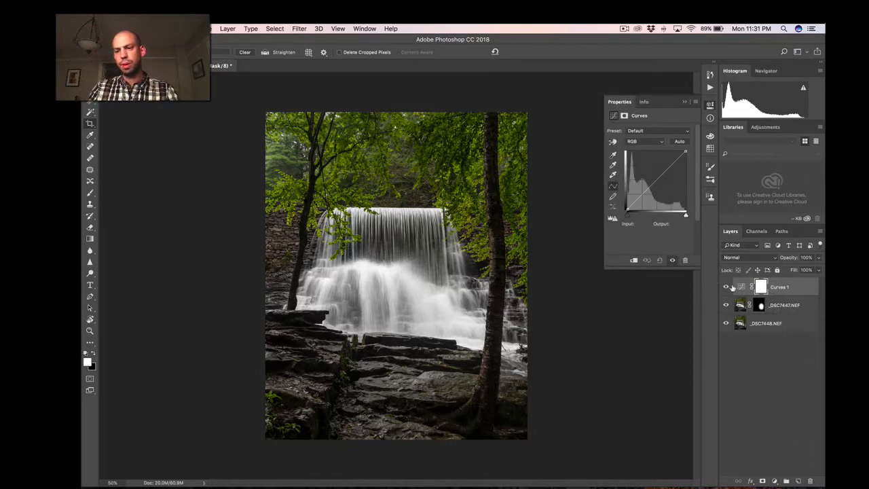
pyautogui.click(742, 287)
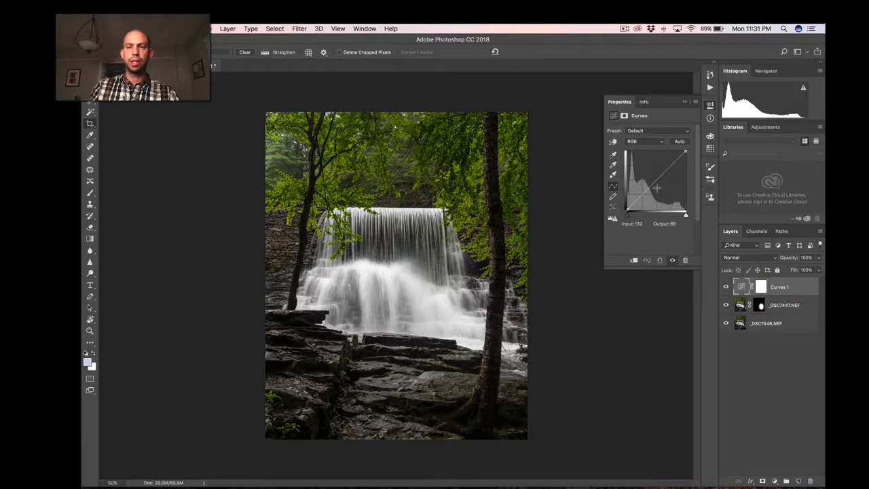
pyautogui.moveTo(654, 179); pyautogui.dragTo(658, 187)
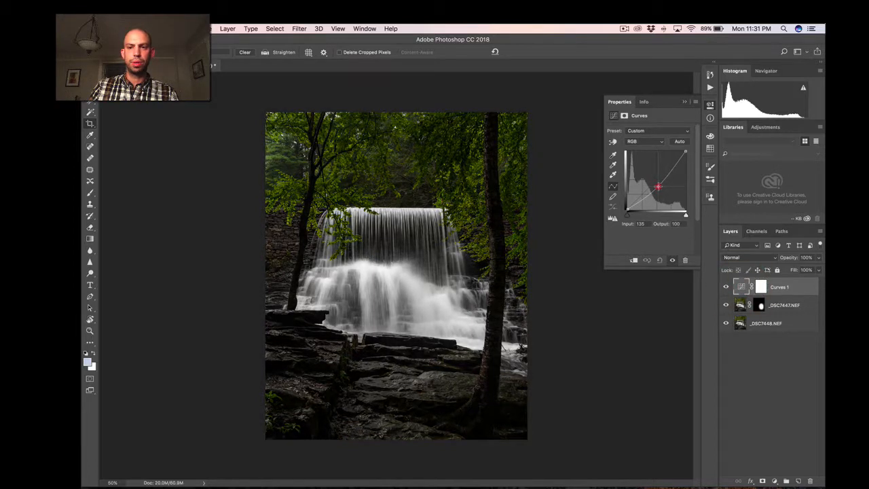
# Invert the darkening Curves layer's mask to black and rename the layer burn.
pyautogui.click(762, 287)
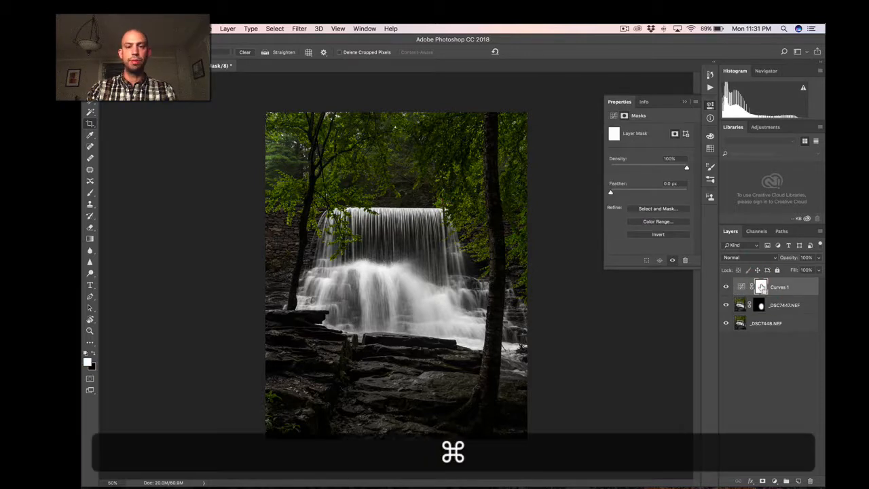
pyautogui.press('super+i')
pyautogui.doubleClick(776, 287)
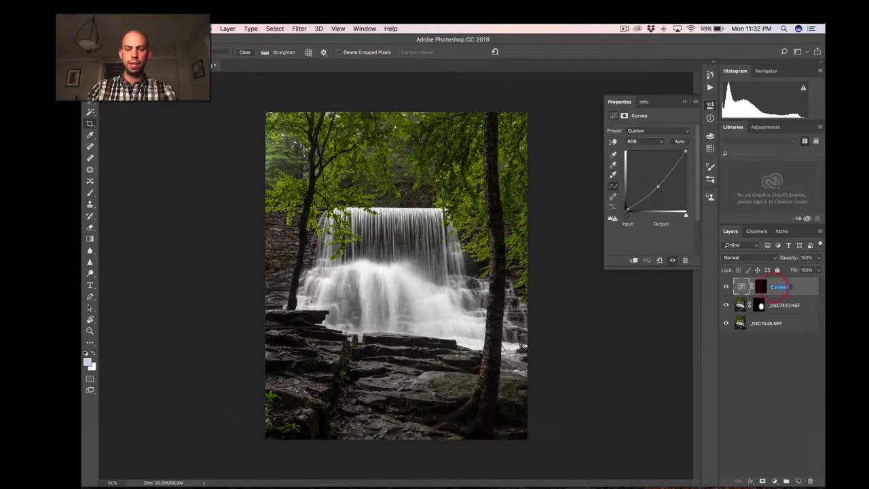
pyautogui.write('burn')
pyautogui.press('Return')
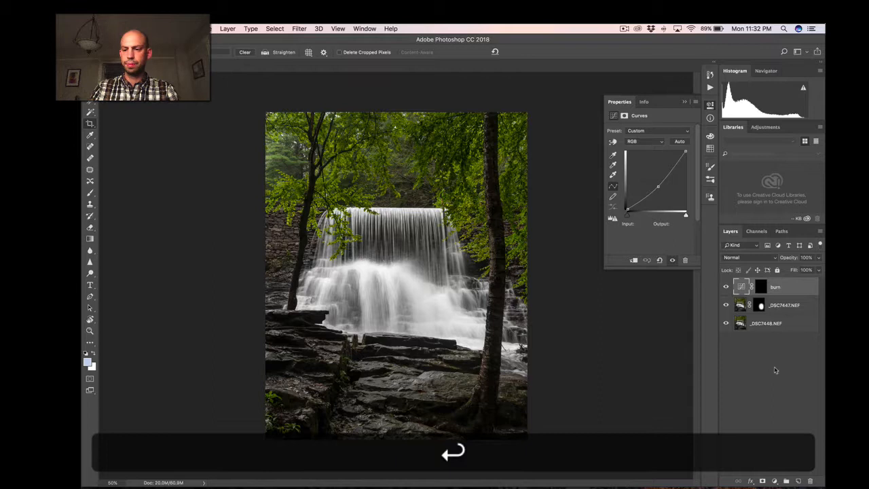
# Add a second Curves adjustment layer above burn and brighten the midtones with a point at input 113, output 145.
pyautogui.click(775, 481)
pyautogui.click(768, 356)
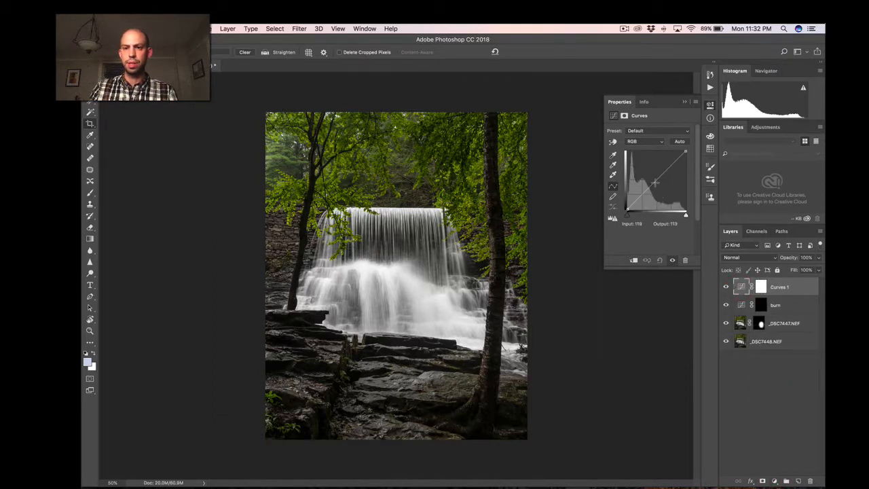
pyautogui.moveTo(654, 183); pyautogui.dragTo(653, 176)
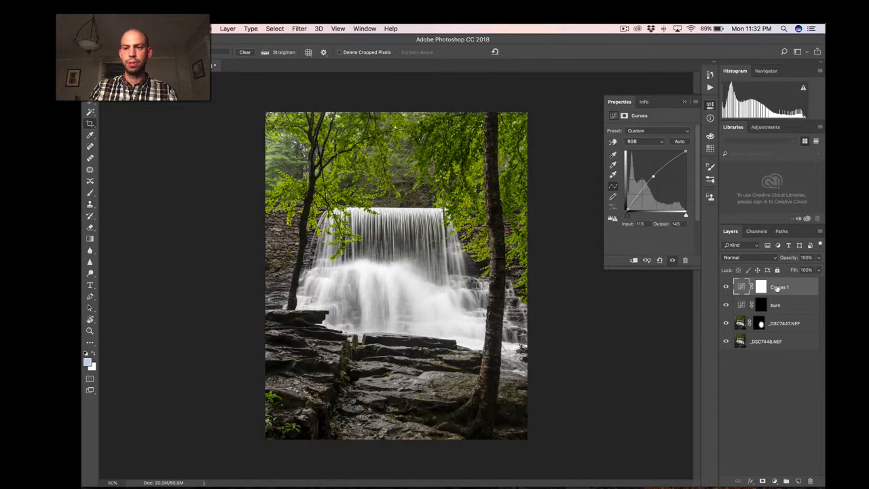
# Invert the brightening Curves layer's mask to black and rename the layer dodge.
pyautogui.click(760, 287)
pyautogui.press('super+i')
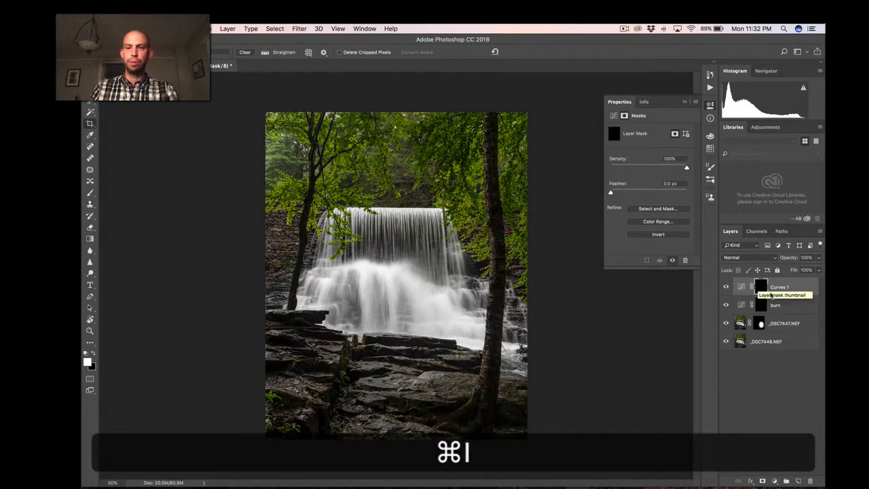
pyautogui.doubleClick(779, 287)
pyautogui.write('dod')
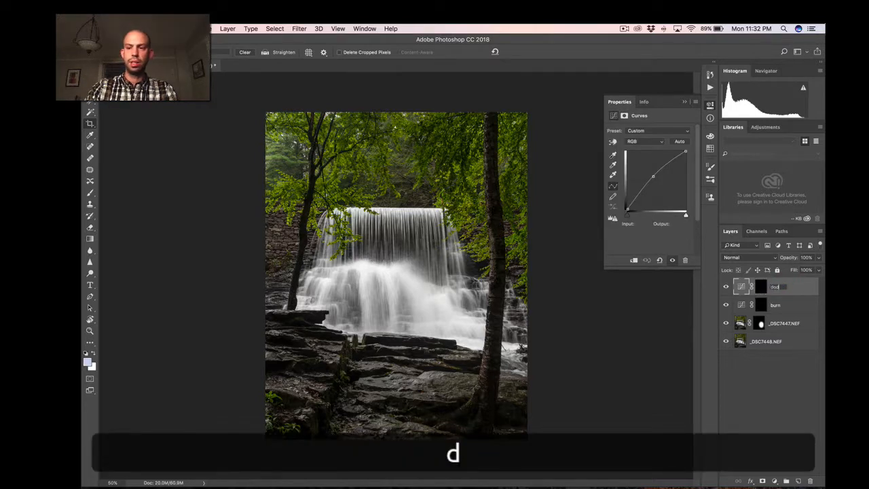
pyautogui.write('ge')
pyautogui.press('Return')
# Group the dodge and burn layers together and name the group D&B.
pyautogui.keyDown('shift'); pyautogui.click(788, 303); pyautogui.keyUp('shift')
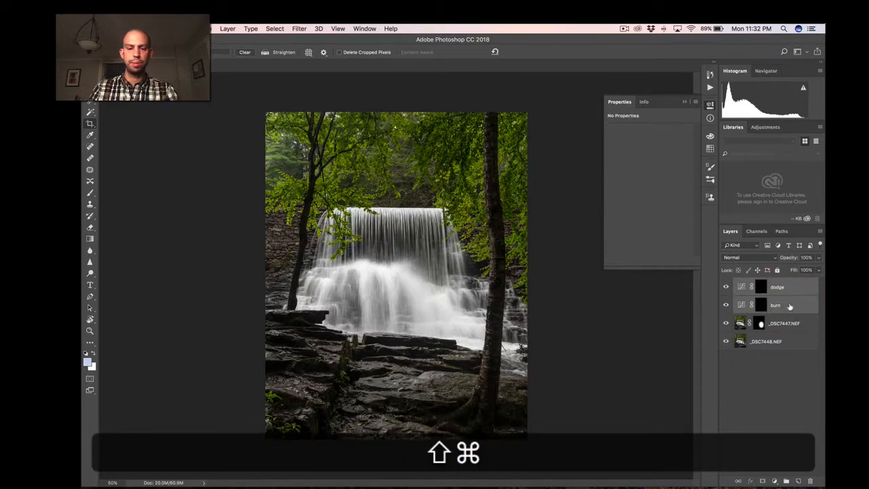
pyautogui.press('super+g')
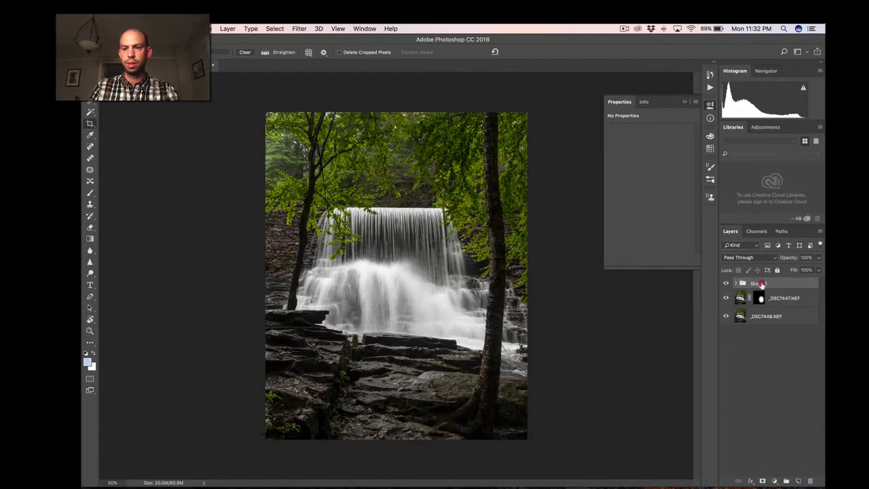
pyautogui.doubleClick(758, 283)
pyautogui.write('D&')
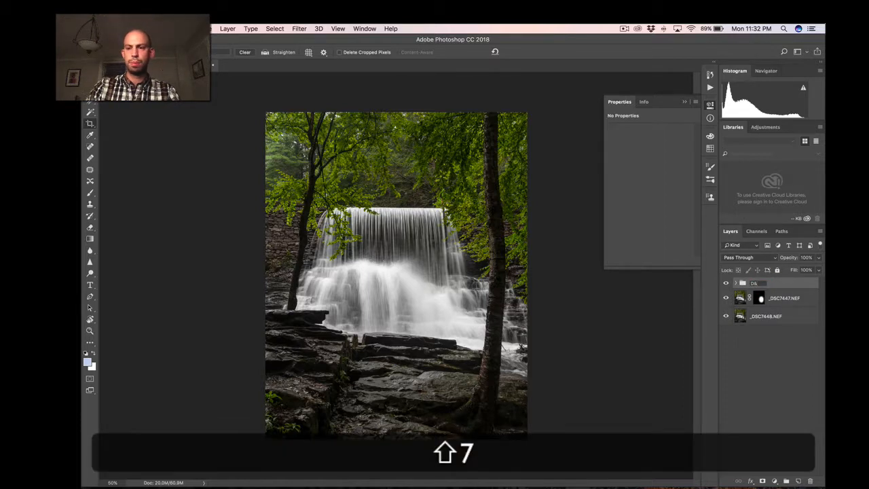
pyautogui.write('B')
pyautogui.hotkey('shift', 'Return')
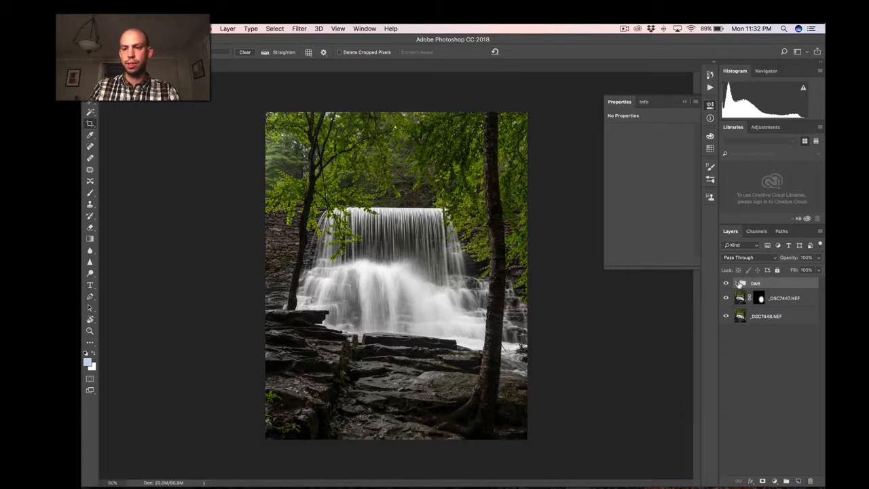
# Paint white on the burn layer's mask with a soft brush at 30% opacity to darken the outer edges of the photo.
pyautogui.click(738, 283)
pyautogui.click(768, 316)
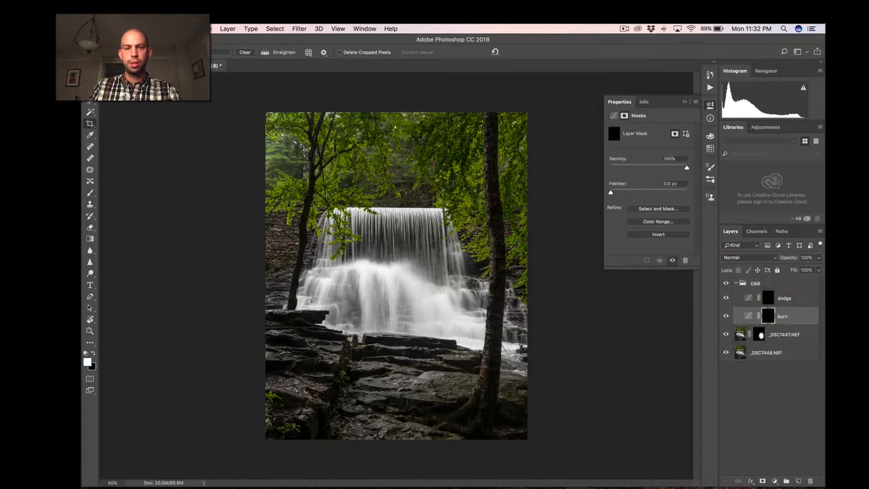
pyautogui.press('b')
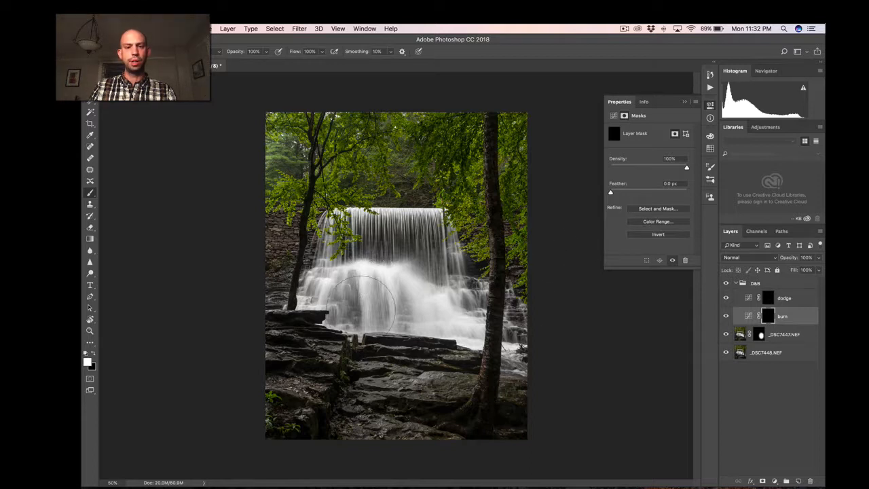
pyautogui.press('[')
pyautogui.press(']')
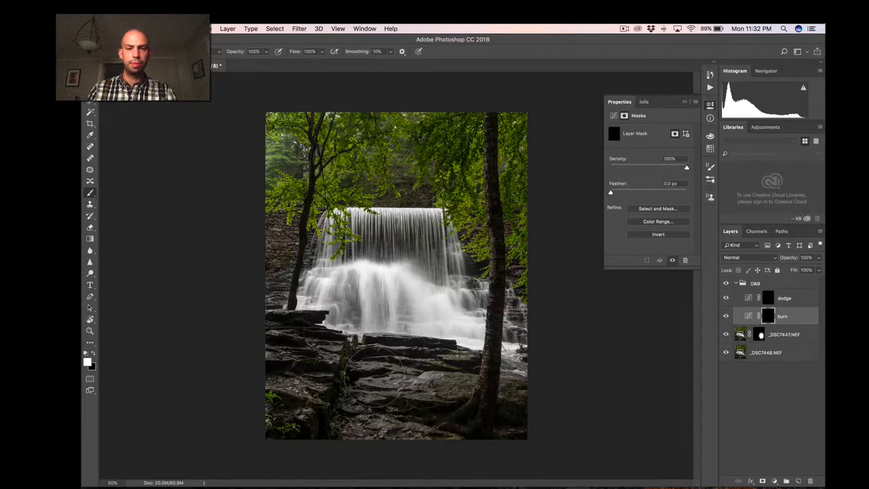
pyautogui.press('3')
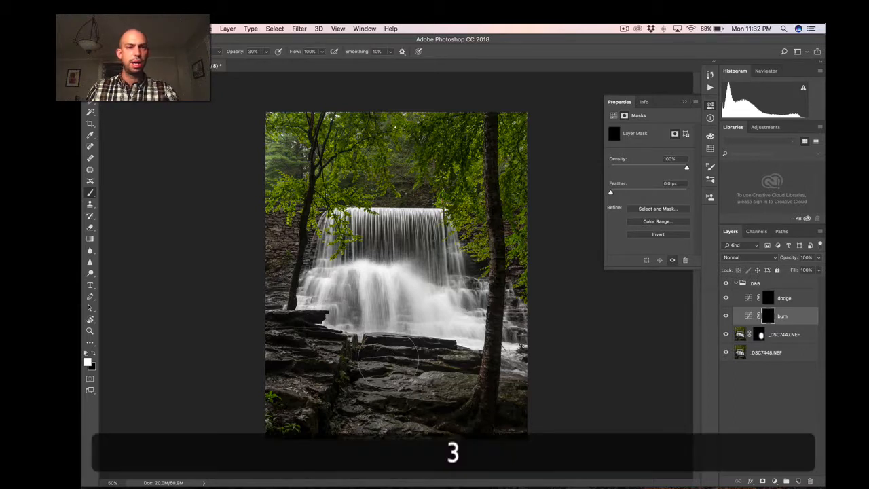
pyautogui.hotkey('shift', '[')
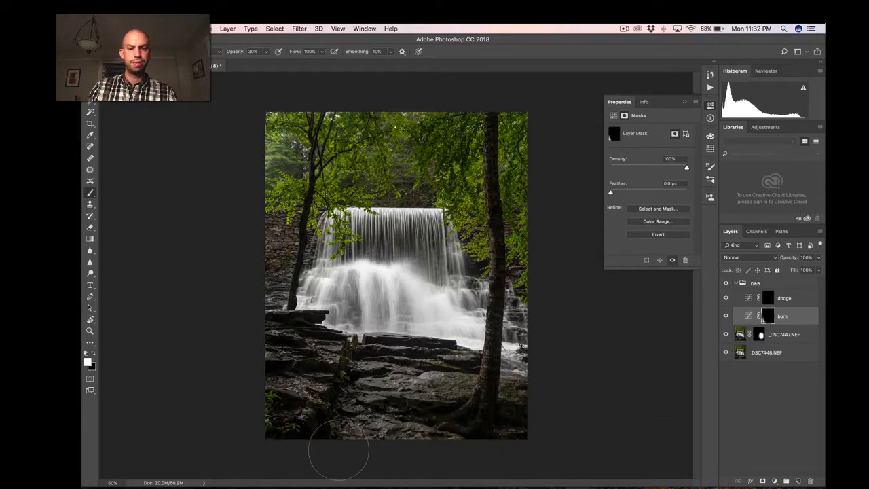
pyautogui.moveTo(449, 450)
pyautogui.mouseDown()
pyautogui.moveTo(508, 419)
pyautogui.moveTo(527, 395)
pyautogui.mouseUp()
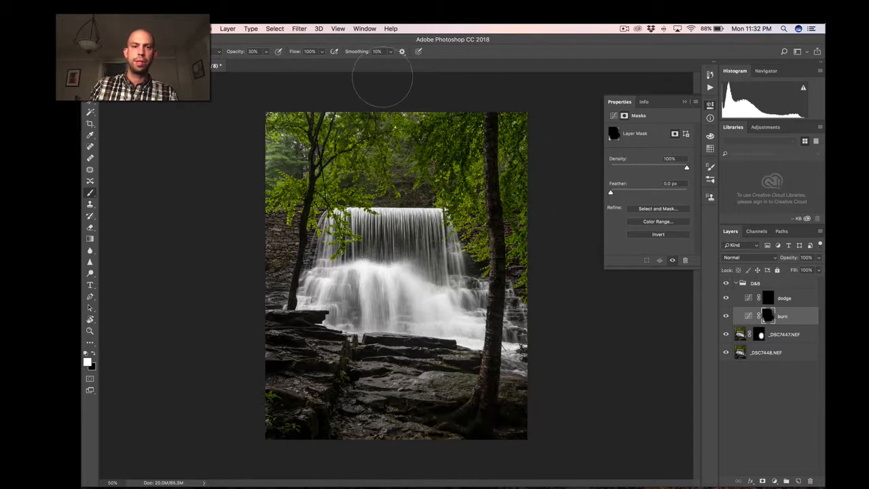
pyautogui.moveTo(305, 108); pyautogui.dragTo(266, 156)
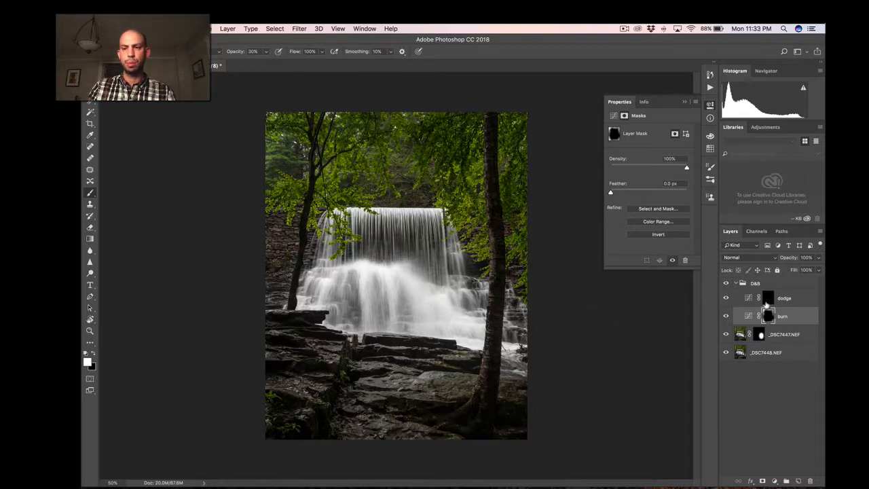
# Paint white on the dodge layer's mask at 30% opacity to brighten the central foliage, the waterfall and the rocks below it.
pyautogui.click(767, 300)
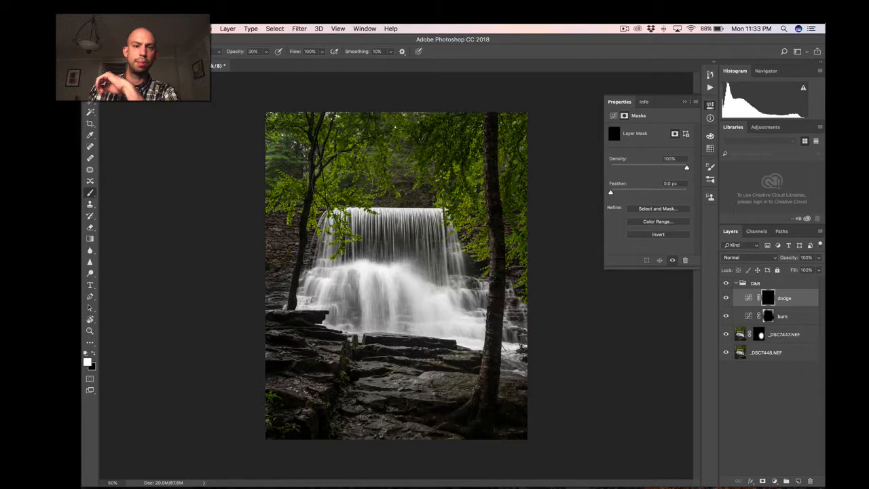
pyautogui.moveTo(345, 186); pyautogui.dragTo(306, 204)
pyautogui.moveTo(401, 196)
pyautogui.mouseDown()
pyautogui.moveTo(421, 192)
pyautogui.moveTo(463, 235)
pyautogui.moveTo(458, 180)
pyautogui.mouseUp()
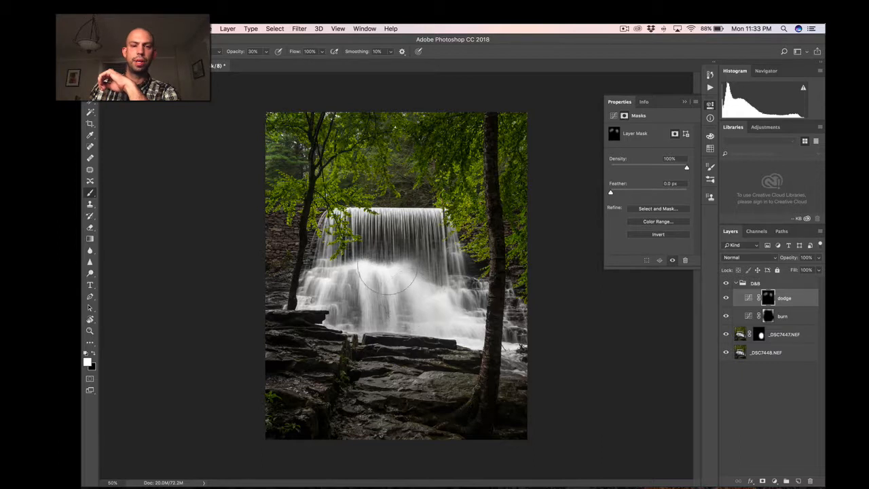
pyautogui.moveTo(356, 282)
pyautogui.mouseDown()
pyautogui.moveTo(427, 311)
pyautogui.moveTo(400, 287)
pyautogui.moveTo(429, 296)
pyautogui.mouseUp()
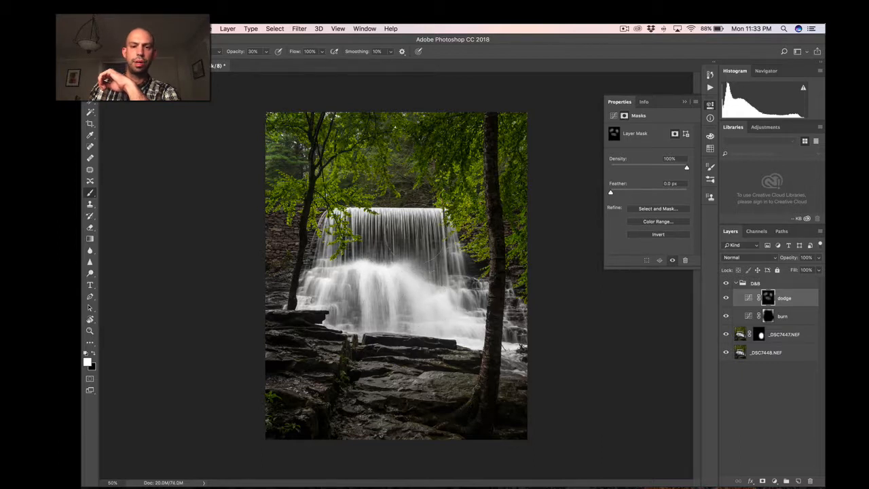
pyautogui.moveTo(357, 244)
pyautogui.mouseDown()
pyautogui.moveTo(407, 203)
pyautogui.moveTo(438, 306)
pyautogui.moveTo(465, 333)
pyautogui.mouseUp()
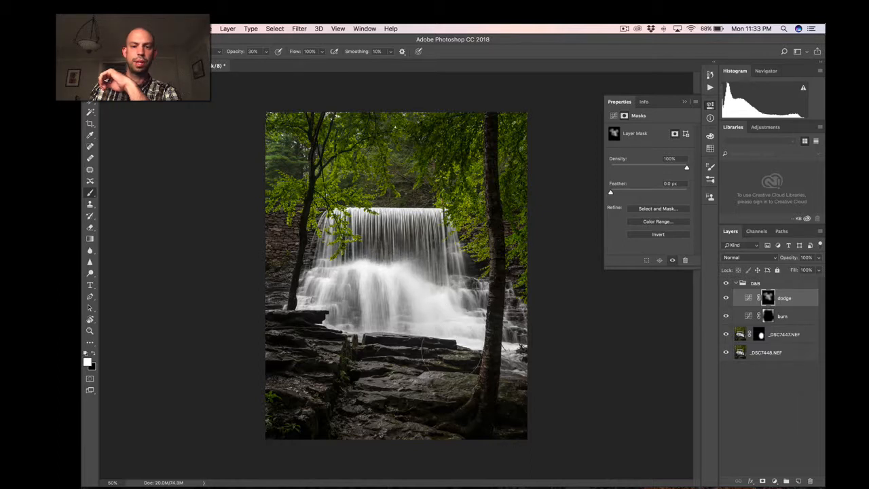
pyautogui.press('[')
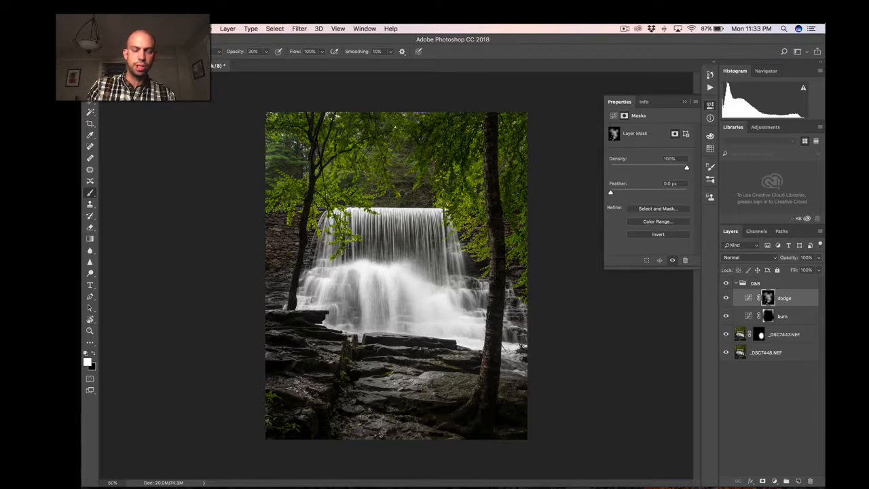
# Paint white on the burn layer's mask with a resized brush at 30% opacity to deepen the photo's darker areas.
pyautogui.click(769, 318)
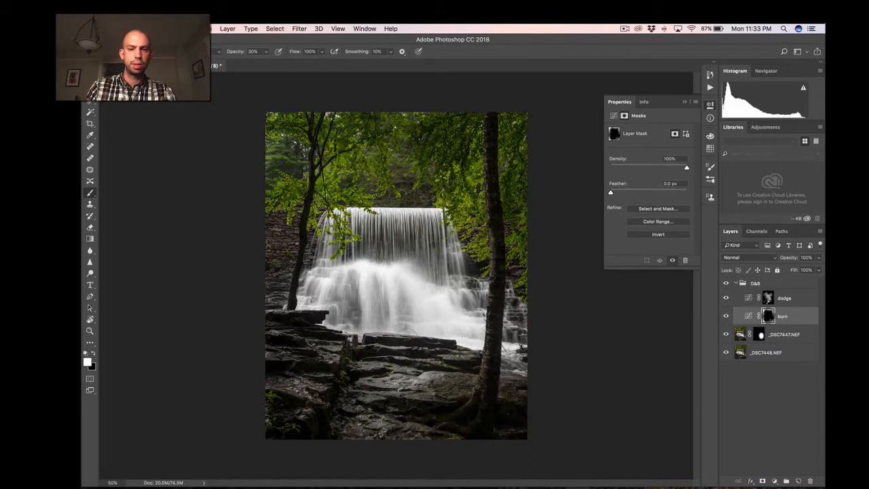
pyautogui.press('[')
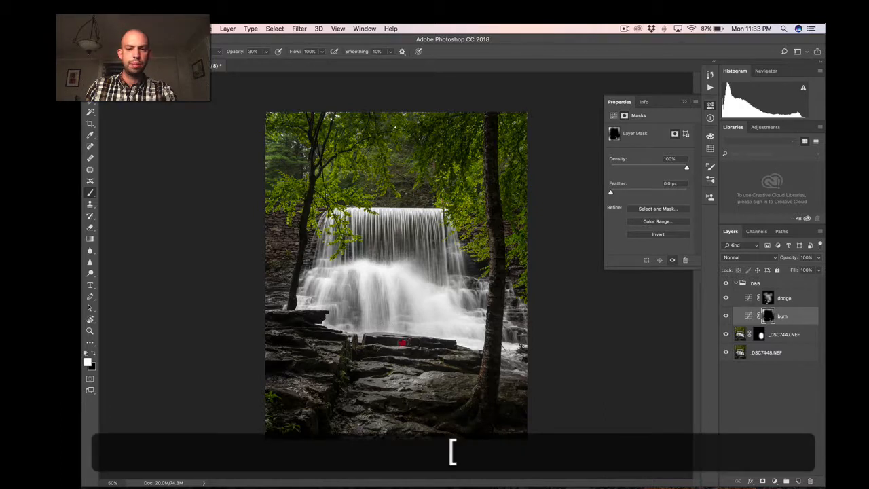
pyautogui.press(']')
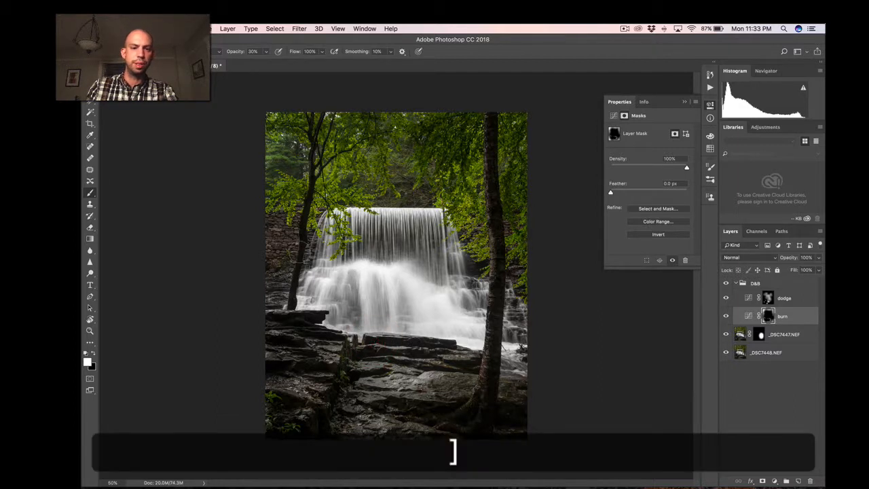
pyautogui.press('[')
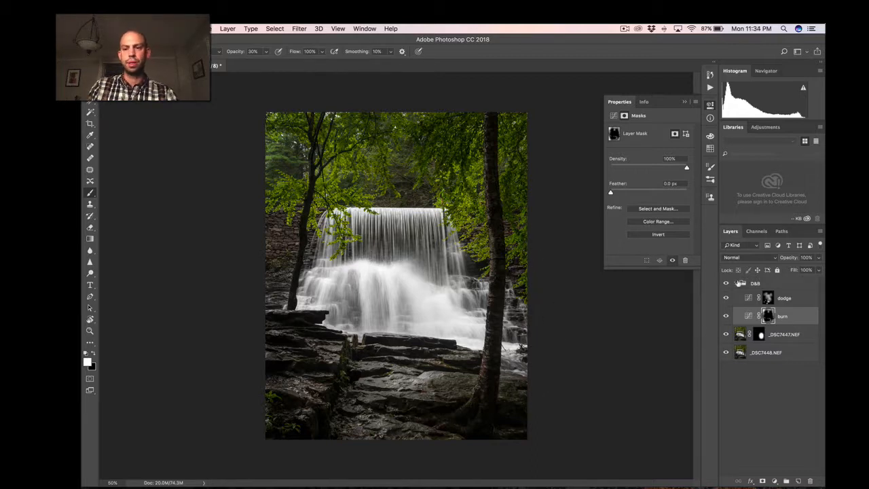
# Hide and show the D&B group to compare the photo with and without the dodging and burning.
pyautogui.click(725, 284)
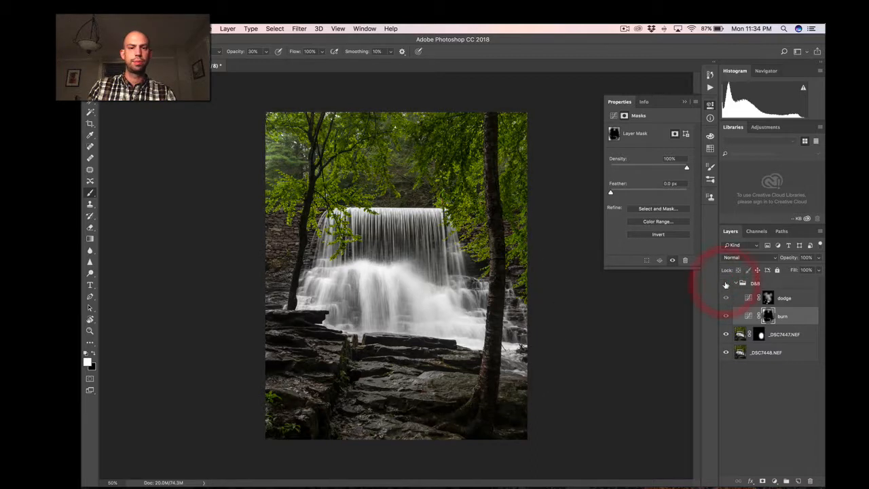
pyautogui.click(726, 284)
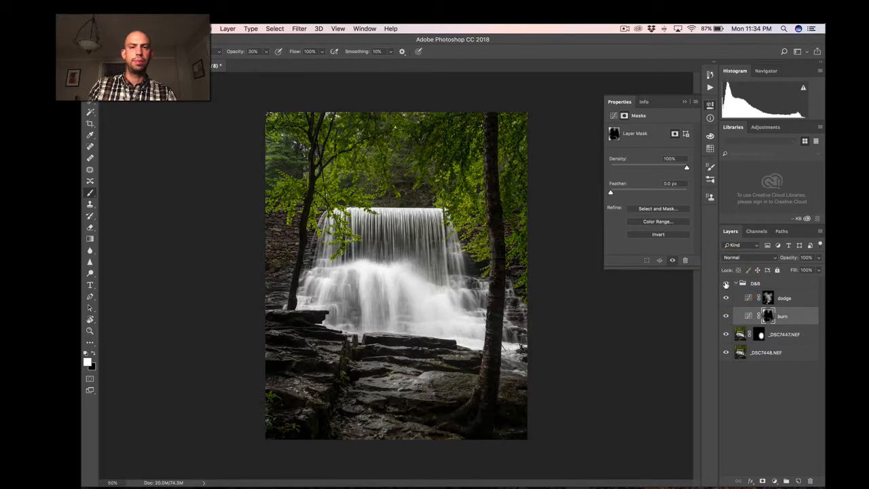
pyautogui.click(725, 283)
pyautogui.click(725, 284)
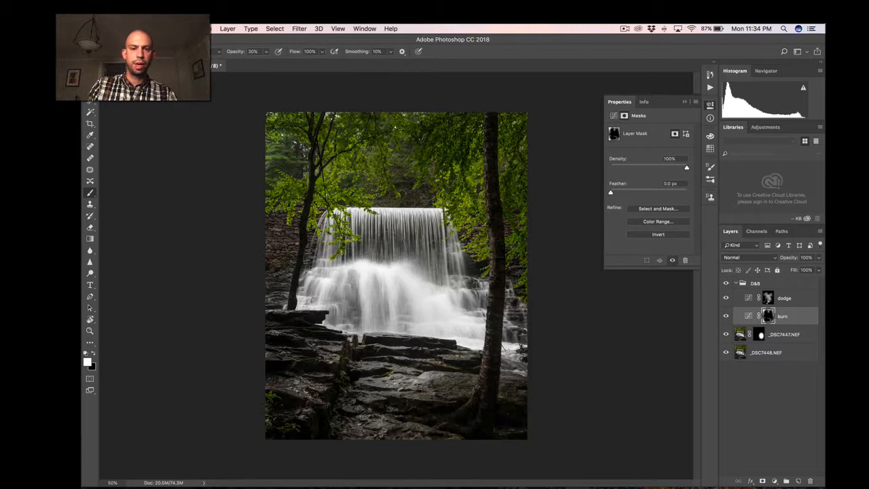
# With a smaller brush at 30% opacity, paint white on the burn mask over the waterfall's shadows and on the dodge mask over its bright streams.
pyautogui.press('[')
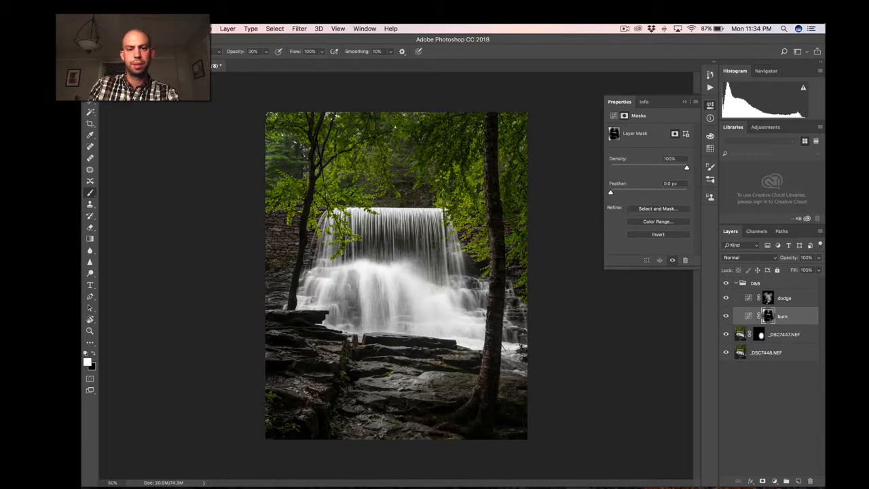
pyautogui.moveTo(403, 305)
pyautogui.mouseDown()
pyautogui.moveTo(407, 318)
pyautogui.moveTo(383, 317)
pyautogui.mouseUp()
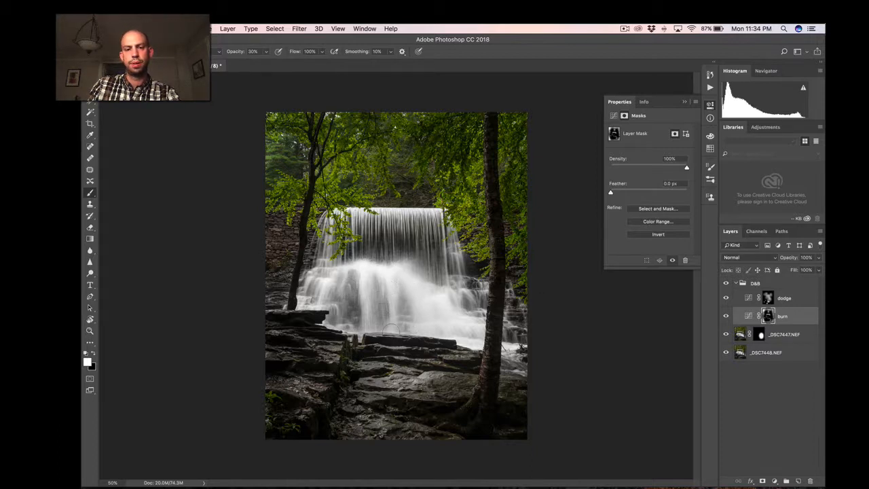
pyautogui.click(744, 301)
pyautogui.press('[')
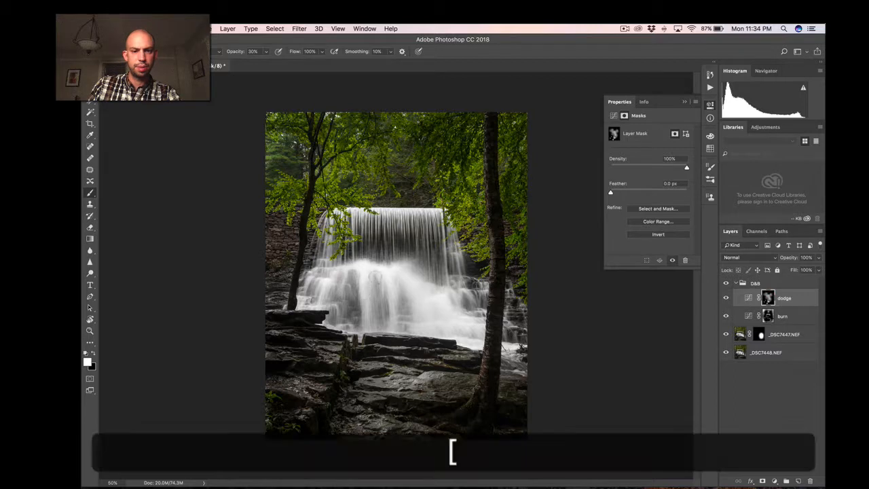
pyautogui.moveTo(366, 280); pyautogui.dragTo(367, 323)
pyautogui.moveTo(393, 287)
pyautogui.mouseDown()
pyautogui.moveTo(394, 316)
pyautogui.moveTo(410, 294)
pyautogui.moveTo(421, 310)
pyautogui.moveTo(479, 336)
pyautogui.mouseUp()
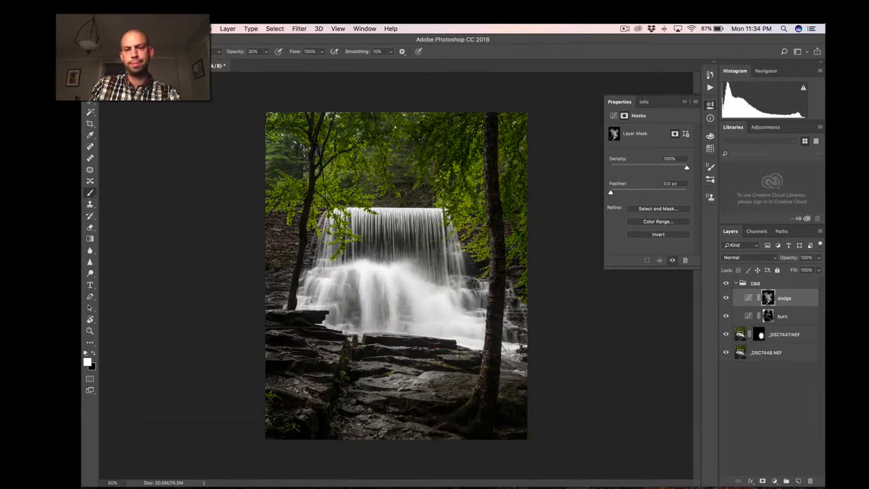
pyautogui.moveTo(397, 214)
pyautogui.mouseDown()
pyautogui.moveTo(349, 216)
pyautogui.moveTo(436, 210)
pyautogui.moveTo(352, 215)
pyautogui.moveTo(392, 213)
pyautogui.moveTo(384, 216)
pyautogui.mouseUp()
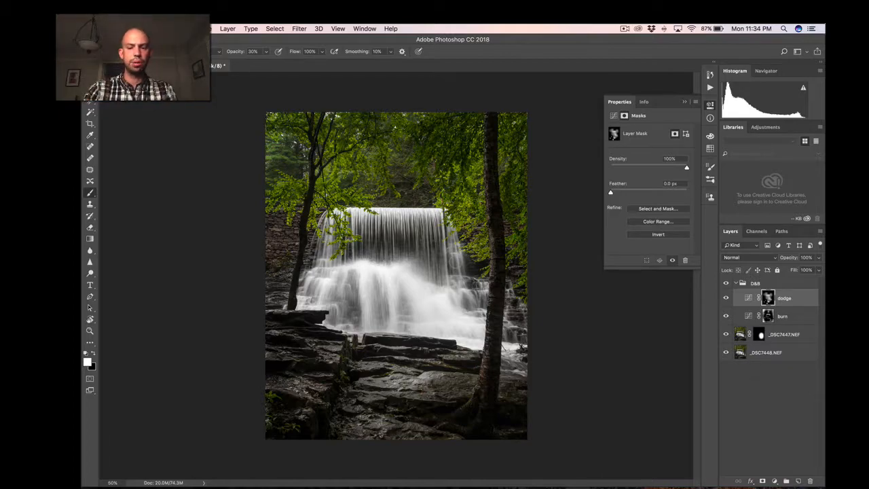
# Examine the dodged and burned waterfall up close at 200%, then view the whole photo again.
pyautogui.press('super+equal')
pyautogui.press('super+equal')
pyautogui.press('super+equal')
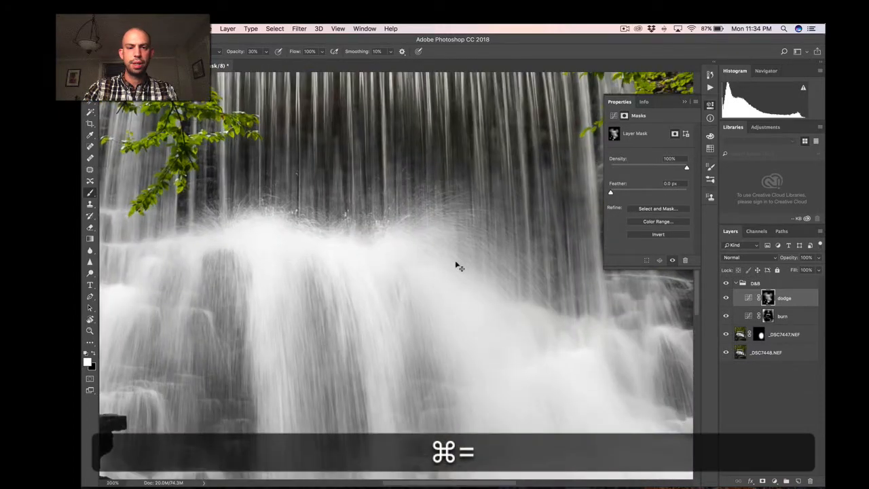
pyautogui.press('super+minus')
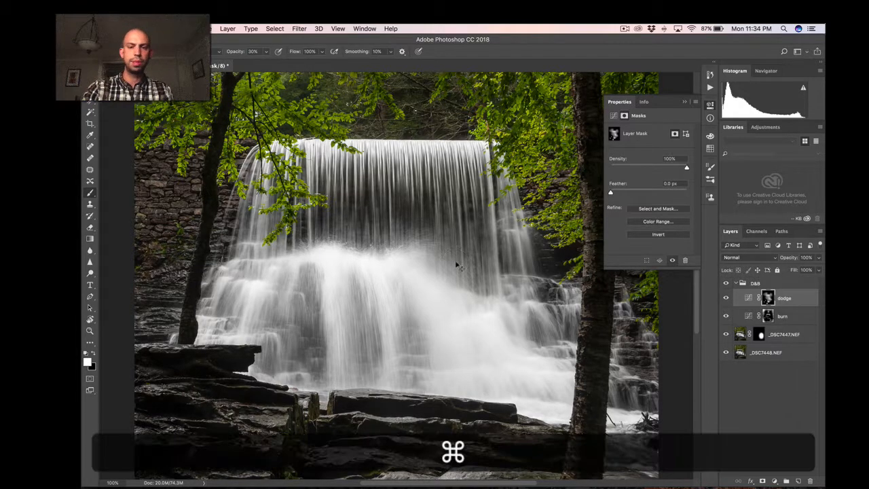
pyautogui.press('super+equal')
pyautogui.press('super+minus')
pyautogui.press('super+equal')
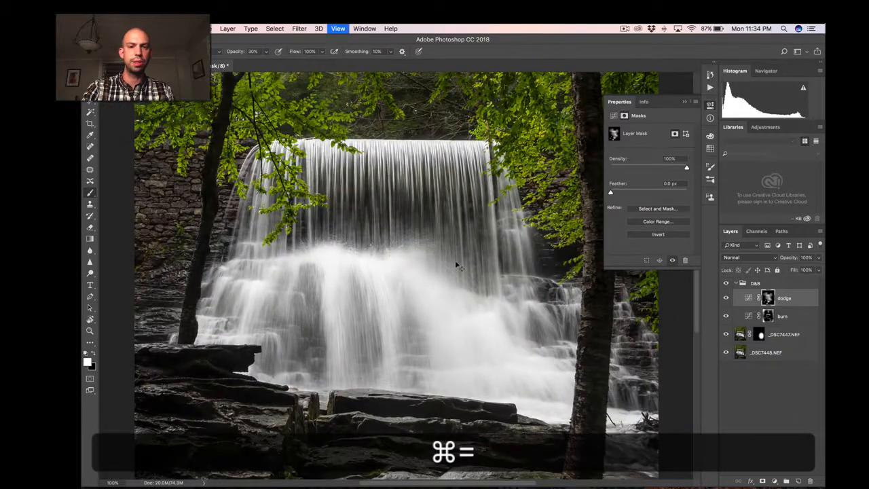
pyautogui.scroll(5, 390, 305)
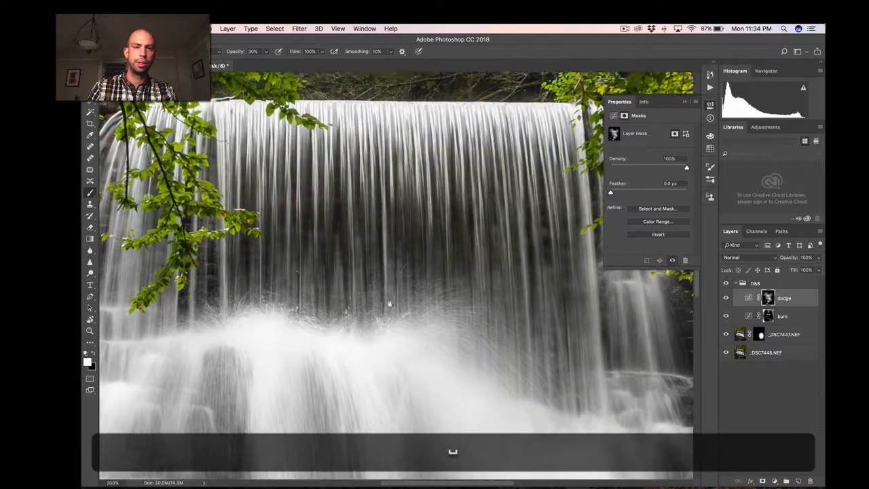
pyautogui.press('super+minus')
pyautogui.press('super+minus')
pyautogui.press('super+minus')
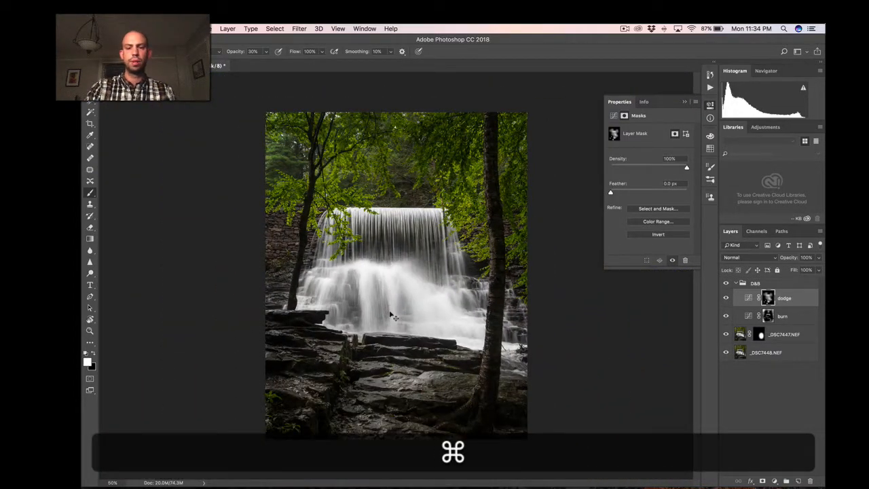
pyautogui.press('super+0')
pyautogui.press('super+s')
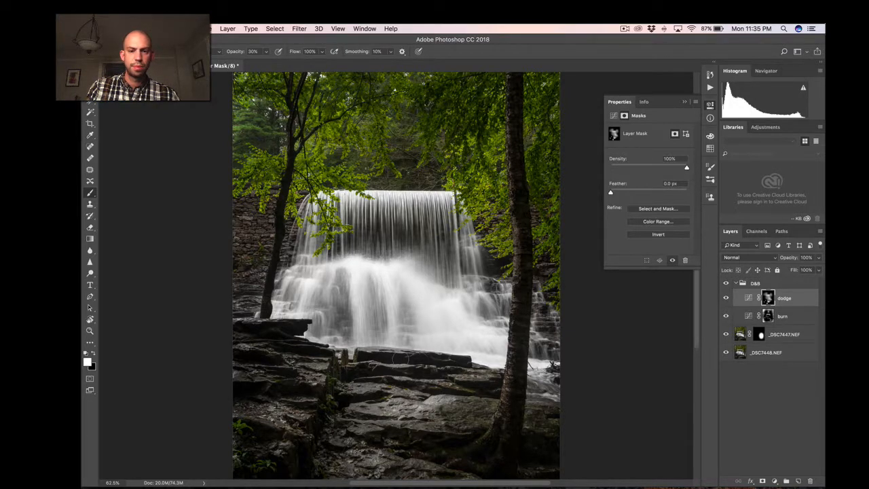
# Toggle the D&B group's visibility twice to review the finished dodge and burn effect on the whole image.
pyautogui.click(727, 285)
pyautogui.click(727, 284)
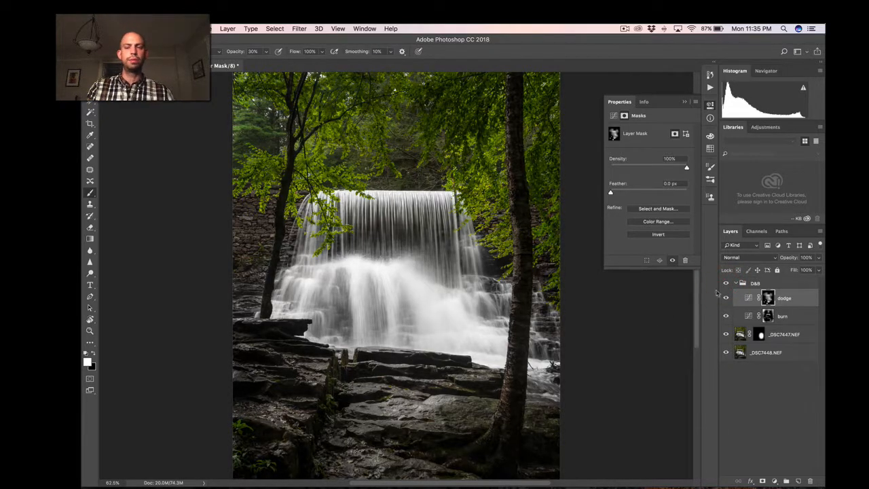
pyautogui.click(726, 284)
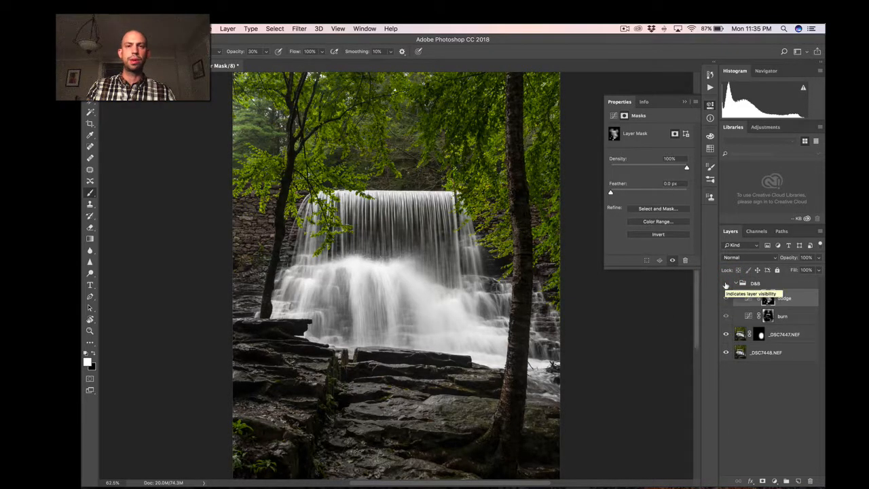
pyautogui.click(725, 284)
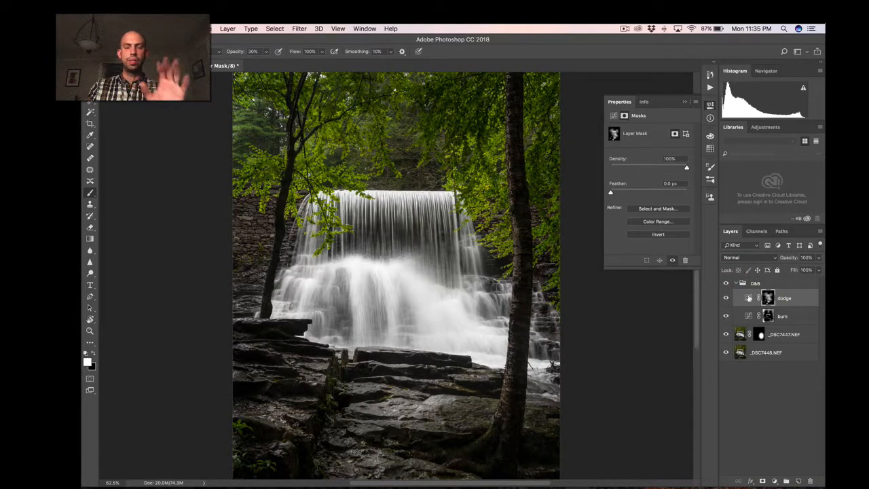
# Collapse the D&B group and add an orange Solid Color fill layer, #d78e30, above it.
pyautogui.click(737, 283)
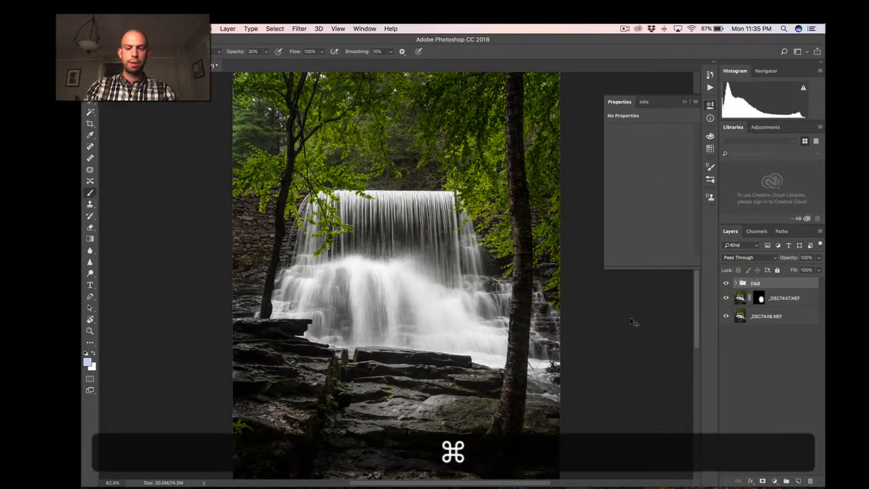
pyautogui.press('super+0')
pyautogui.press('super+minus')
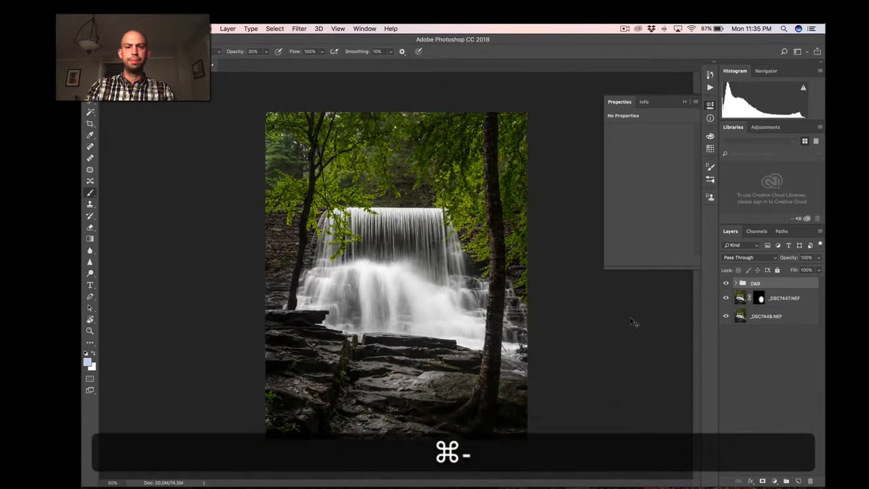
pyautogui.press('super+equal')
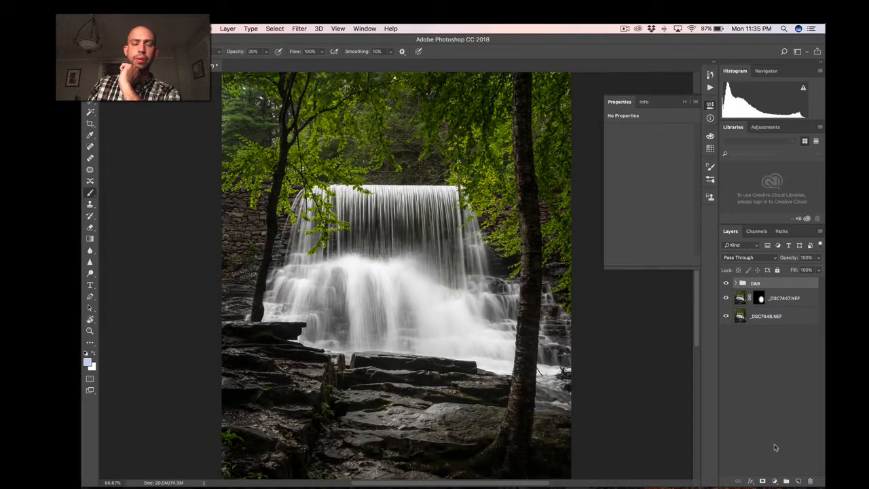
pyautogui.click(775, 482)
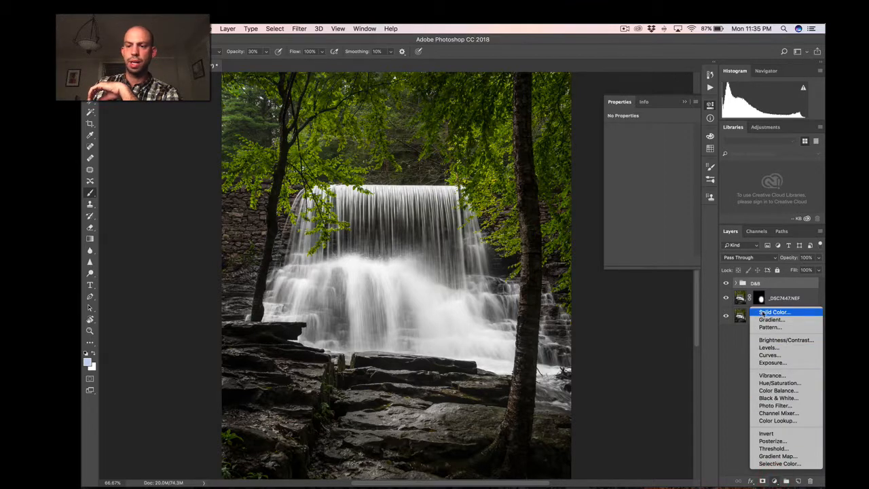
pyautogui.click(766, 314)
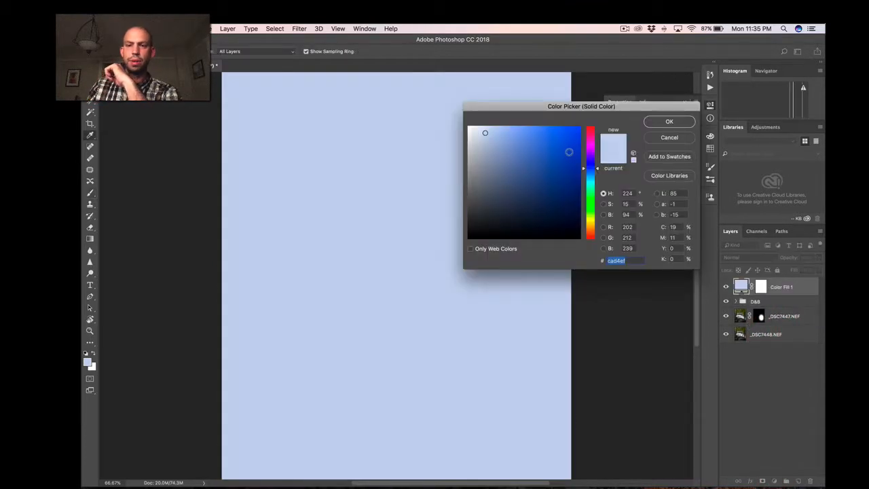
pyautogui.moveTo(597, 170); pyautogui.dragTo(590, 227)
pyautogui.click(545, 159)
pyautogui.moveTo(546, 159)
pyautogui.mouseDown()
pyautogui.moveTo(548, 143)
pyautogui.moveTo(547, 155)
pyautogui.mouseUp()
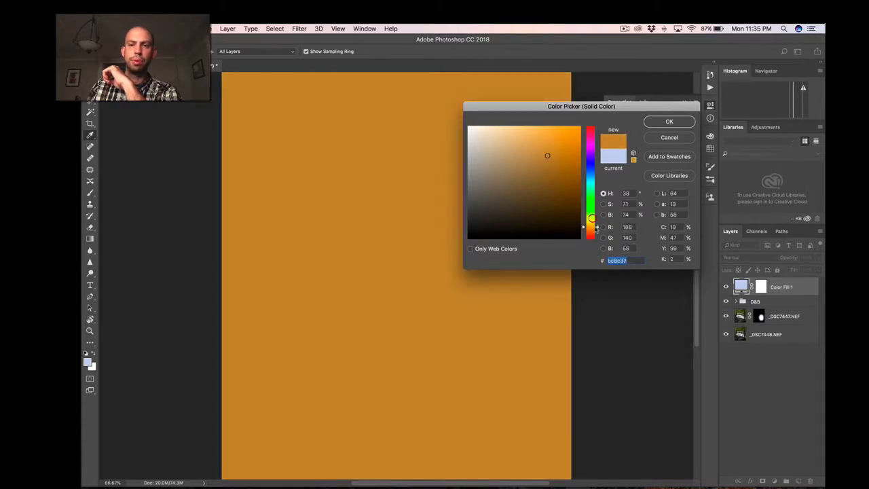
pyautogui.moveTo(592, 218); pyautogui.dragTo(596, 229)
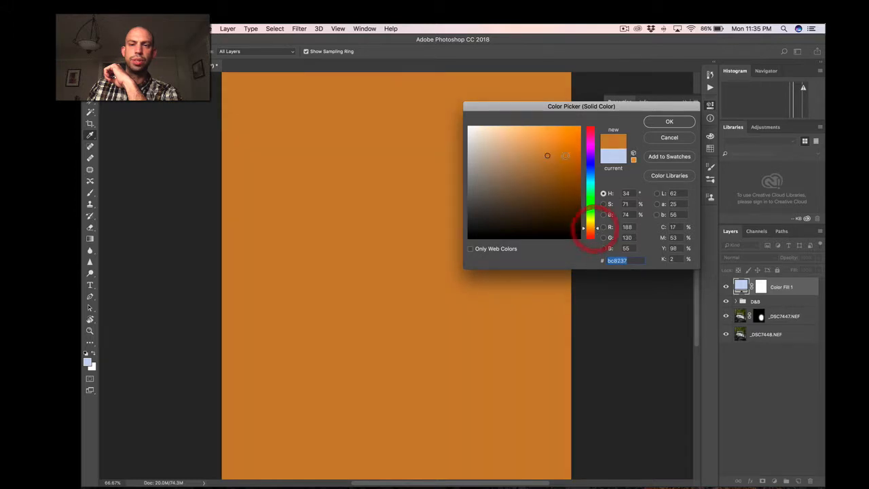
pyautogui.moveTo(549, 153); pyautogui.dragTo(556, 143)
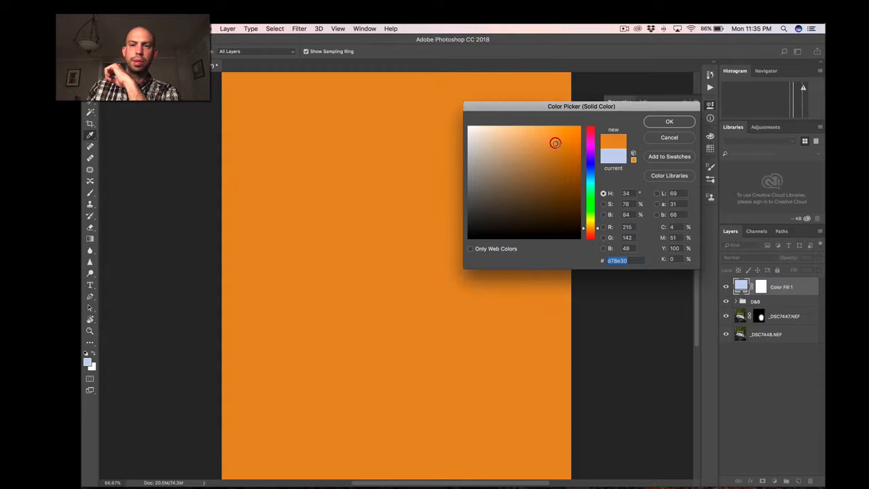
pyautogui.click(658, 122)
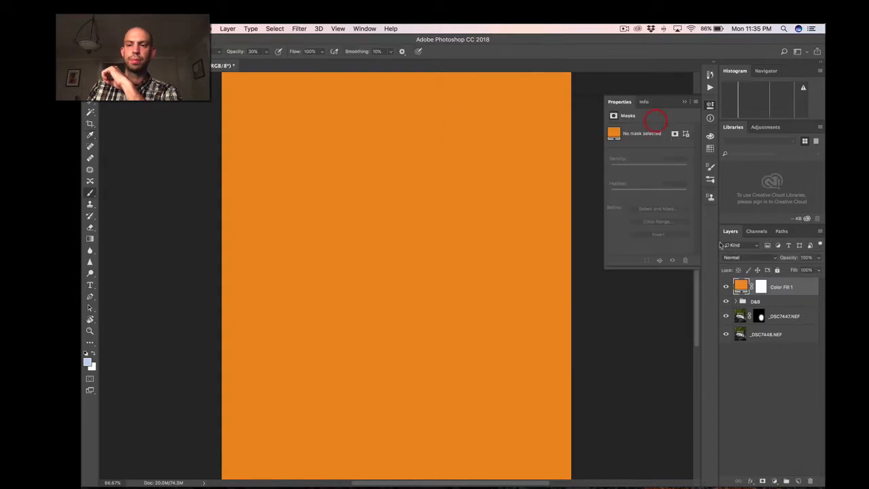
# Set the orange fill layer's blend mode to Color and its opacity to 8%.
pyautogui.click(757, 260)
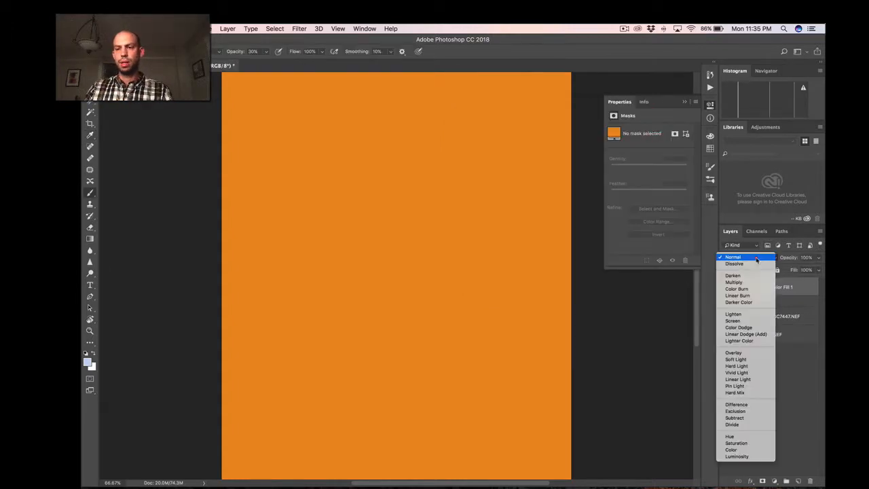
pyautogui.click(734, 449)
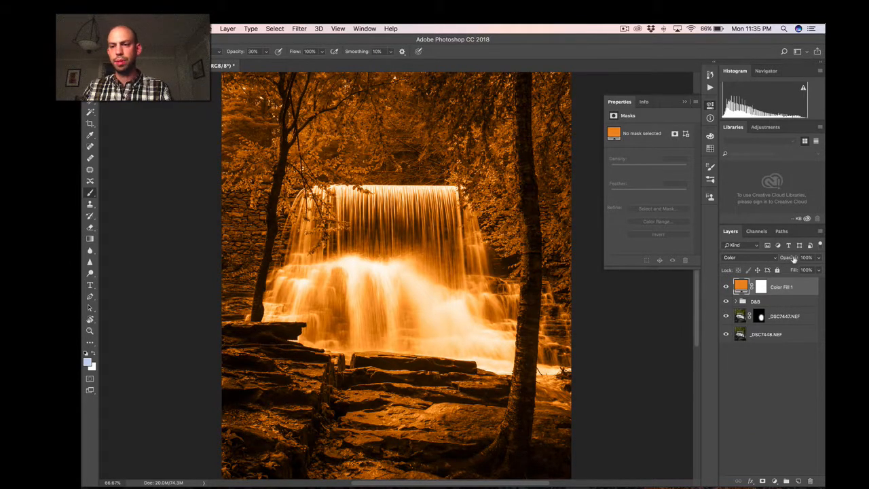
pyautogui.moveTo(794, 259); pyautogui.dragTo(789, 258)
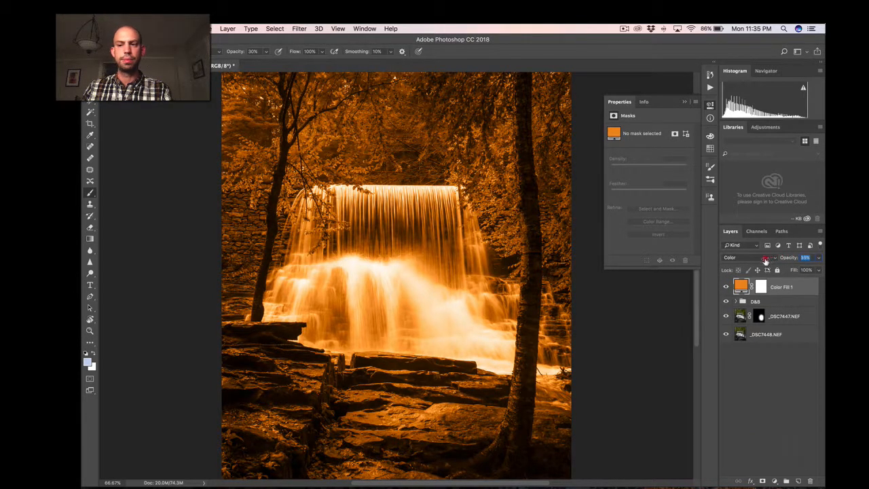
pyautogui.moveTo(754, 260); pyautogui.dragTo(750, 260)
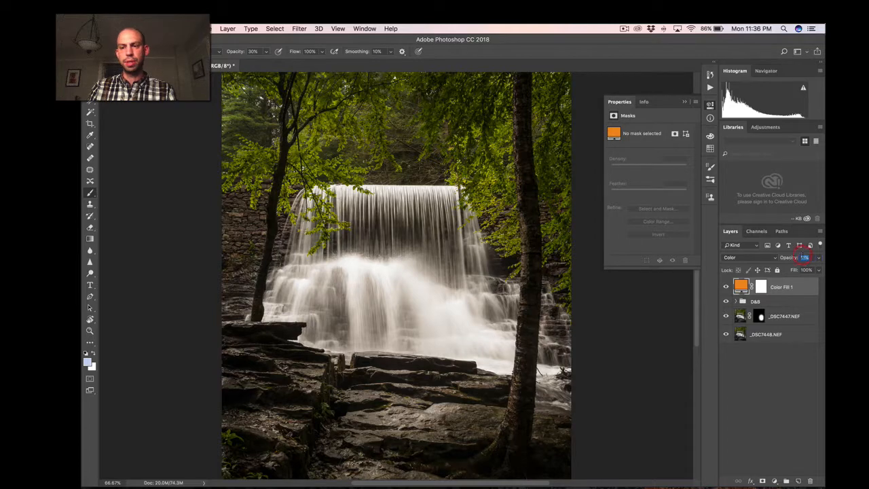
pyautogui.write('8')
pyautogui.press('Return')
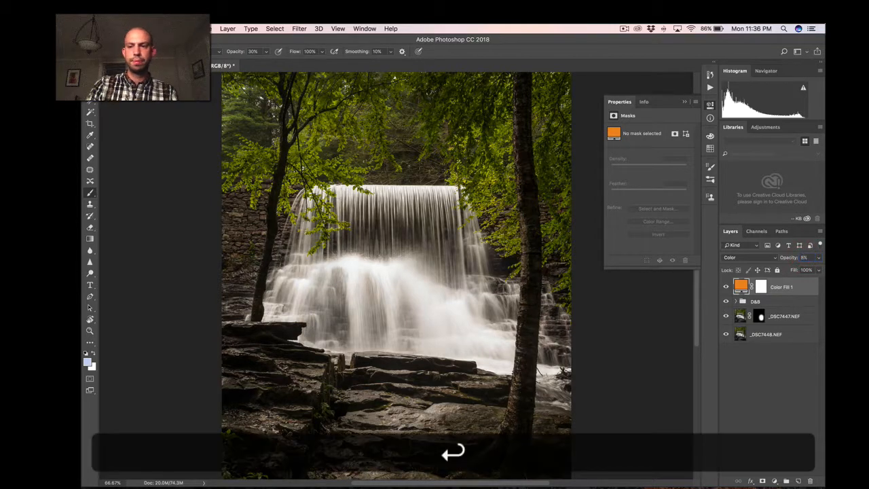
# Toggle the orange fill layer's visibility twice to compare the photo with and without the warm tint.
pyautogui.click(726, 287)
pyautogui.click(727, 287)
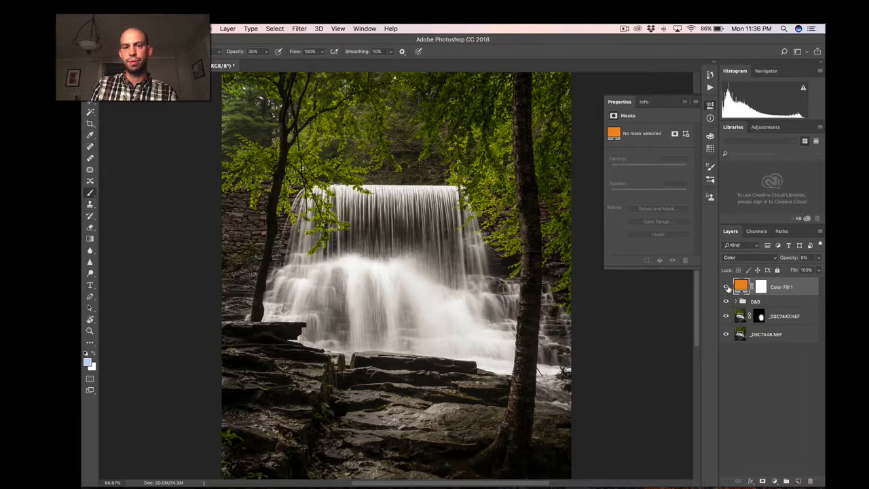
pyautogui.click(726, 287)
pyautogui.click(727, 287)
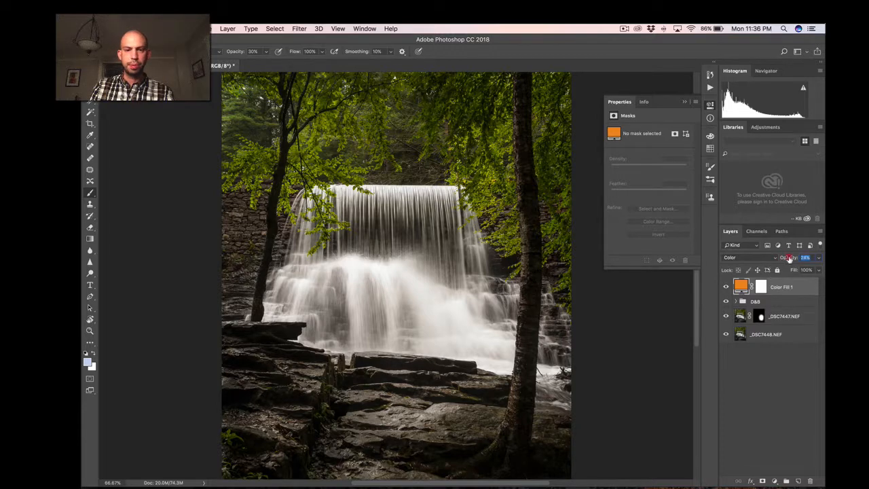
# Raise the orange fill layer's opacity to 11%.
pyautogui.moveTo(781, 259); pyautogui.dragTo(789, 260)
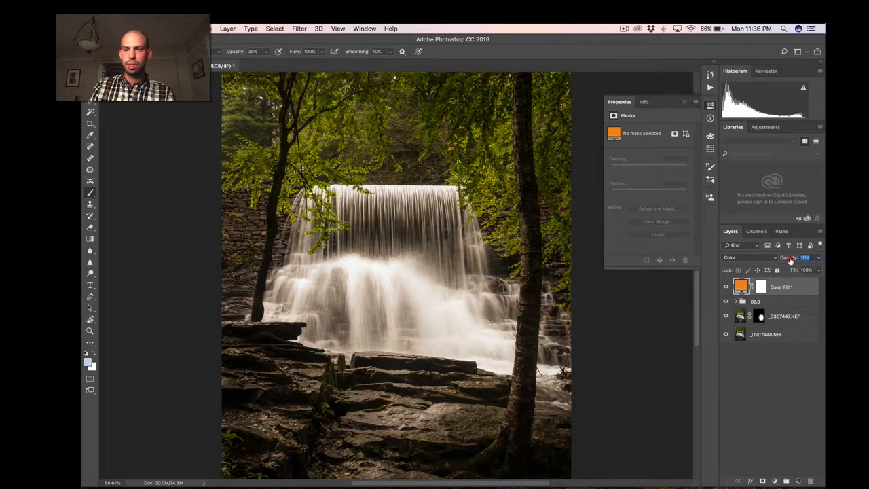
pyautogui.moveTo(787, 261); pyautogui.dragTo(790, 261)
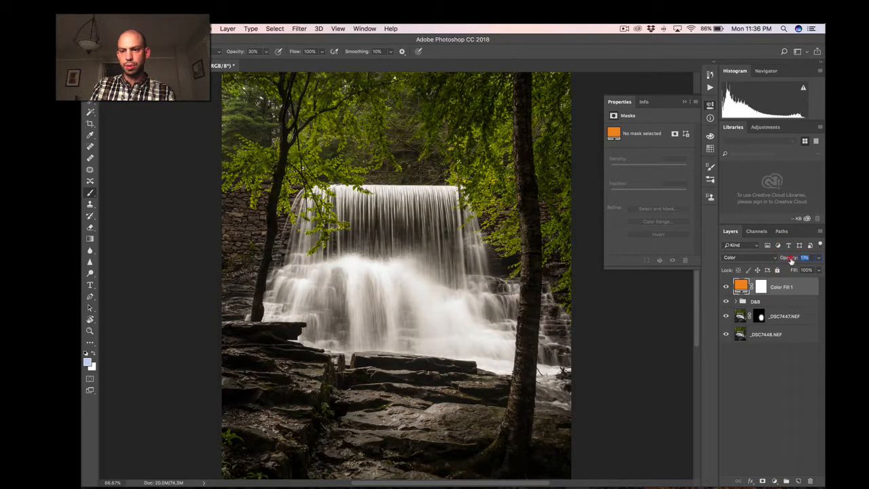
pyautogui.moveTo(791, 261); pyautogui.dragTo(791, 260)
# Collapse the layer properties and compare the photo with the orange fill hidden and shown, including at 50% view.
pyautogui.click(726, 287)
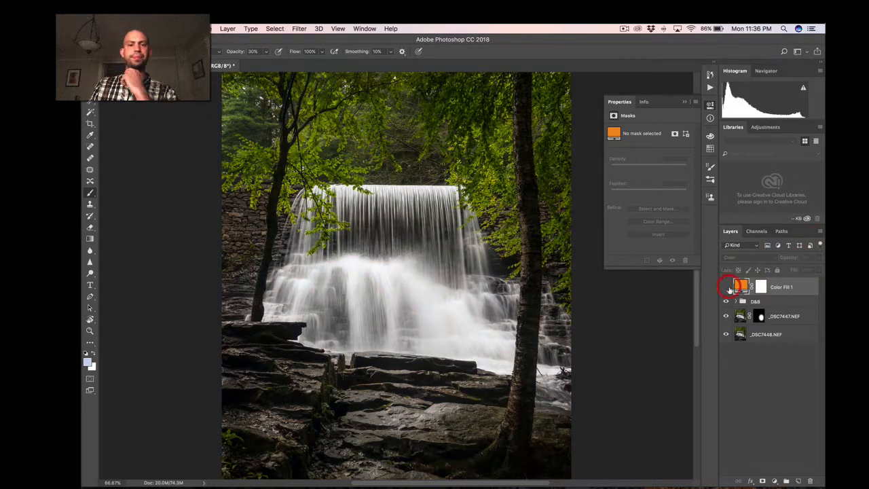
pyautogui.click(726, 287)
pyautogui.click(710, 105)
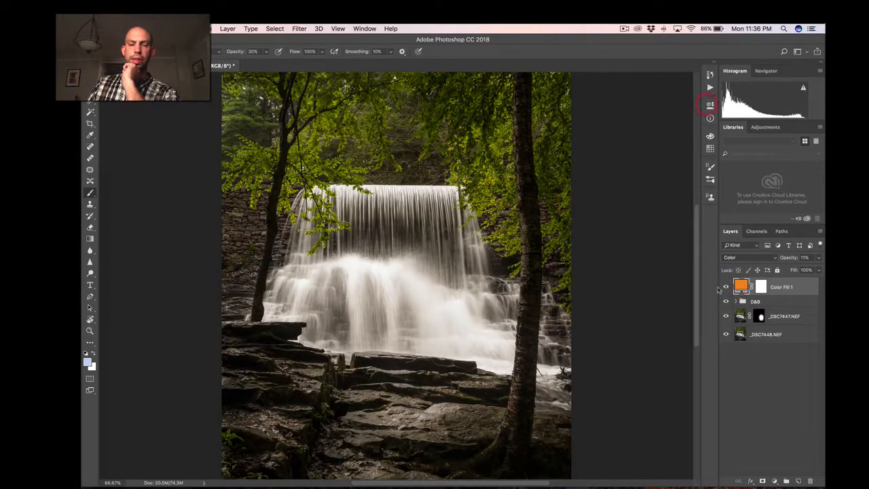
pyautogui.press('super+minus')
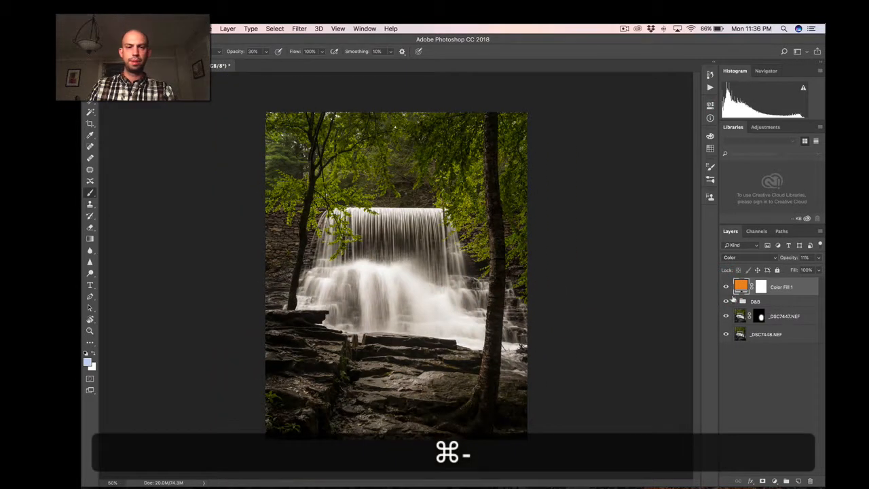
pyautogui.click(726, 286)
pyautogui.click(726, 286)
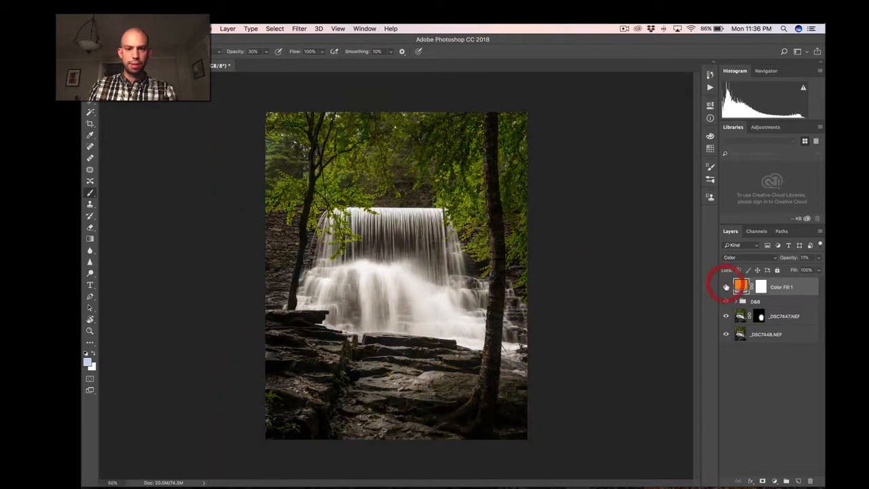
# Set the orange fill layer's opacity to 9%.
pyautogui.click(803, 257)
pyautogui.write('9')
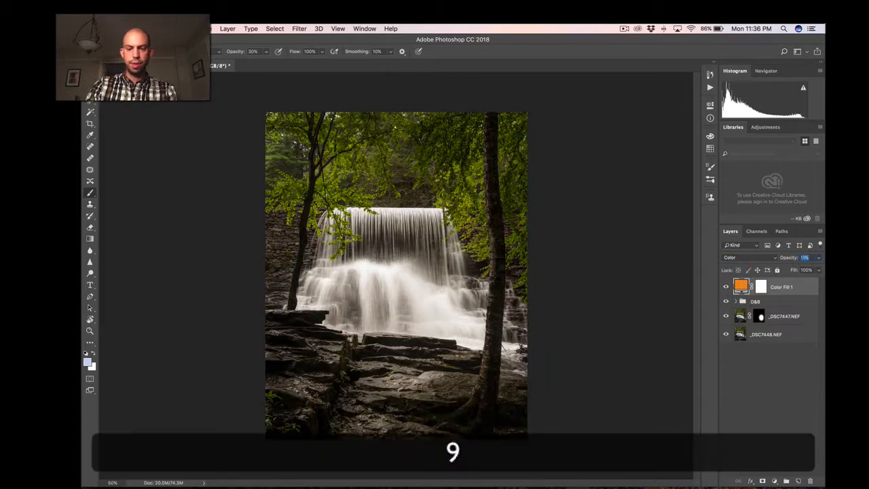
pyautogui.press('Return')
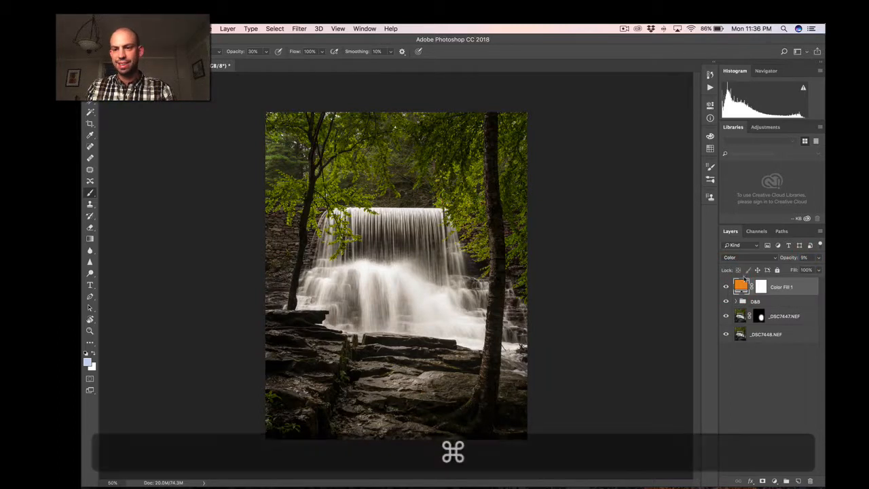
# Compare the Overlay and Color blend modes on the orange fill layer, ending on Overlay.
pyautogui.click(746, 259)
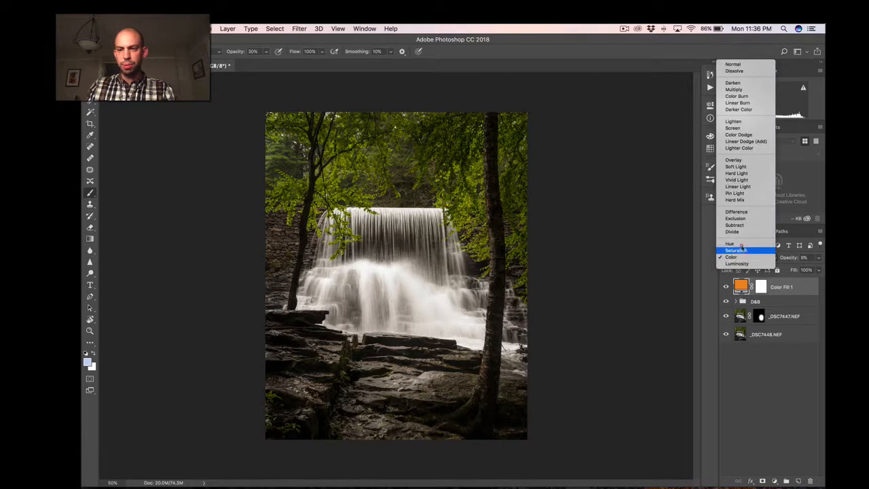
pyautogui.click(730, 161)
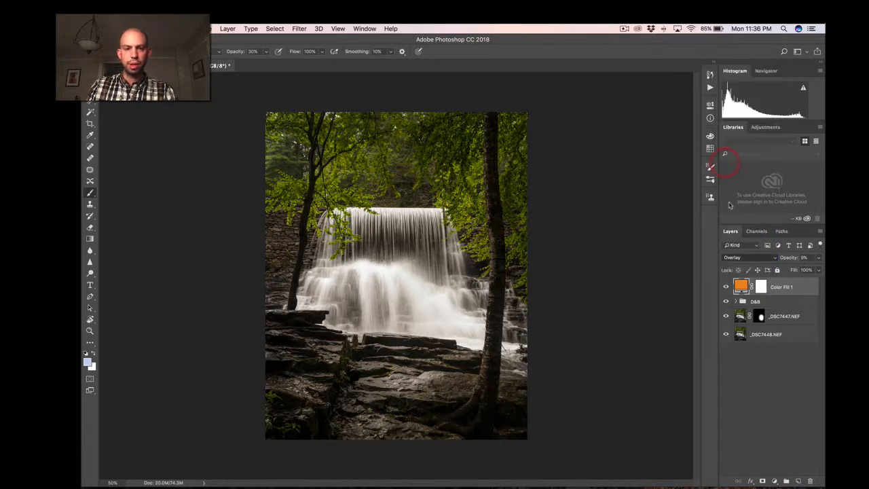
pyautogui.click(747, 259)
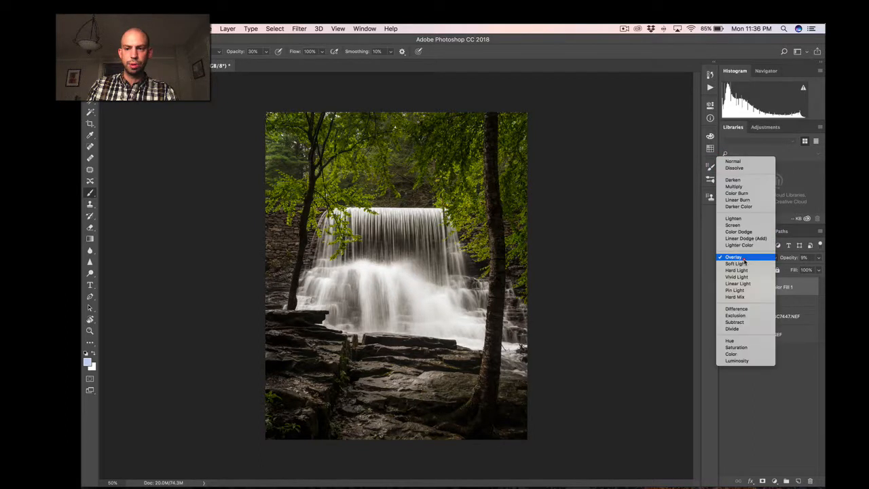
pyautogui.click(737, 355)
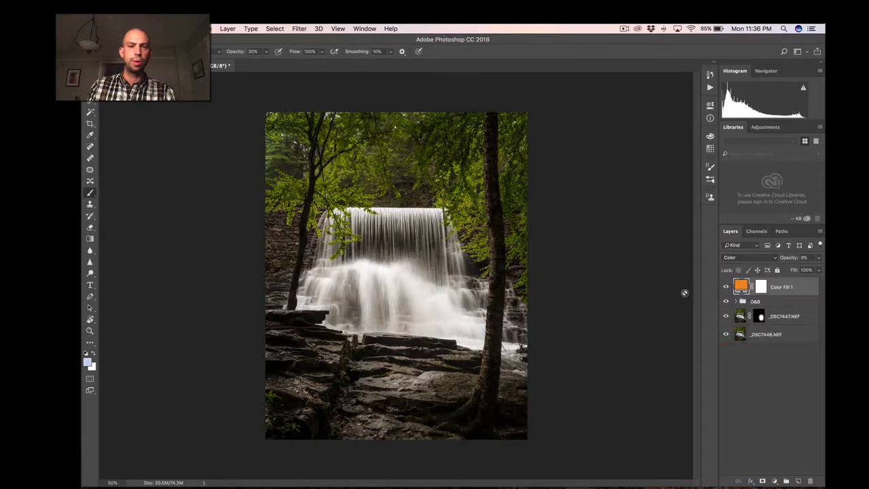
pyautogui.click(749, 259)
pyautogui.click(737, 161)
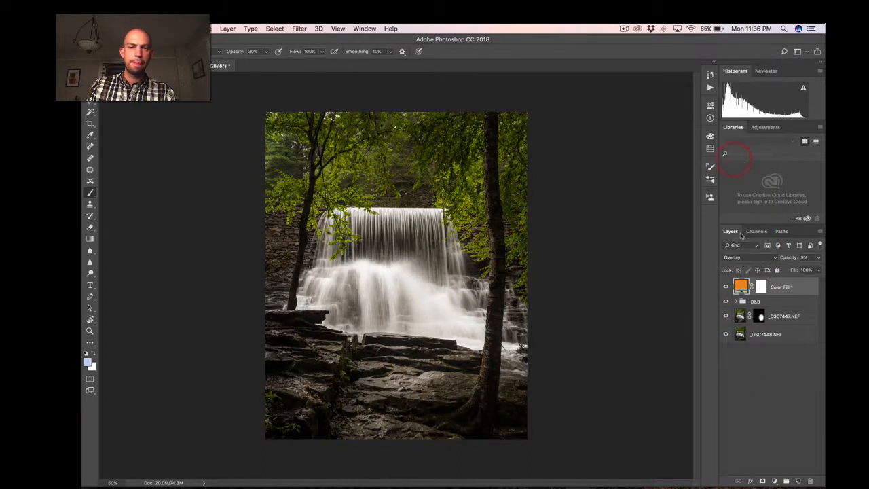
# Try the Soft Light and Hard Light blend modes on the orange fill layer.
pyautogui.click(744, 258)
pyautogui.click(746, 263)
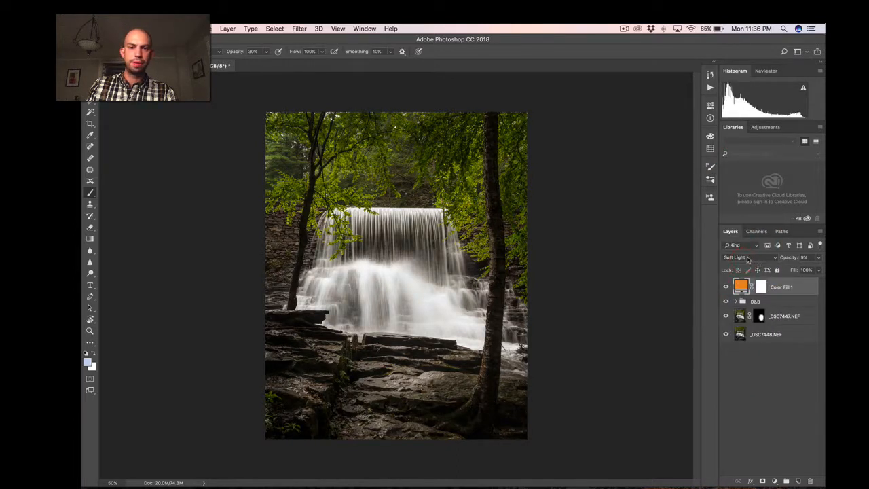
pyautogui.click(745, 258)
pyautogui.click(757, 269)
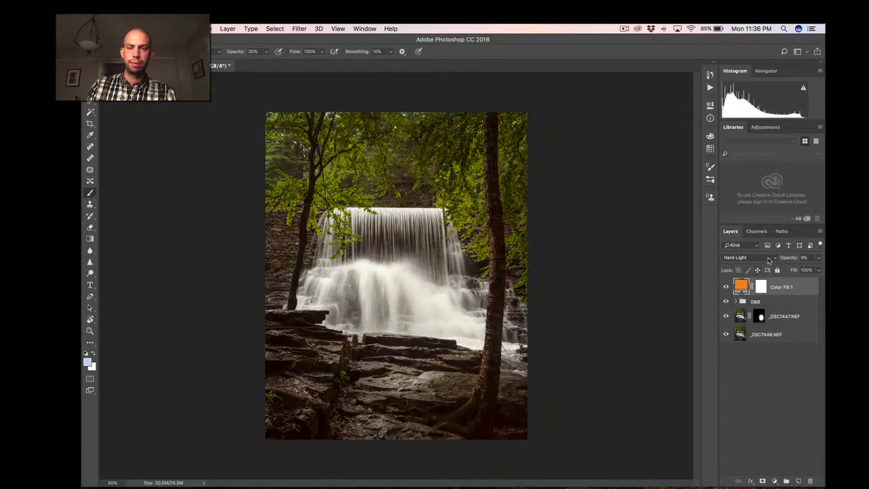
# Raise the orange fill layer's opacity to 46% and try the Soft Light and Overlay blend modes.
pyautogui.moveTo(785, 259); pyautogui.dragTo(801, 260)
pyautogui.click(756, 258)
pyautogui.click(753, 250)
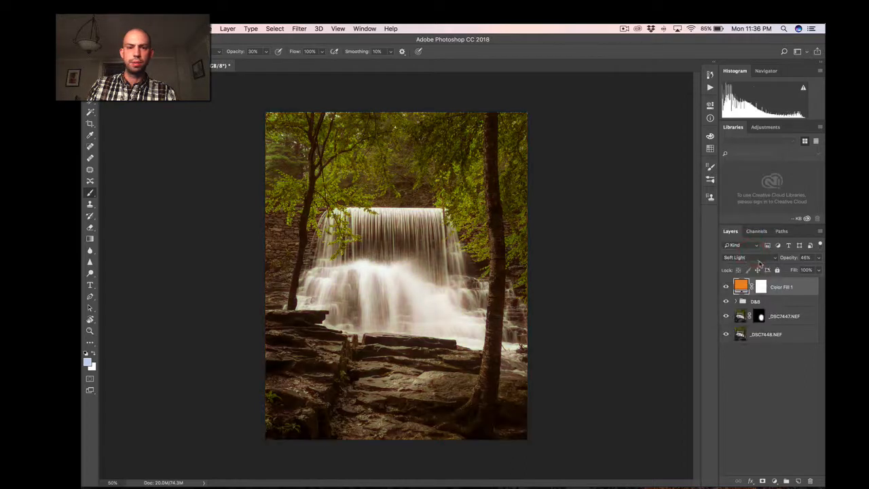
pyautogui.click(747, 259)
pyautogui.click(737, 251)
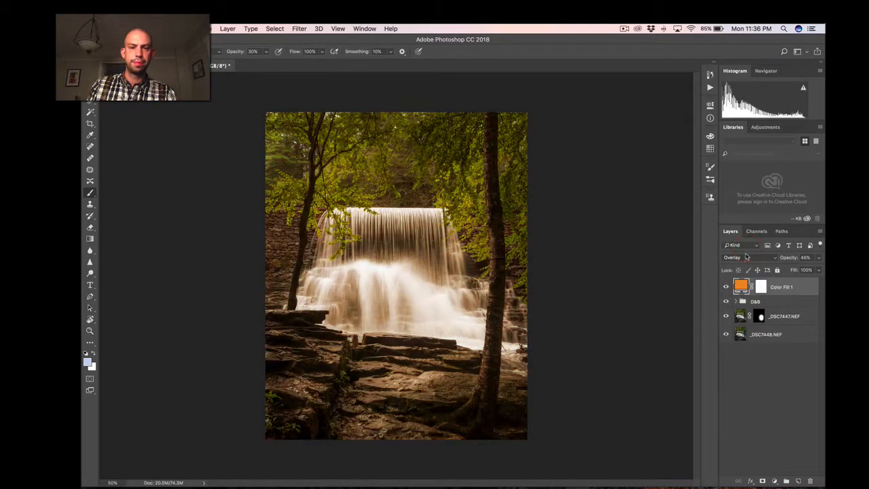
# Switch the orange fill layer between Color and Overlay to compare the stronger tint, ending on Color.
pyautogui.click(739, 258)
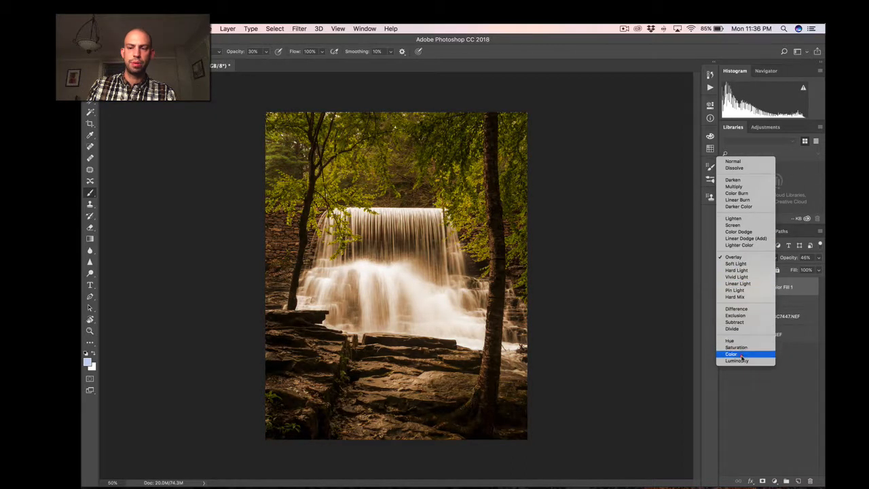
pyautogui.click(741, 357)
pyautogui.click(745, 258)
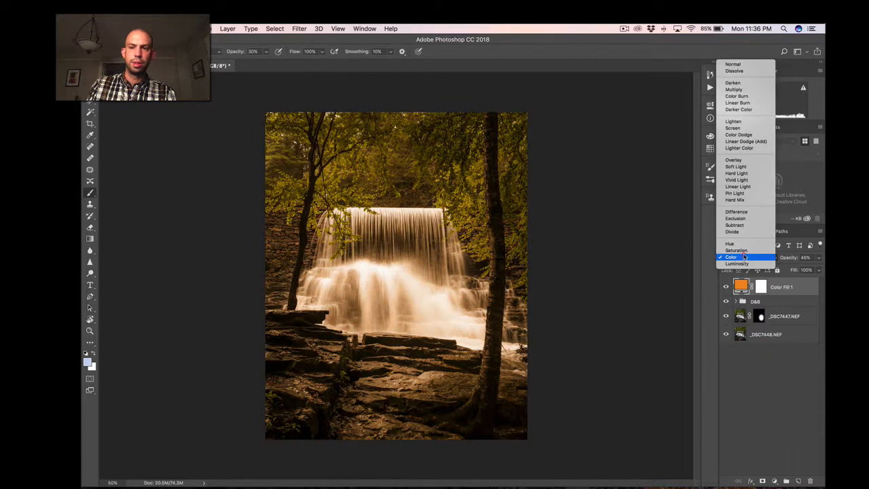
pyautogui.click(738, 159)
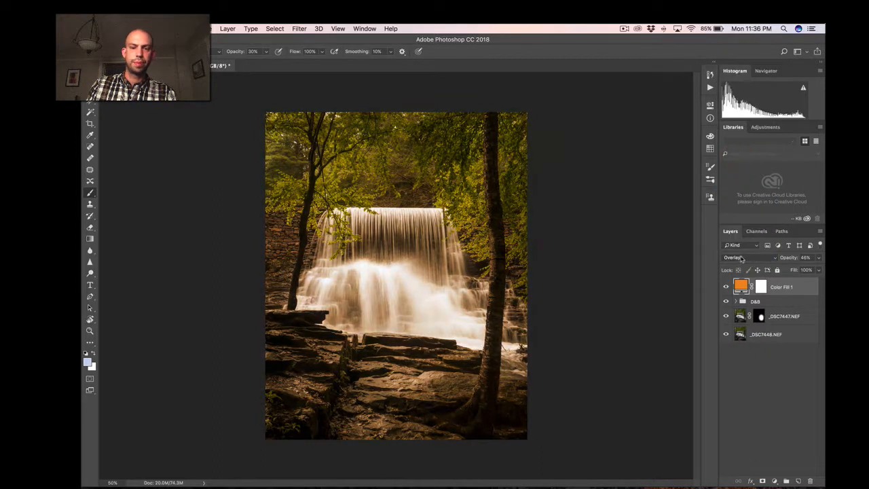
pyautogui.click(740, 260)
pyautogui.click(740, 355)
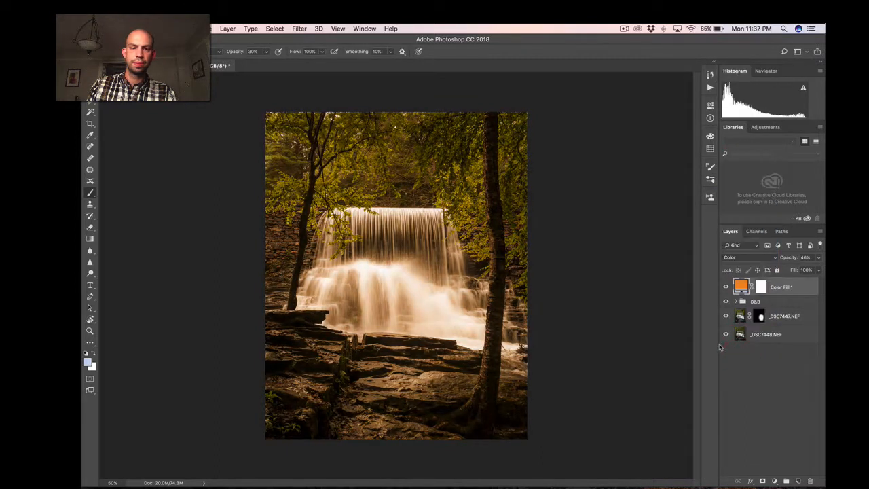
# Set the orange fill layer's blend mode to Overlay and opacity to 11%, and compare the photo with the fill hidden and shown.
pyautogui.click(750, 262)
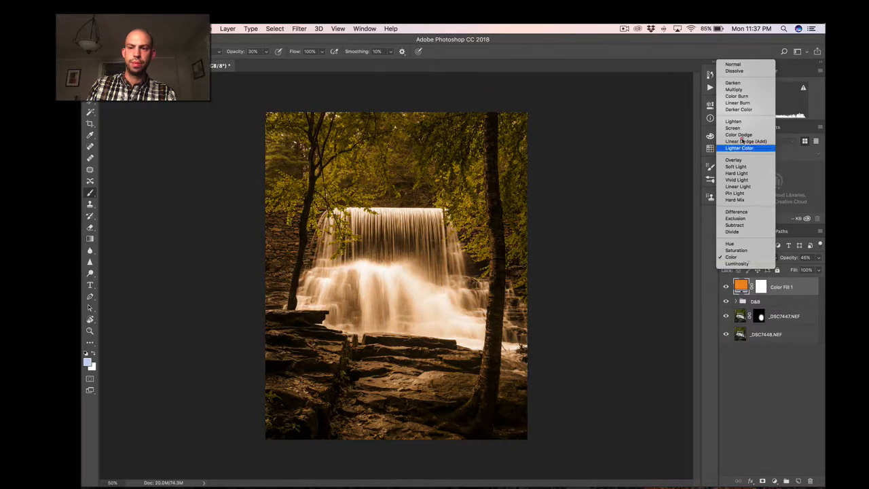
pyautogui.click(736, 160)
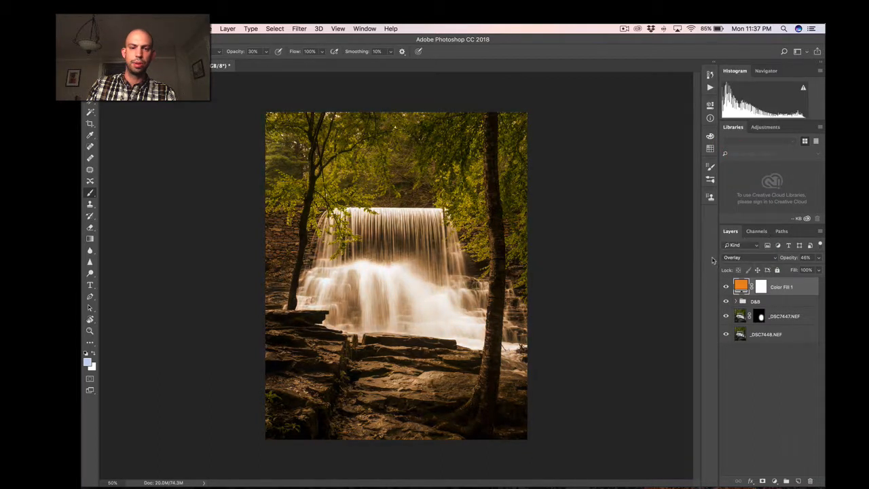
pyautogui.moveTo(781, 258); pyautogui.dragTo(777, 259)
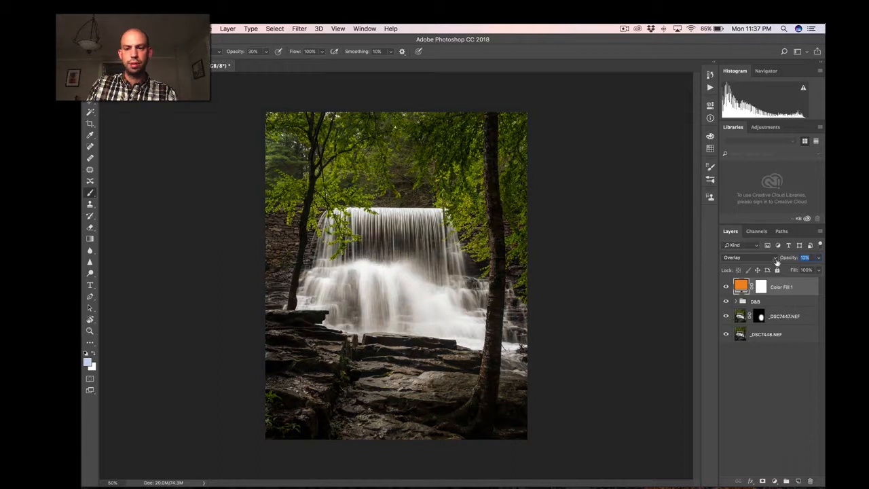
pyautogui.moveTo(776, 262); pyautogui.dragTo(776, 262)
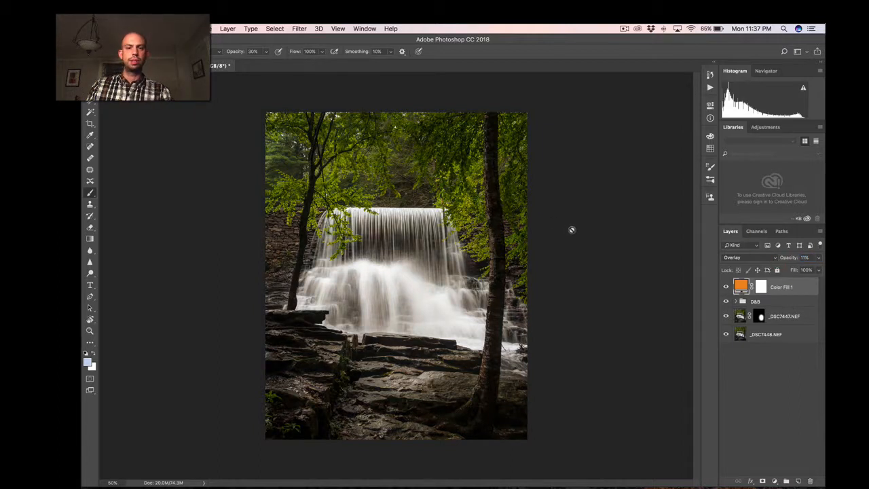
pyautogui.click(726, 287)
pyautogui.click(726, 288)
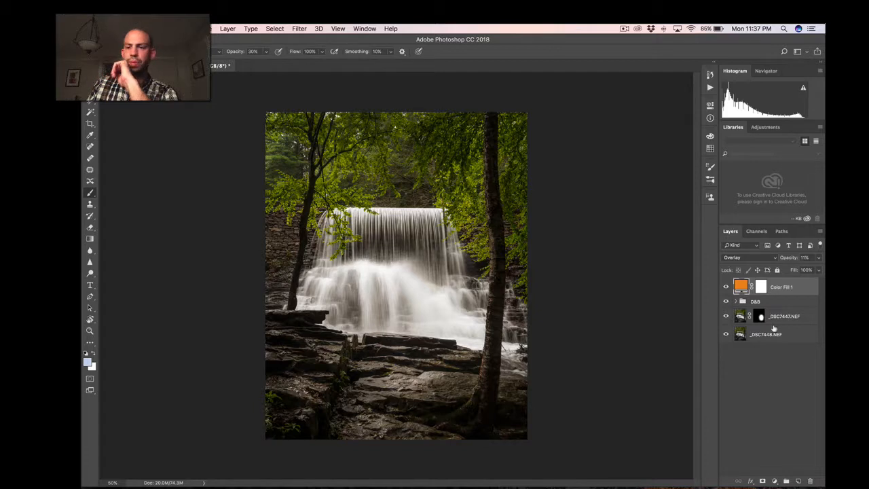
# Target the orange fill layer's mask and ready a much larger Brush with black for painting over the waterfall.
pyautogui.click(763, 289)
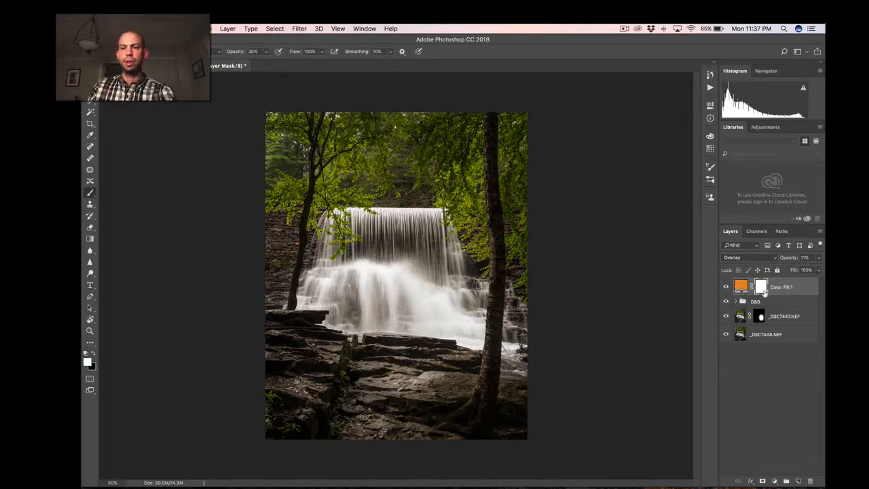
pyautogui.press('b')
pyautogui.press('x')
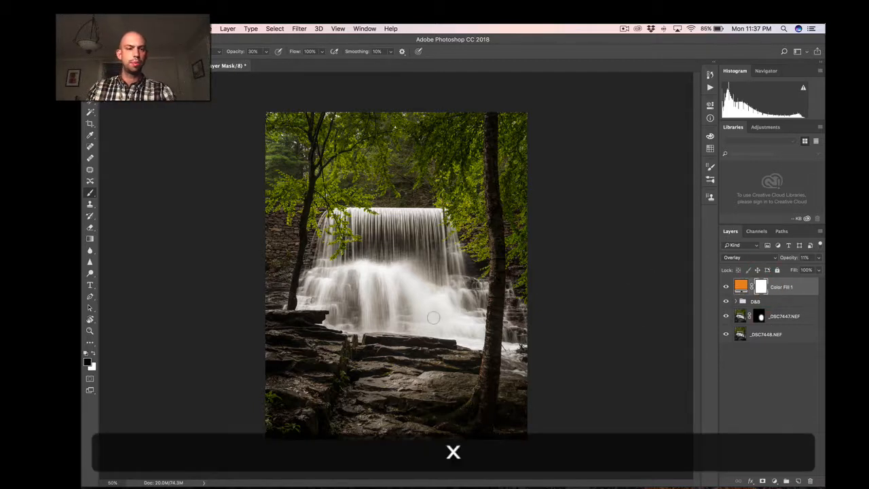
pyautogui.press(']')
pyautogui.press(']')
pyautogui.press(']')
pyautogui.press(']')
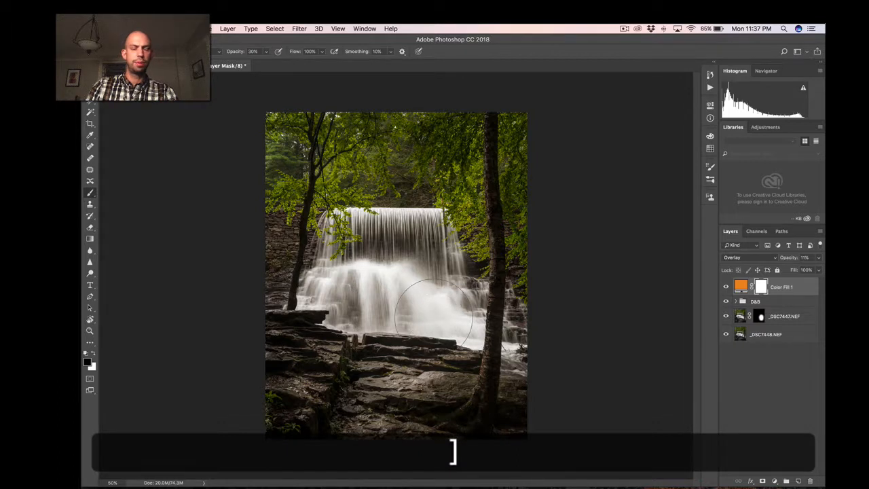
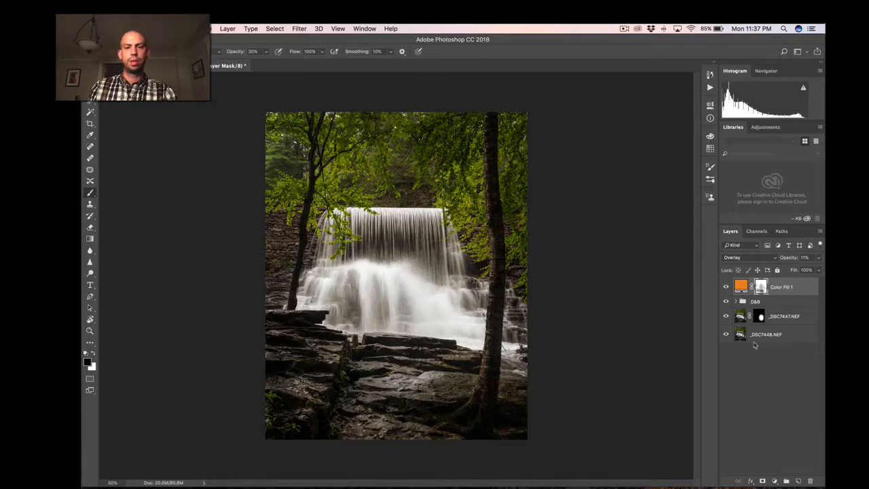
# Hide and show the orange fill layer to compare the photo with and without its masked tint.
pyautogui.click(725, 285)
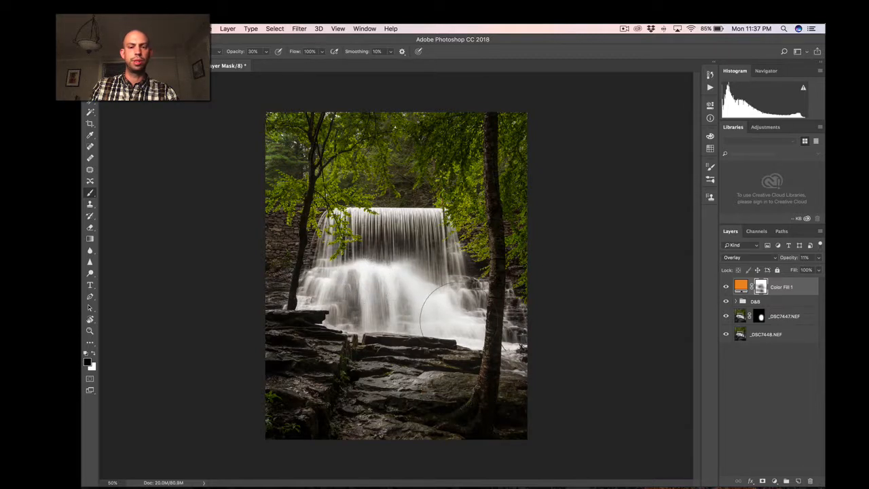
pyautogui.click(726, 288)
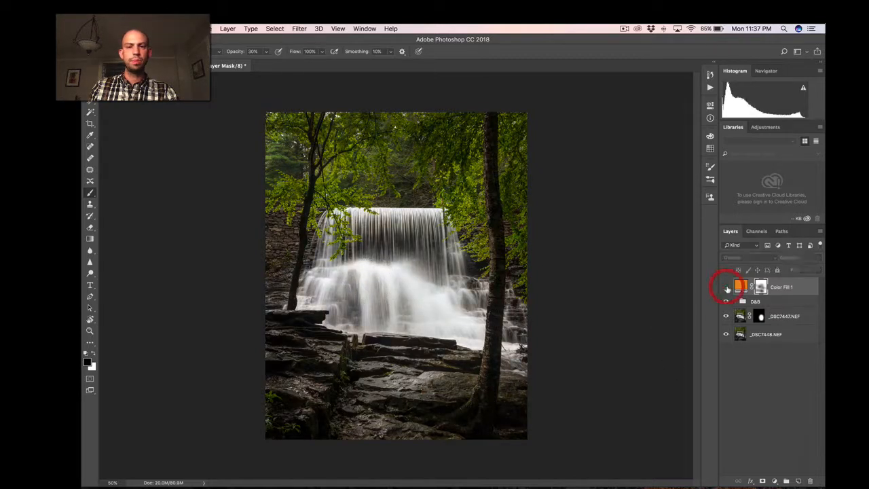
pyautogui.click(727, 287)
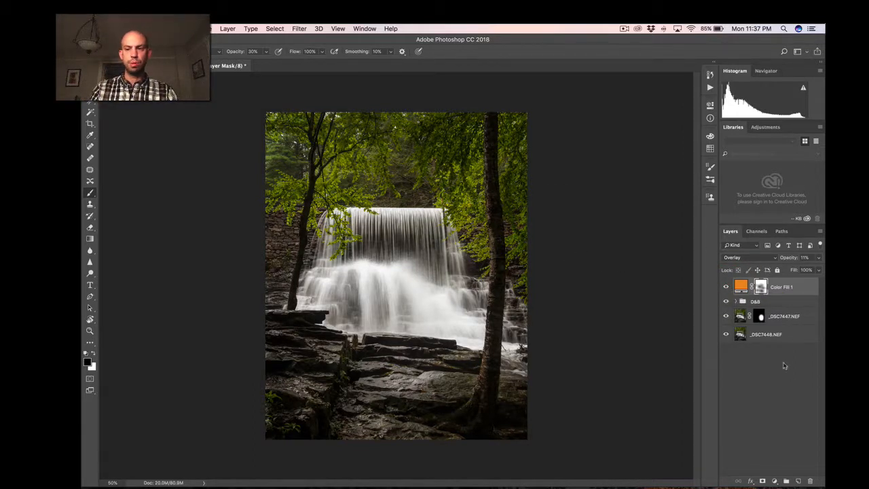
# Merge all visible layers into a new top layer and sharpen it with Unsharp Mask at an amount of 50%.
pyautogui.press('alt+shift+super+e')
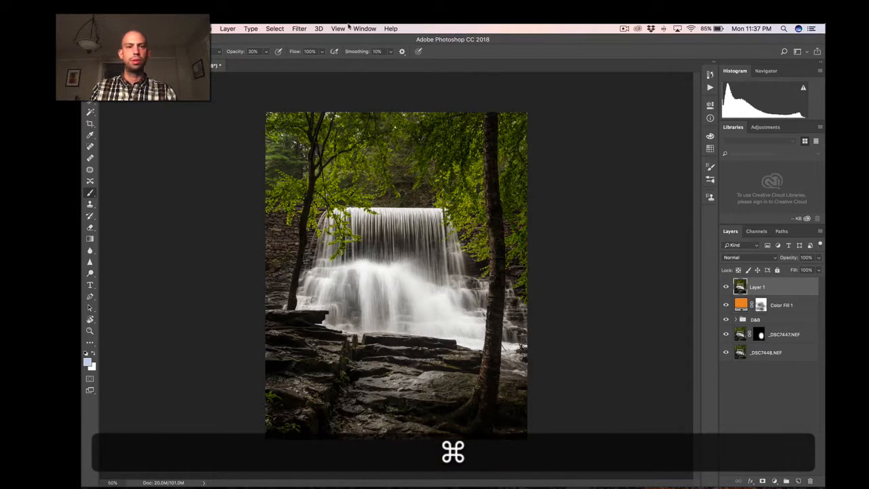
pyautogui.click(269, 28)
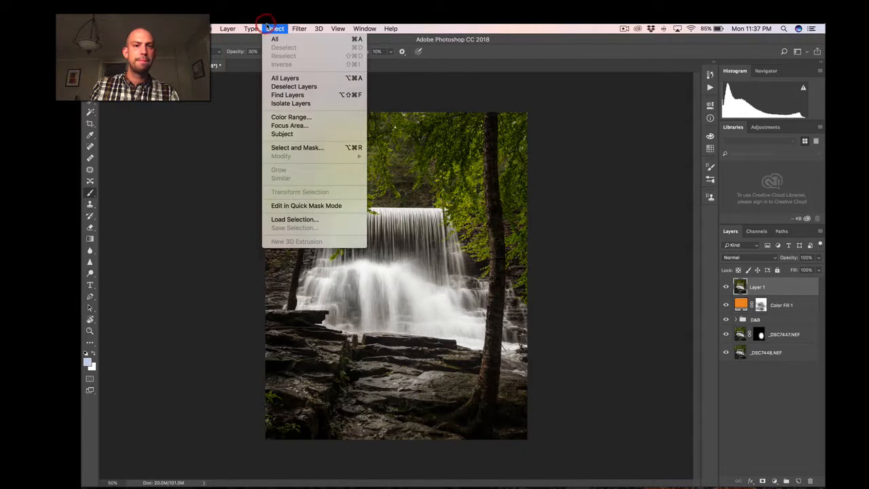
pyautogui.moveTo(299, 29)
pyautogui.moveTo(373, 184)
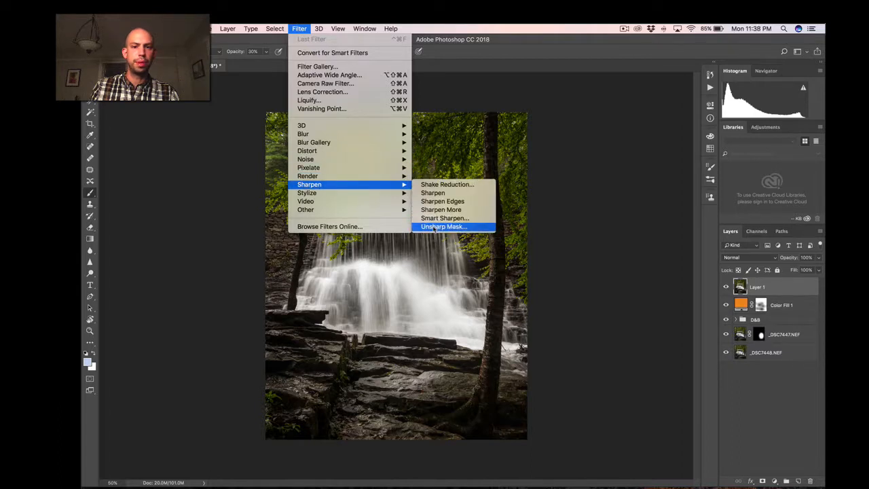
pyautogui.click(451, 226)
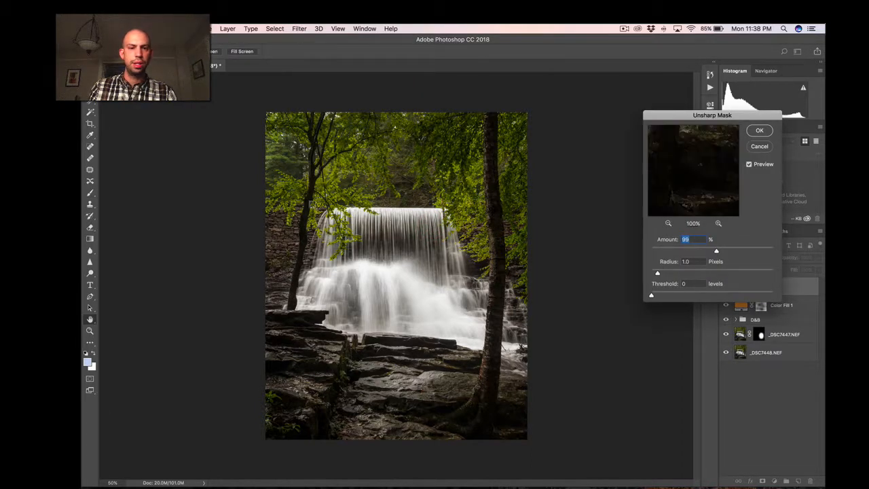
pyautogui.click(303, 219)
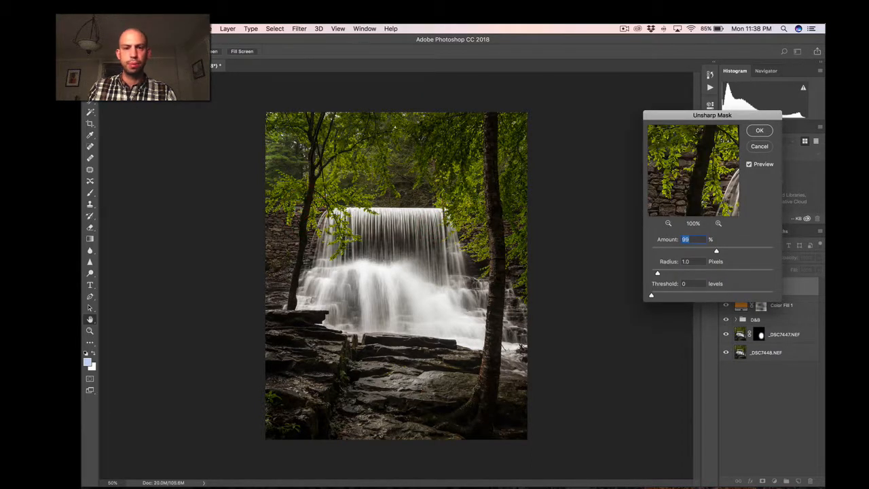
pyautogui.click(309, 214)
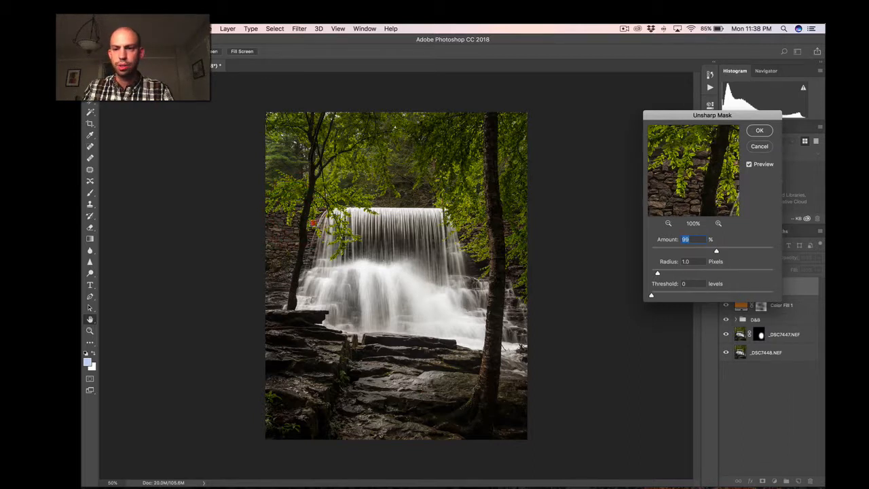
pyautogui.click(316, 223)
pyautogui.moveTo(715, 251); pyautogui.dragTo(682, 252)
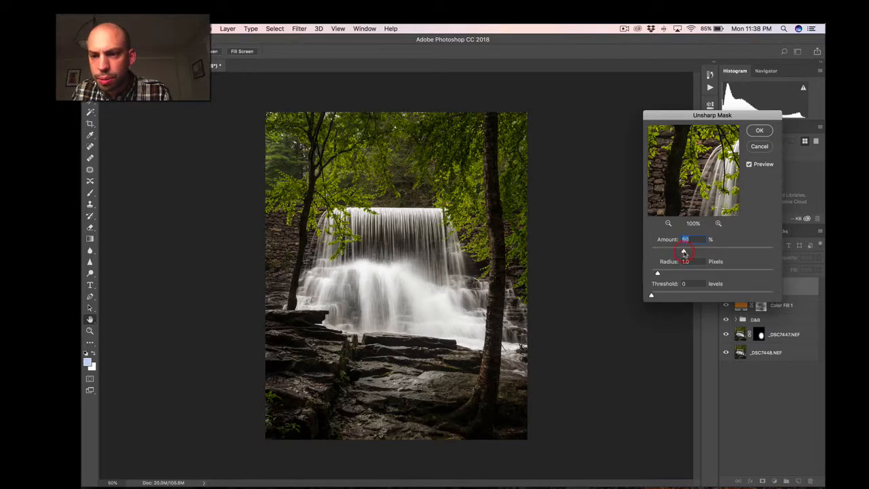
pyautogui.click(759, 130)
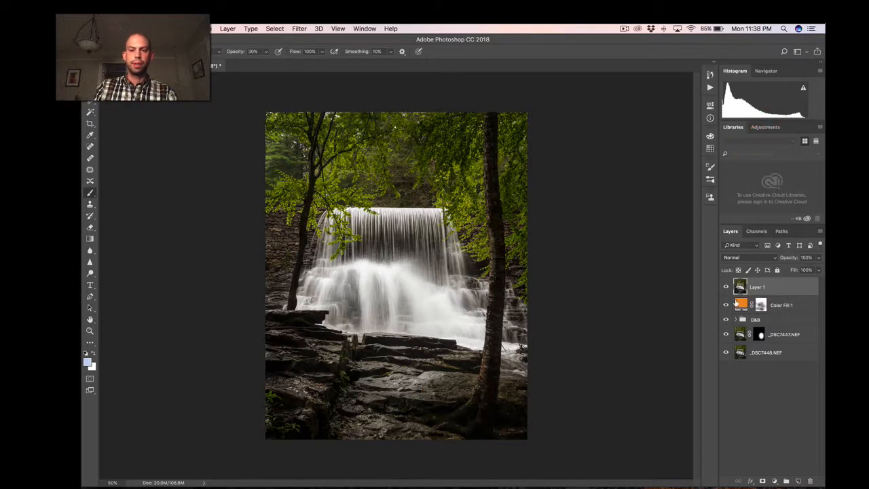
# Hide and show the sharpened layer to compare the photo before and after sharpening.
pyautogui.click(726, 286)
pyautogui.click(726, 286)
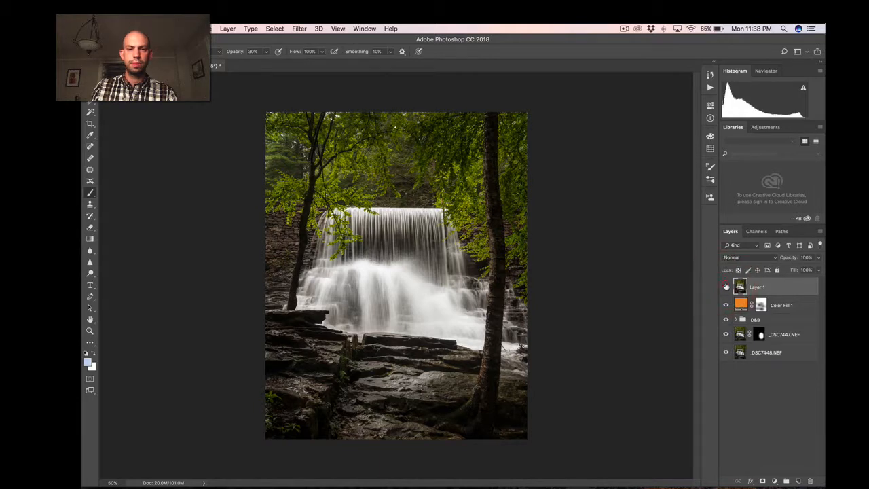
pyautogui.click(726, 285)
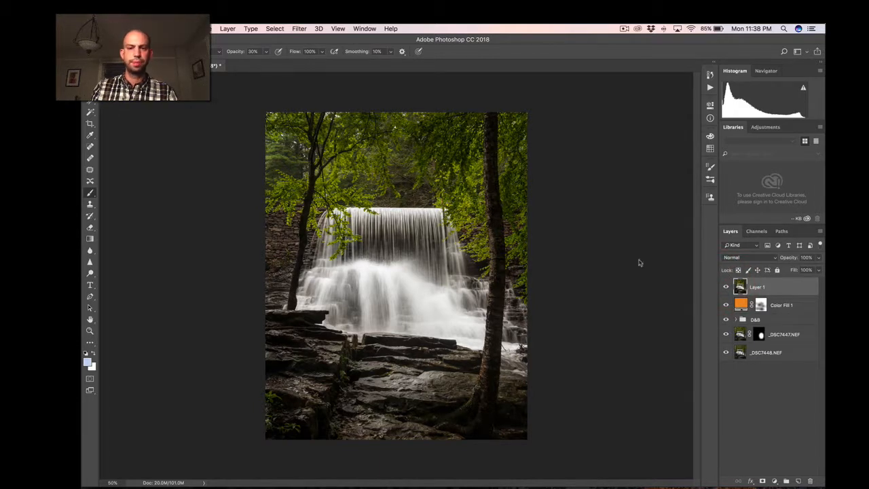
pyautogui.press('[')
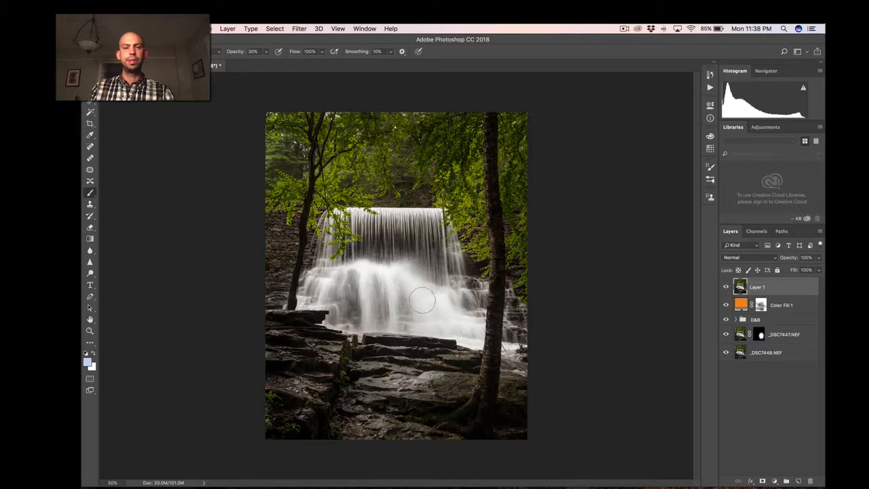
# Save and close the blended waterfall document, and switch to Lightroom.
pyautogui.press('super+s')
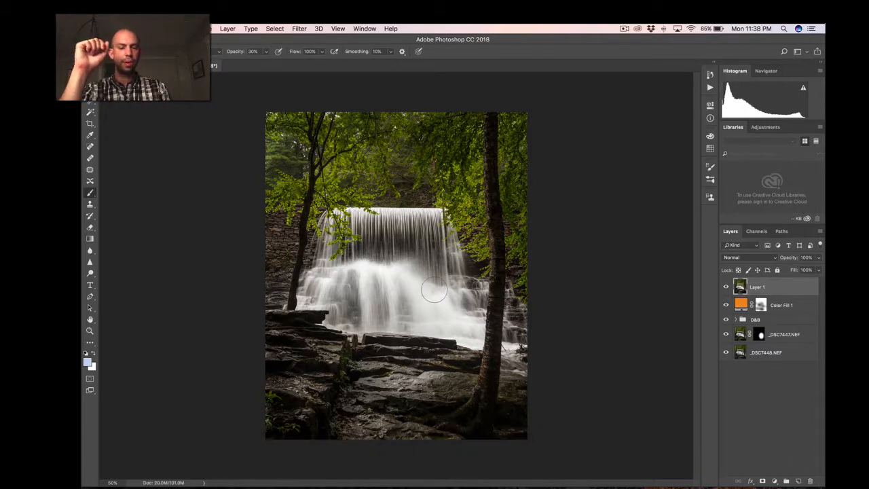
pyautogui.press('super')
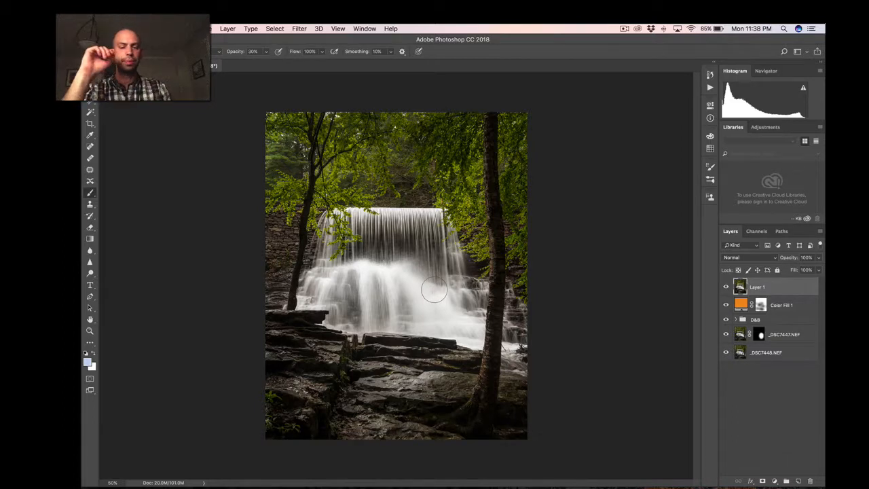
pyautogui.press('super+w')
pyautogui.press('super+Tab')
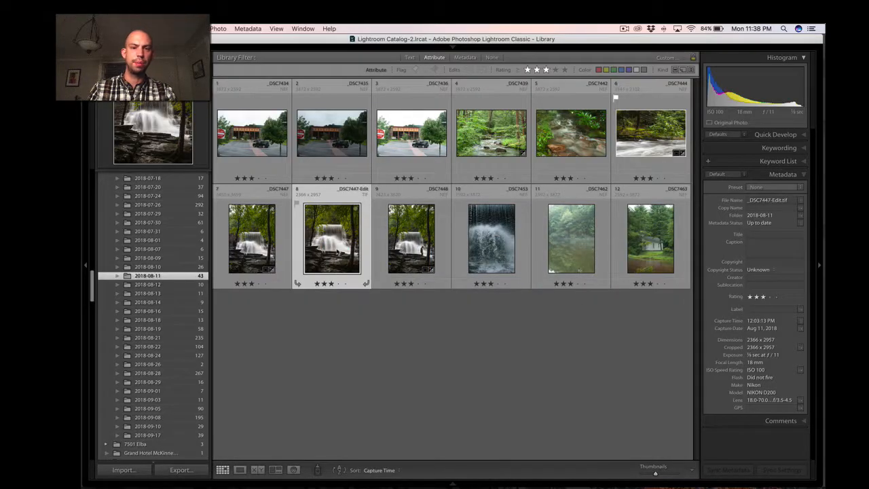
# View the edited waterfall photo _DSC7447-Edit enlarged and full screen, and return to the thumbnail grid.
pyautogui.doubleClick(336, 251)
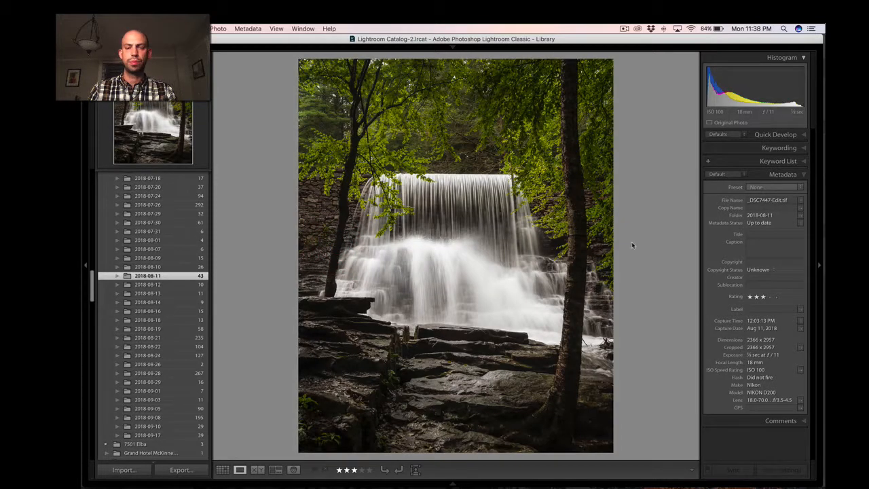
pyautogui.press('f')
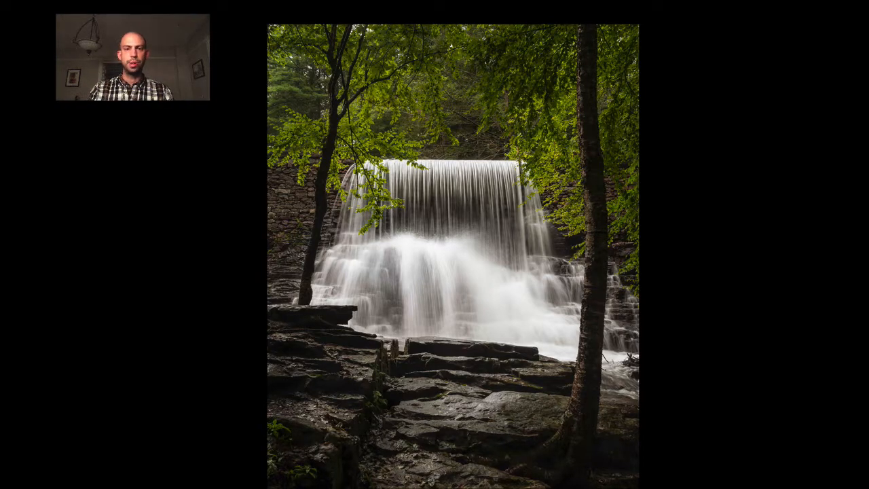
pyautogui.press('g')
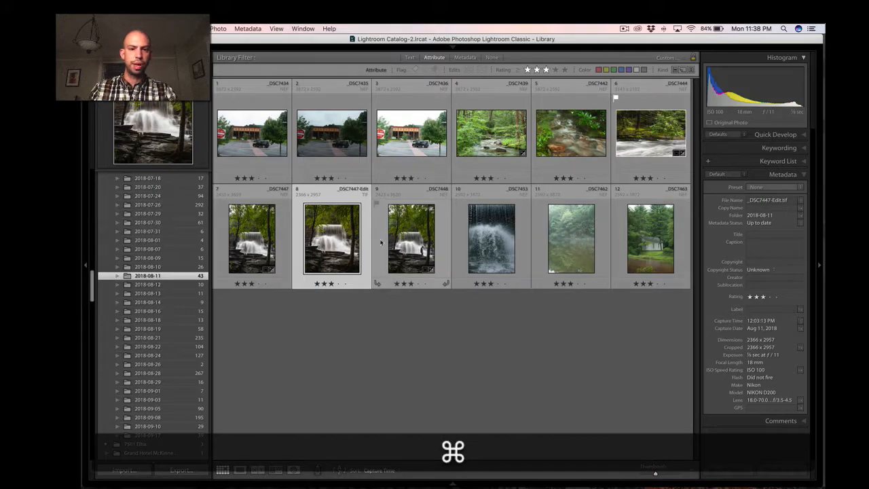
# Compare _DSC7447 and _DSC7447-Edit side by side in Survey view with the lights out, and return to the normal grid.
pyautogui.keyDown('shift'); pyautogui.click(268, 245); pyautogui.keyUp('shift')
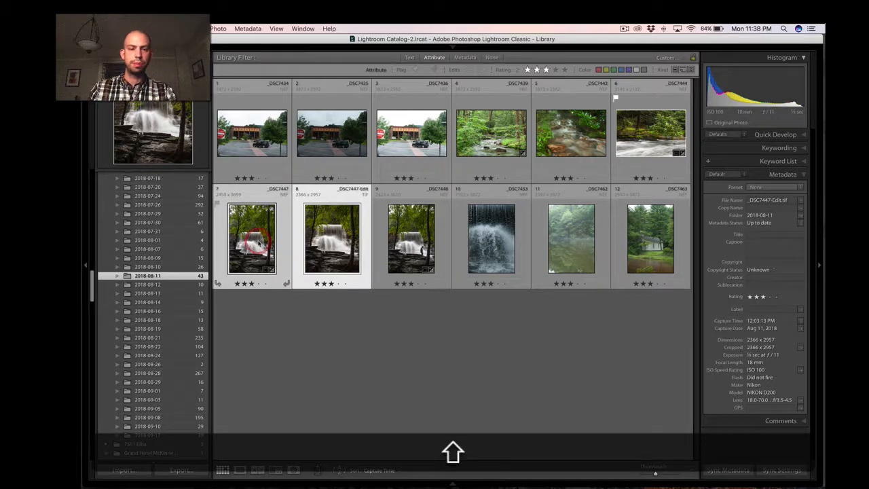
pyautogui.press('n')
pyautogui.press('l')
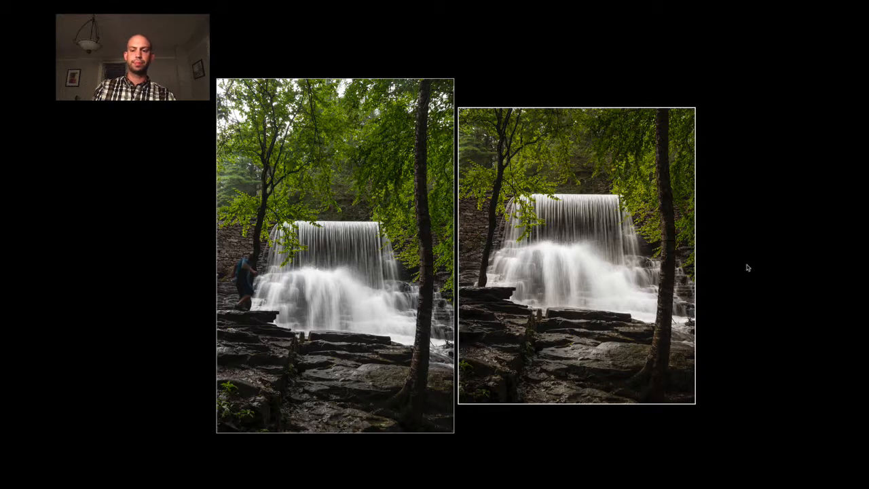
pyautogui.press('g')
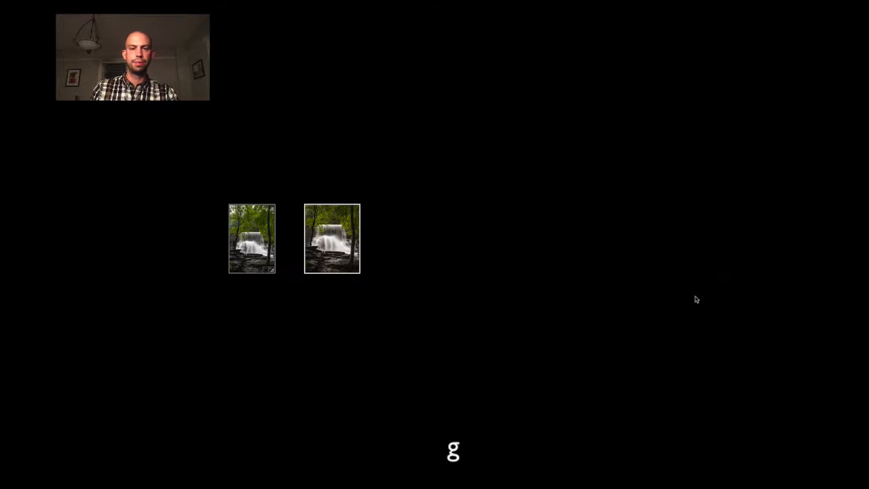
pyautogui.press('l')
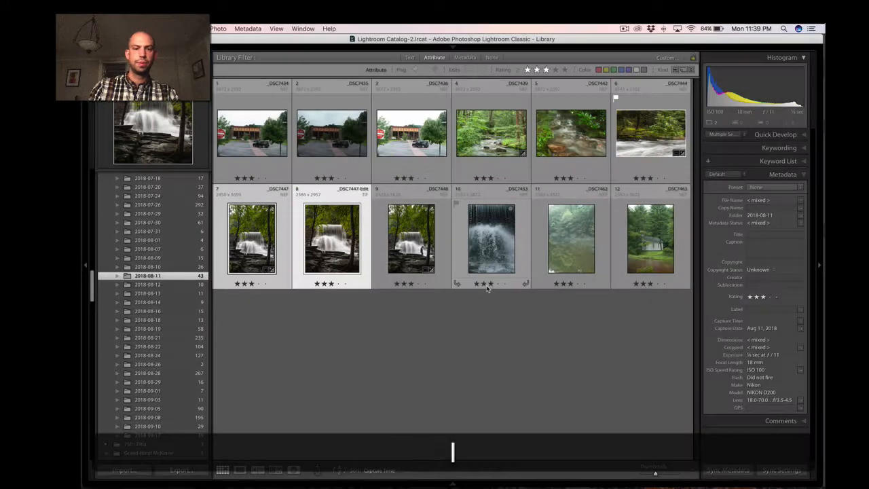
# Deselect the waterfall photos, and view the misty pond photo _DSC7462 and the white building photo _DSC7463 enlarged.
pyautogui.keyDown('super'); pyautogui.click(461, 329); pyautogui.keyUp('super')
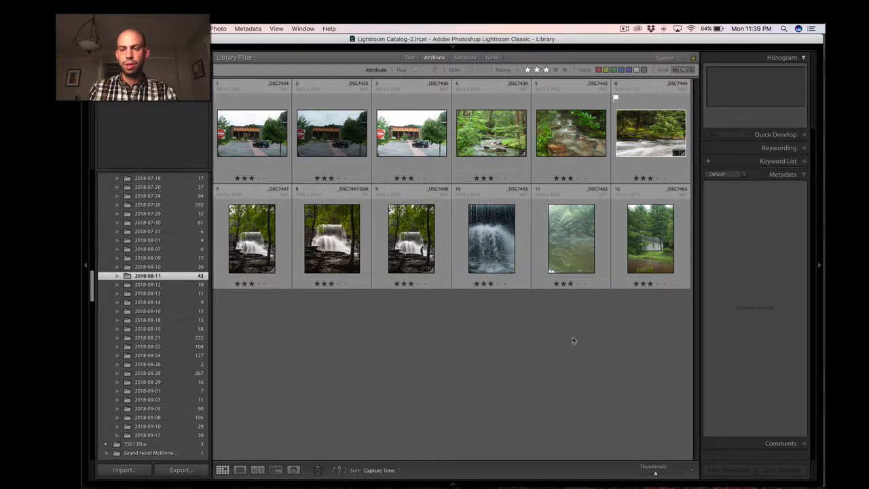
pyautogui.doubleClick(562, 246)
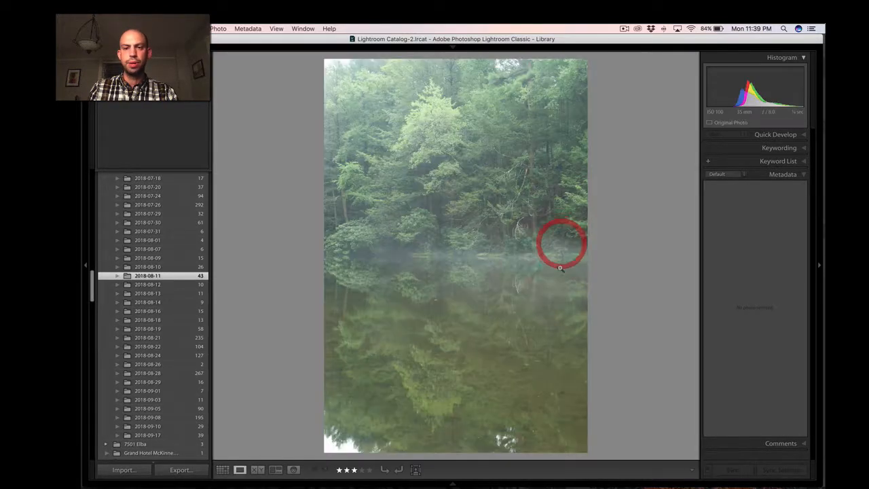
pyautogui.press('Right')
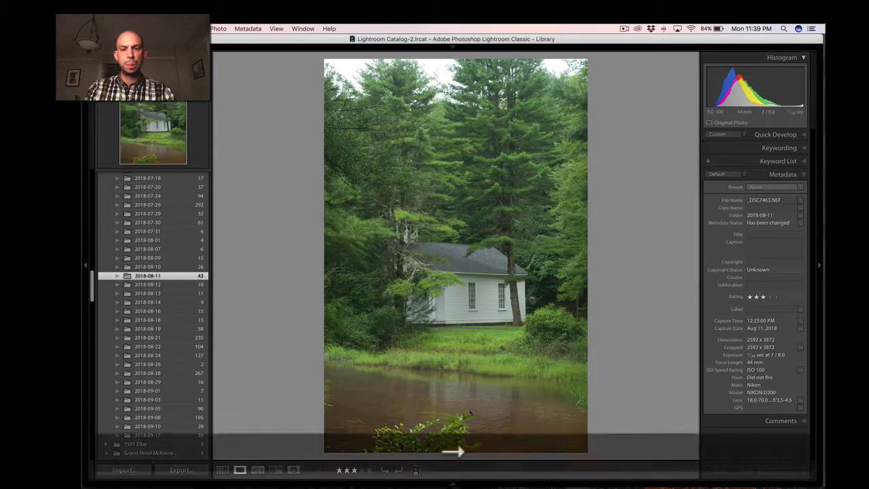
pyautogui.press('Left')
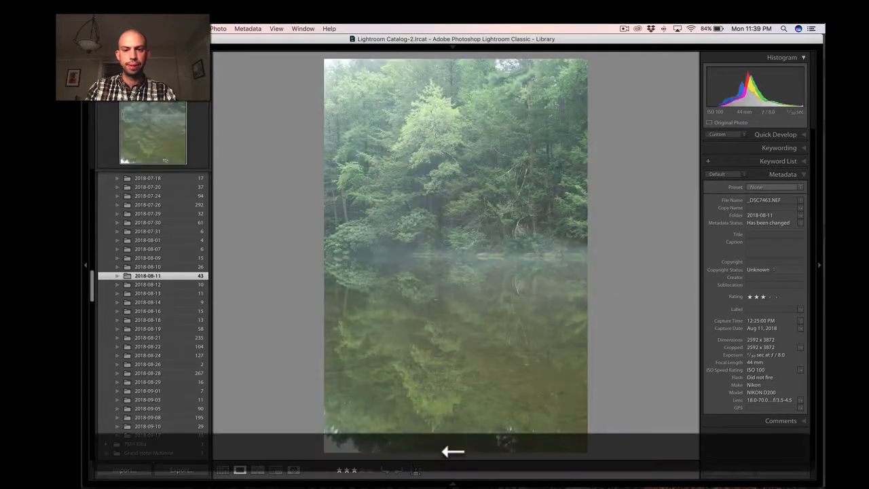
pyautogui.press('Right')
pyautogui.press('Right')
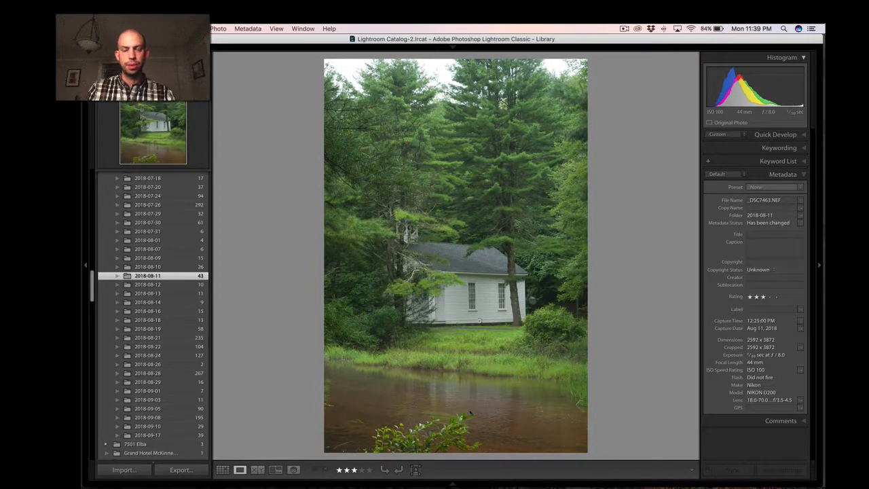
# Inspect the white building and its surroundings up close, and compare the whole photo once more with the misty pond photo.
pyautogui.click(441, 258)
pyautogui.moveTo(479, 354); pyautogui.dragTo(367, 206)
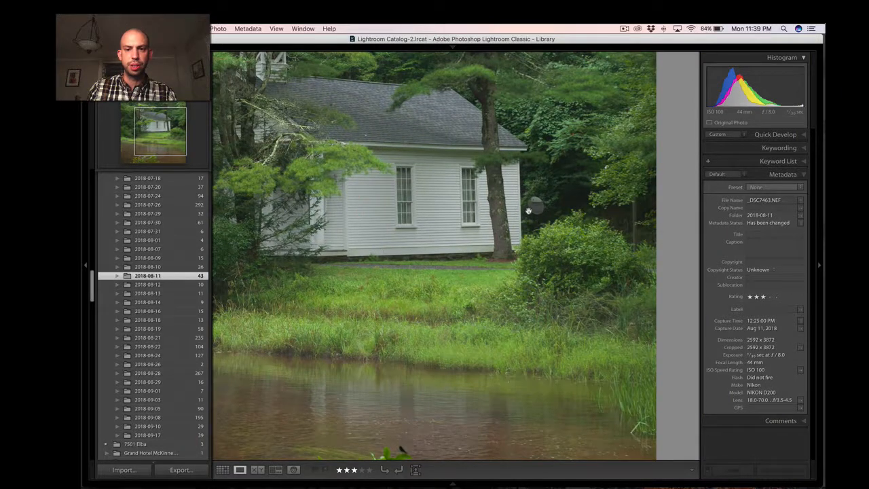
pyautogui.moveTo(529, 212); pyautogui.dragTo(487, 214)
pyautogui.click(407, 223)
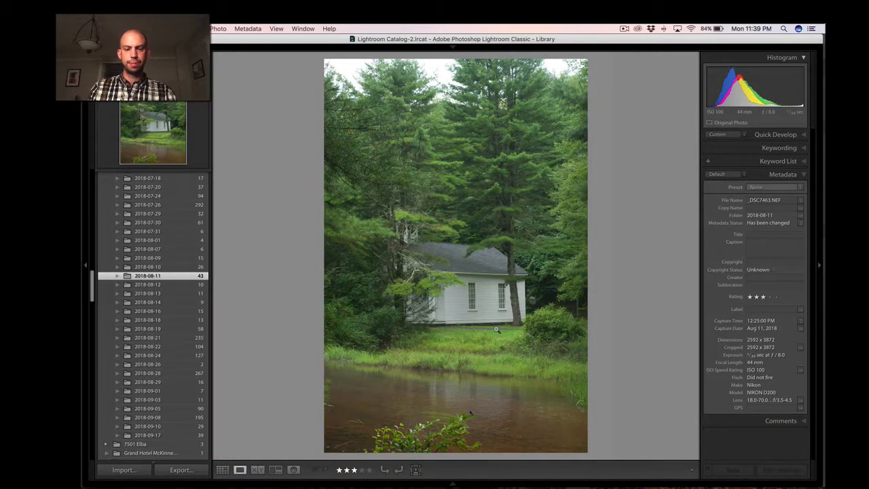
pyautogui.press('Left')
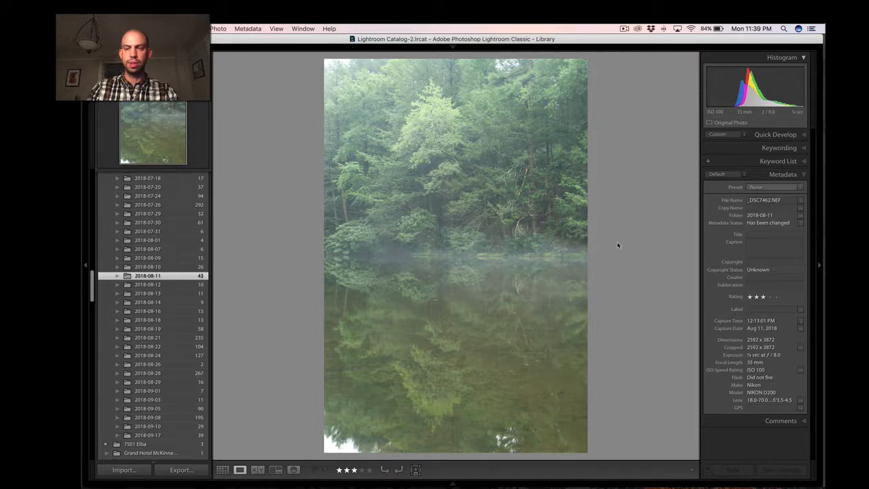
pyautogui.press('Right')
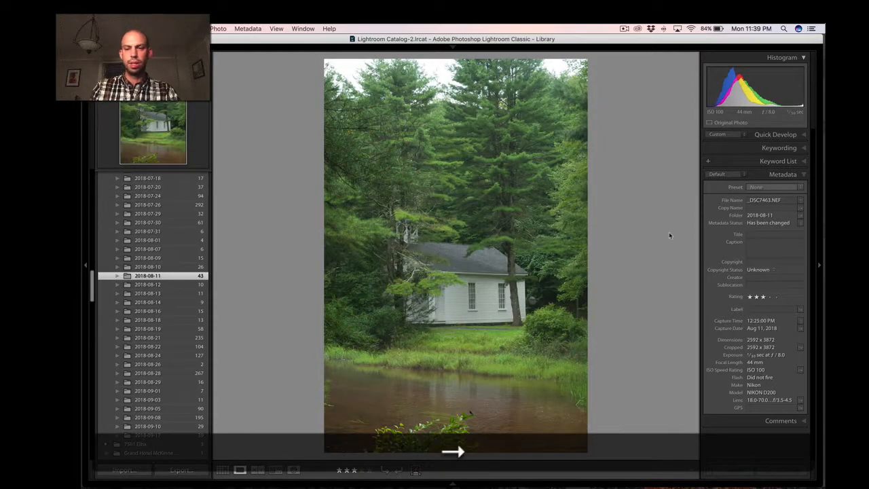
# Open the white building photo in Develop, and enable chromatic aberration removal and lens profile corrections.
pyautogui.press('d')
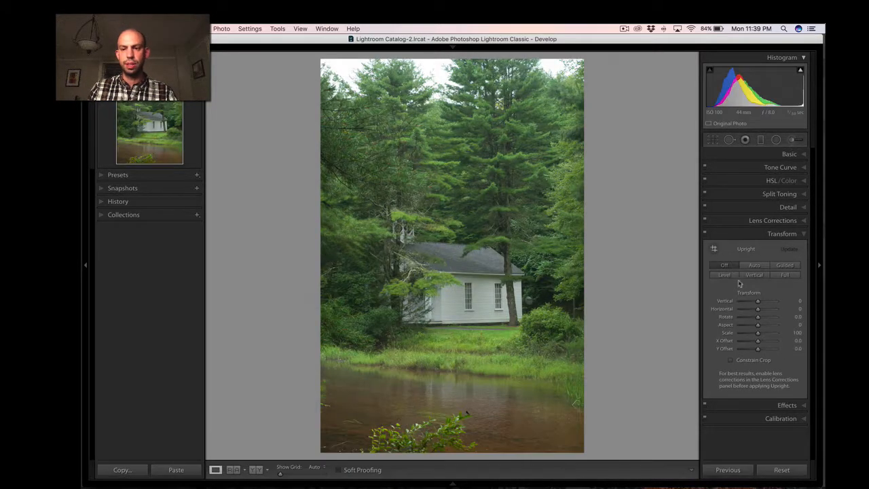
pyautogui.click(777, 222)
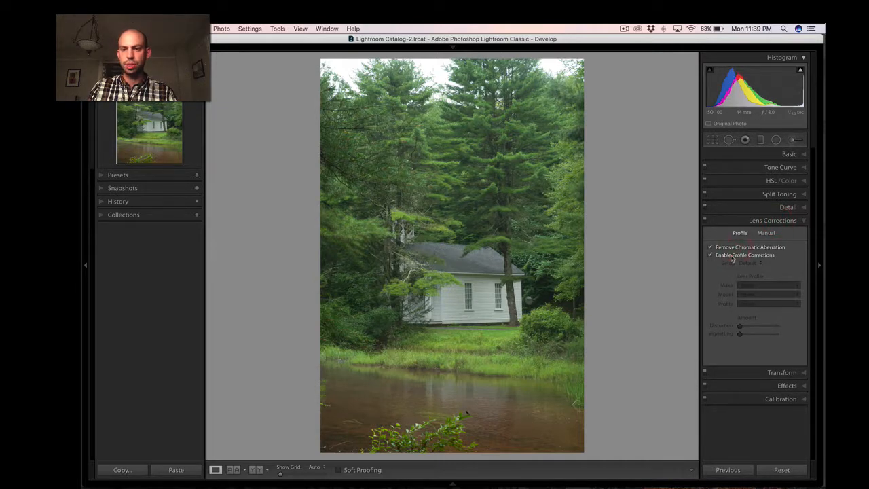
pyautogui.click(731, 256)
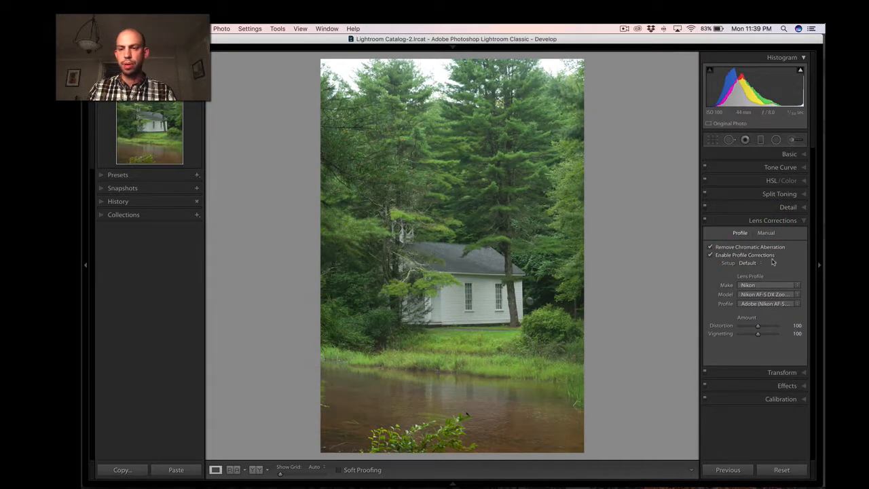
# Sample the building's white wall as the white balance neutral, and set Tint to +6 and Temp to 5,488.
pyautogui.click(775, 155)
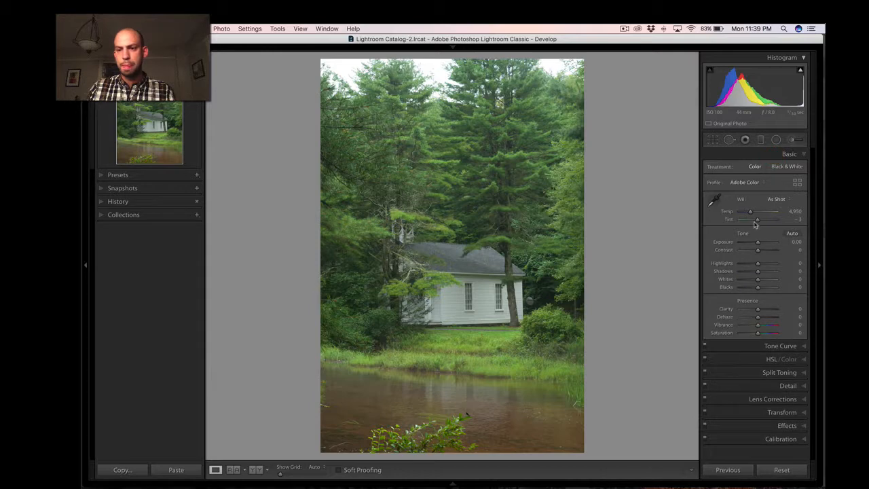
pyautogui.click(716, 203)
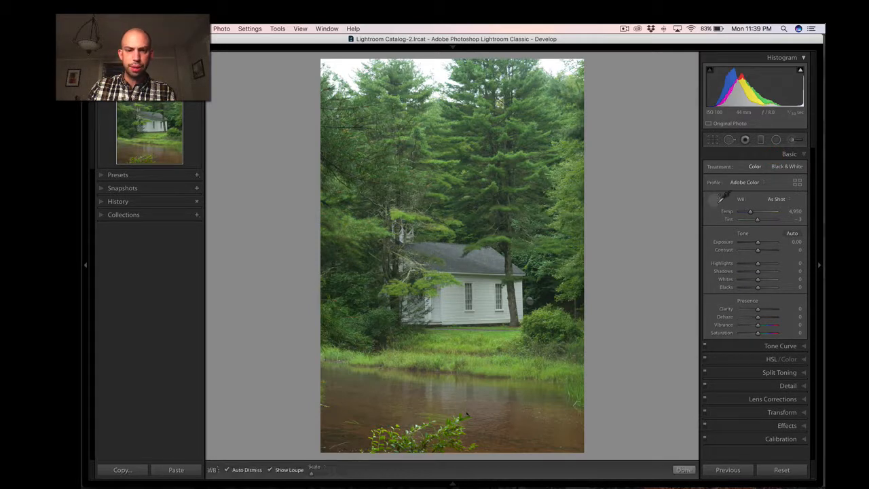
pyautogui.click(504, 306)
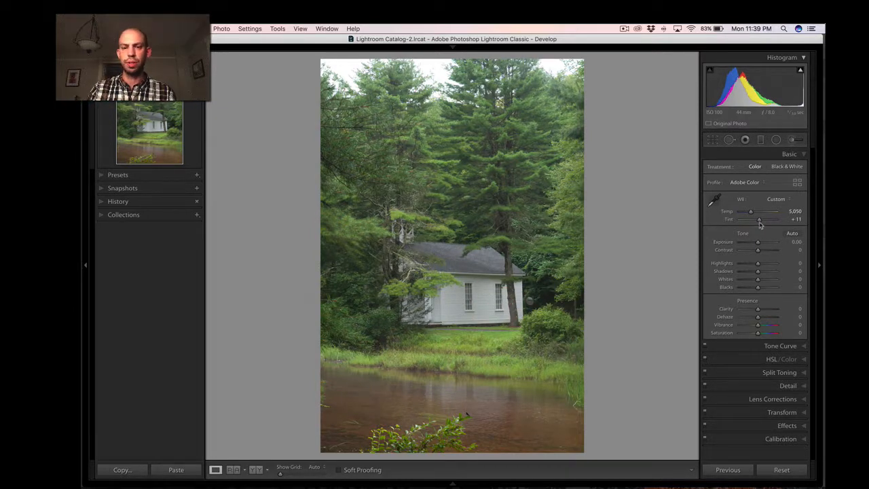
pyautogui.click(794, 219)
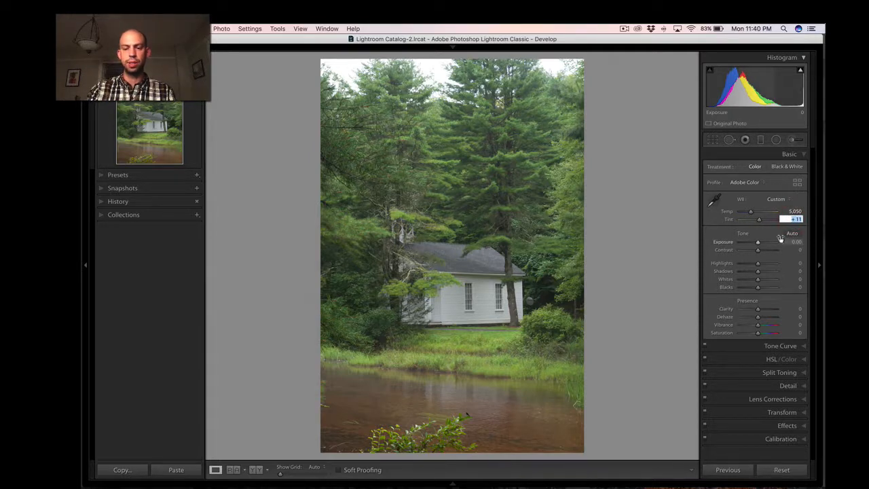
pyautogui.write('6')
pyautogui.press('Return')
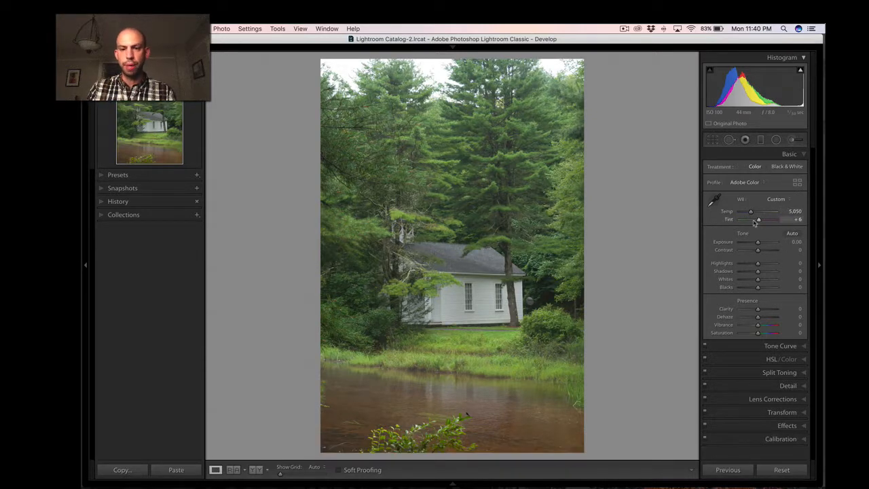
pyautogui.moveTo(753, 213)
pyautogui.mouseDown()
pyautogui.moveTo(744, 215)
pyautogui.moveTo(753, 218)
pyautogui.mouseUp()
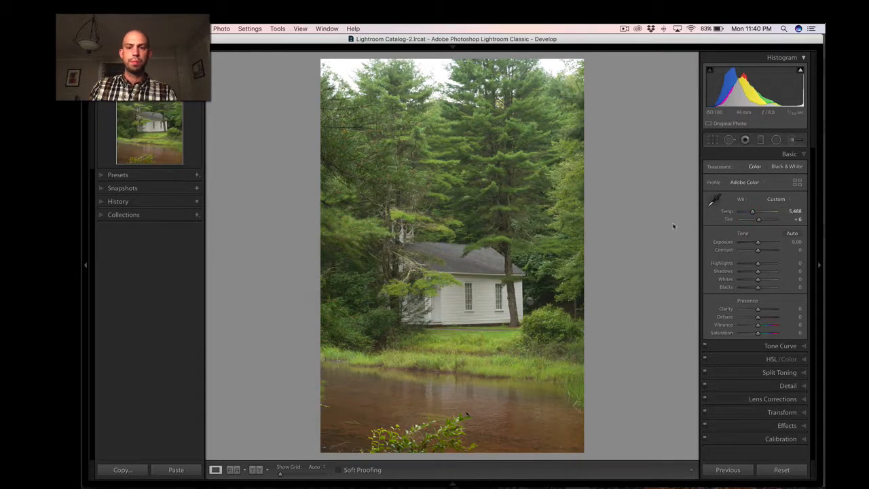
# Straighten the building's verticals with the Vertical Upright correction, and compare the photo before and after.
pyautogui.click(778, 413)
pyautogui.press('super')
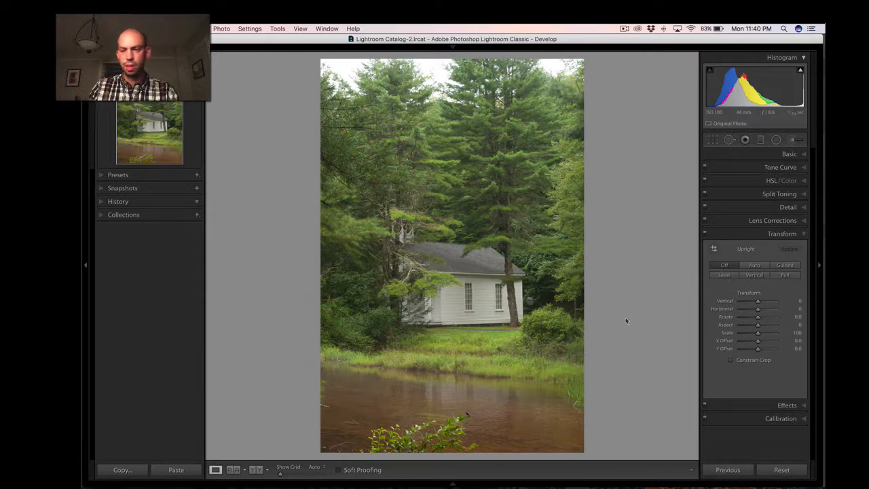
pyautogui.click(751, 275)
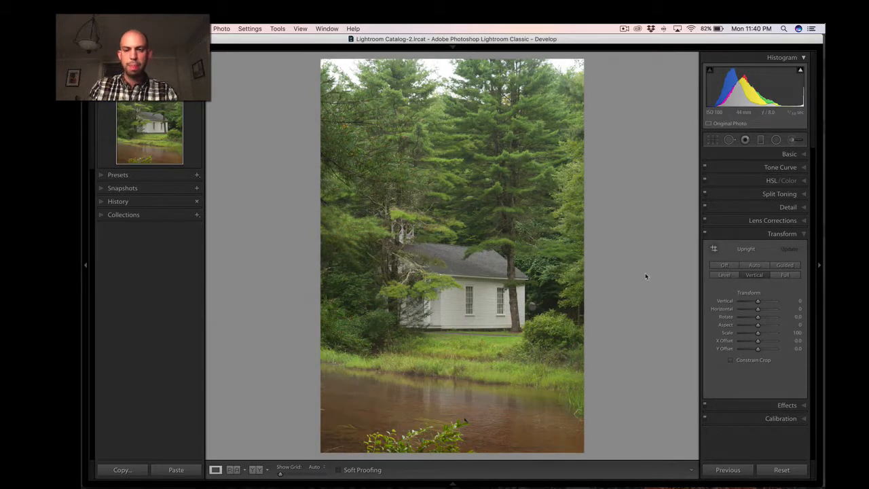
pyautogui.press('\\')
pyautogui.press('\\')
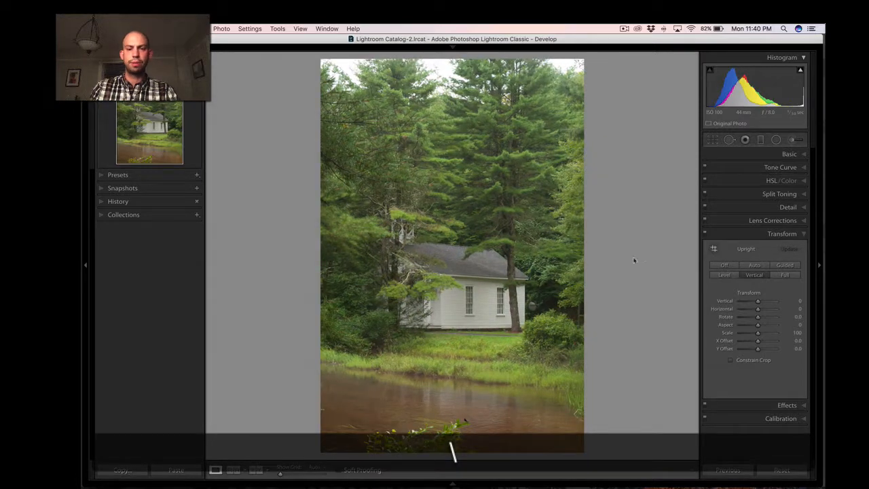
pyautogui.press('super')
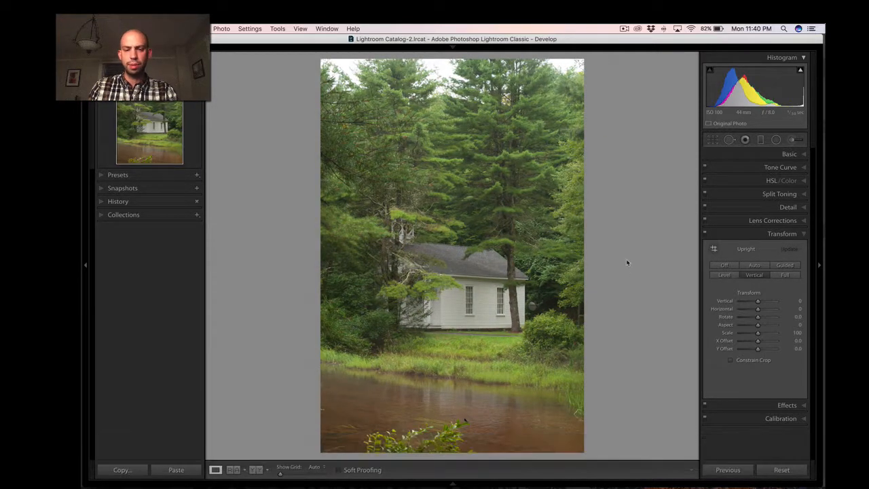
# Crop the photo to the 4 x 5 / 8 x 10 aspect ratio, cutting out the foreground branches.
pyautogui.click(713, 140)
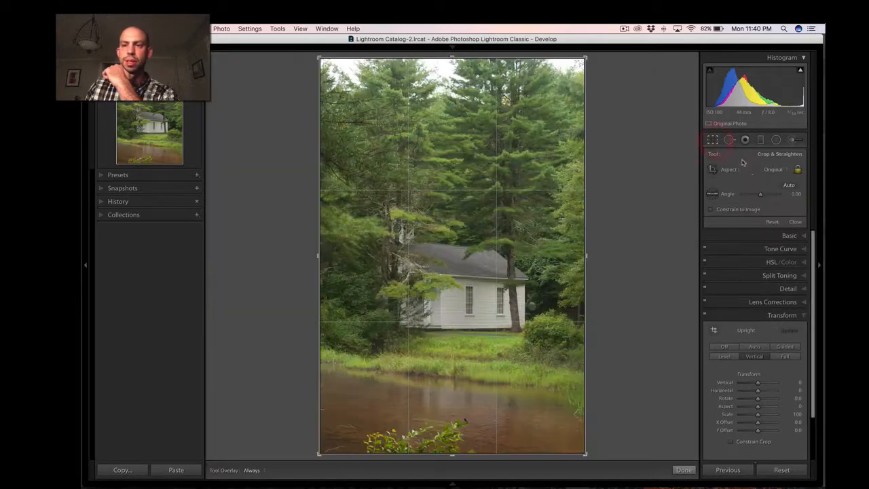
pyautogui.click(767, 169)
pyautogui.click(770, 196)
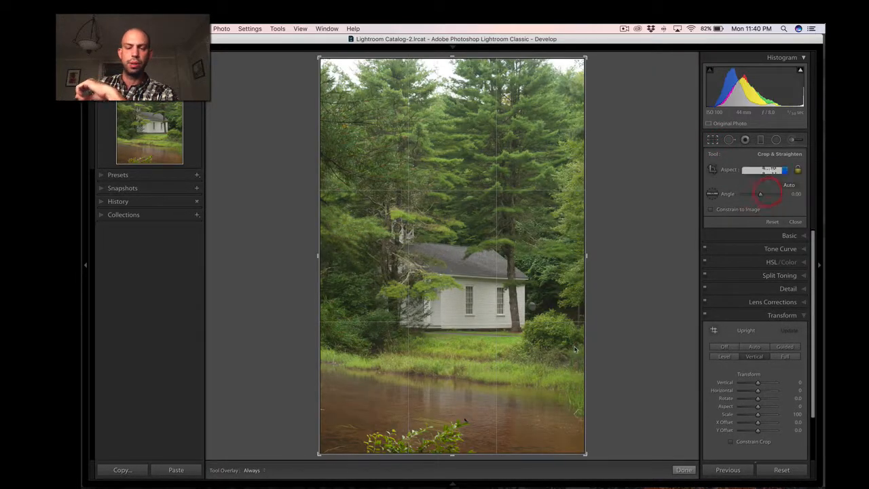
pyautogui.moveTo(496, 401); pyautogui.dragTo(507, 391)
pyautogui.press('Return')
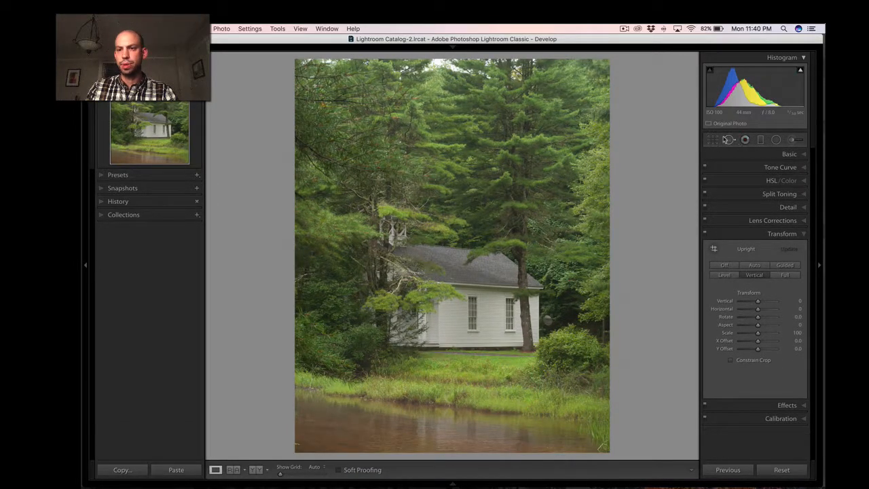
# Crop the photo to a 1 x 1 square around the white building and the water's edge.
pyautogui.click(713, 139)
pyautogui.click(766, 169)
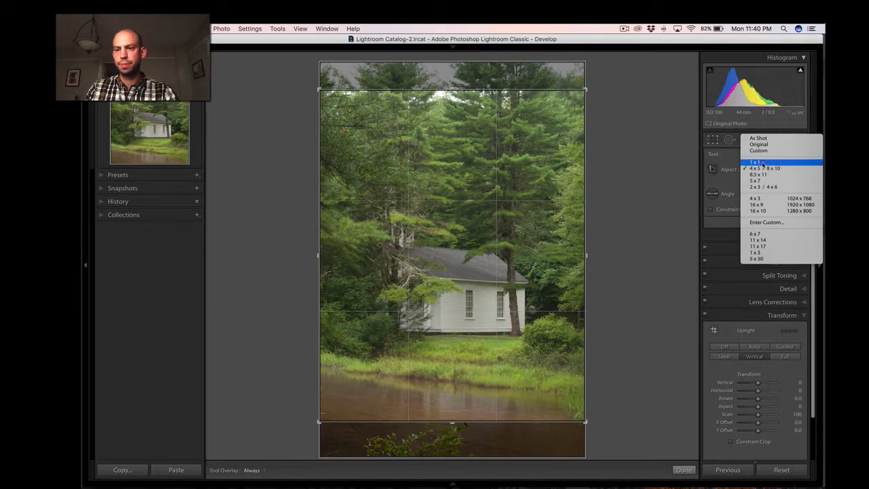
pyautogui.click(756, 162)
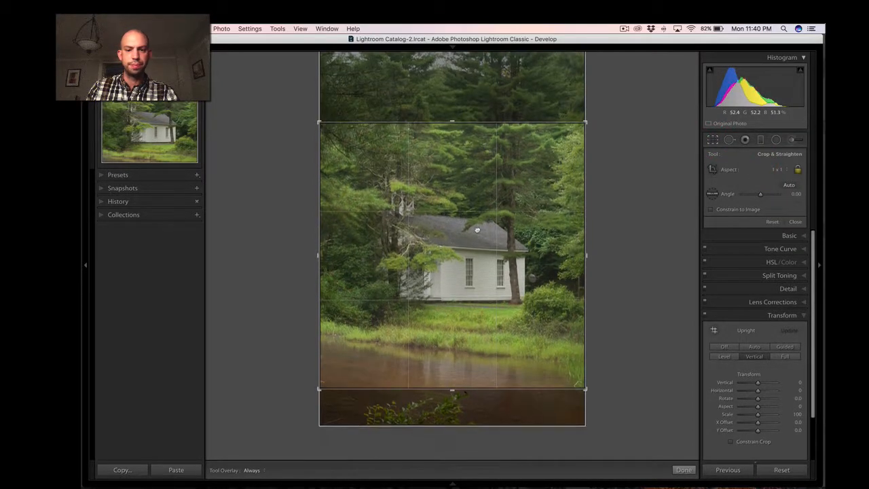
pyautogui.press('Return')
pyautogui.press('super')
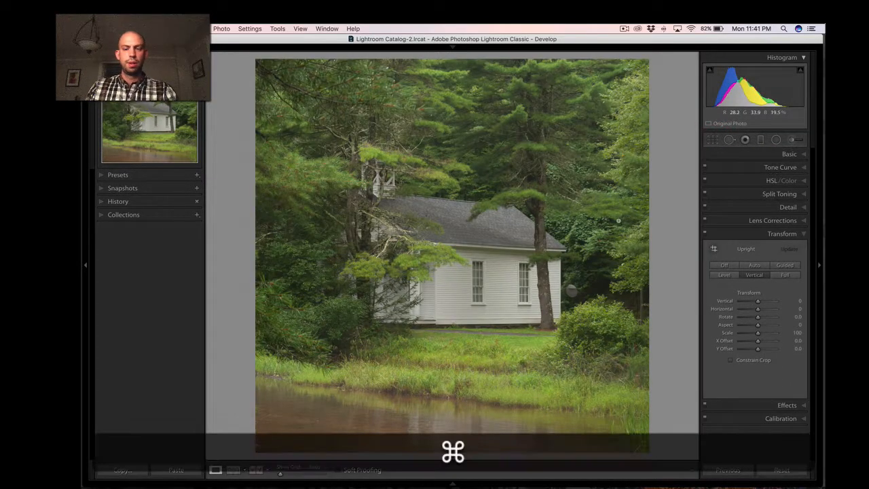
# Change the crop to the 6 x 7 aspect ratio and enlarge it to the full width of the photo.
pyautogui.click(713, 140)
pyautogui.click(772, 170)
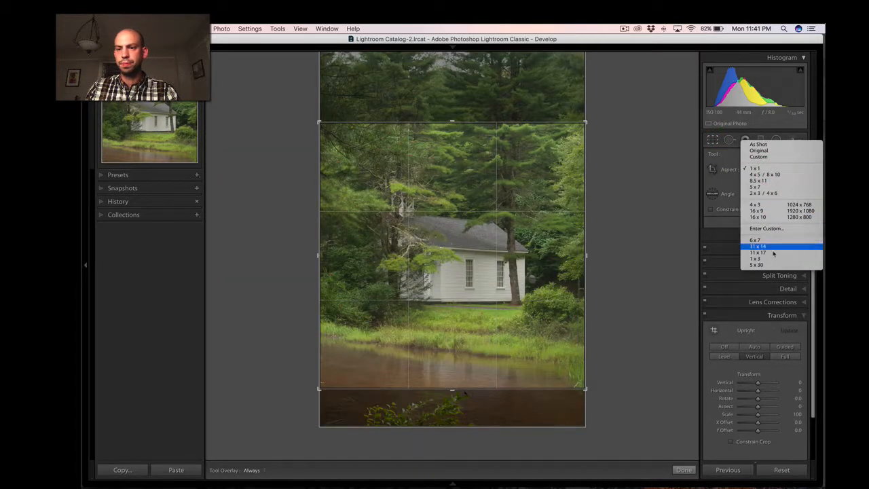
pyautogui.click(767, 198)
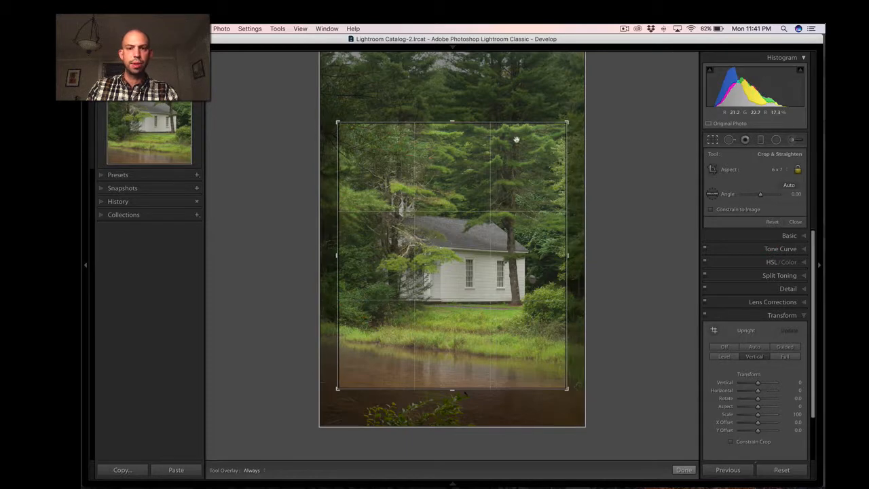
pyautogui.moveTo(454, 122); pyautogui.dragTo(446, 88)
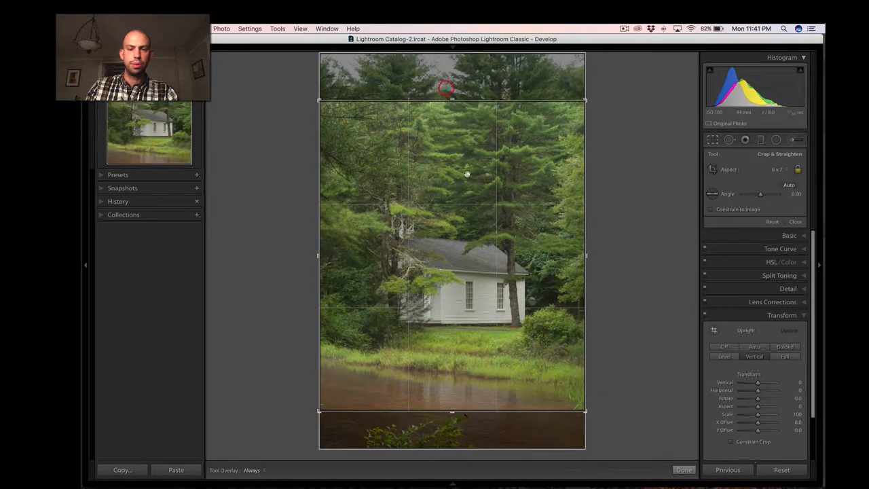
pyautogui.press('Return')
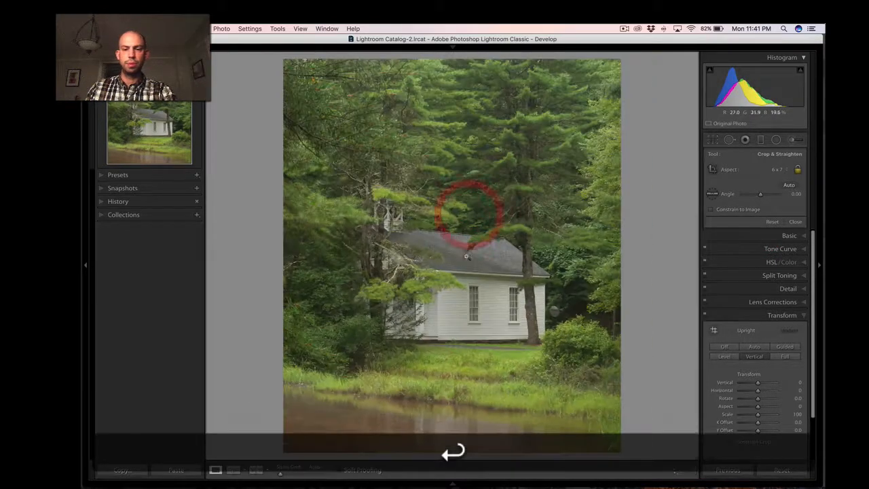
# Shift the 6 x 7 crop down to include more of the water, and check the bottom edge.
pyautogui.press('r')
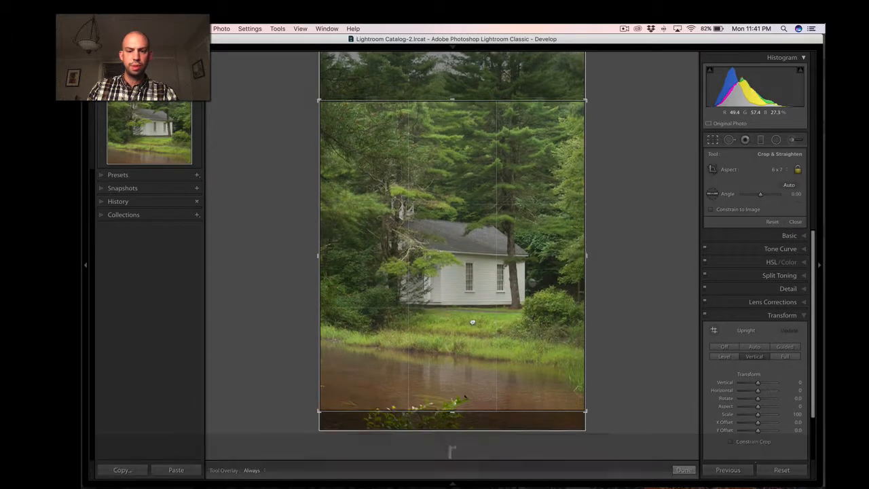
pyautogui.click(473, 328)
pyautogui.press('Return')
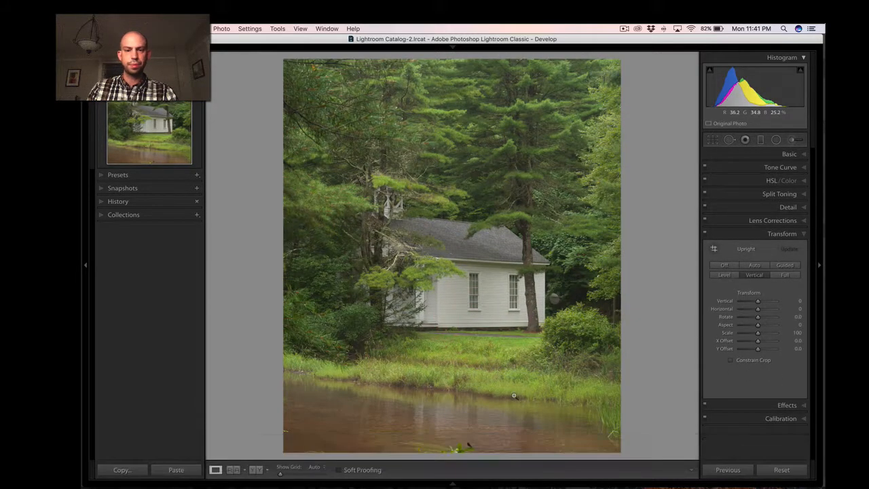
pyautogui.moveTo(461, 447); pyautogui.dragTo(461, 346)
pyautogui.click(409, 339)
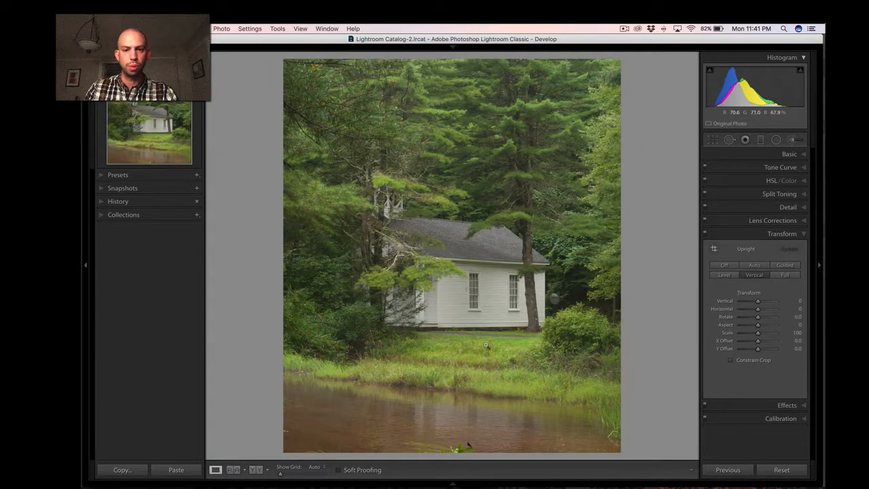
# Move the crop back up slightly to cut out more of the foreground branches.
pyautogui.press('r')
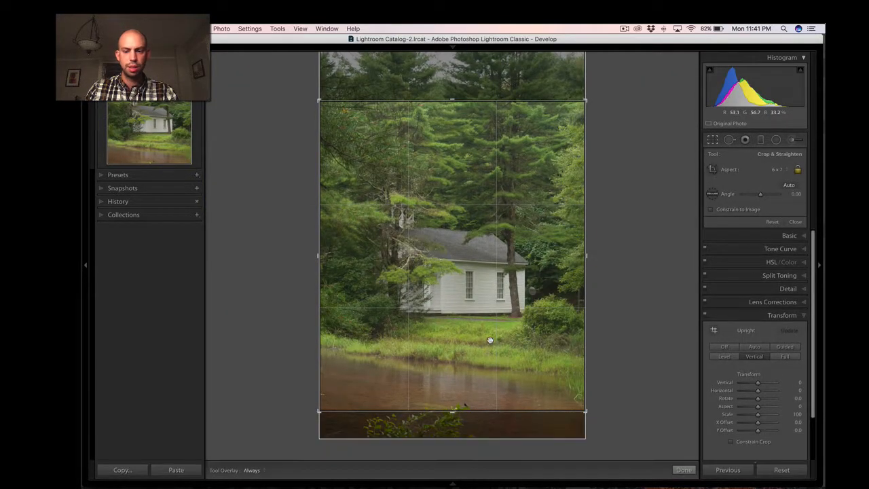
pyautogui.press('Return')
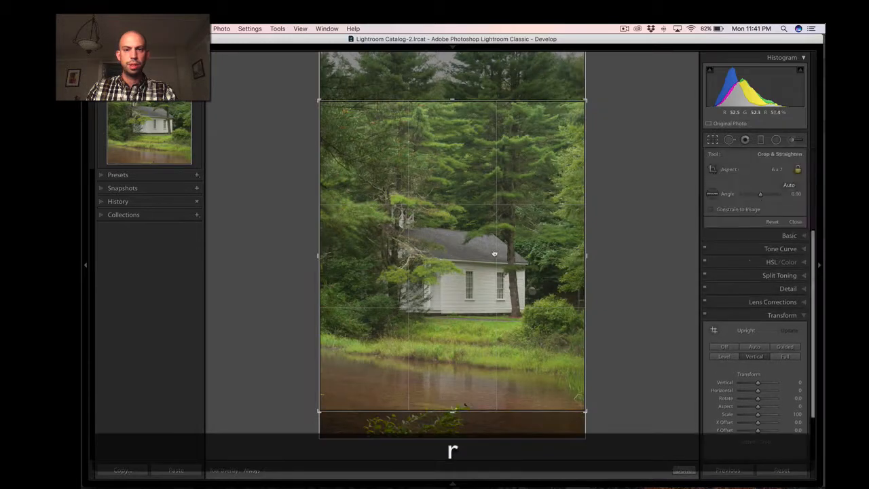
pyautogui.press('Return')
pyautogui.press('super+Return')
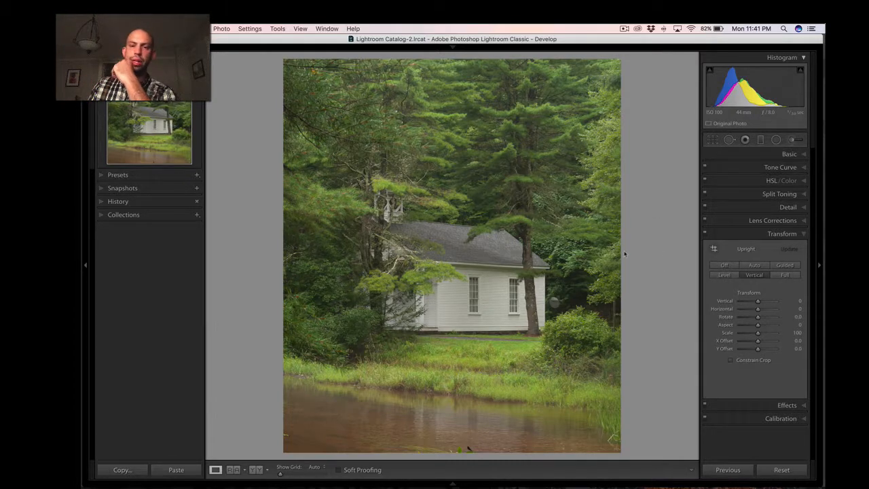
# Tighten the 6 x 7 crop slightly from its lower-left corner.
pyautogui.press('r')
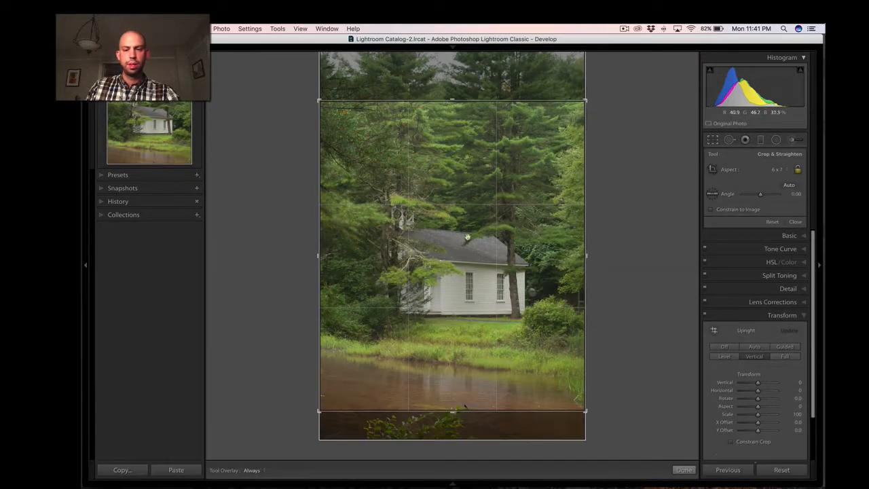
pyautogui.moveTo(320, 411); pyautogui.dragTo(327, 406)
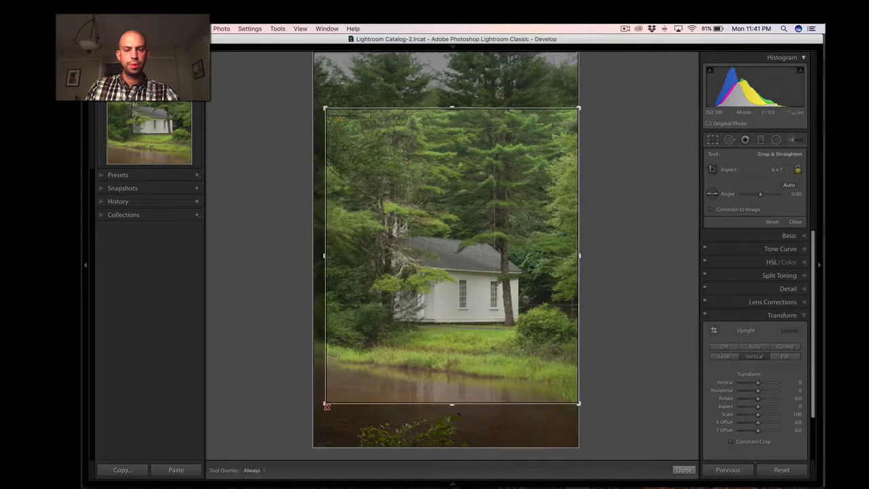
pyautogui.press('Return')
# Shift the tightened crop down to show more water below the grassy bank, keeping the branches out of the frame.
pyautogui.press('r')
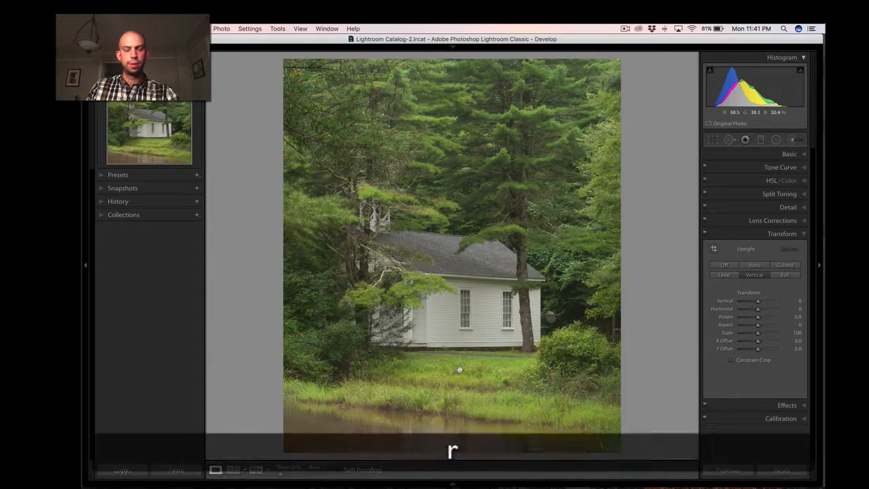
pyautogui.moveTo(459, 369); pyautogui.dragTo(455, 359)
pyautogui.press('Return')
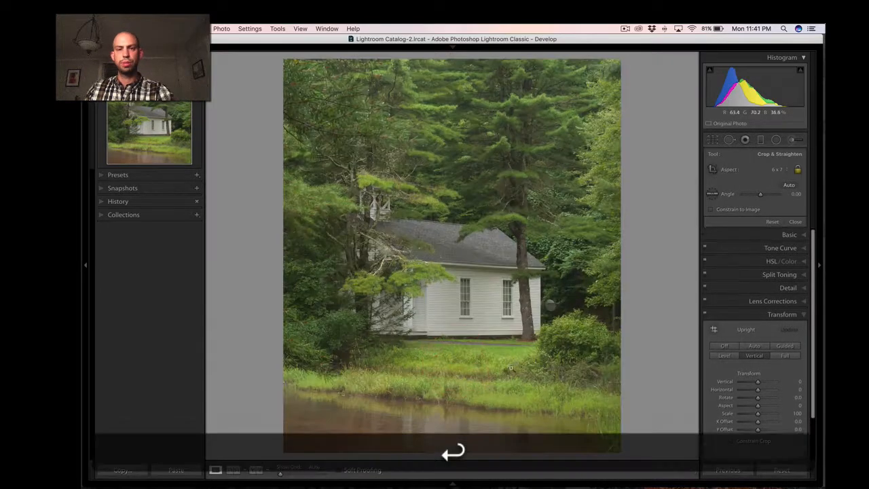
pyautogui.press('r')
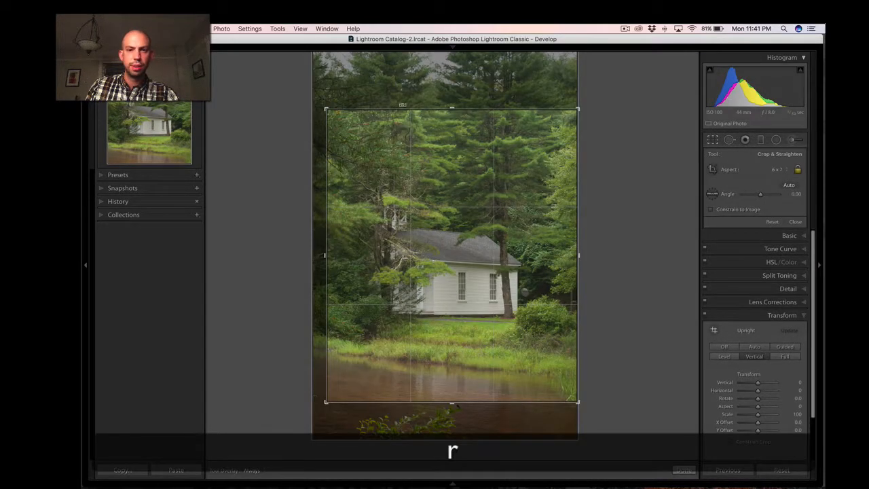
pyautogui.press('Return')
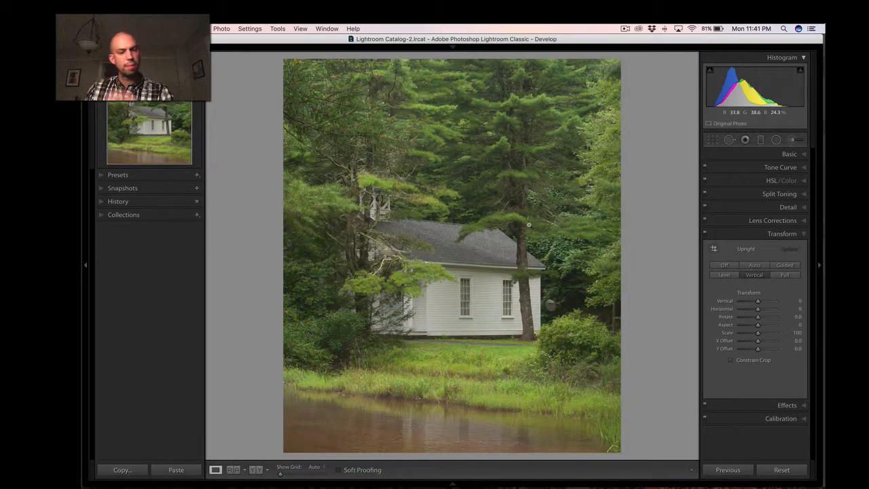
# Shift the 6 x 7 crop left and up so the white building sits further right and lower in the frame.
pyautogui.press('r')
pyautogui.moveTo(446, 238); pyautogui.dragTo(489, 241)
pyautogui.press('Return')
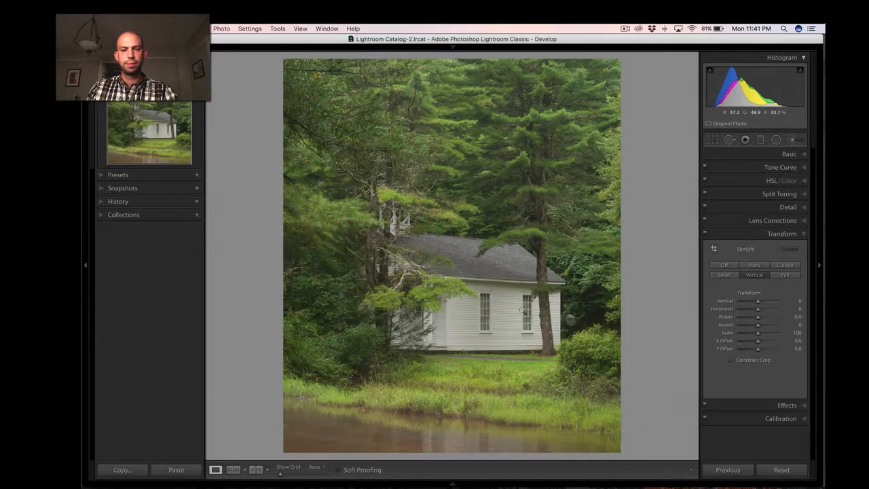
# Reposition the crop lower to show more water below the grassy bank, keeping the white building slightly right of centre.
pyautogui.press('r')
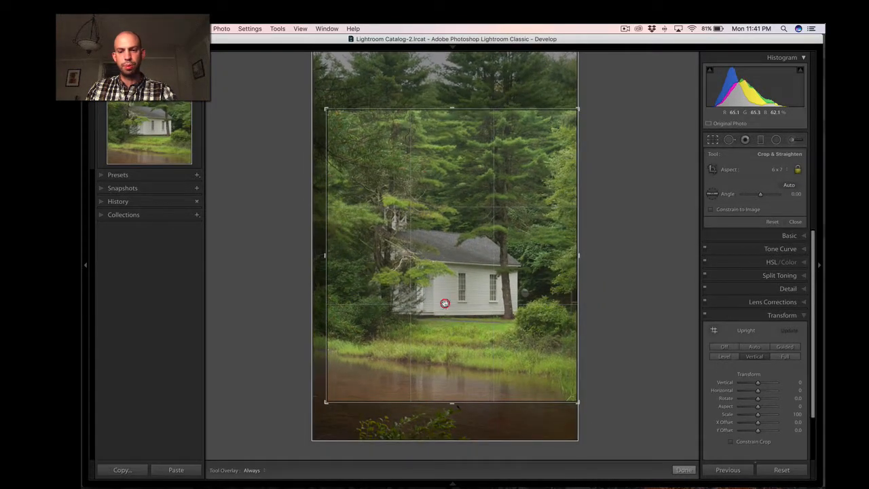
pyautogui.press('Return')
pyautogui.press('r')
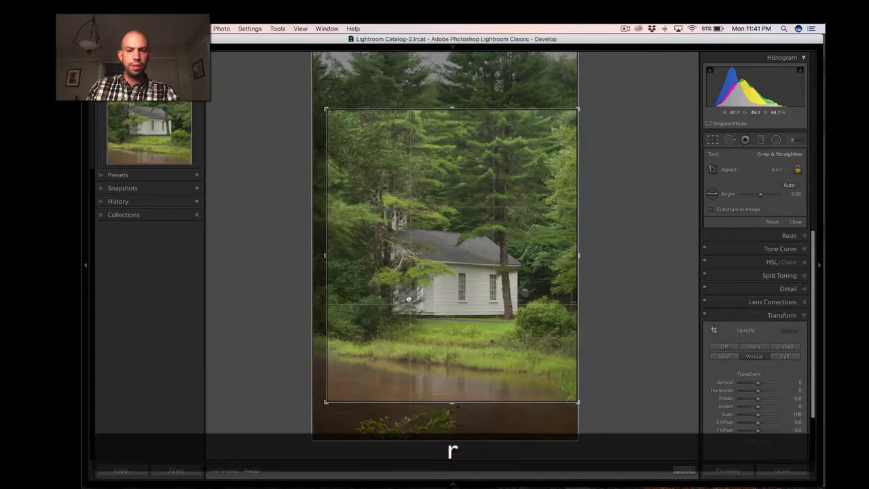
pyautogui.moveTo(411, 295); pyautogui.dragTo(416, 294)
pyautogui.press('Return')
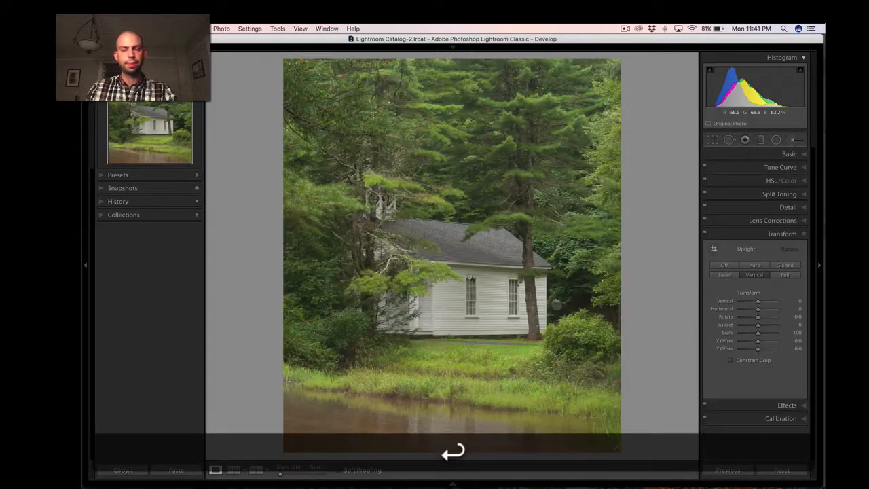
# Enlarge the 6 x 7 crop from its upper-left corner to the photo's full width, including slightly more of the water.
pyautogui.press('r')
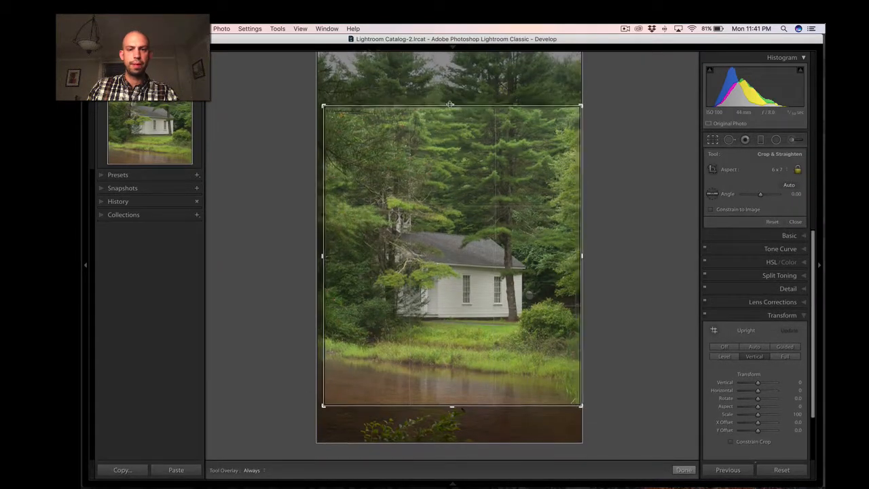
pyautogui.moveTo(320, 105); pyautogui.dragTo(295, 91)
pyautogui.press('Return')
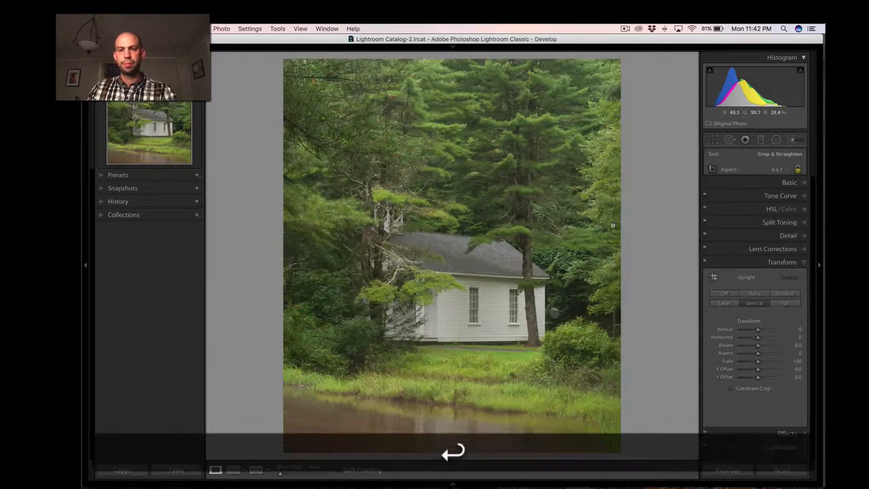
pyautogui.press('r')
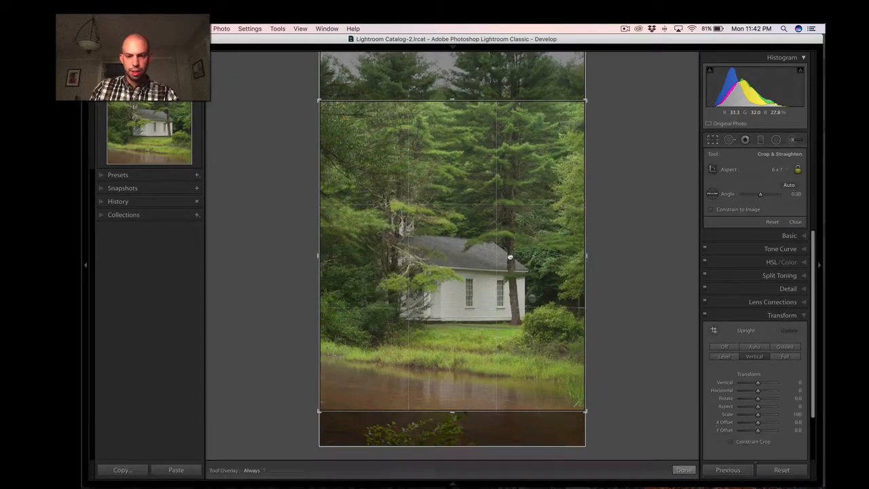
pyautogui.press('Return')
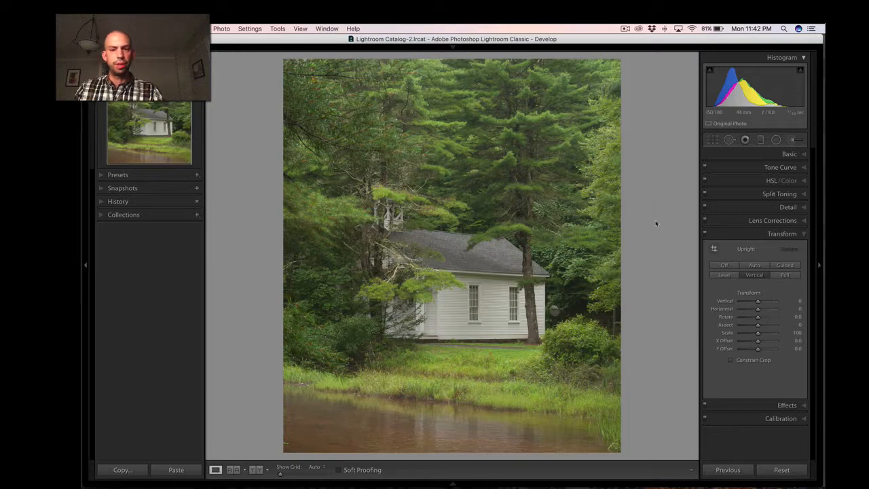
# Examine the white building, the tree in front of it and the round grey object beside it at close magnification.
pyautogui.click(487, 320)
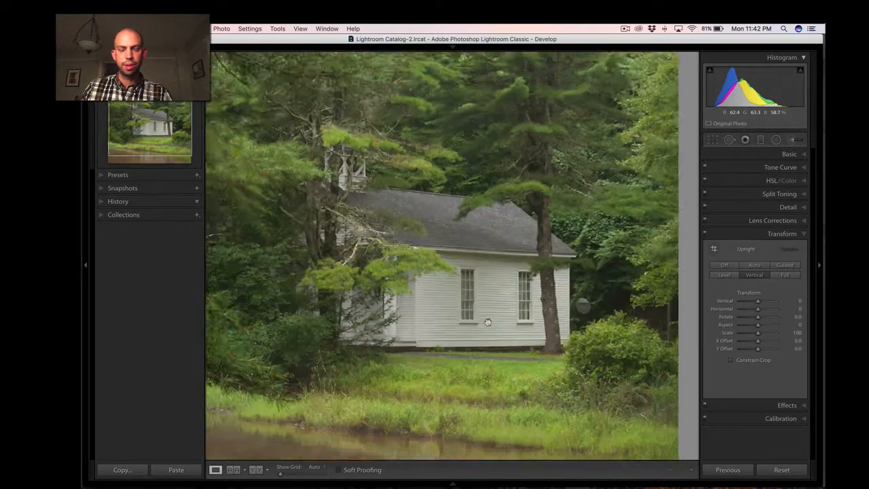
pyautogui.moveTo(473, 336); pyautogui.dragTo(514, 302)
pyautogui.click(469, 269)
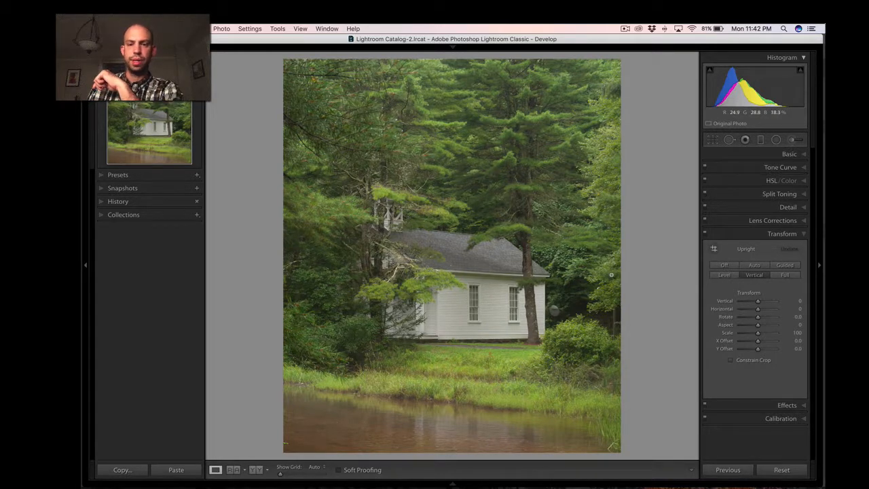
pyautogui.click(544, 322)
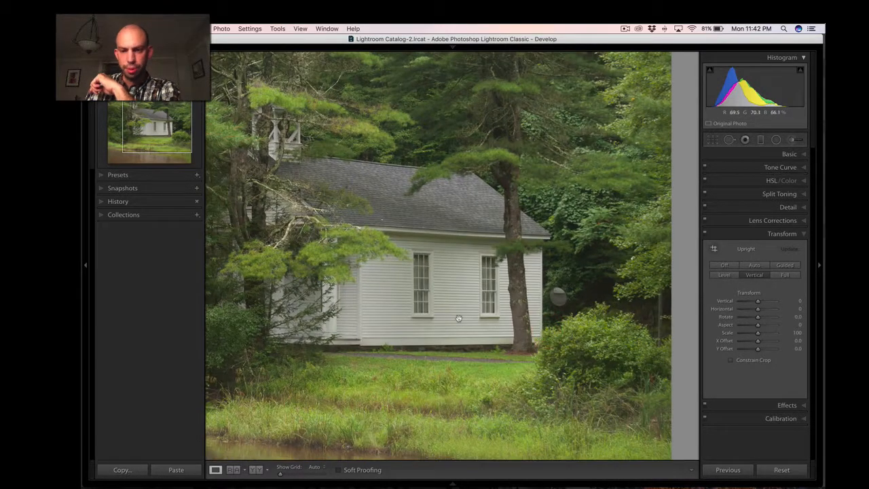
pyautogui.click(483, 321)
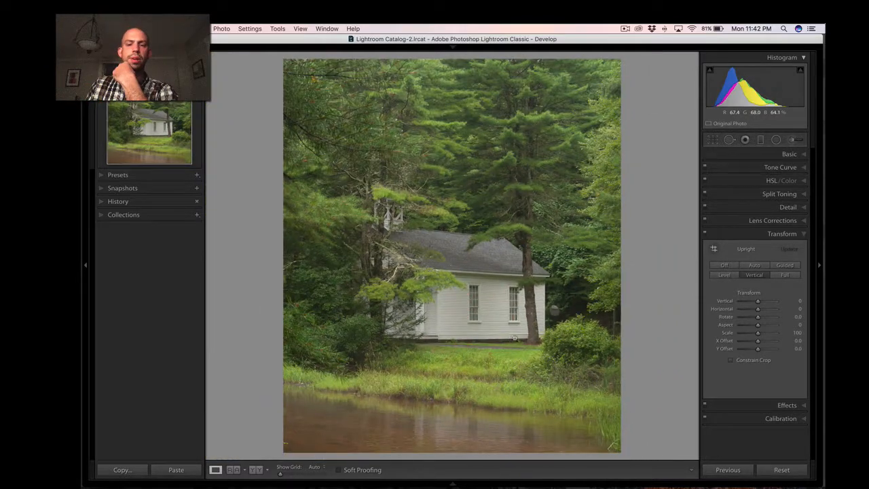
pyautogui.click(558, 310)
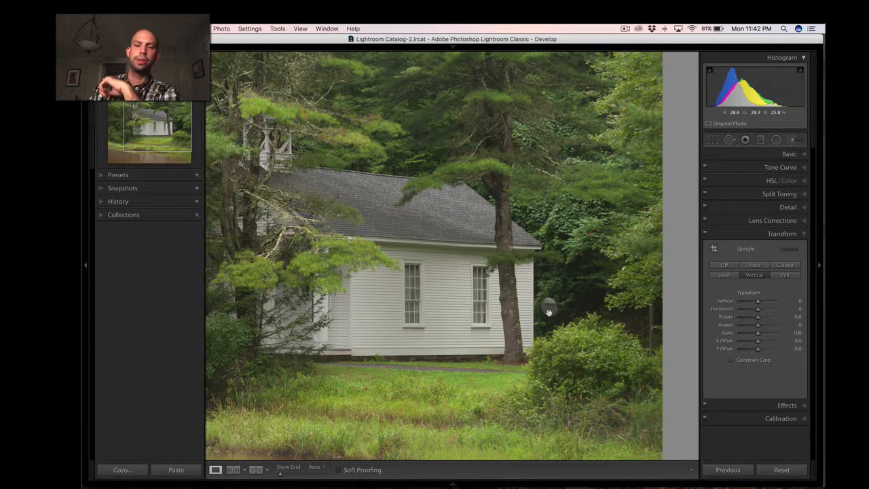
pyautogui.click(452, 319)
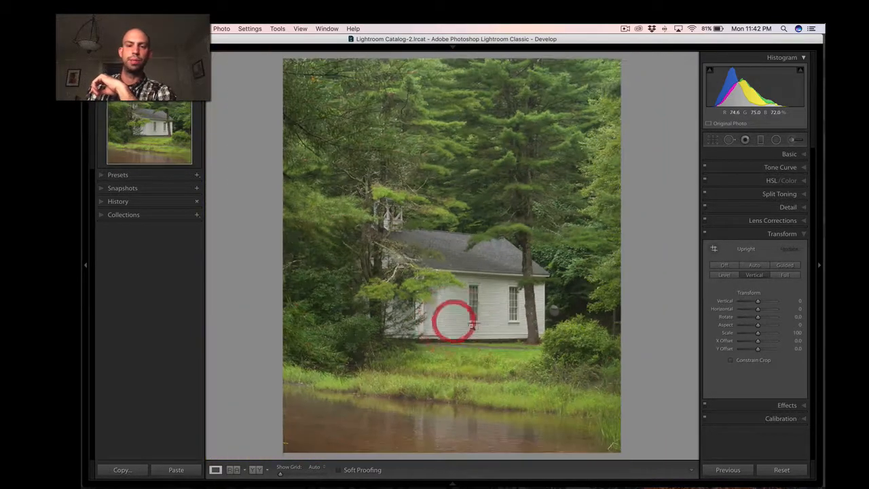
pyautogui.click(452, 311)
pyautogui.click(450, 309)
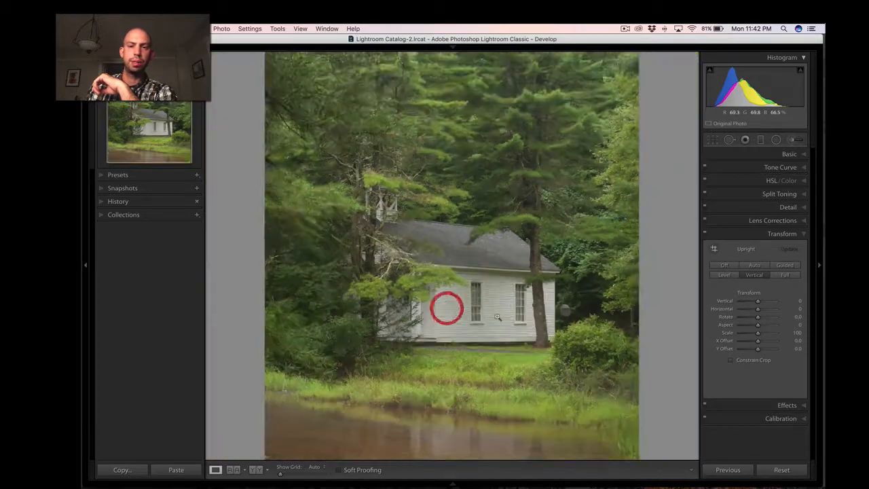
pyautogui.click(562, 317)
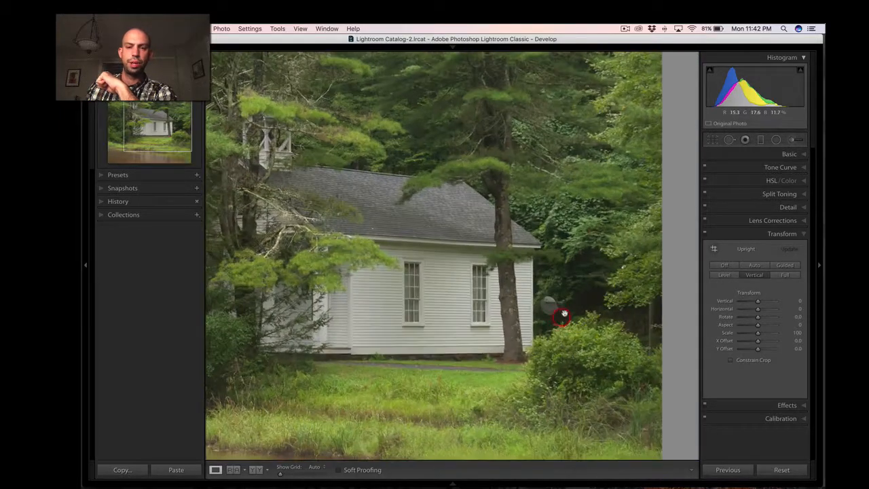
pyautogui.click(386, 292)
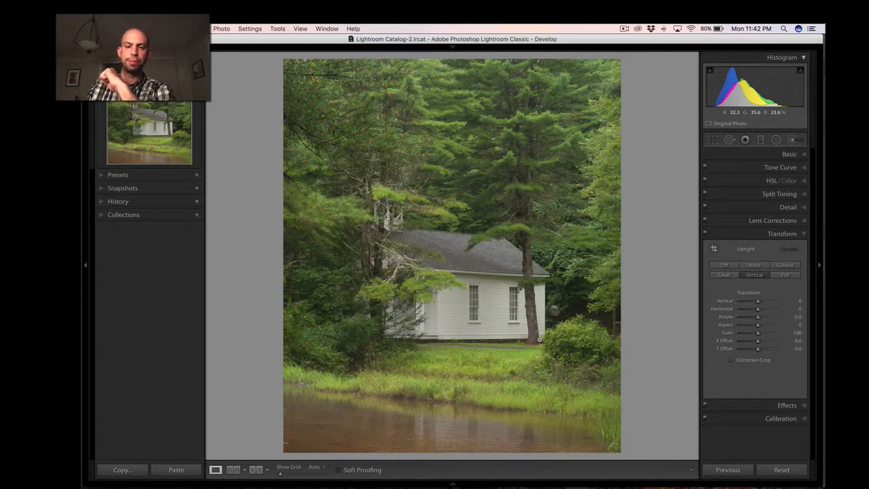
# Shift the full-width crop down to include more water, and check the framing outside and inside the crop view.
pyautogui.press('r')
pyautogui.moveTo(516, 362); pyautogui.dragTo(514, 354)
pyautogui.press('Return')
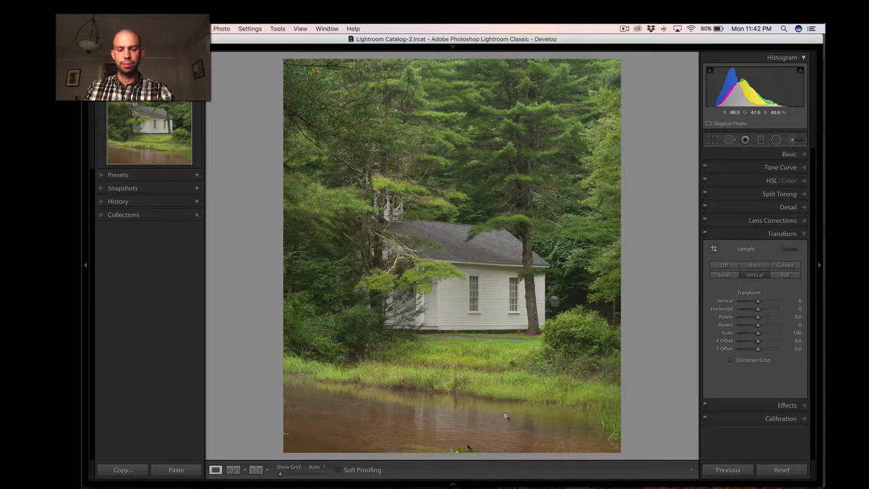
pyautogui.press('g')
pyautogui.press('f')
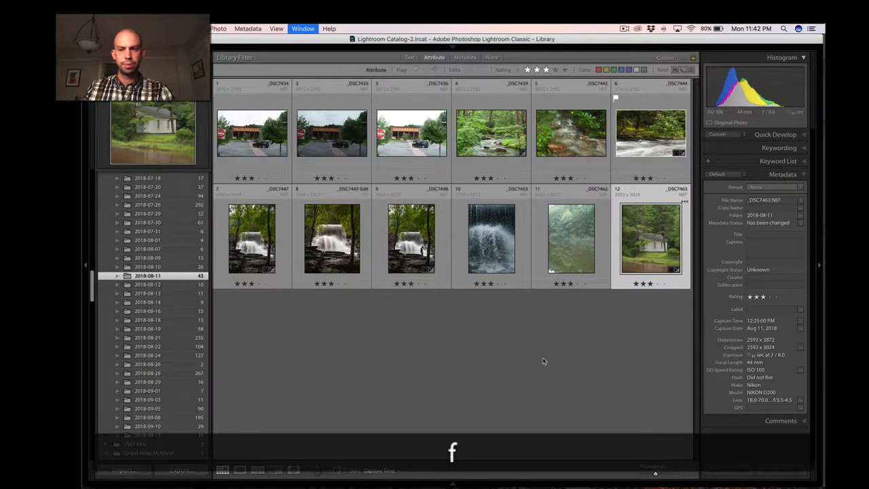
pyautogui.press('r')
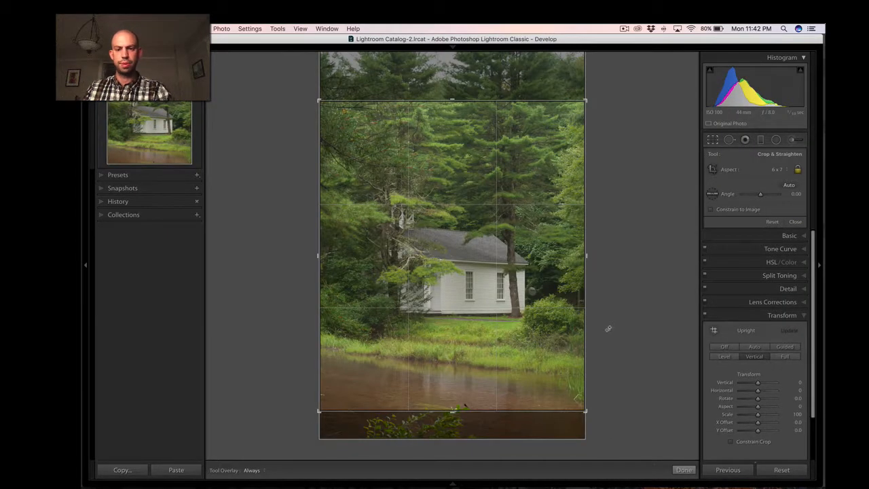
pyautogui.press('Return')
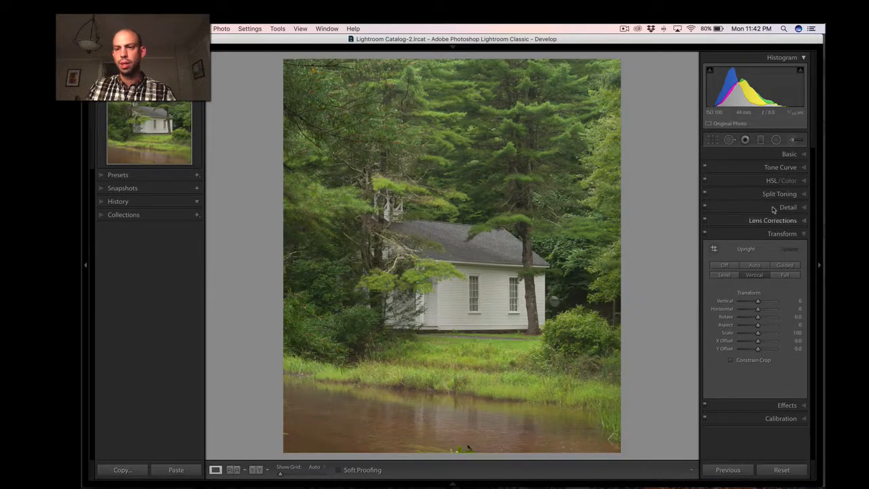
# Set Whites to +90 and Blacks to -30 for the building photo, and compare the result with the original version.
pyautogui.click(787, 154)
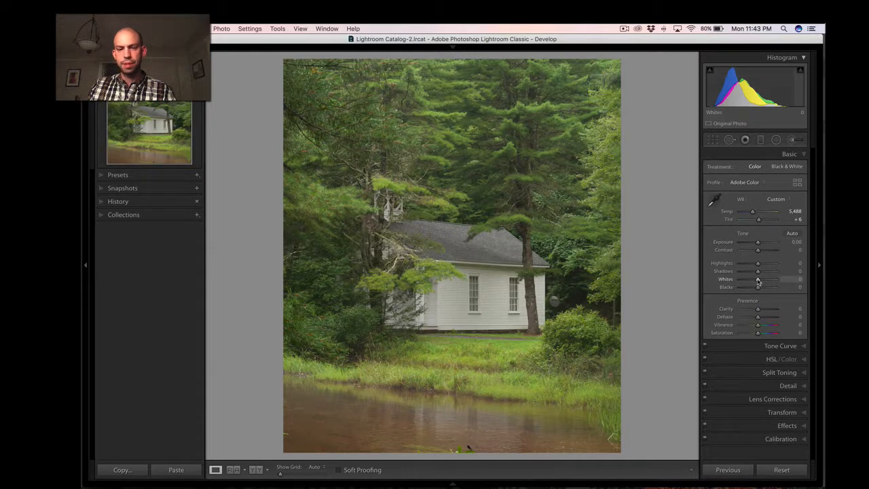
pyautogui.moveTo(759, 281); pyautogui.dragTo(771, 284)
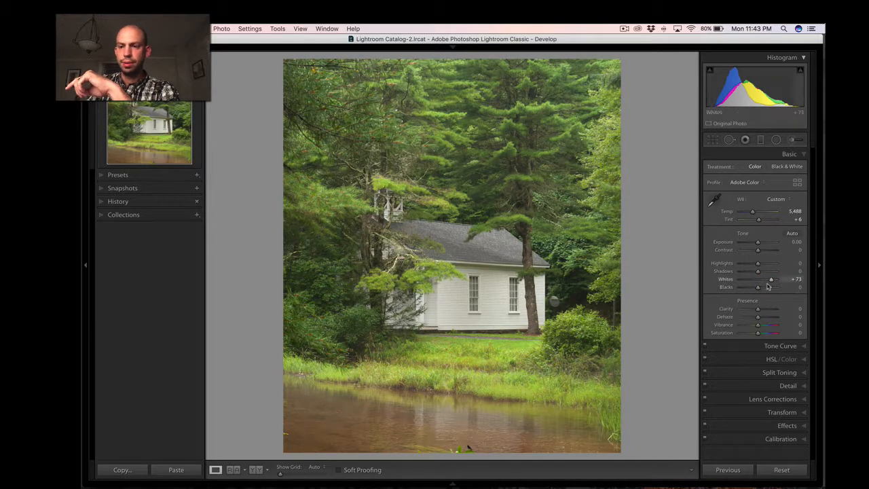
pyautogui.moveTo(771, 282); pyautogui.dragTo(752, 289)
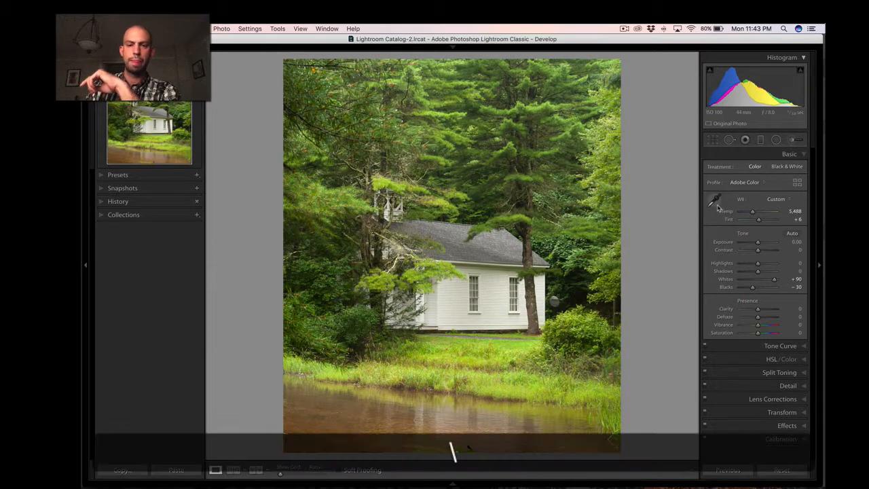
pyautogui.press('\\')
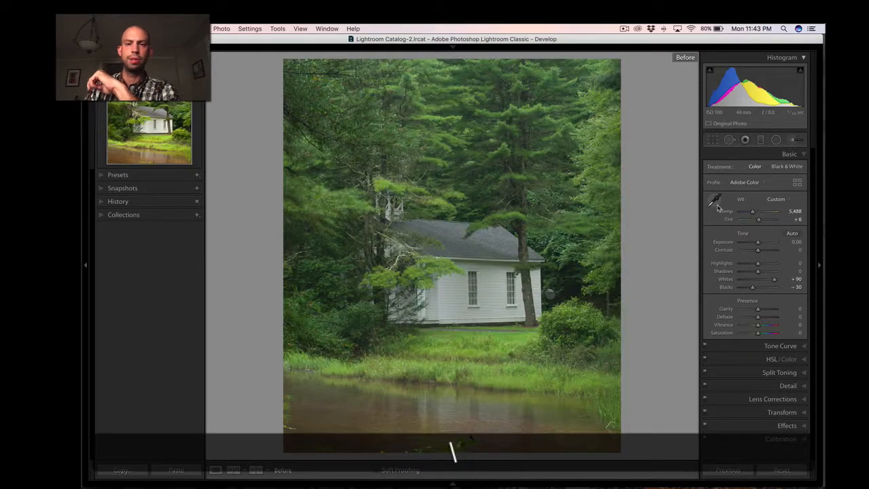
pyautogui.press('\\')
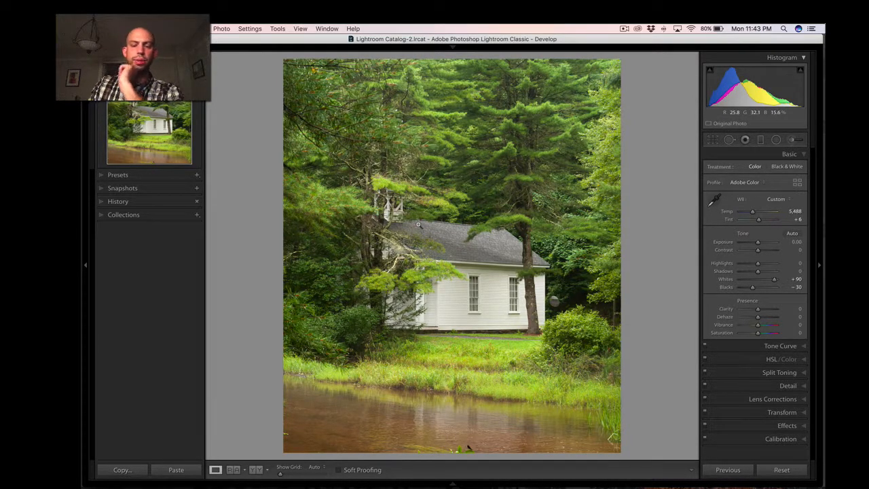
# Try the black and white treatment, and a saturation of -11, on the building photo.
pyautogui.press('v')
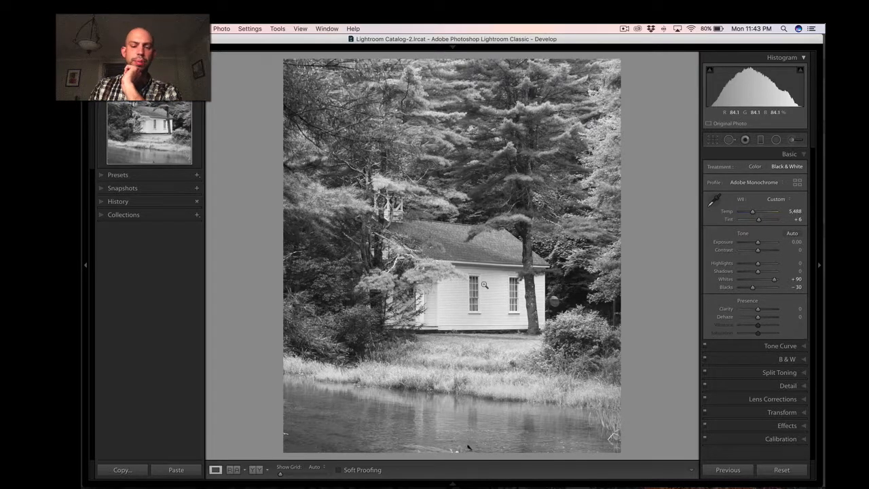
pyautogui.press('v')
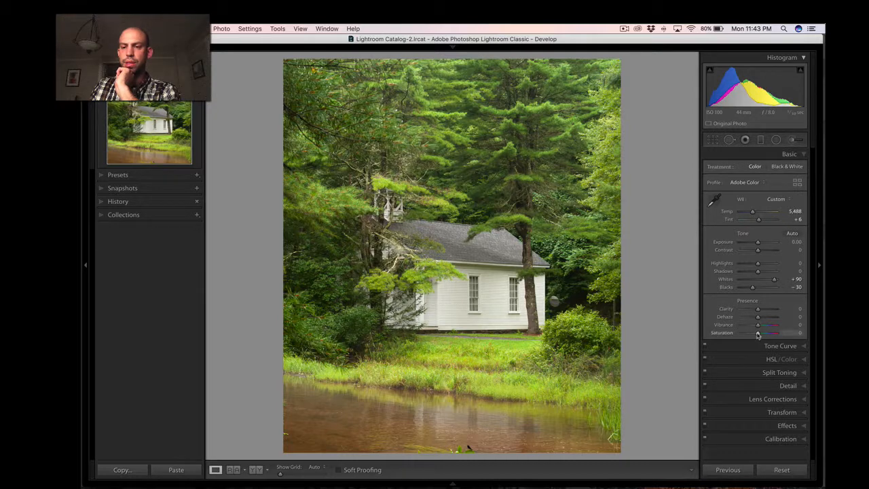
pyautogui.moveTo(758, 336); pyautogui.dragTo(756, 336)
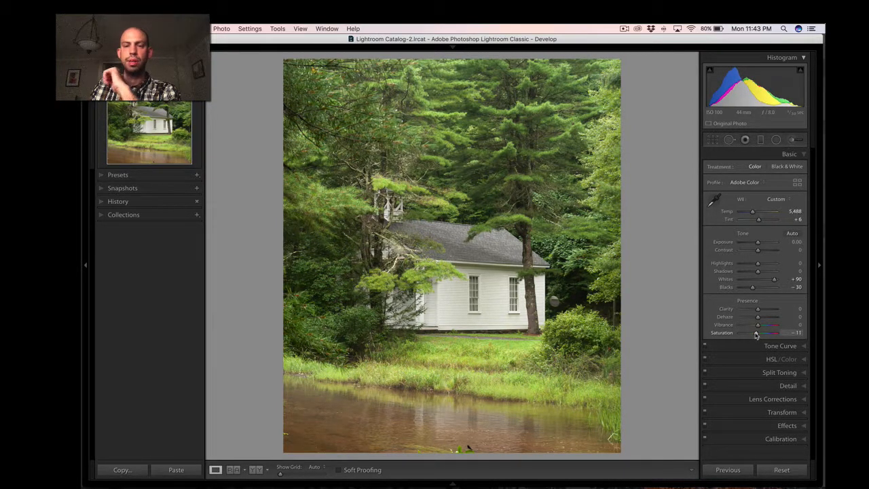
pyautogui.doubleClick(756, 335)
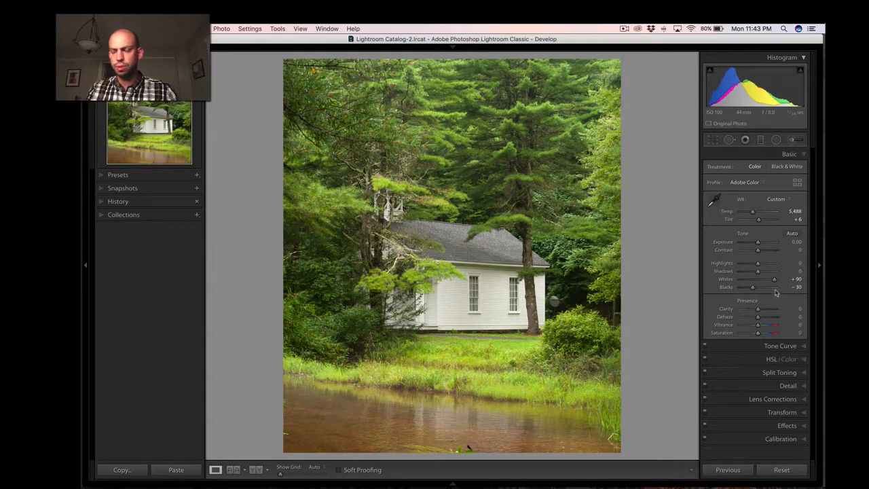
# Raise Clarity to +14 and fine-tune the whites and blacks of the building photo.
pyautogui.moveTo(758, 311); pyautogui.dragTo(762, 313)
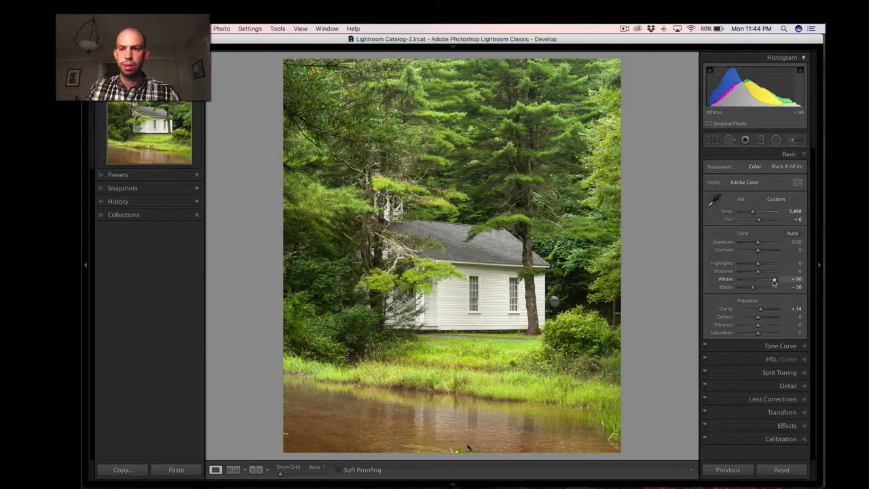
pyautogui.moveTo(773, 282); pyautogui.dragTo(752, 290)
# Set the green Saturation to -12 and Luminance to -33 in the per-colour HSL adjustments of the building photo.
pyautogui.click(774, 359)
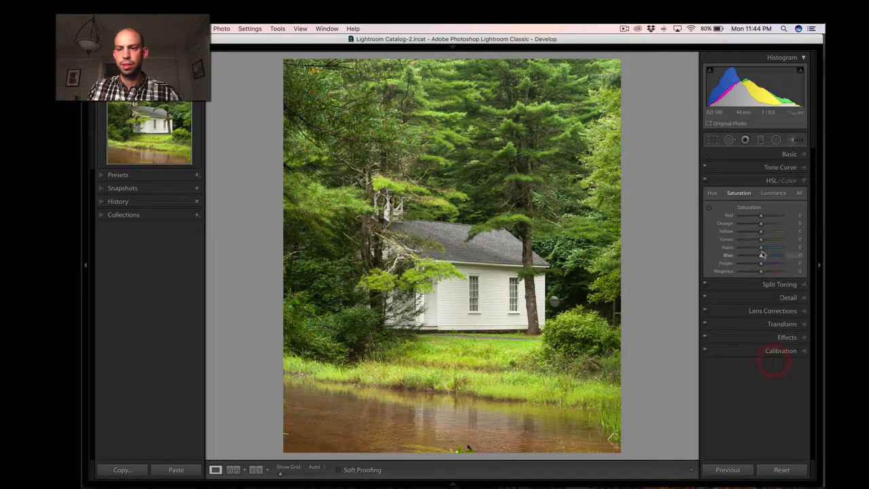
pyautogui.click(787, 180)
pyautogui.click(769, 182)
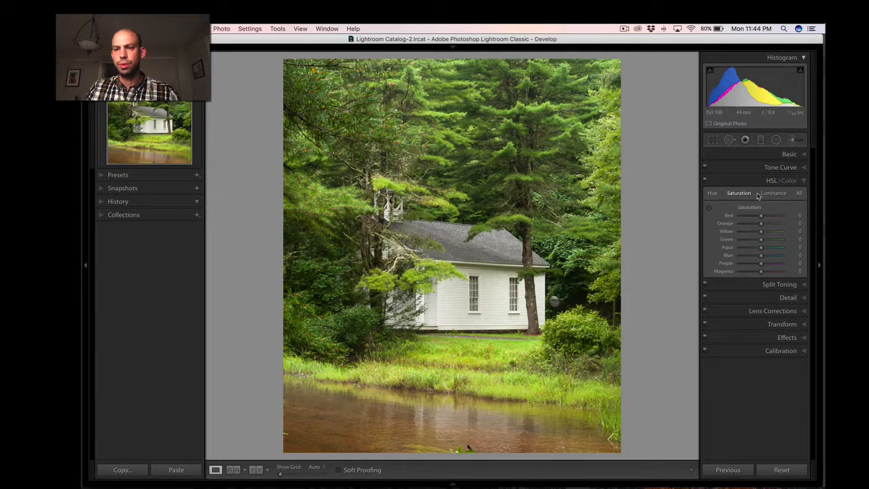
pyautogui.click(790, 181)
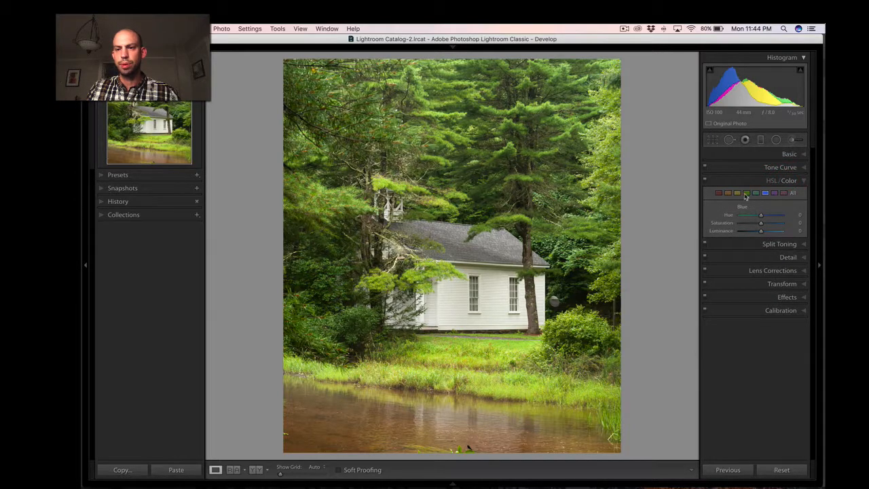
pyautogui.click(746, 193)
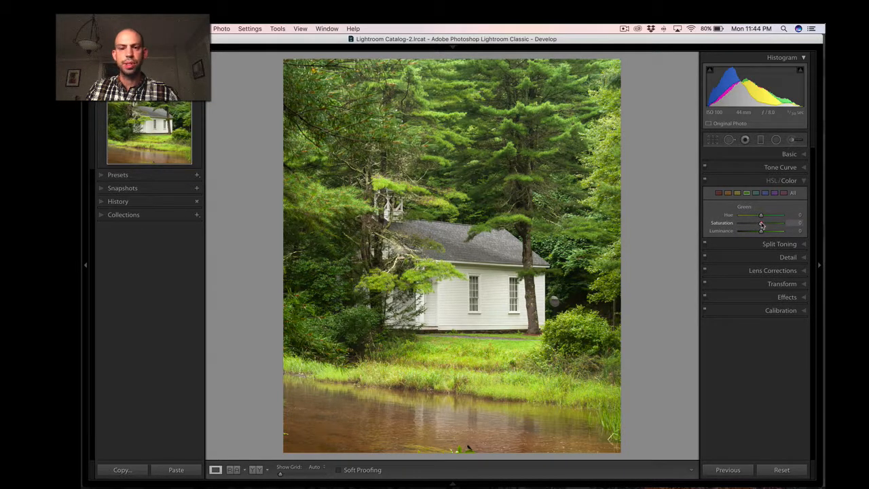
pyautogui.moveTo(762, 225); pyautogui.dragTo(759, 226)
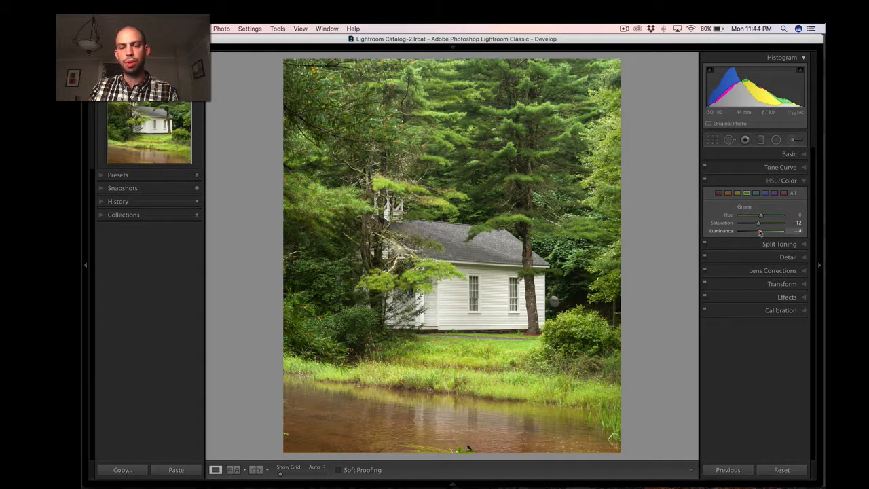
pyautogui.moveTo(761, 232)
pyautogui.mouseDown()
pyautogui.moveTo(731, 238)
pyautogui.moveTo(796, 231)
pyautogui.moveTo(753, 233)
pyautogui.mouseUp()
# Try an aqua Luminance of +82, reset it, and compare the photo with and without the HSL colour adjustments.
pyautogui.click(756, 193)
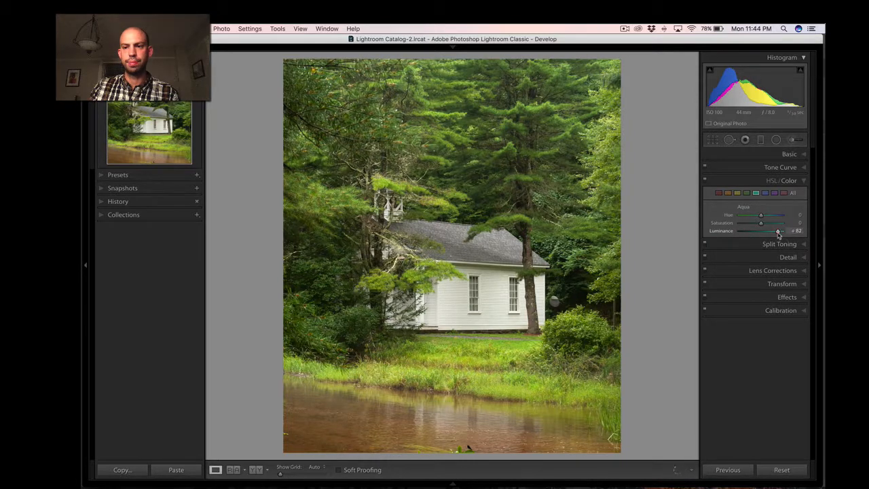
pyautogui.doubleClick(779, 232)
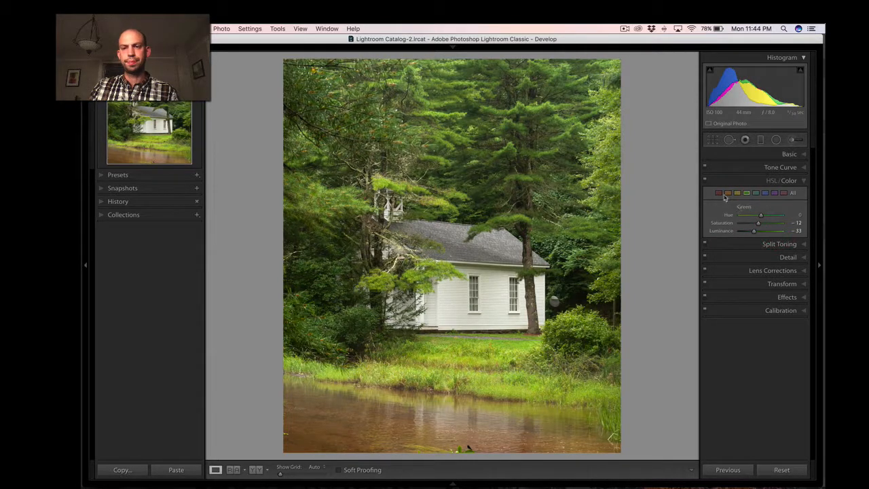
pyautogui.click(704, 181)
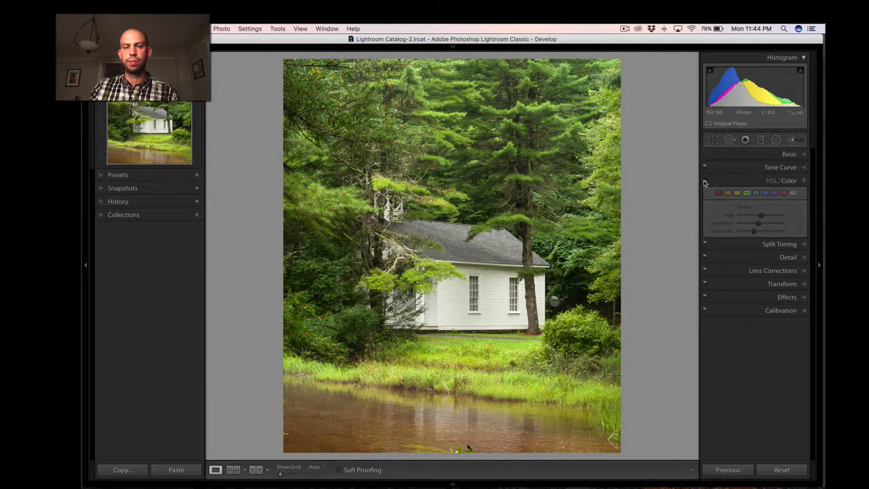
pyautogui.click(705, 181)
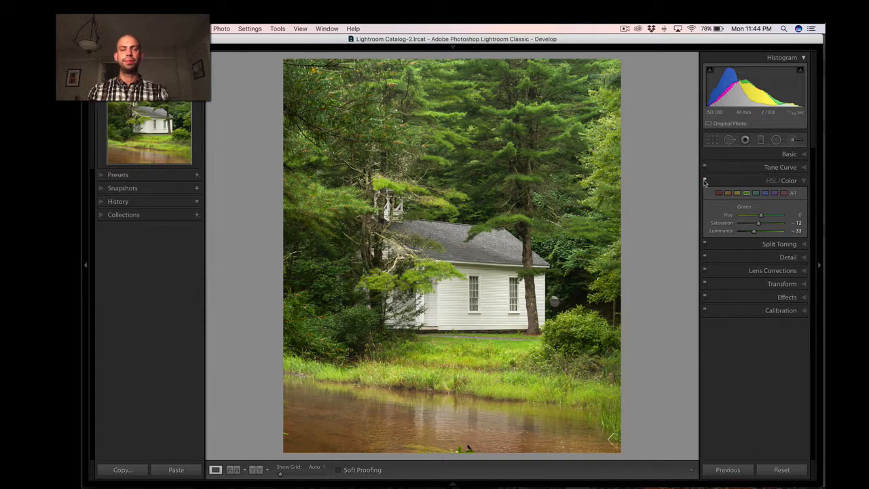
pyautogui.click(704, 180)
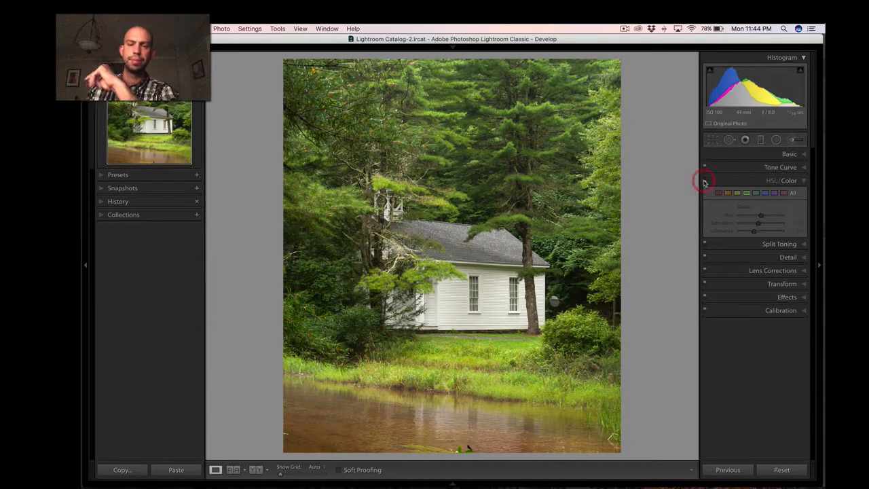
pyautogui.click(704, 181)
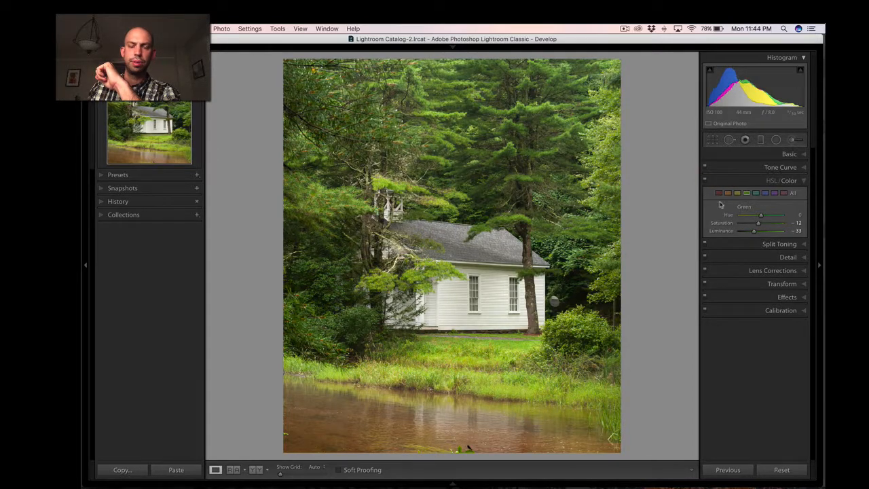
# Set the green Luminance to -27 and Saturation to -24, and preview the photo in black and white.
pyautogui.moveTo(753, 233); pyautogui.dragTo(755, 233)
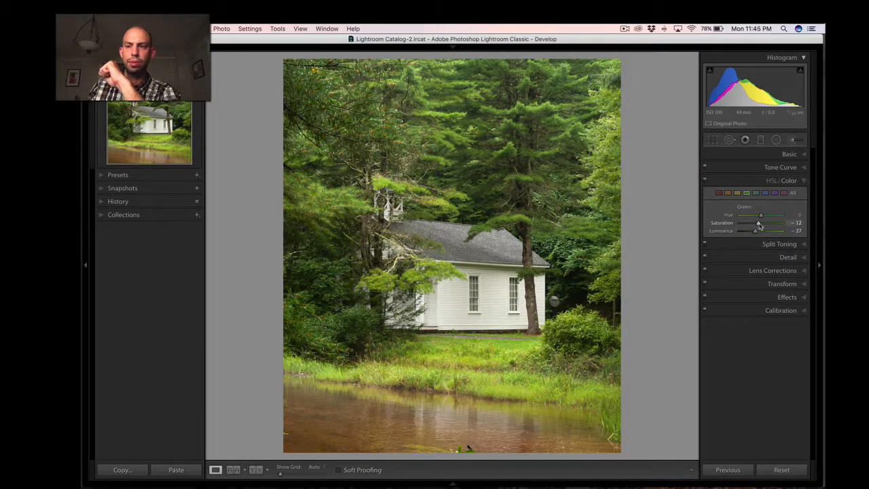
pyautogui.moveTo(756, 225); pyautogui.dragTo(758, 227)
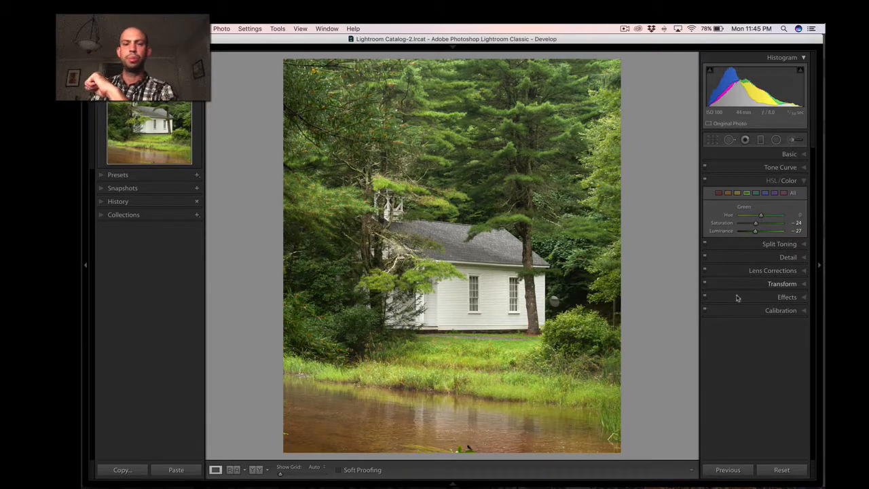
pyautogui.press('v')
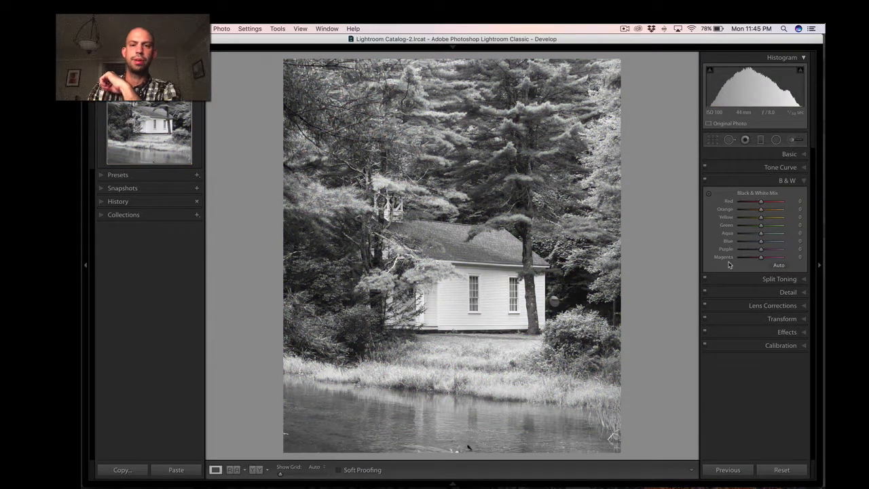
pyautogui.press('v')
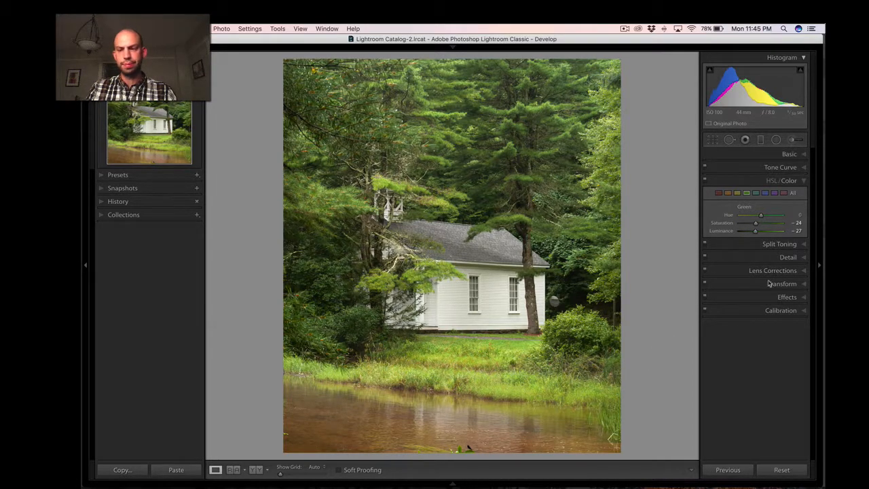
# Set the sharpening Amount to 50 and check the photo's lens correction settings.
pyautogui.click(788, 257)
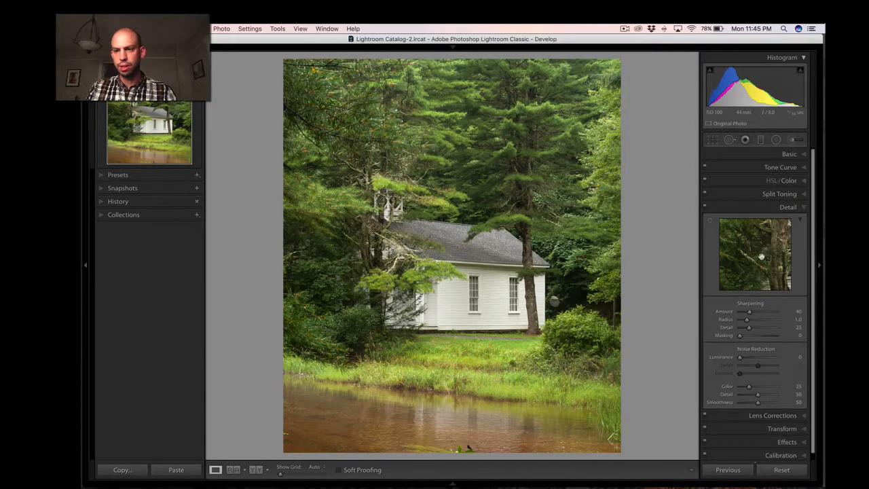
pyautogui.click(792, 310)
pyautogui.write('50')
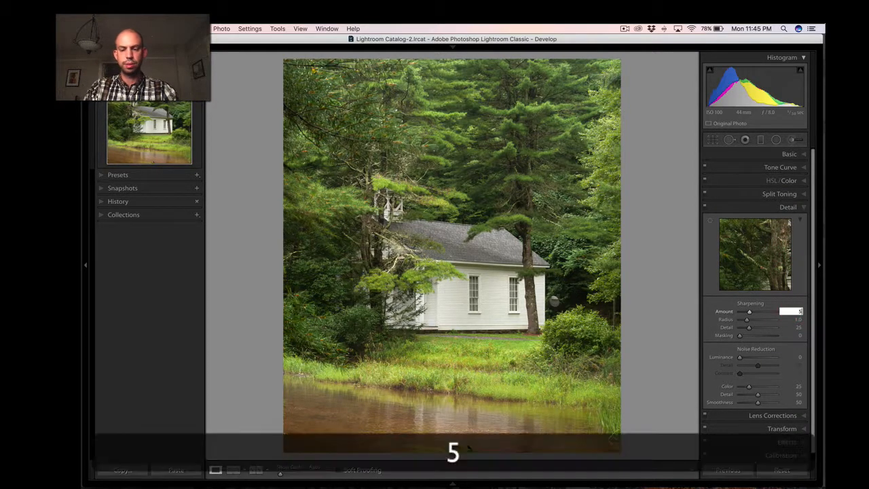
pyautogui.press('Return')
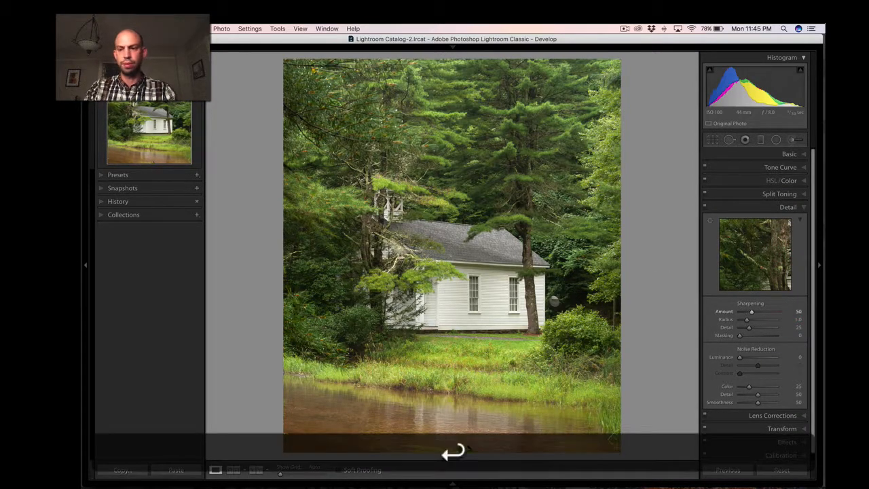
pyautogui.click(782, 415)
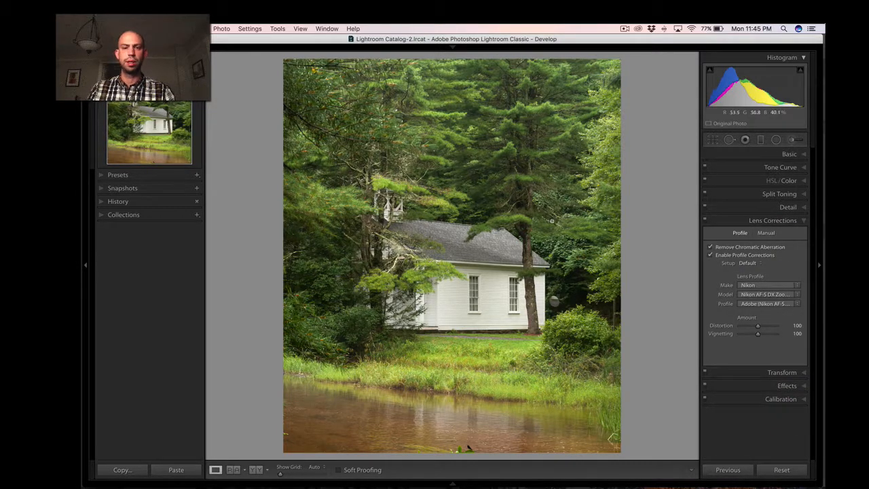
# Open the adjusted building photo for editing in Adobe Photoshop CC 2018.
pyautogui.rightClick(491, 182)
pyautogui.moveTo(522, 262)
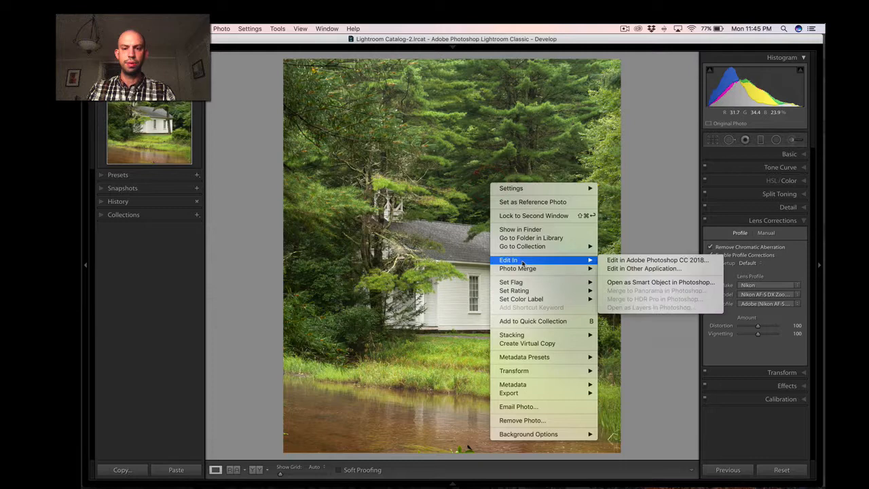
pyautogui.click(606, 263)
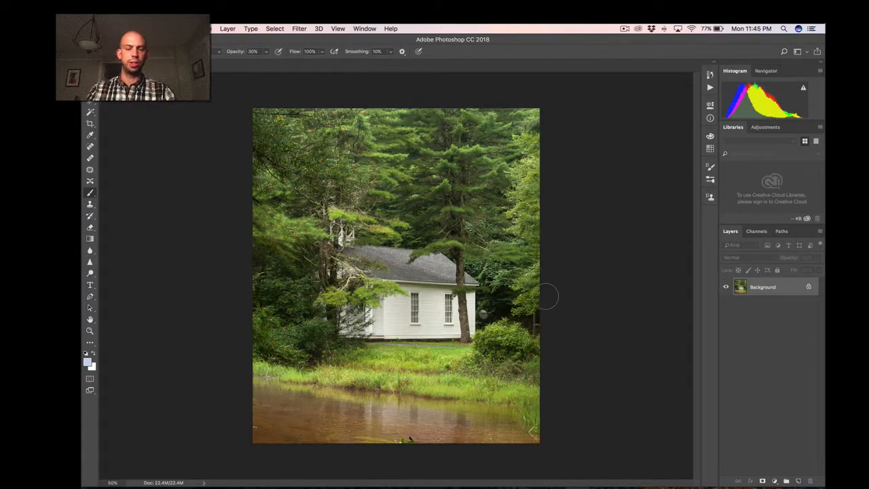
# Create a new layer named clone above the Background layer.
pyautogui.press('super+equal')
pyautogui.press('super+equal')
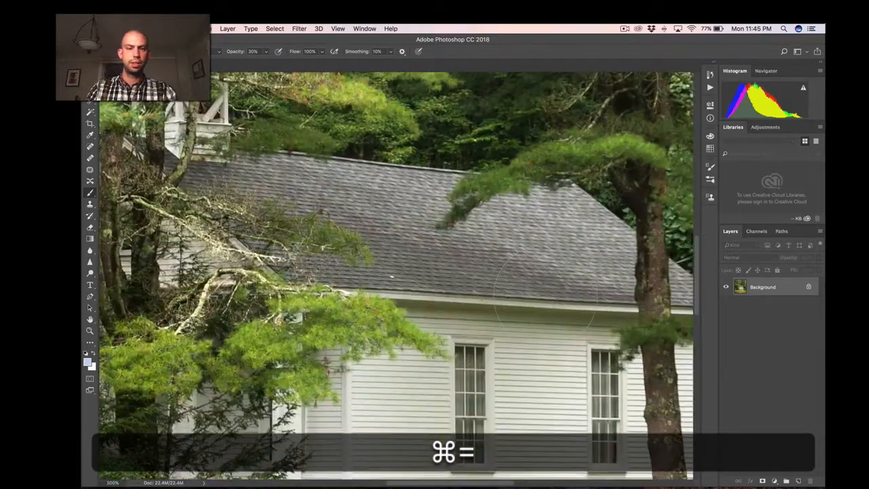
pyautogui.moveTo(572, 356); pyautogui.dragTo(465, 214)
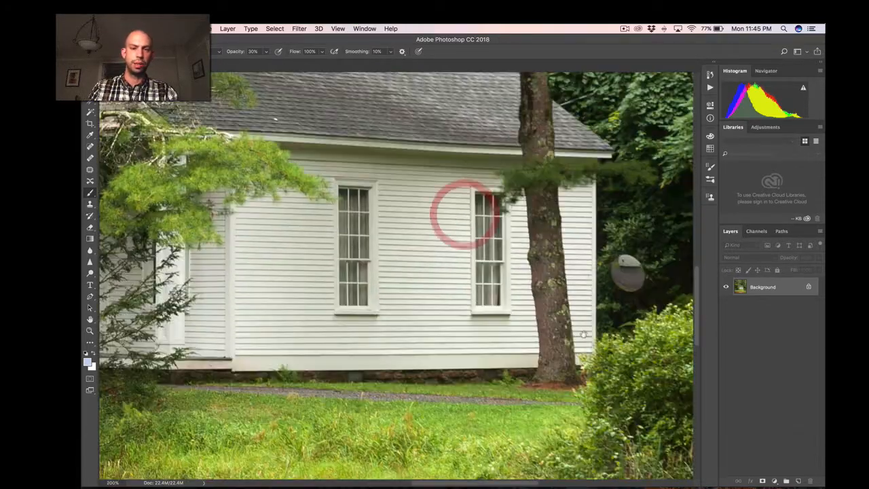
pyautogui.moveTo(582, 335)
pyautogui.mouseDown()
pyautogui.moveTo(472, 295)
pyautogui.moveTo(391, 307)
pyautogui.mouseUp()
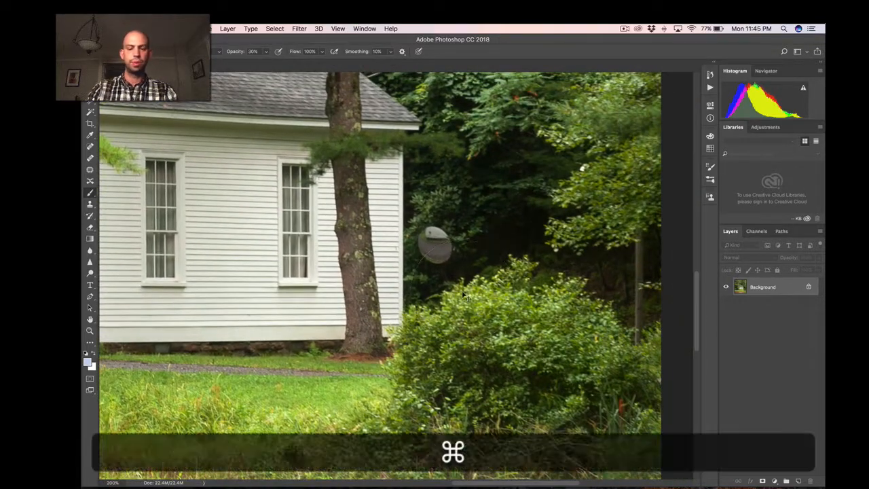
pyautogui.press('super+shift+n')
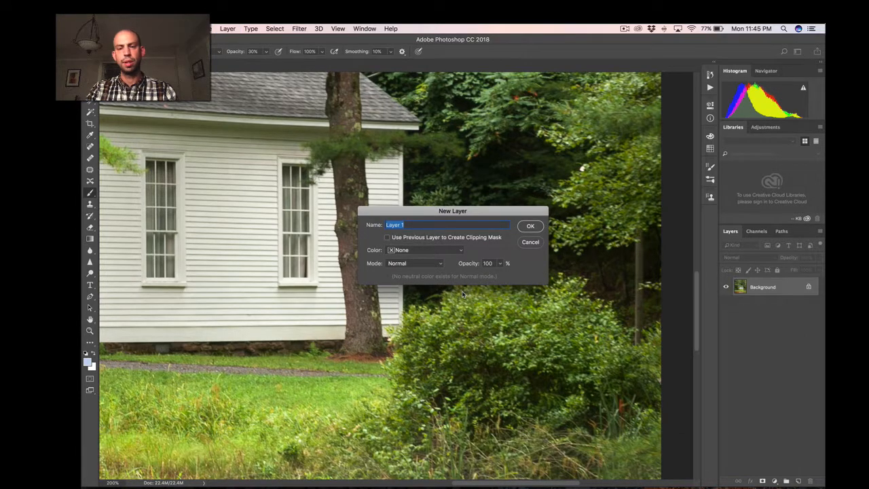
pyautogui.write('clone')
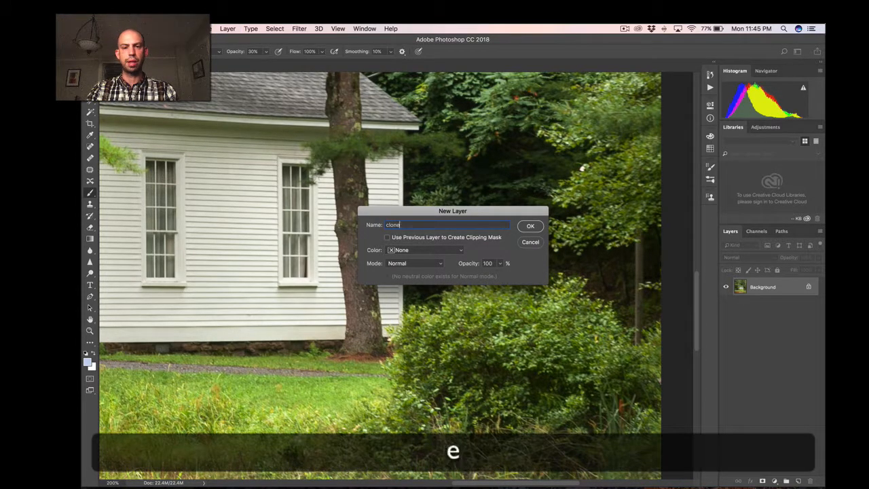
pyautogui.press('Return')
# Switch to the Clone Stamp tool with a brush slightly larger than the round grey object beside the building.
pyautogui.press('space')
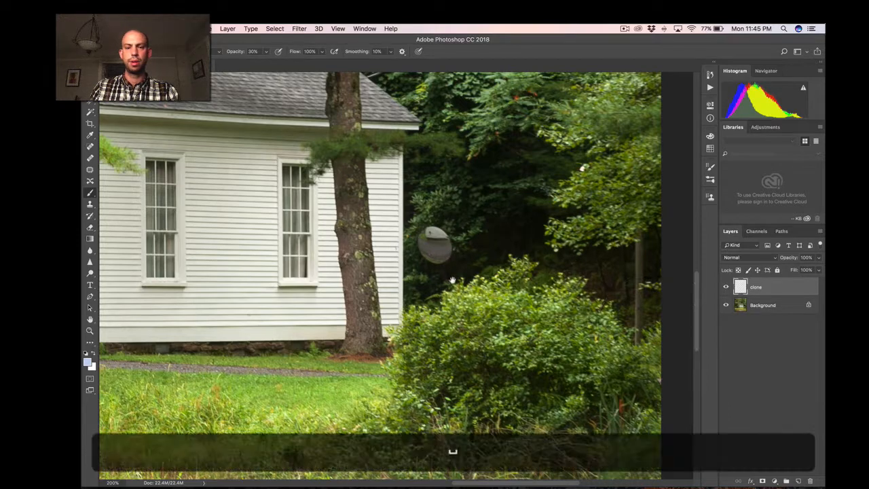
pyautogui.moveTo(452, 284); pyautogui.dragTo(444, 322)
pyautogui.press('[')
pyautogui.press('[')
pyautogui.press('[')
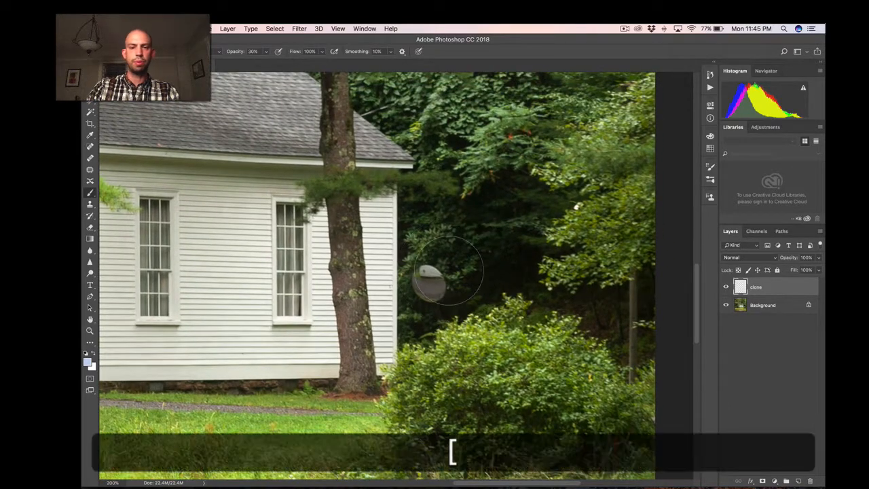
pyautogui.press(']')
pyautogui.press('[')
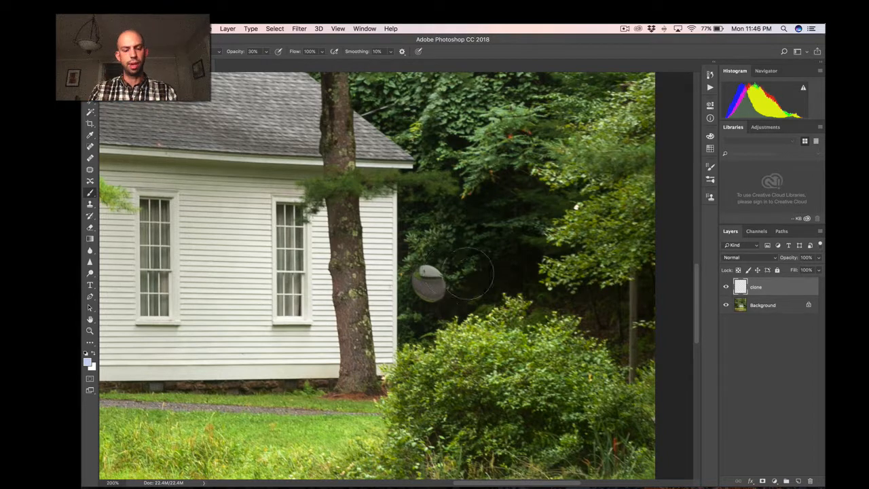
pyautogui.press('s')
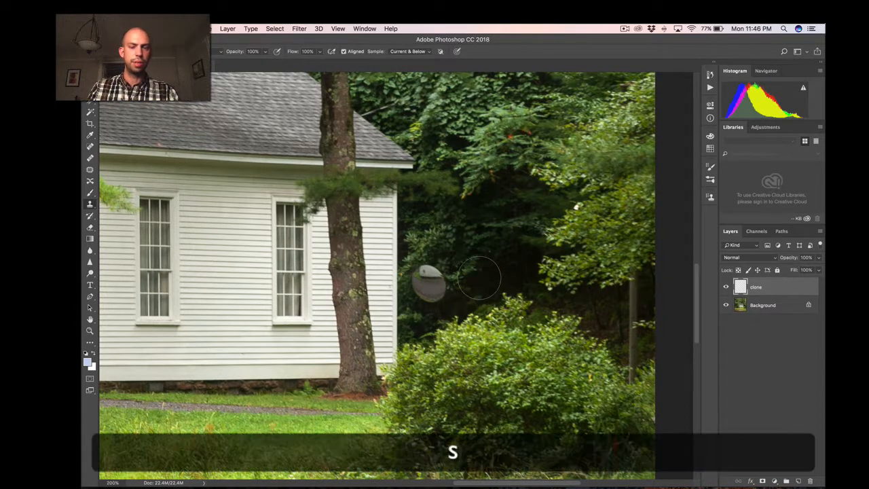
pyautogui.press('[')
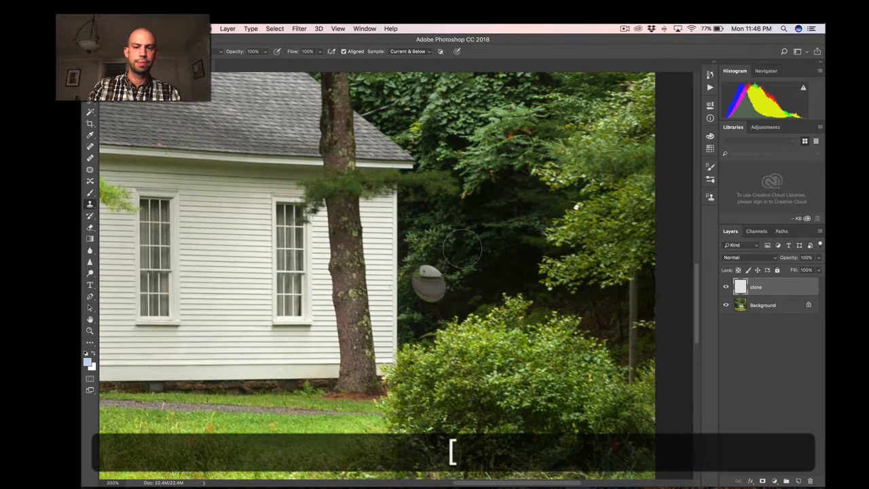
pyautogui.press(']')
pyautogui.press('[')
# Magnify the view to 300% around the round grey object between the building's corner and the bush.
pyautogui.press('space')
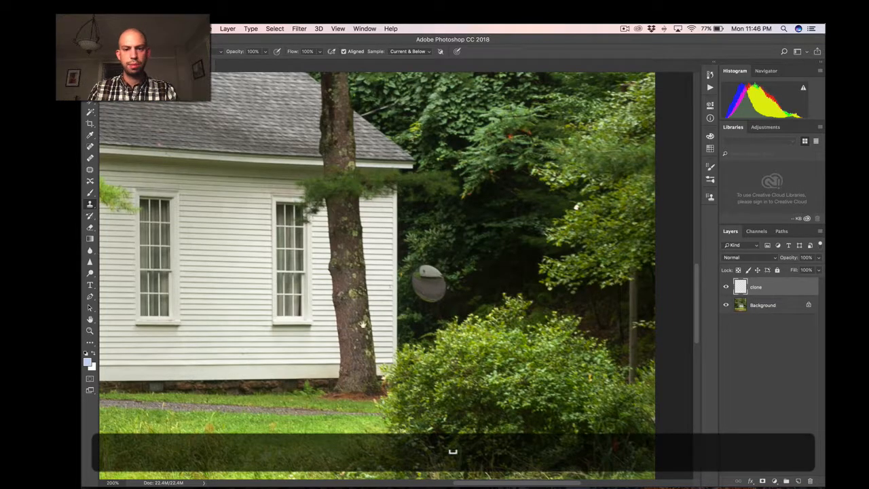
pyautogui.moveTo(362, 324); pyautogui.dragTo(193, 305)
pyautogui.press('super+minus')
pyautogui.press('super+equal')
pyautogui.press('super+equal')
pyautogui.press('super+minus')
pyautogui.press('super+space')
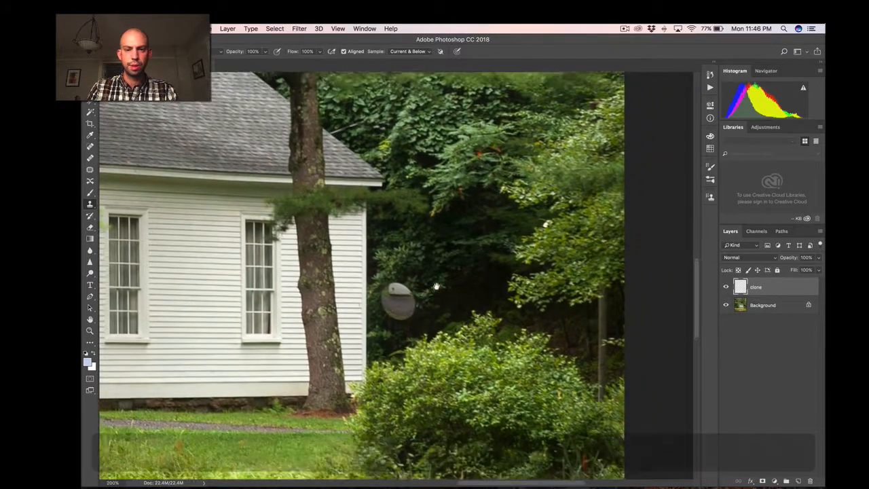
pyautogui.keyDown('super'); pyautogui.click(437, 285); pyautogui.keyUp('super')
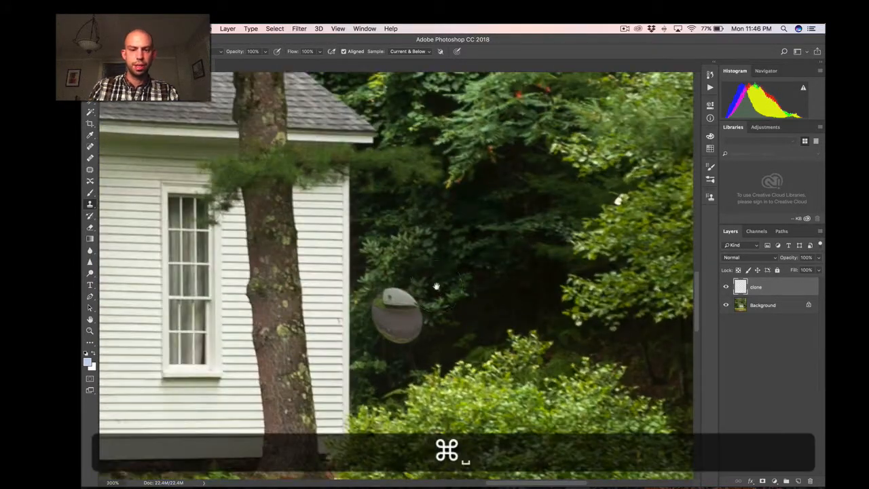
pyautogui.moveTo(423, 284); pyautogui.dragTo(406, 257)
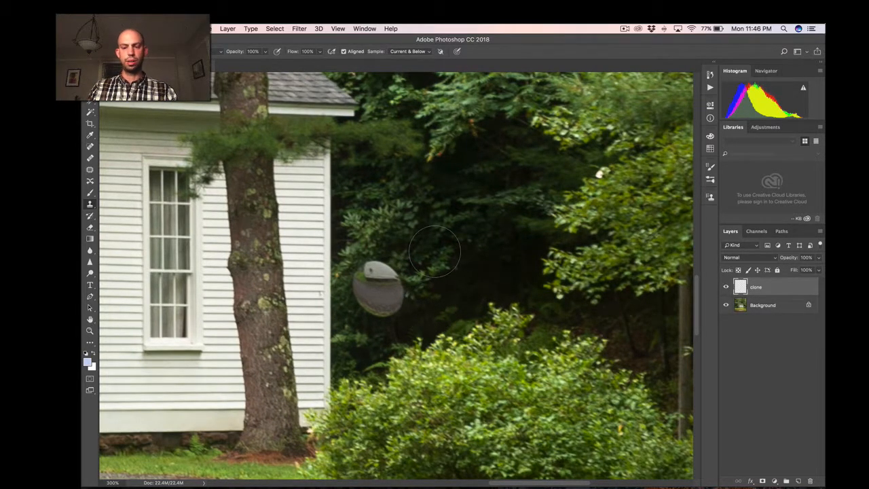
# Clone dark foliage over the round grey object beside the building, using a soft brush slightly larger than the object.
pyautogui.press('[')
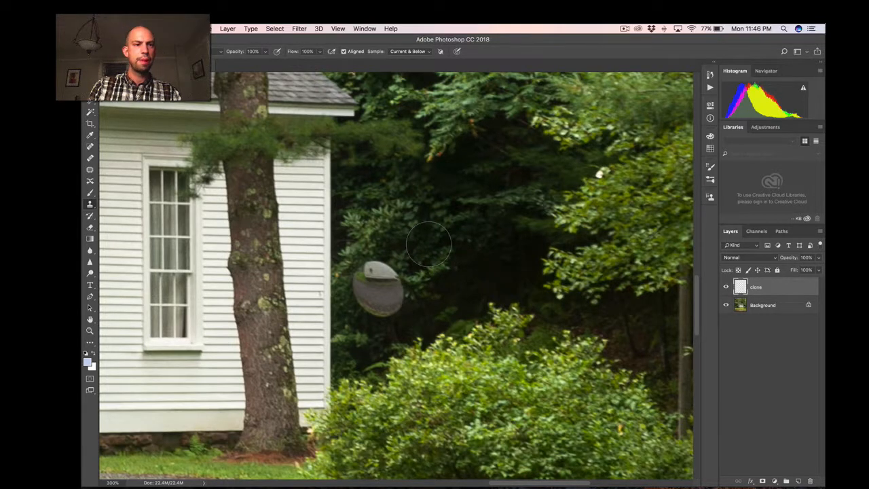
pyautogui.hotkey('shift', '[')
pyautogui.hotkey('shift', ']')
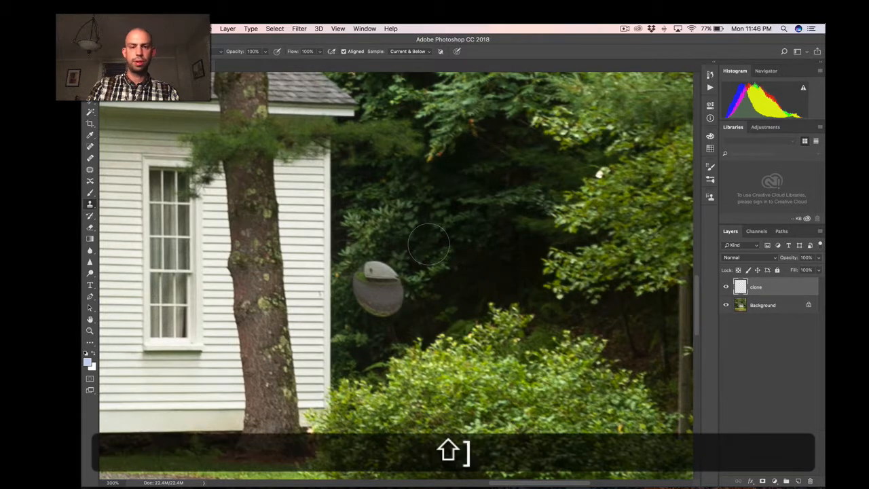
pyautogui.press(']')
pyautogui.press(']')
pyautogui.press('alt')
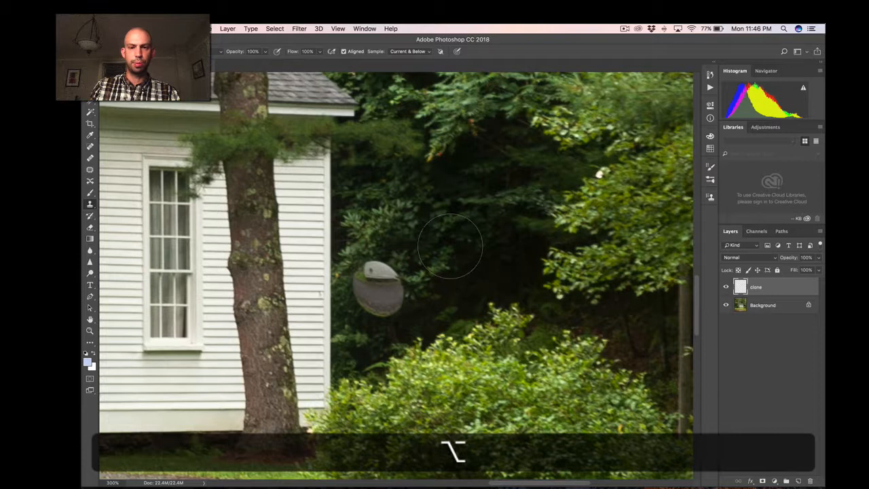
pyautogui.keyDown('alt'); pyautogui.click(489, 236); pyautogui.keyUp('alt')
pyautogui.click(374, 282)
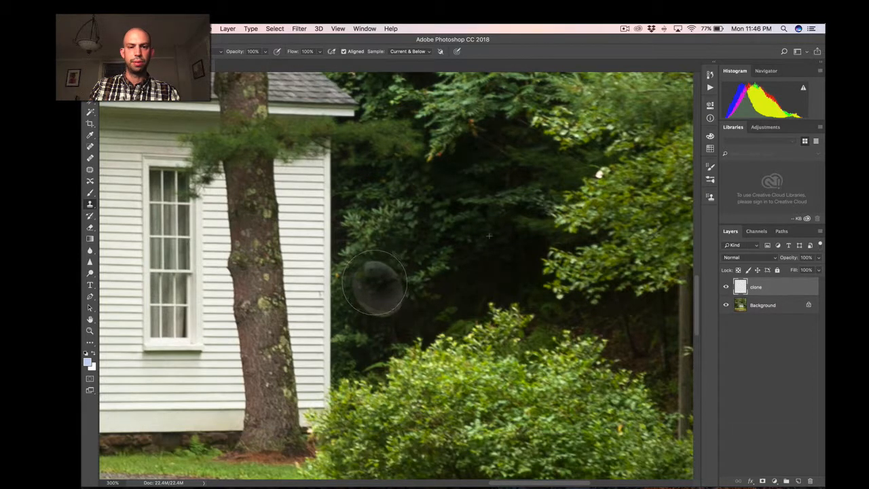
pyautogui.moveTo(374, 283)
pyautogui.mouseDown()
pyautogui.moveTo(378, 301)
pyautogui.moveTo(394, 301)
pyautogui.mouseUp()
# Resample the nearby dark foliage and clone it once more over the spot of the removed object to blend it.
pyautogui.press('alt')
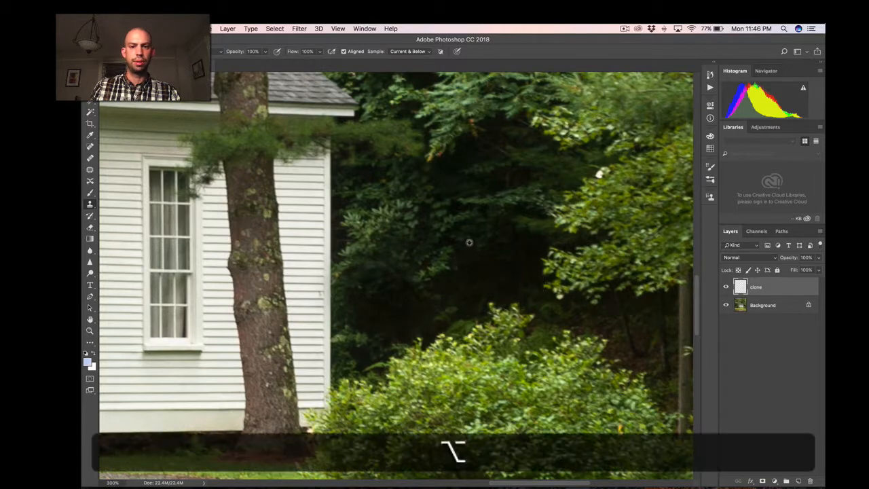
pyautogui.keyDown('alt'); pyautogui.click(469, 243); pyautogui.keyUp('alt')
pyautogui.click(379, 280)
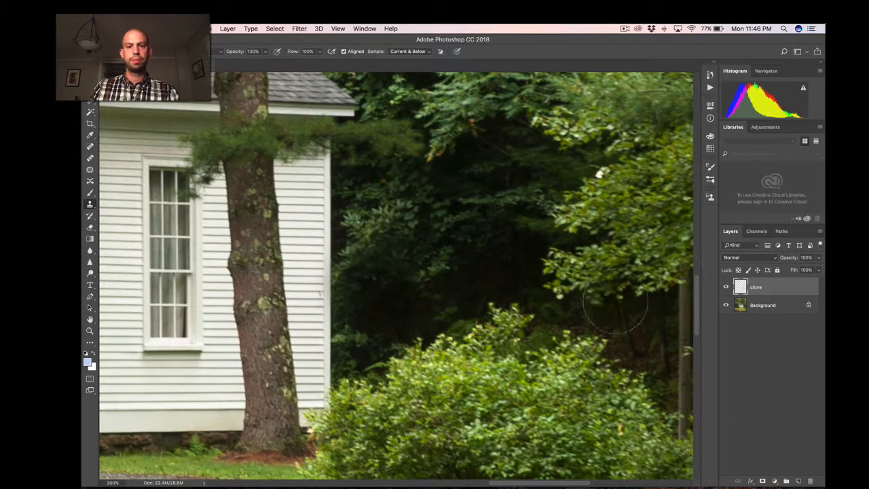
# Check the cloned foliage from 100% up to 400% magnification and make the Clone Stamp brush smaller.
pyautogui.press('super+minus')
pyautogui.press('super+minus')
pyautogui.press('super+equal')
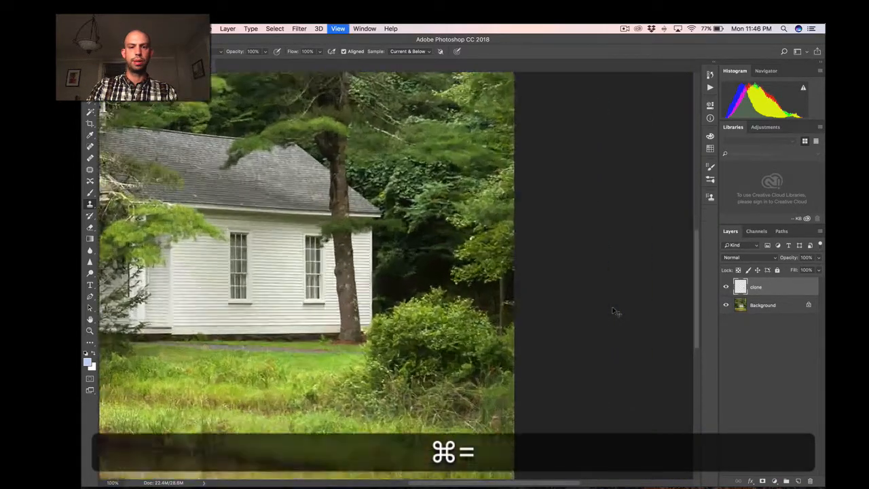
pyautogui.press('super+equal')
pyautogui.press('super+equal')
pyautogui.press('super+equal')
pyautogui.press('[')
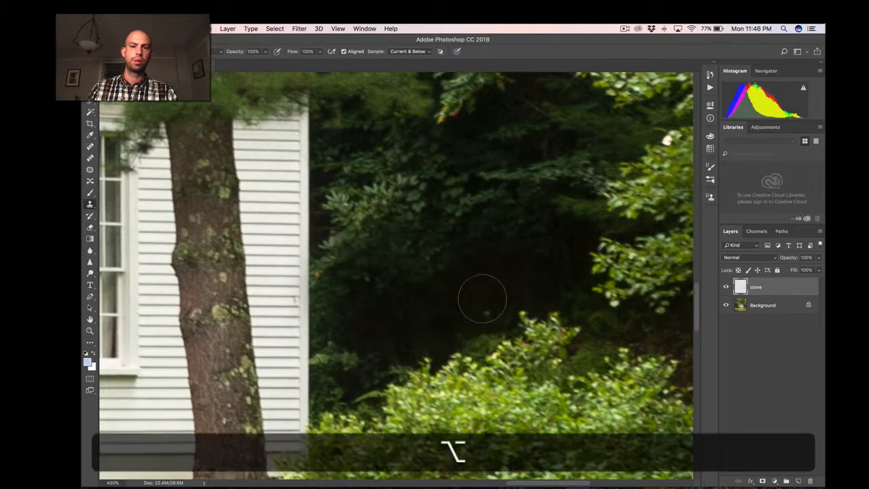
# Compare the photo at 100% with the clone layer hidden and shown.
pyautogui.press('alt+super+minus')
pyautogui.press('super+minus')
pyautogui.press('super+minus')
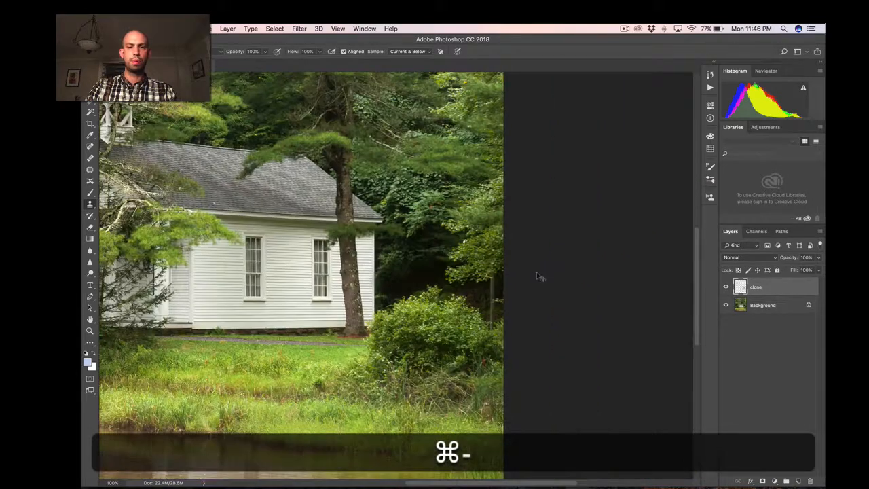
pyautogui.press('super+minus')
pyautogui.press('super+equal')
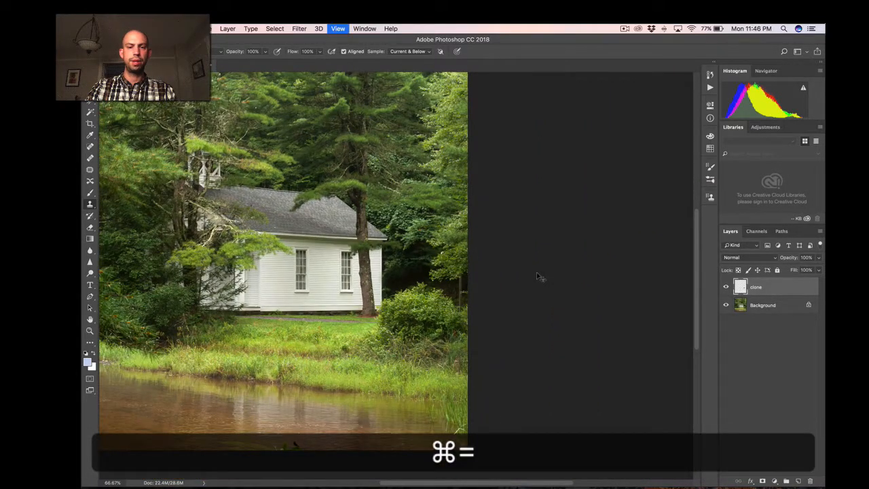
pyautogui.click(725, 288)
pyautogui.click(725, 288)
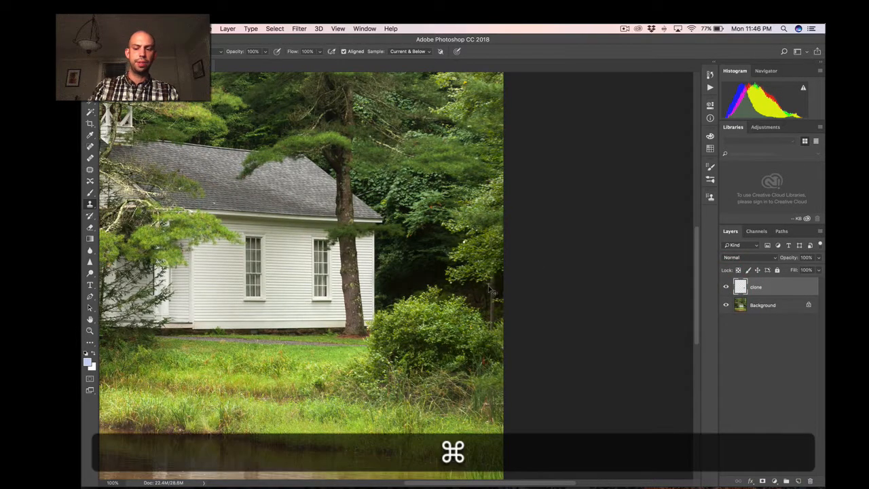
# Inspect the whole photo, then magnify to 200% around the green leaves at the water's bottom edge.
pyautogui.press('super+minus')
pyautogui.press('super+minus')
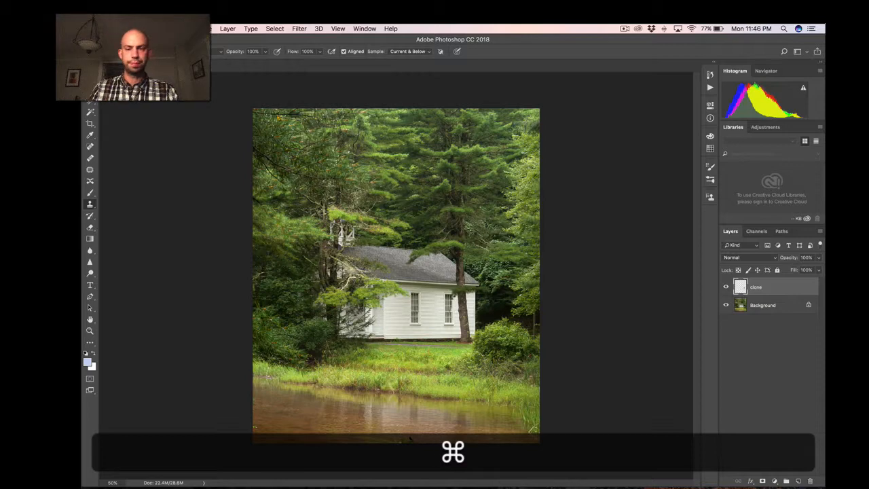
pyautogui.press('super+equal')
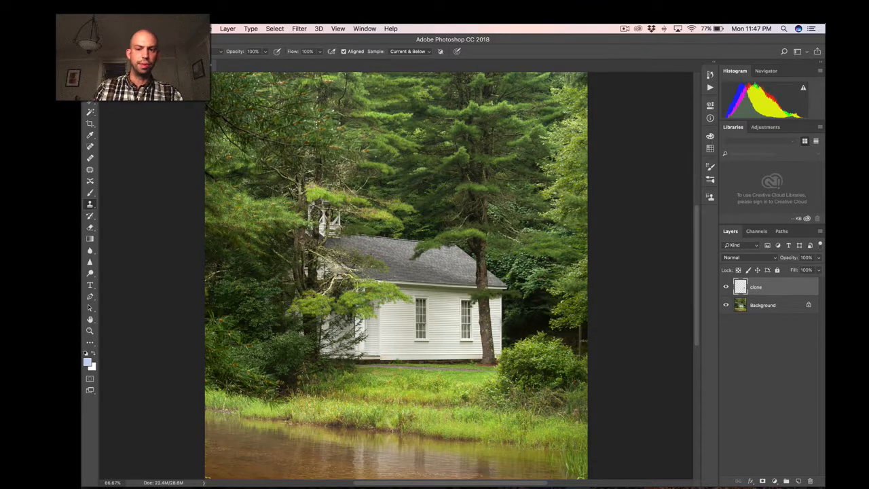
pyautogui.scroll(-5, 455, 409)
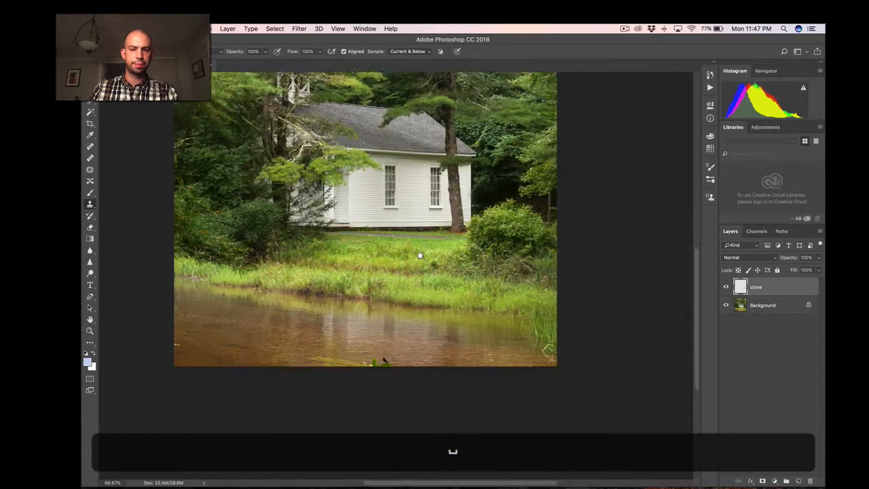
pyautogui.press('super+equal')
pyautogui.press('super+equal')
pyautogui.press('space')
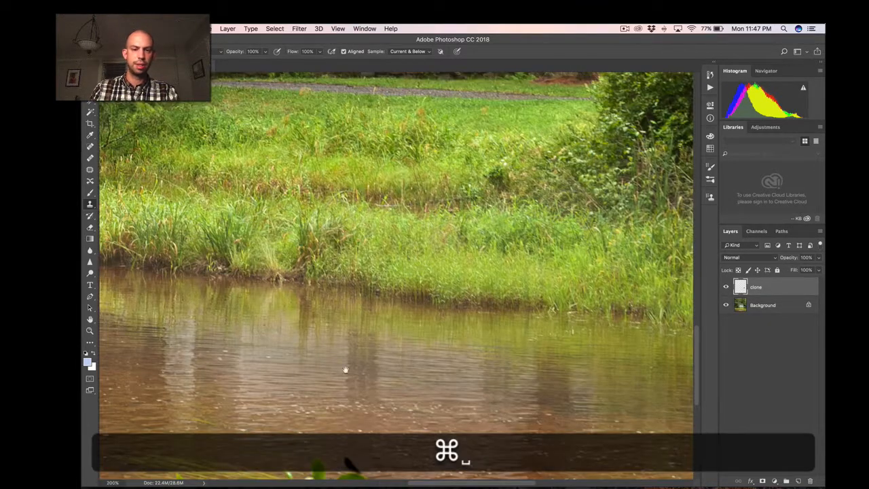
pyautogui.moveTo(346, 368); pyautogui.dragTo(435, 167)
pyautogui.press('super+equal')
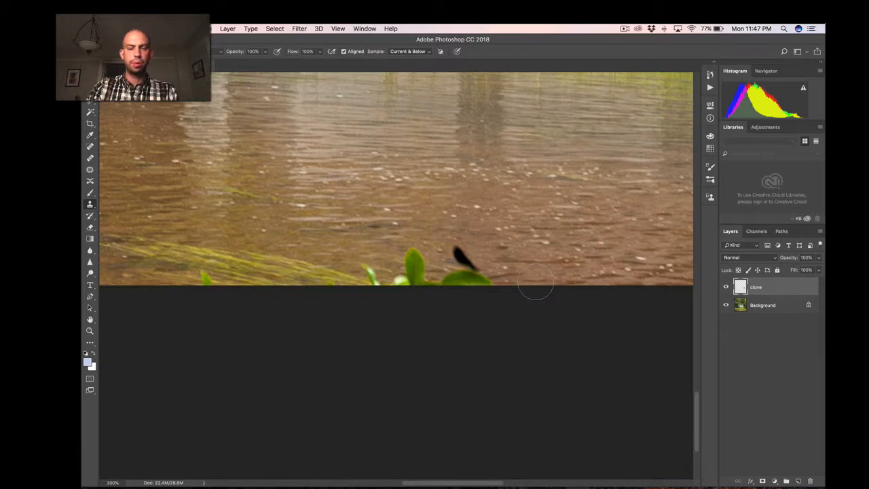
pyautogui.press('super+minus')
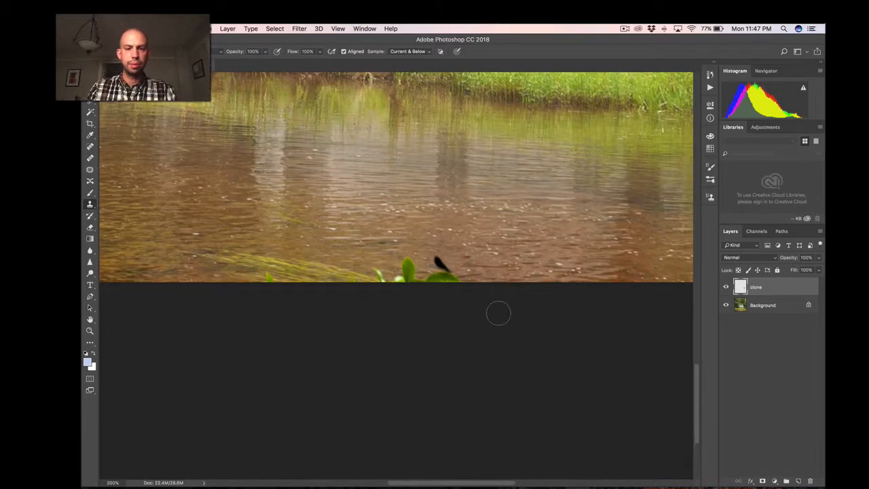
# Try to patch the green leaves and dark shape at the photo's bottom edge with clean water using the Patch tool.
pyautogui.click(90, 170)
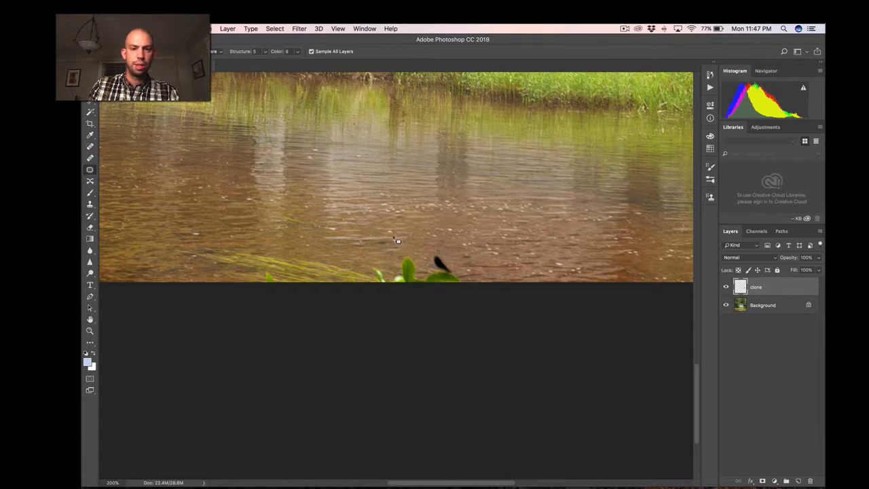
pyautogui.moveTo(400, 320)
pyautogui.mouseDown()
pyautogui.moveTo(481, 306)
pyautogui.moveTo(498, 285)
pyautogui.moveTo(479, 255)
pyautogui.moveTo(444, 233)
pyautogui.mouseUp()
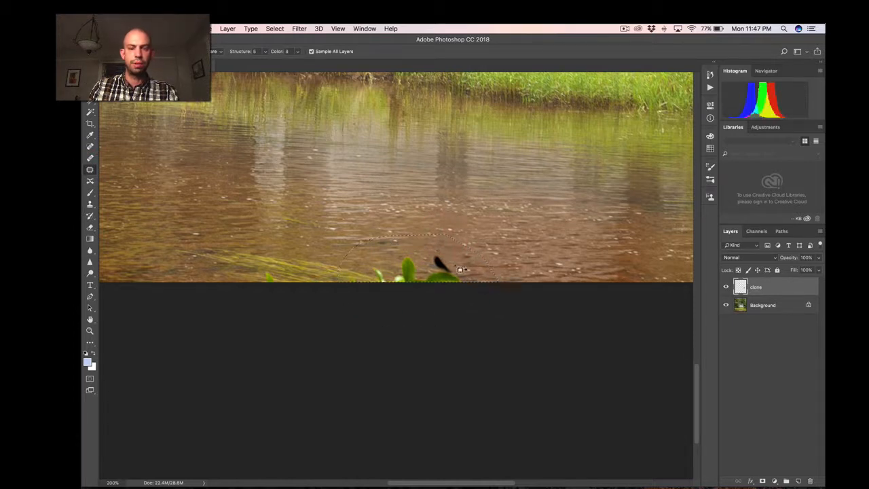
pyautogui.moveTo(448, 263)
pyautogui.mouseDown()
pyautogui.moveTo(342, 269)
pyautogui.moveTo(576, 265)
pyautogui.moveTo(320, 263)
pyautogui.moveTo(258, 249)
pyautogui.moveTo(262, 233)
pyautogui.moveTo(305, 242)
pyautogui.moveTo(495, 223)
pyautogui.moveTo(590, 249)
pyautogui.moveTo(592, 260)
pyautogui.mouseUp()
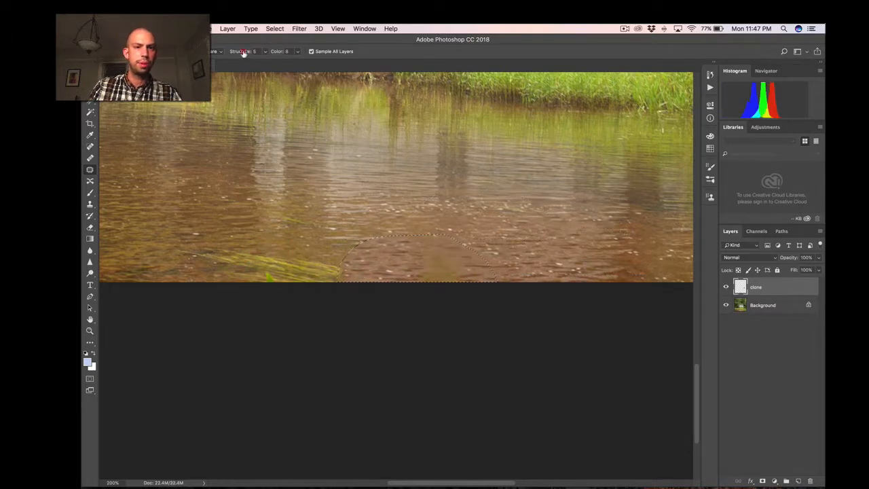
# Set the patch's Structure to 2 and Color to 6, and deselect the patched area.
pyautogui.moveTo(246, 53); pyautogui.dragTo(267, 56)
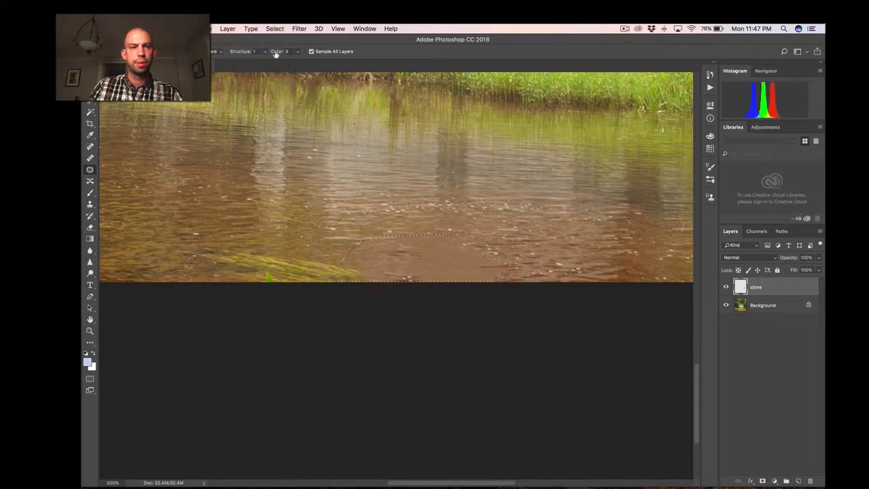
pyautogui.click(241, 54)
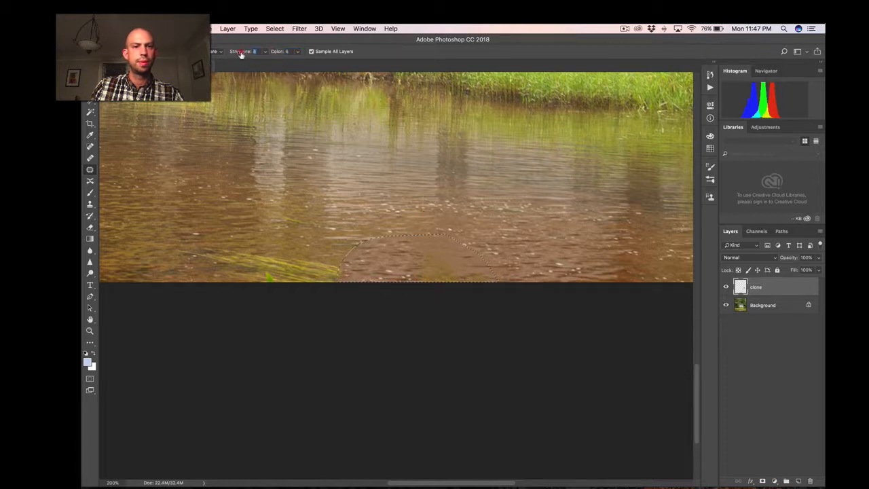
pyautogui.moveTo(241, 54); pyautogui.dragTo(244, 54)
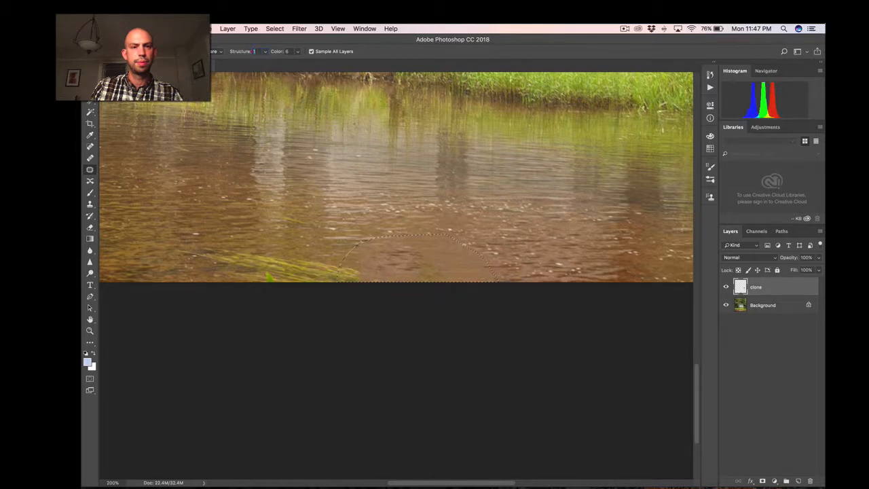
pyautogui.press('Return')
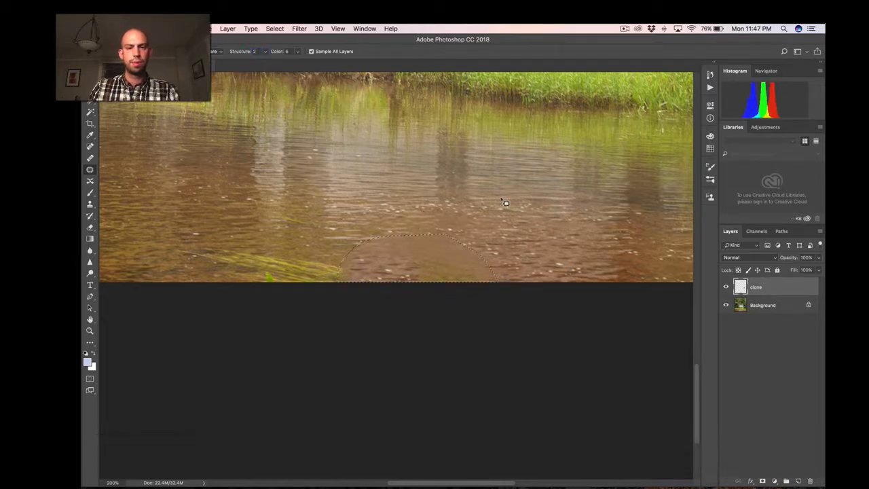
pyautogui.press('Return')
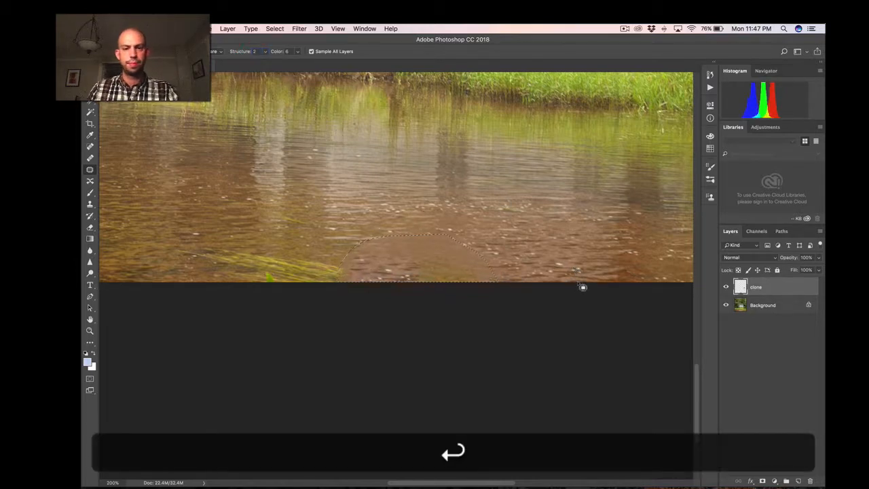
pyautogui.press('super+d')
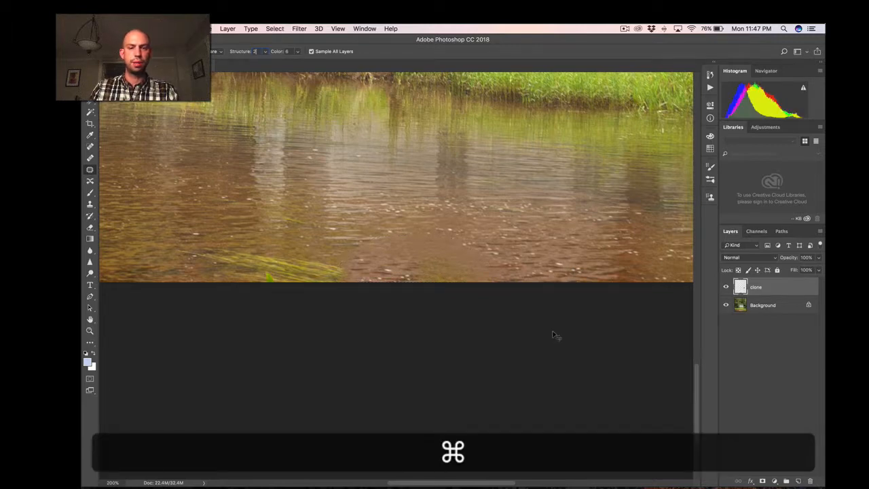
# Undo the patch over the green leaves and clear the selection.
pyautogui.press('super+z')
pyautogui.press('alt+super+z')
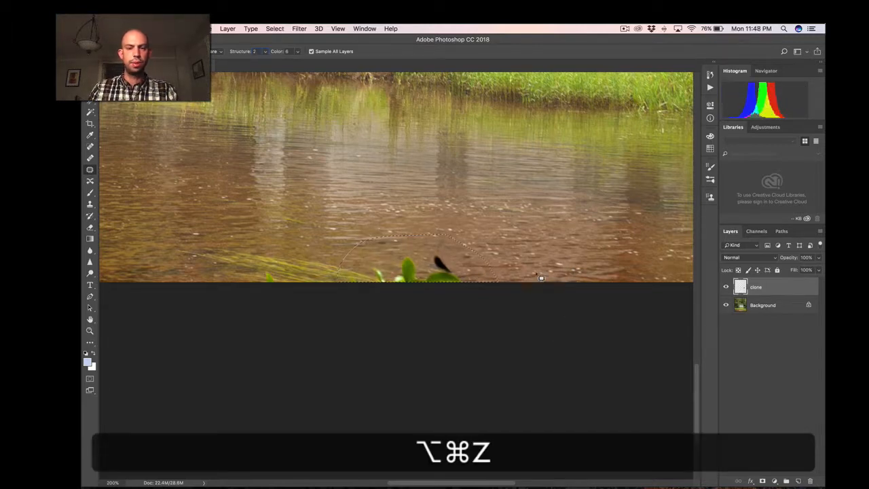
pyautogui.press('super+d')
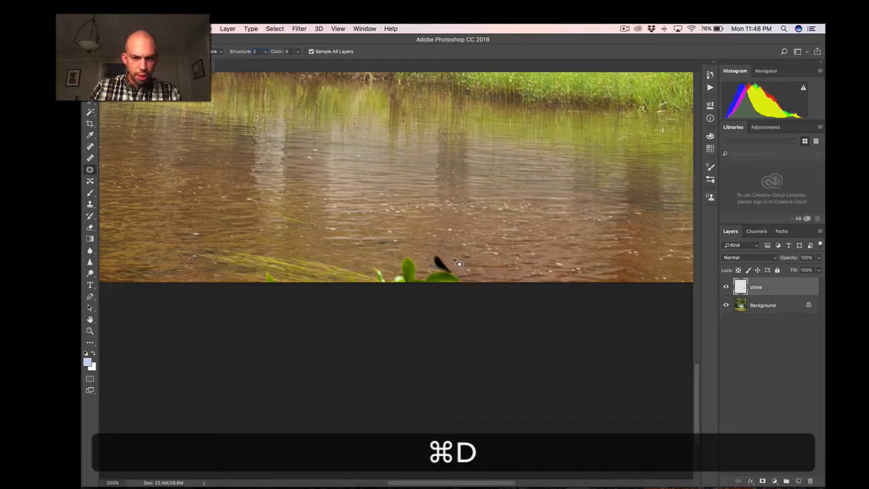
pyautogui.press('super+equal')
pyautogui.press('super+s')
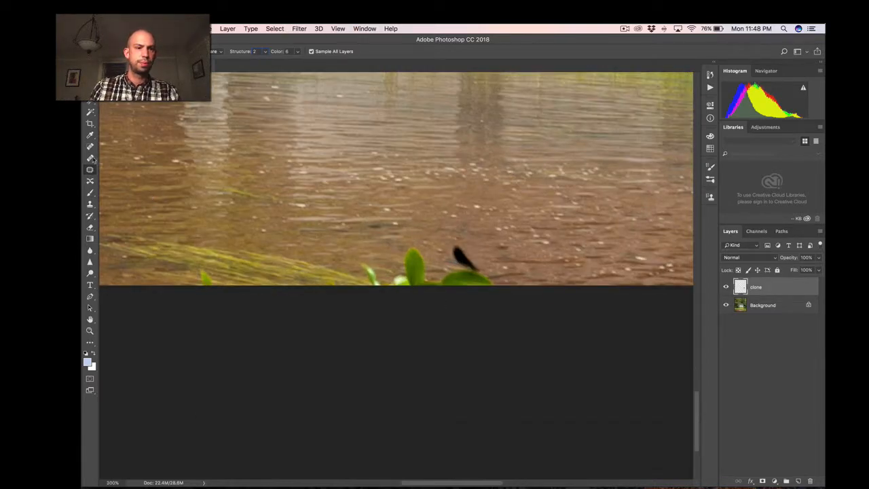
pyautogui.press('Return')
pyautogui.click(241, 53)
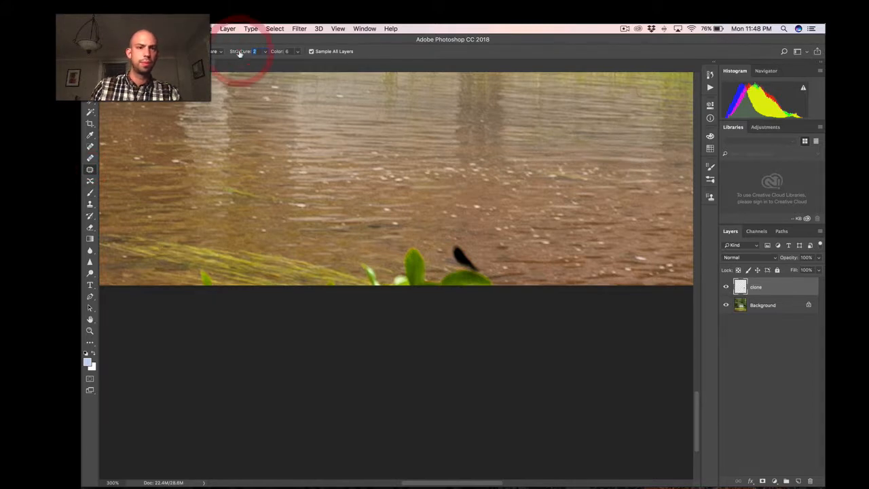
pyautogui.press('s')
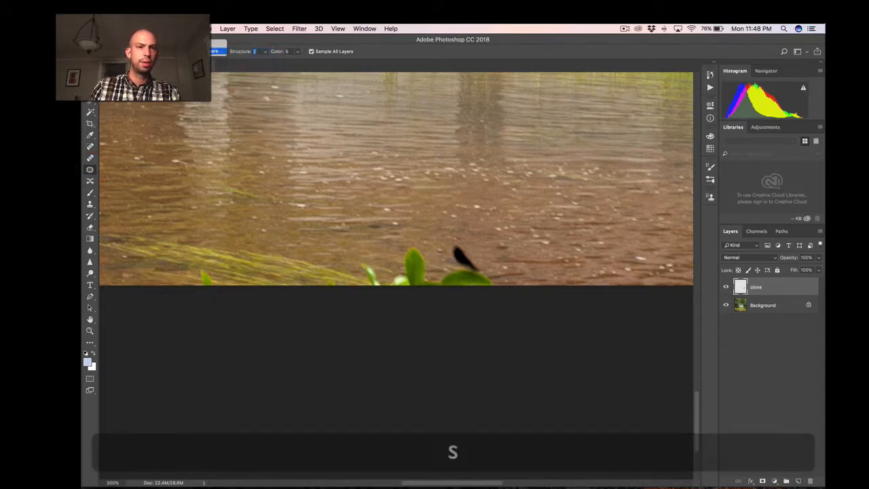
pyautogui.click(89, 160)
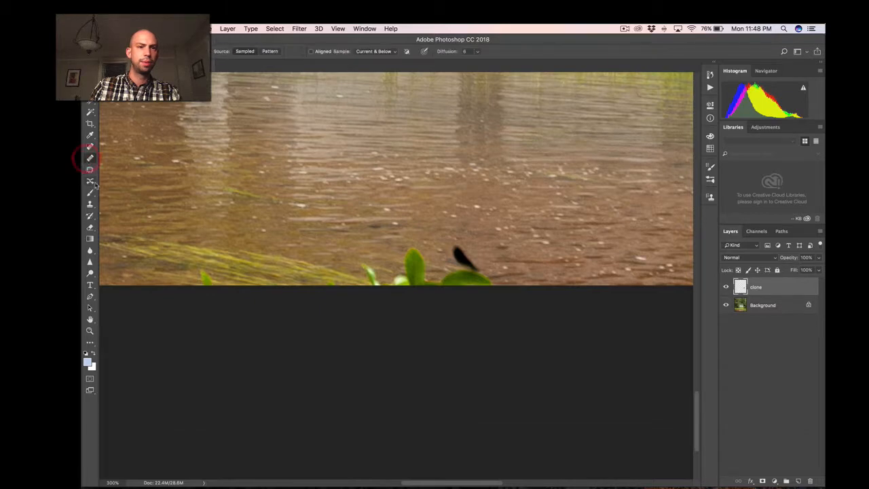
# Clone clean water over the dark shape and the green leaf beneath it with the Clone Stamp tool.
pyautogui.press('s')
pyautogui.press('super+minus')
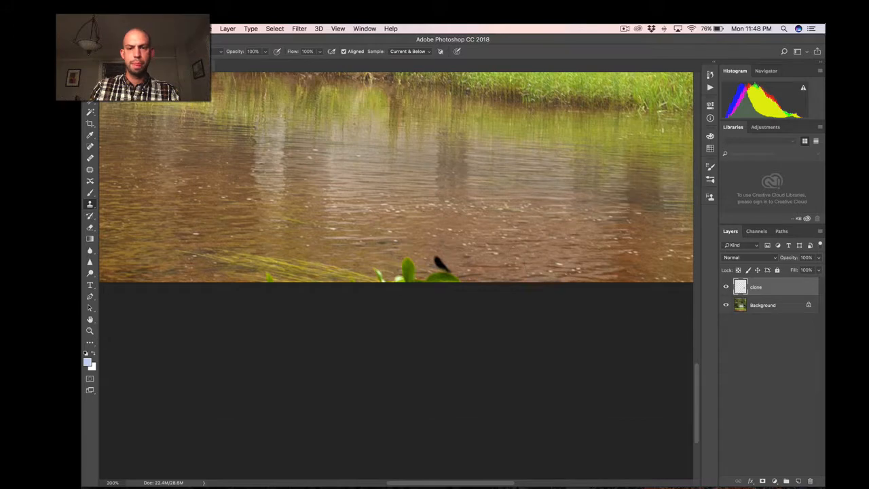
pyautogui.press('alt')
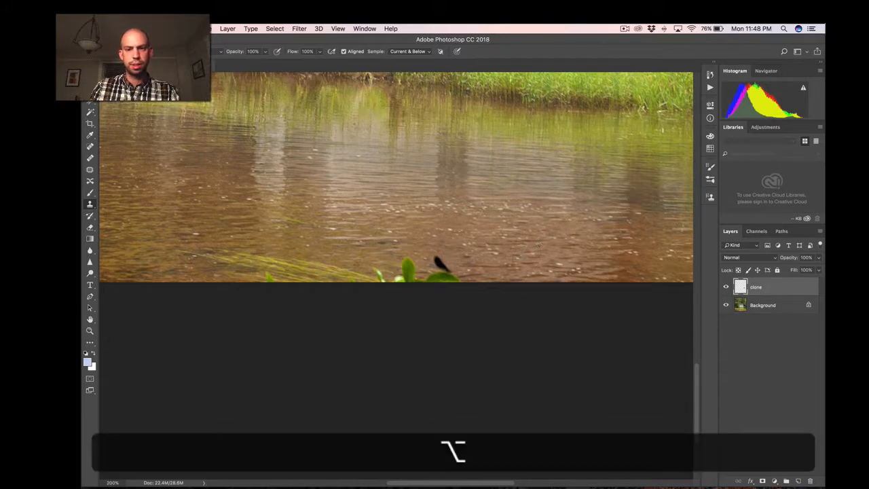
pyautogui.keyDown('alt'); pyautogui.click(539, 246); pyautogui.keyUp('alt')
pyautogui.moveTo(443, 278); pyautogui.dragTo(435, 261)
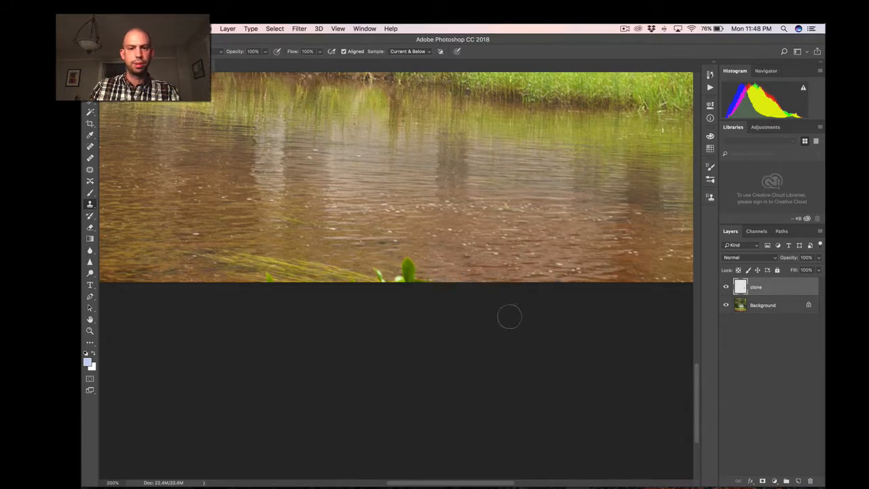
# Clone neighbouring water and grass over the small leaf beside the large green leaf at the photo's bottom edge.
pyautogui.press('super+equal')
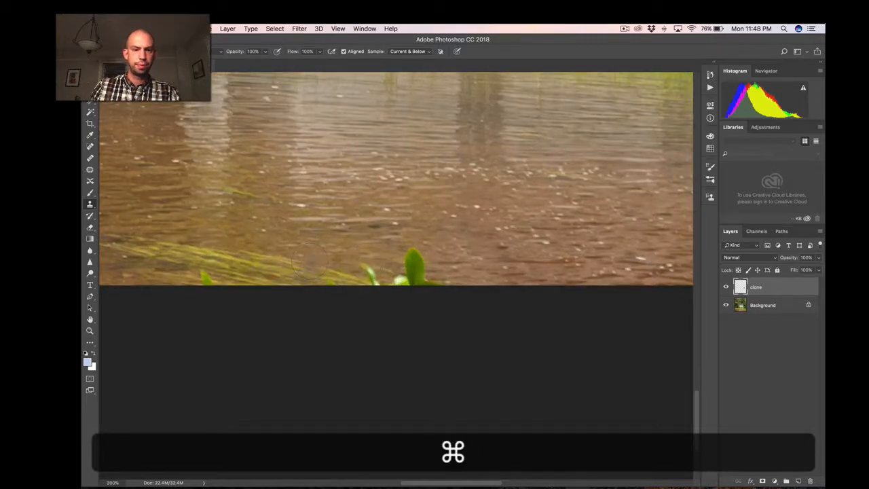
pyautogui.press('alt')
pyautogui.press('[')
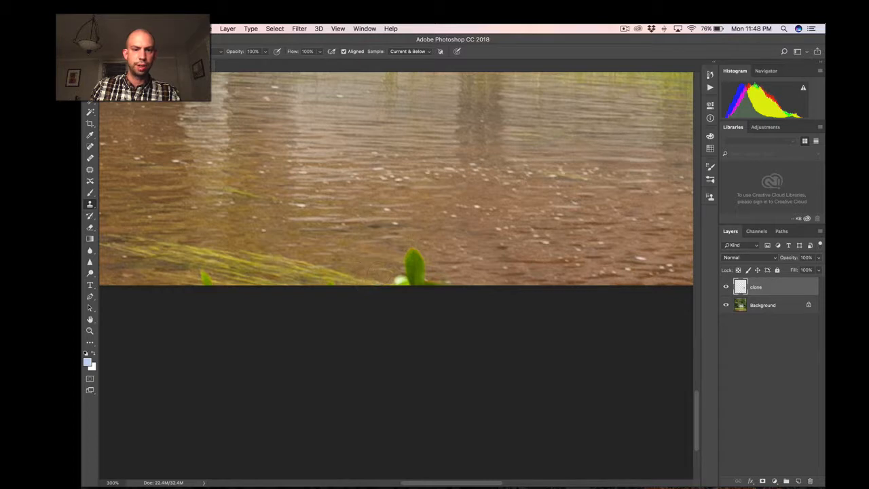
pyautogui.press('super+z')
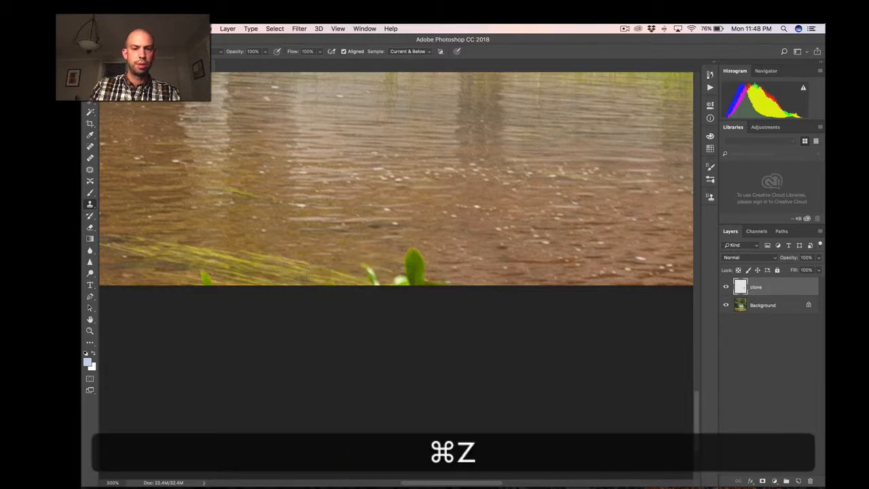
pyautogui.press('alt+super+z')
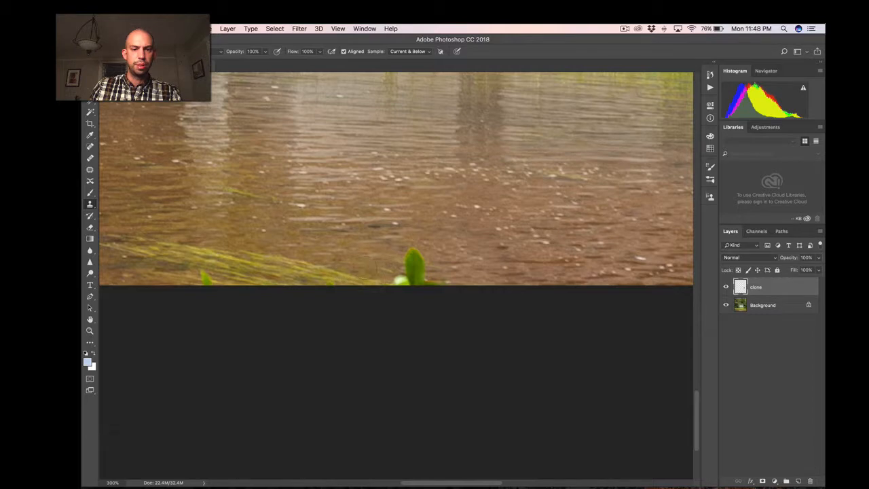
pyautogui.press('alt')
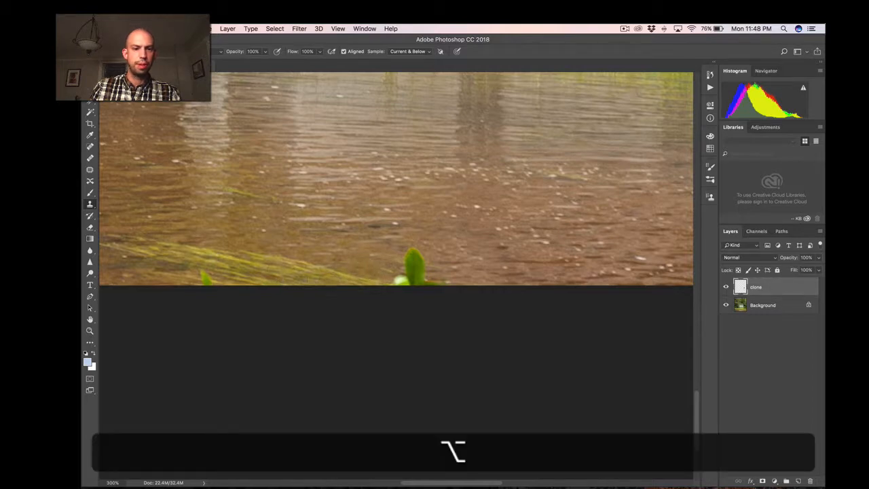
# Clone nearby water and grass over the small green leaf tip in the yellow grass at the bottom edge.
pyautogui.hscroll(-3, 256, 264)
pyautogui.press('alt')
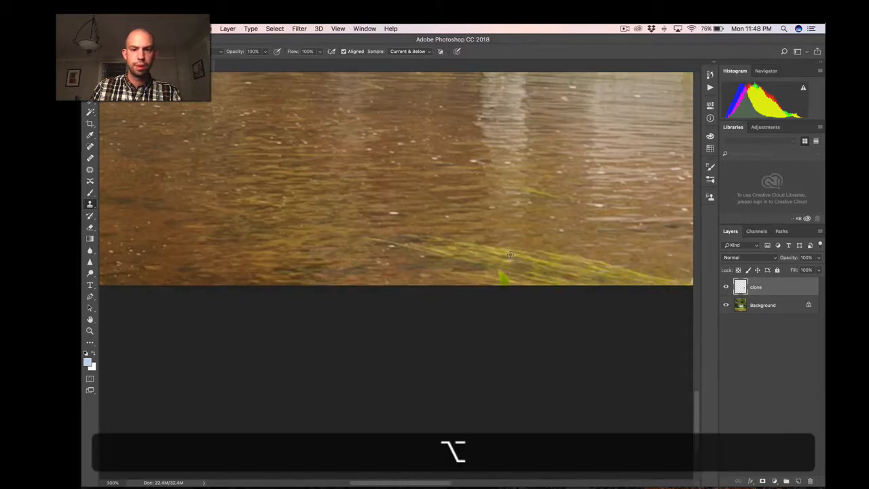
pyautogui.keyDown('alt'); pyautogui.click(460, 269); pyautogui.keyUp('alt')
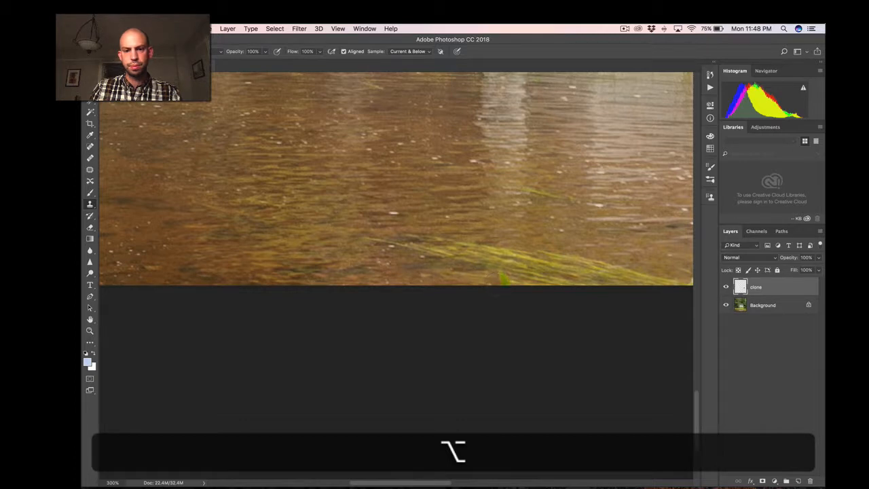
pyautogui.press('alt')
pyautogui.hscroll(3, 601, 243)
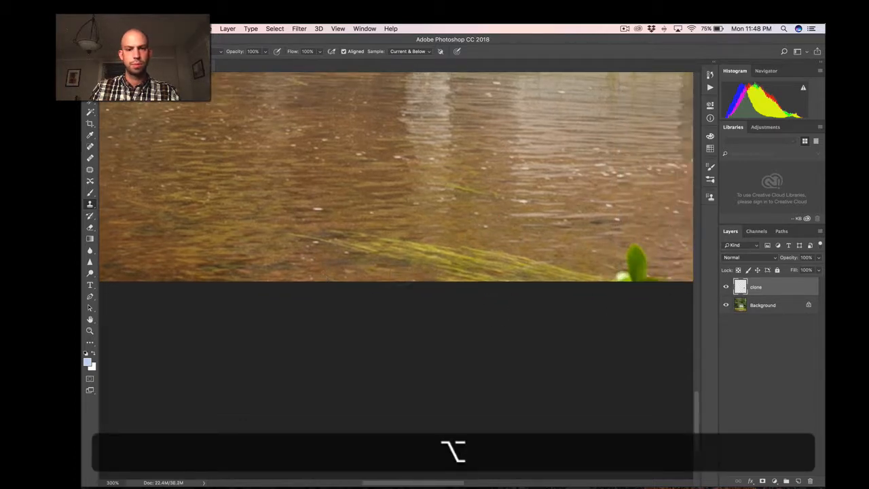
# Clone brown water over the large green leaf and its white base at the photo's bottom edge.
pyautogui.press('space')
pyautogui.moveTo(546, 252); pyautogui.dragTo(394, 249)
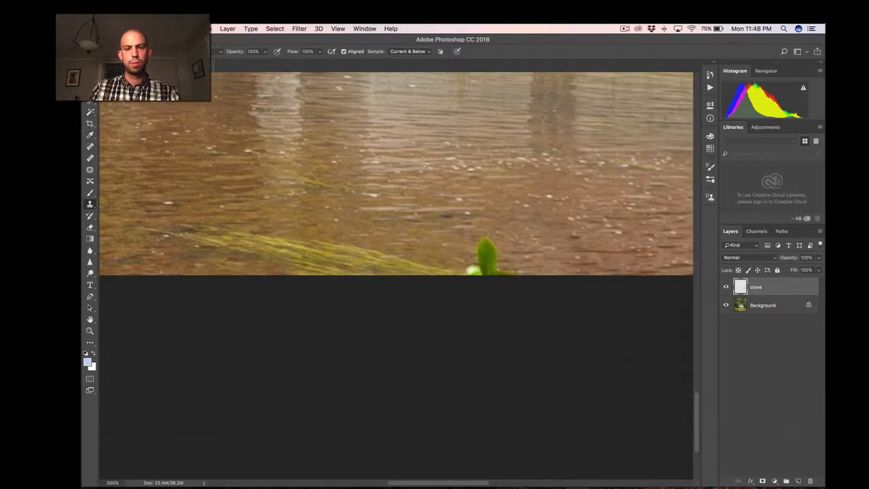
pyautogui.press('alt')
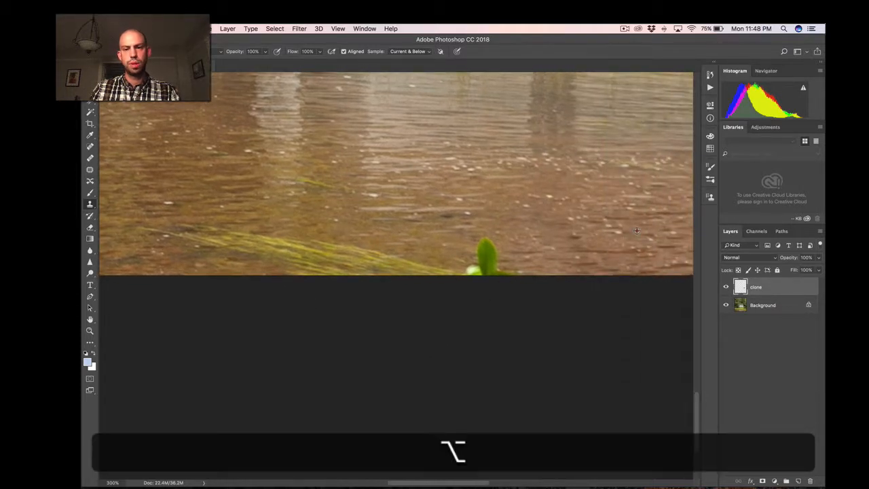
pyautogui.moveTo(486, 249); pyautogui.dragTo(493, 261)
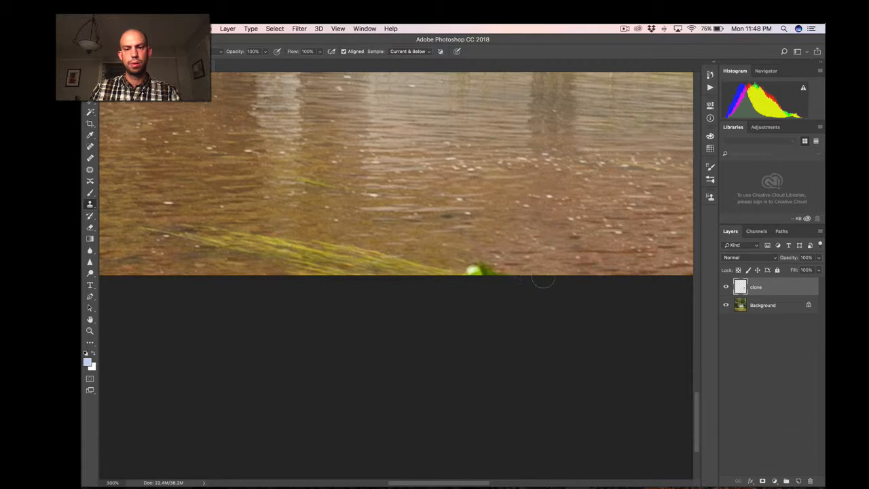
pyautogui.press('alt')
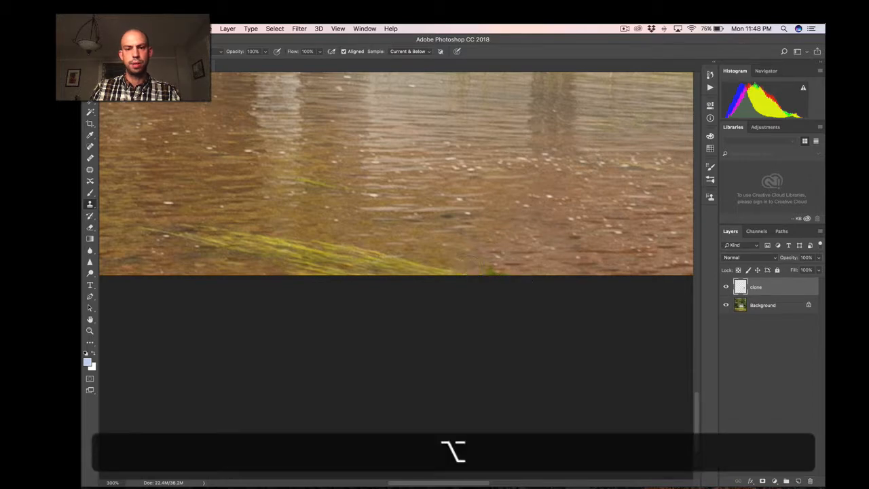
pyautogui.press('super+minus')
pyautogui.press('super+minus')
pyautogui.press('super+minus')
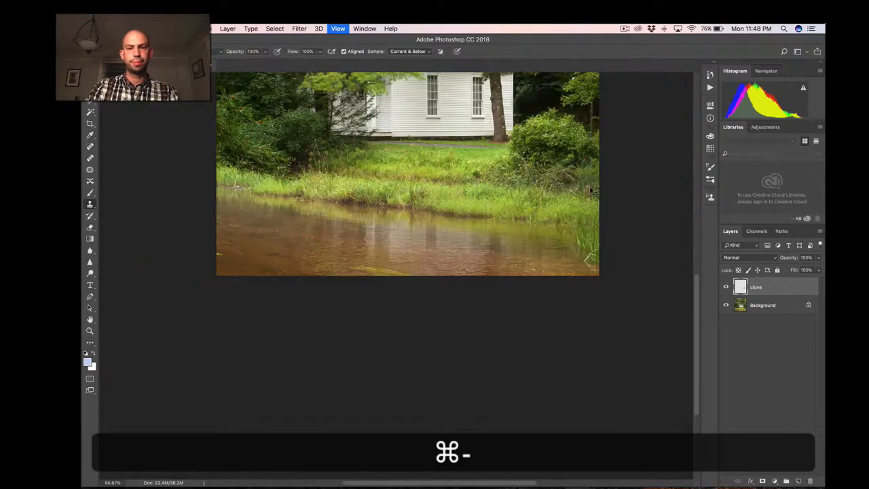
# Heal the bright green leaf at the river's left edge with sampled water, using a smaller, softer Healing Brush.
pyautogui.press('super+equal')
pyautogui.press('super+equal')
pyautogui.press('space')
pyautogui.moveTo(274, 215); pyautogui.dragTo(648, 276)
pyautogui.press('super+equal')
pyautogui.press('space')
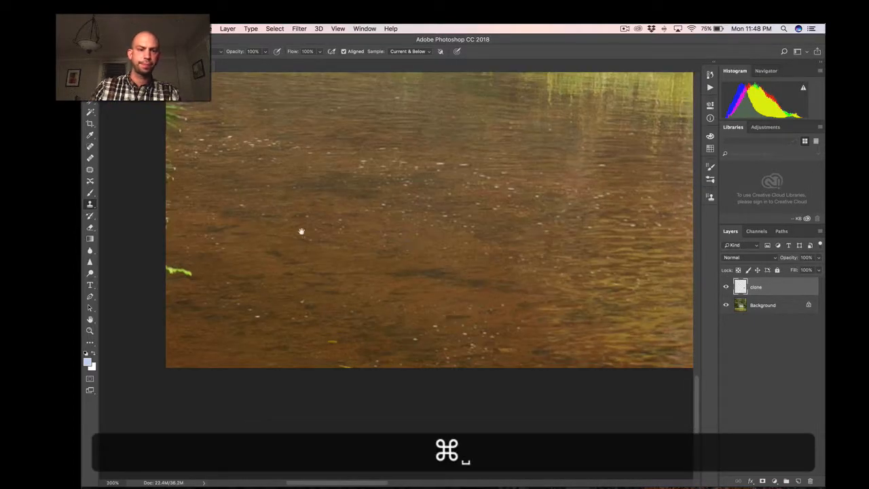
pyautogui.moveTo(301, 231)
pyautogui.mouseDown()
pyautogui.moveTo(460, 209)
pyautogui.moveTo(459, 171)
pyautogui.moveTo(448, 234)
pyautogui.mouseUp()
pyautogui.press('super+equal')
pyautogui.press('space')
pyautogui.press('j')
pyautogui.press('[')
pyautogui.press('[')
pyautogui.press('[')
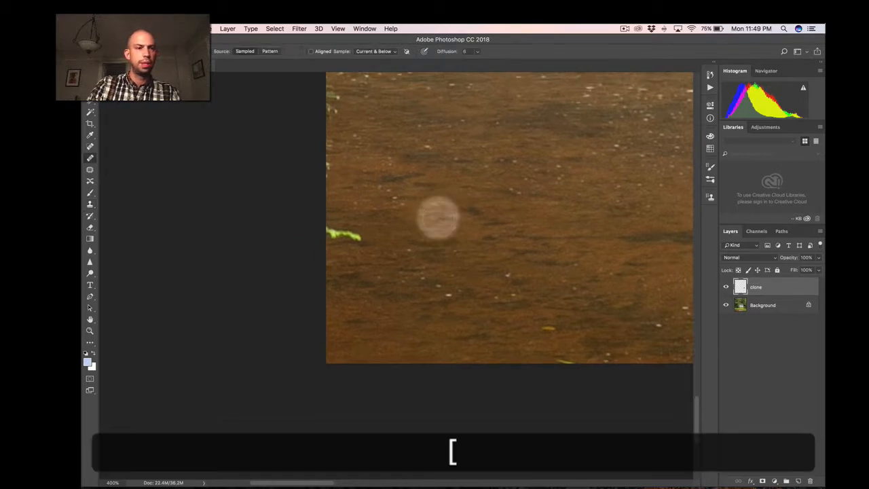
pyautogui.hotkey('shift', '[')
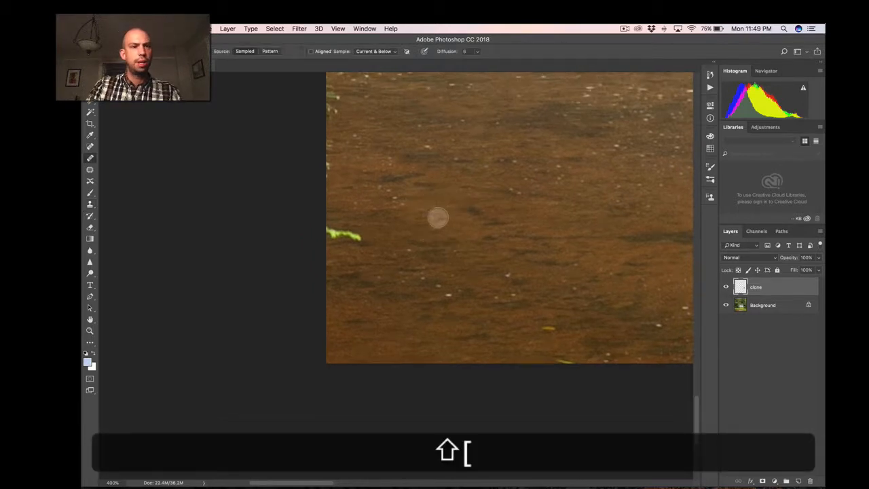
pyautogui.hotkey('shift', ']')
pyautogui.hotkey('shift', '[')
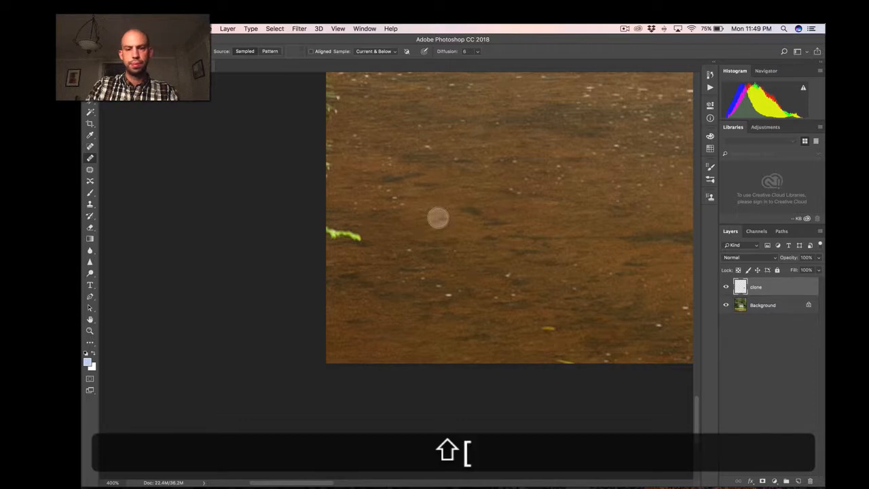
pyautogui.press('[')
pyautogui.press('alt')
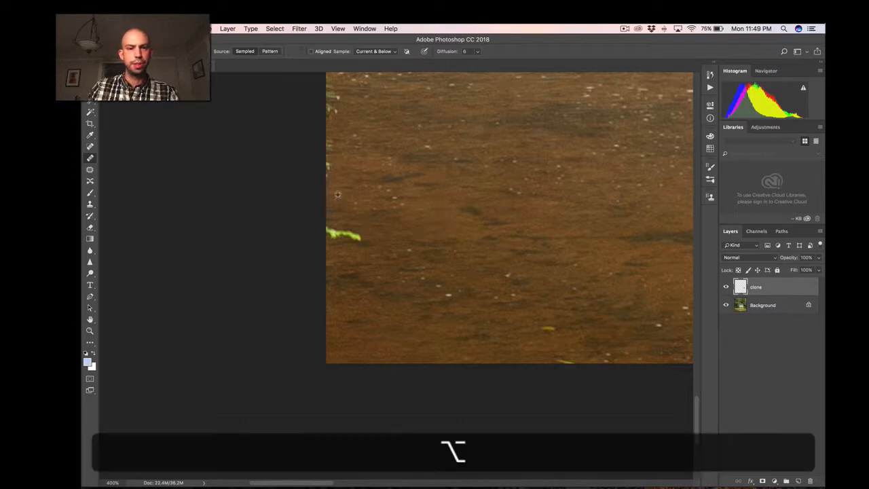
pyautogui.moveTo(338, 236); pyautogui.dragTo(351, 234)
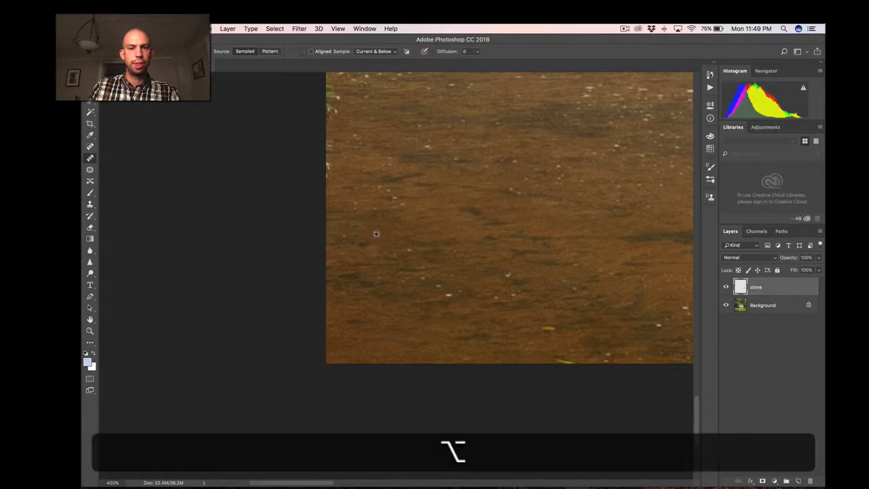
pyautogui.keyDown('alt'); pyautogui.click(378, 231); pyautogui.keyUp('alt')
pyautogui.moveTo(379, 235)
pyautogui.mouseDown()
pyautogui.moveTo(362, 222)
pyautogui.moveTo(366, 237)
pyautogui.mouseUp()
pyautogui.moveTo(406, 236); pyautogui.dragTo(427, 215)
# Patch the grass and leaves along the river's left edge with clean water using the Patch tool, and deselect.
pyautogui.press('space')
pyautogui.moveTo(456, 154); pyautogui.dragTo(463, 286)
pyautogui.press('space')
pyautogui.moveTo(422, 182); pyautogui.dragTo(424, 279)
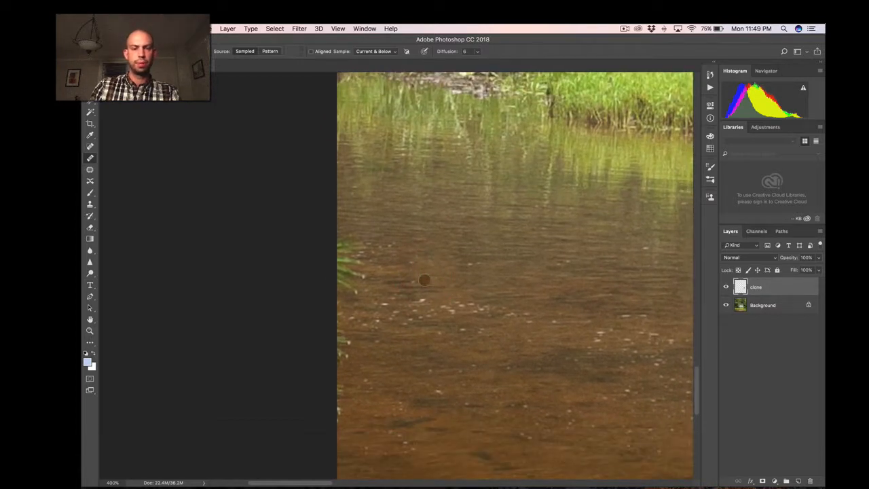
pyautogui.click(90, 169)
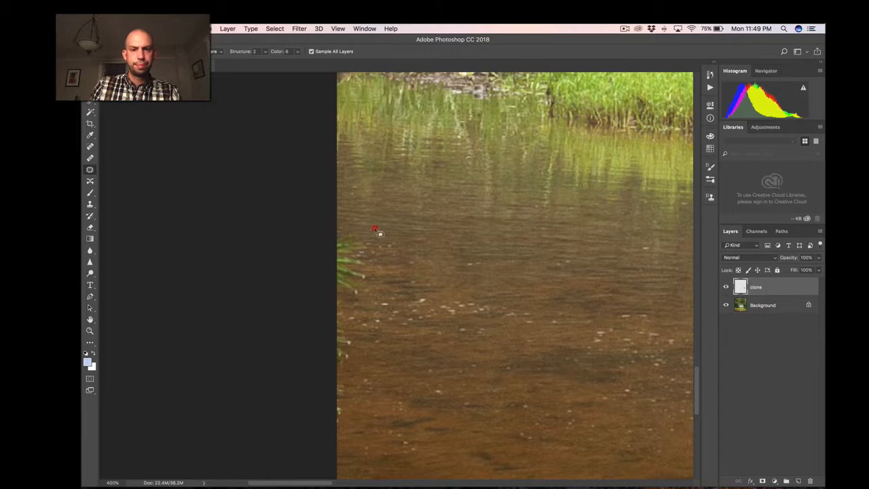
pyautogui.moveTo(298, 444); pyautogui.dragTo(296, 442)
pyautogui.moveTo(372, 324)
pyautogui.mouseDown()
pyautogui.moveTo(460, 317)
pyautogui.moveTo(460, 326)
pyautogui.moveTo(505, 334)
pyautogui.moveTo(507, 323)
pyautogui.moveTo(506, 339)
pyautogui.mouseUp()
pyautogui.press('super+Return')
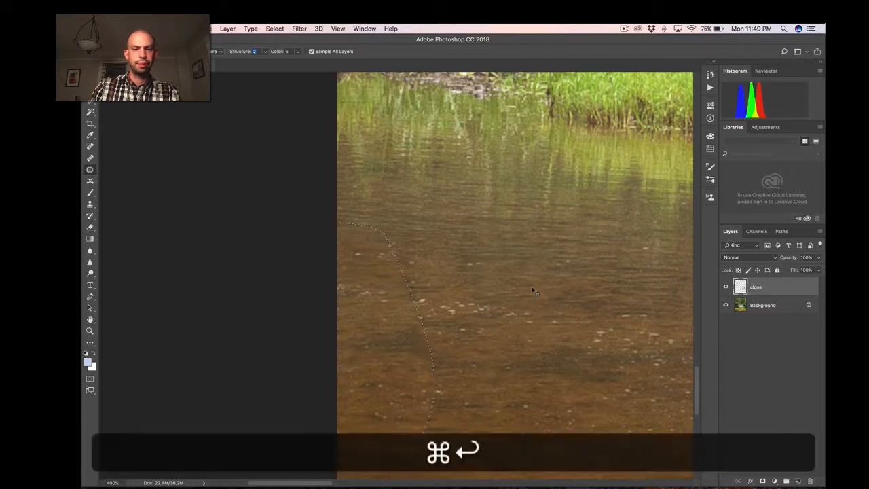
pyautogui.press('super+d')
# Examine the patched water along the left edge up close and in the context of the whole photo.
pyautogui.press('super+space')
pyautogui.moveTo(561, 347); pyautogui.dragTo(473, 282)
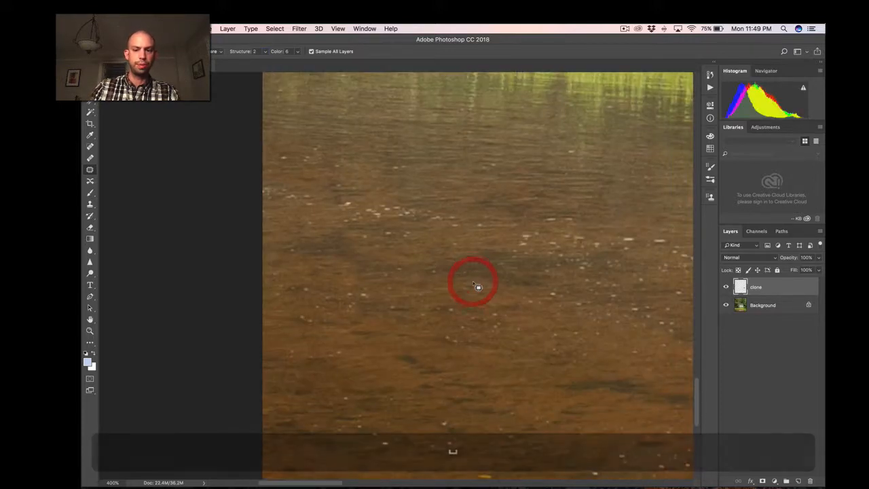
pyautogui.press('super+minus')
pyautogui.press('super+minus')
pyautogui.press('super+minus')
pyautogui.press('super+minus')
pyautogui.press('super+minus')
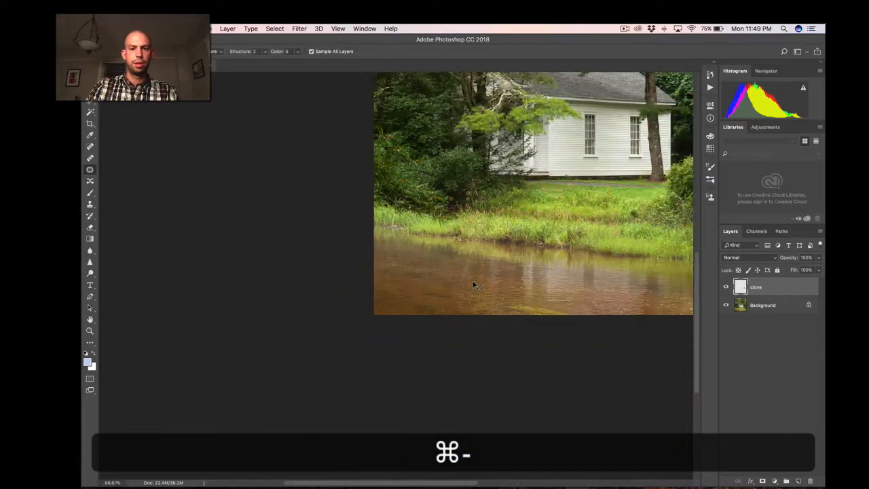
pyautogui.press('super+equal')
pyautogui.press('super+equal')
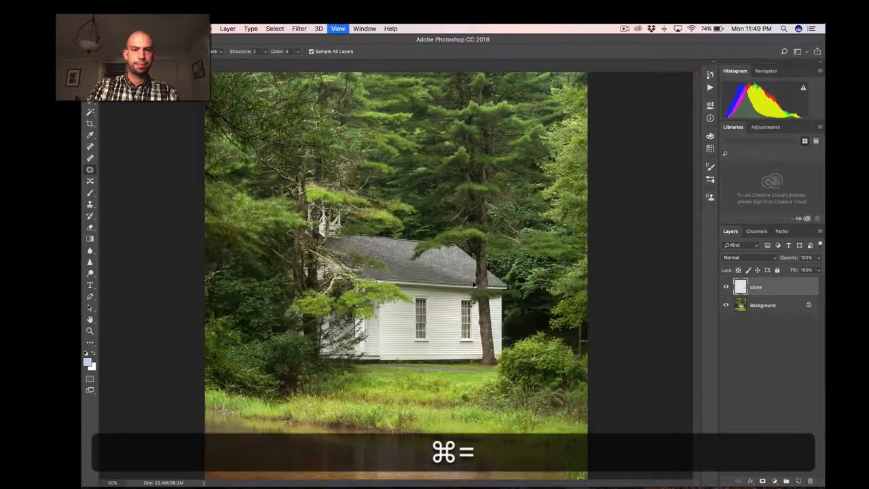
pyautogui.press('space')
pyautogui.moveTo(325, 322); pyautogui.dragTo(368, 102)
pyautogui.click(366, 97)
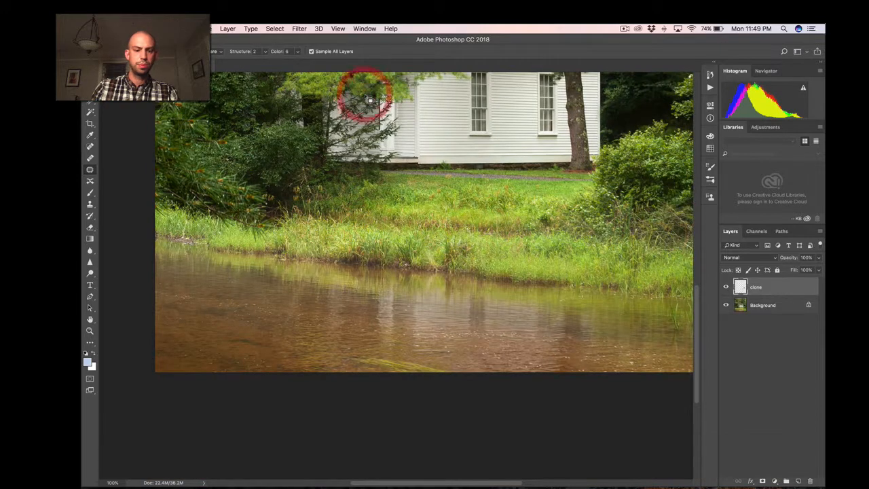
# Bring back the selection around the left-edge patch, set its Color to 7, and deselect it.
pyautogui.press('super+z')
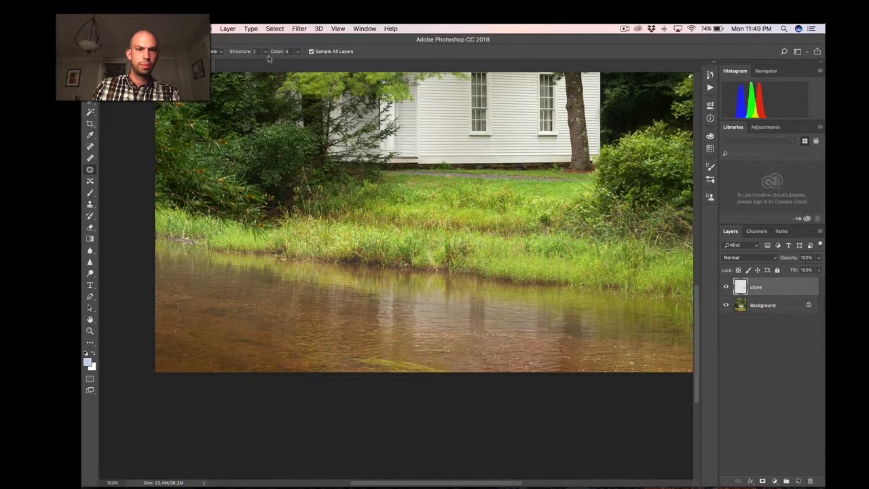
pyautogui.write('7')
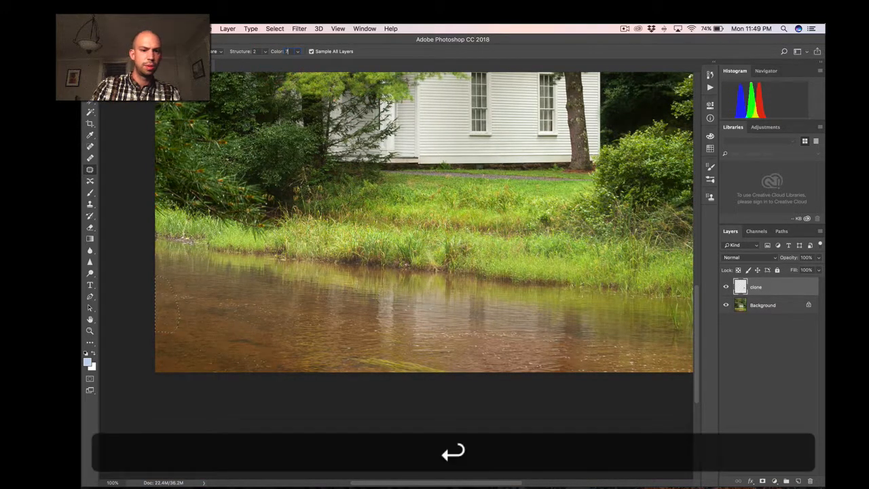
pyautogui.press('super+d')
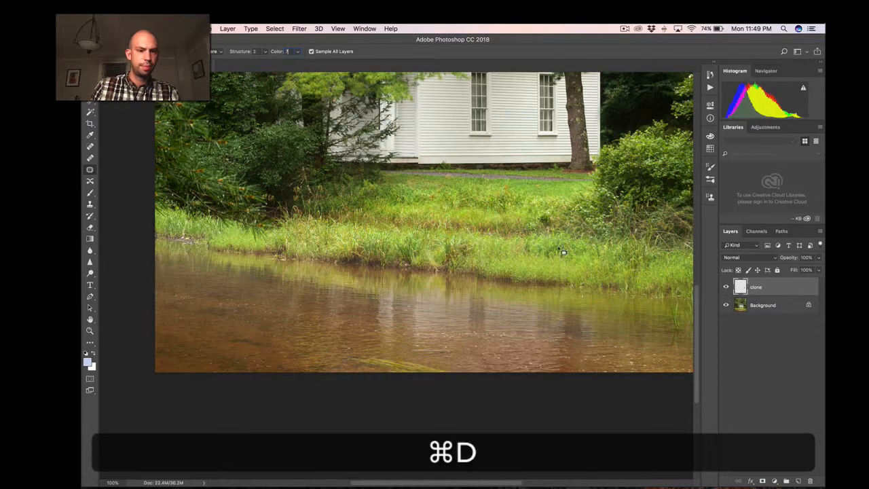
# Clone plain water over the repeated white specks near the river's left edge with the Clone Stamp tool.
pyautogui.moveTo(309, 277); pyautogui.dragTo(467, 225)
pyautogui.press('super+=')
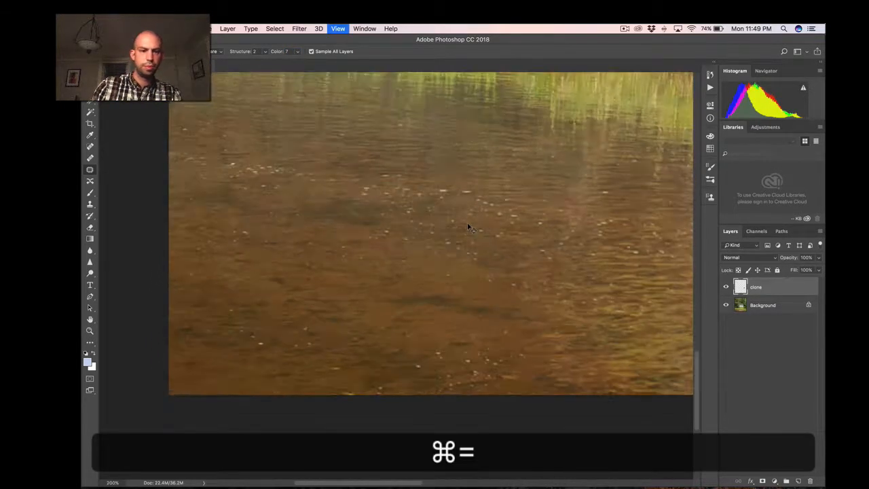
pyautogui.press('s')
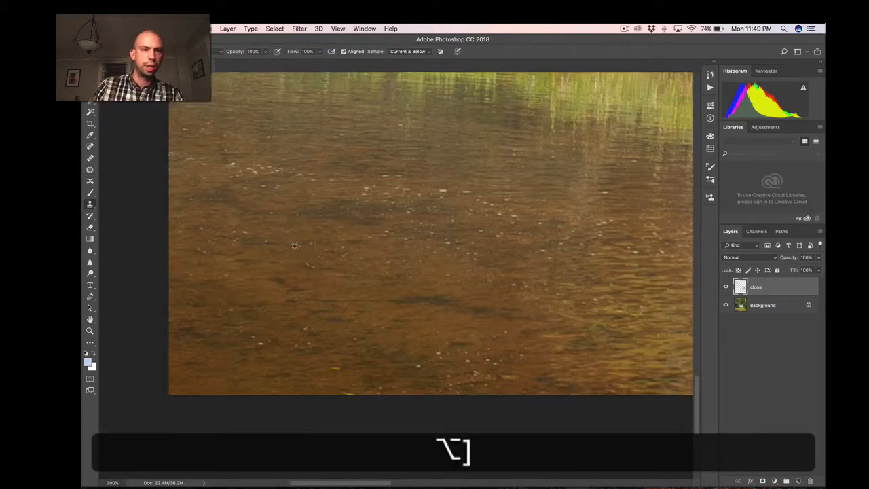
pyautogui.keyDown('alt'); pyautogui.click(322, 285); pyautogui.keyUp('alt')
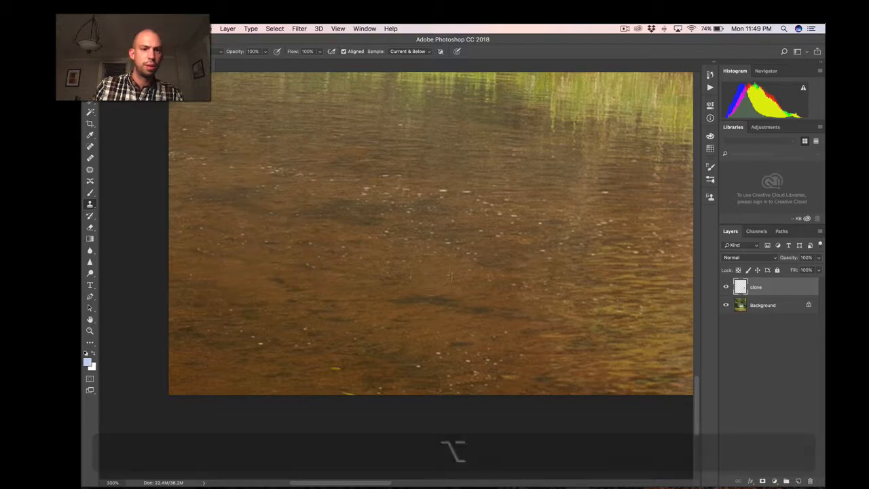
# Check the retouched photo as a whole, and inspect the water and grass in its lower-right corner.
pyautogui.press('super+minus')
pyautogui.press('super+minus')
pyautogui.press('super+minus')
pyautogui.press('super+minus')
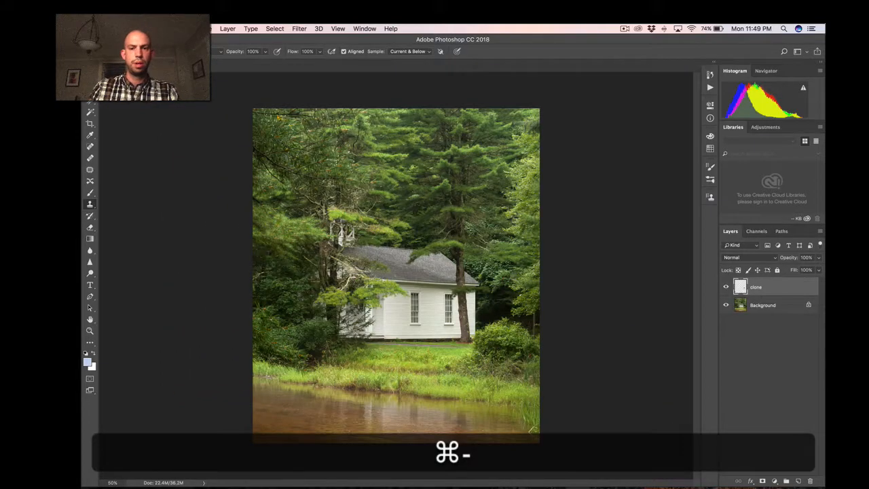
pyautogui.press('super+equal')
pyautogui.press('super+equal')
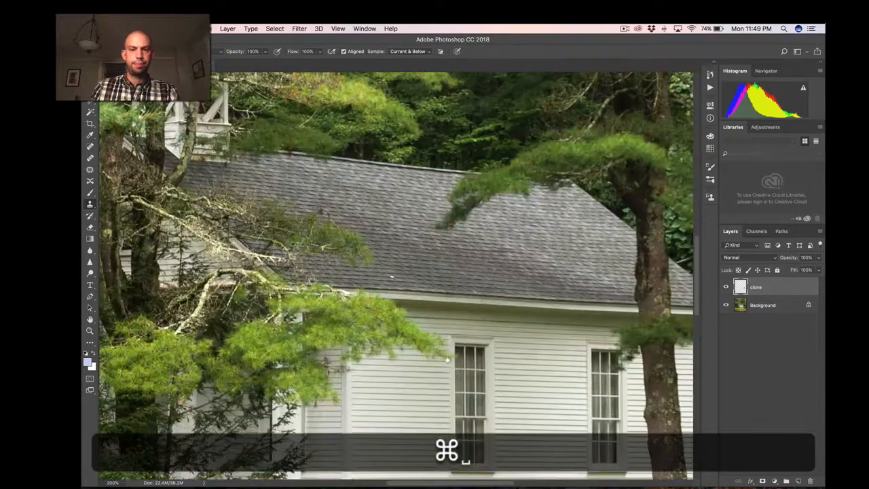
pyautogui.scroll(-15, 371, 230)
pyautogui.hscroll(4, 335, 163)
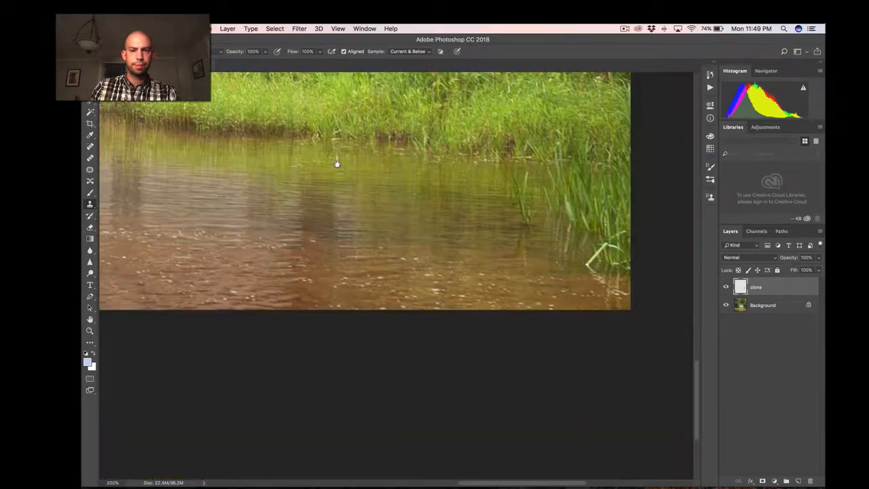
# Examine the grassy bank, bush and trees along the photo's right edge up close for distracting spots.
pyautogui.scroll(12, 224, 166)
pyautogui.hscroll(-2, 333, 126)
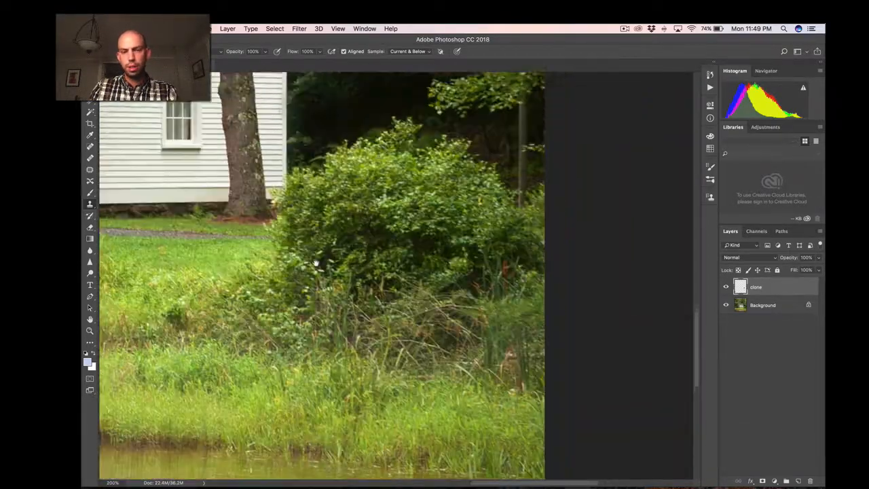
pyautogui.scroll(10, 334, 126)
pyautogui.hscroll(-3, 333, 126)
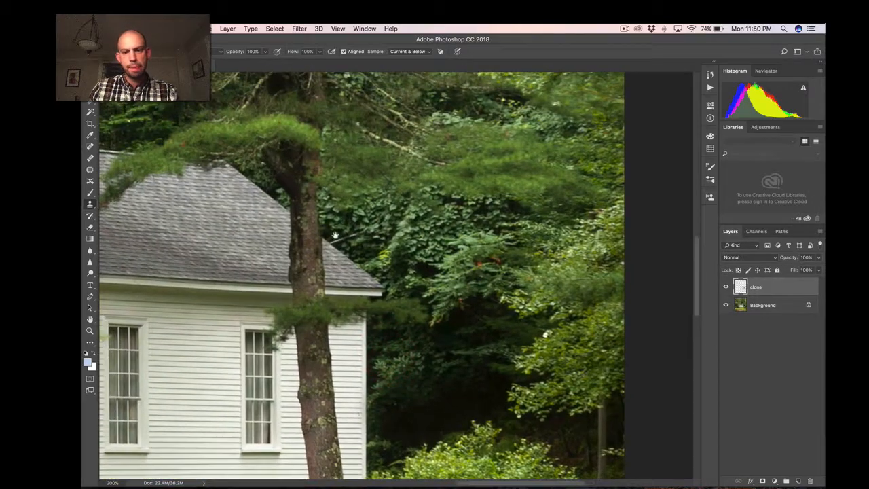
pyautogui.hscroll(3, 529, 342)
pyautogui.press('super+equal')
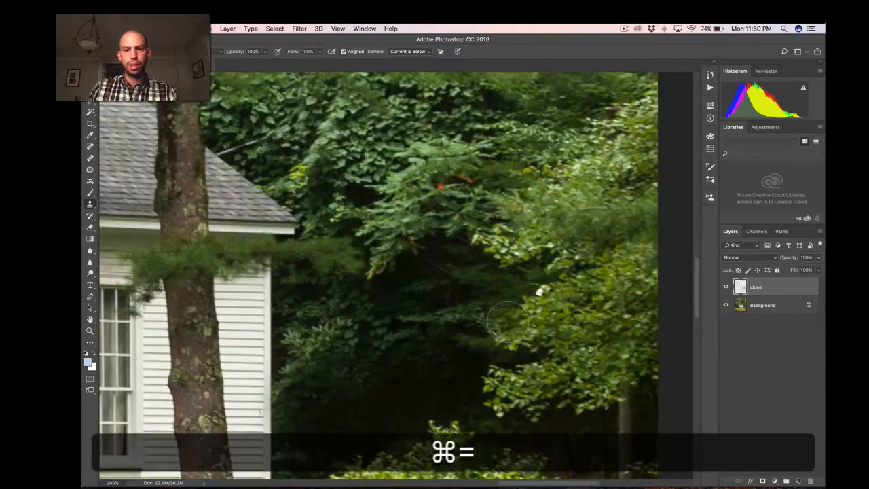
pyautogui.press('[')
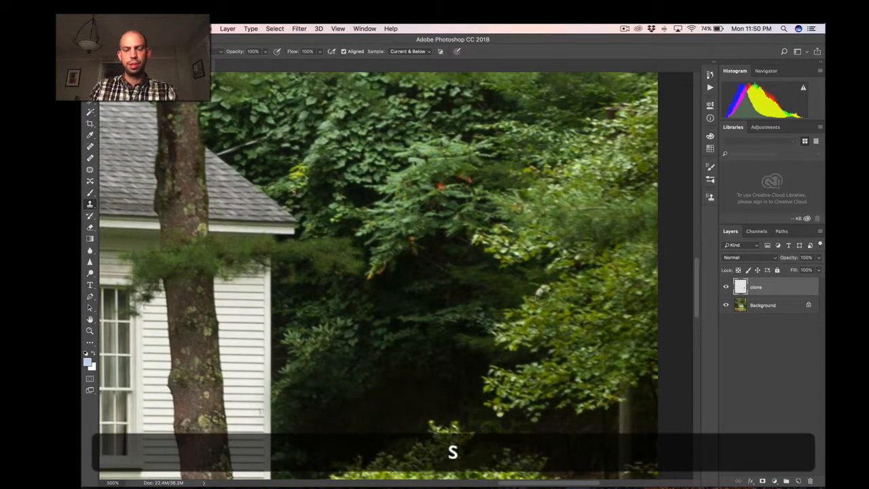
pyautogui.press('super+minus')
pyautogui.press('super+minus')
pyautogui.press('super+minus')
pyautogui.press('super+space')
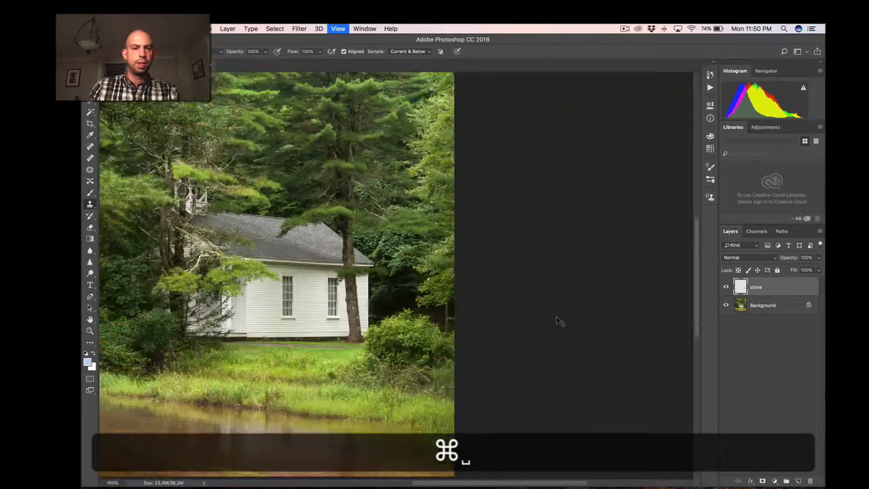
# Inspect the upper trees, the building's roof and the branches overlapping it at high magnification.
pyautogui.moveTo(290, 226); pyautogui.dragTo(380, 307)
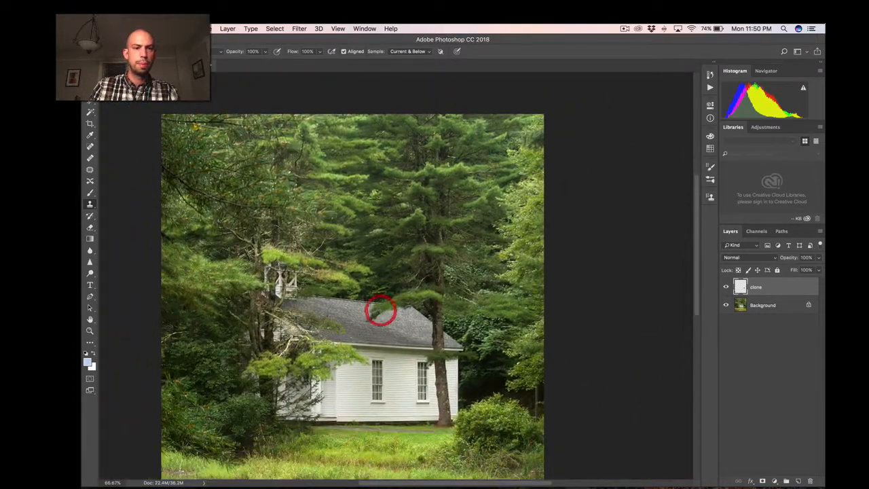
pyautogui.press('super+equal')
pyautogui.press('super+equal')
pyautogui.press('super+space')
pyautogui.moveTo(233, 126); pyautogui.dragTo(564, 417)
pyautogui.moveTo(446, 392); pyautogui.dragTo(417, 285)
pyautogui.moveTo(566, 412); pyautogui.dragTo(461, 212)
pyautogui.moveTo(489, 383); pyautogui.dragTo(362, 235)
pyautogui.press('super+equal')
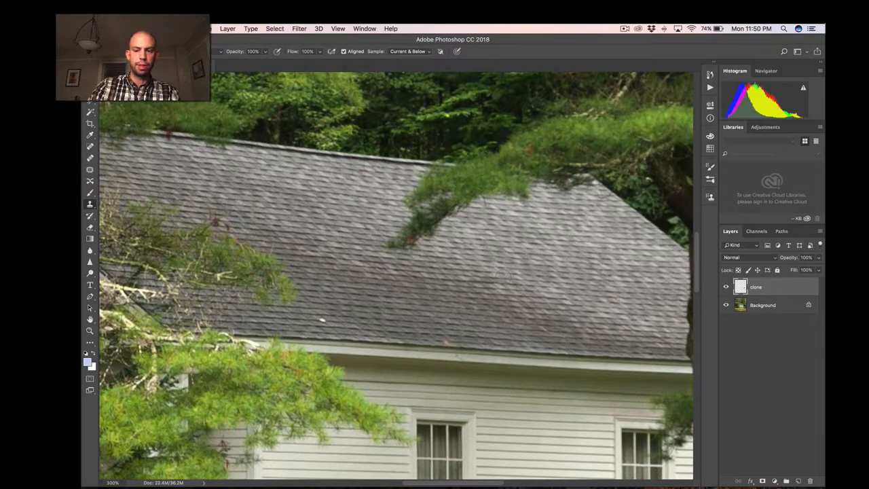
# Examine the lawn, the building's lower wall and the bush beside it, and view the whole photo.
pyautogui.press('super+minus')
pyautogui.press('super+minus')
pyautogui.press('super+minus')
pyautogui.press('super+minus')
pyautogui.press('super+minus')
pyautogui.press('super+equal')
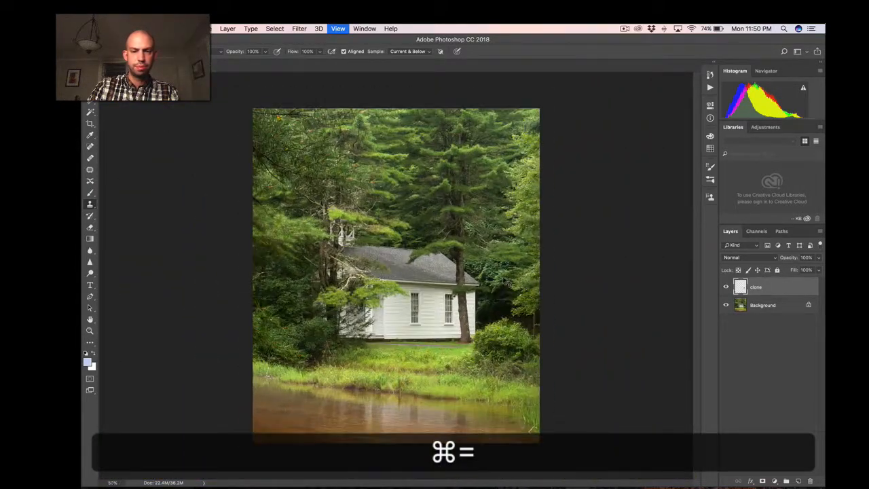
pyautogui.press('super+equal')
pyautogui.scroll(-3, 417, 217)
pyautogui.hscroll(2, 417, 217)
pyautogui.press('super+equal')
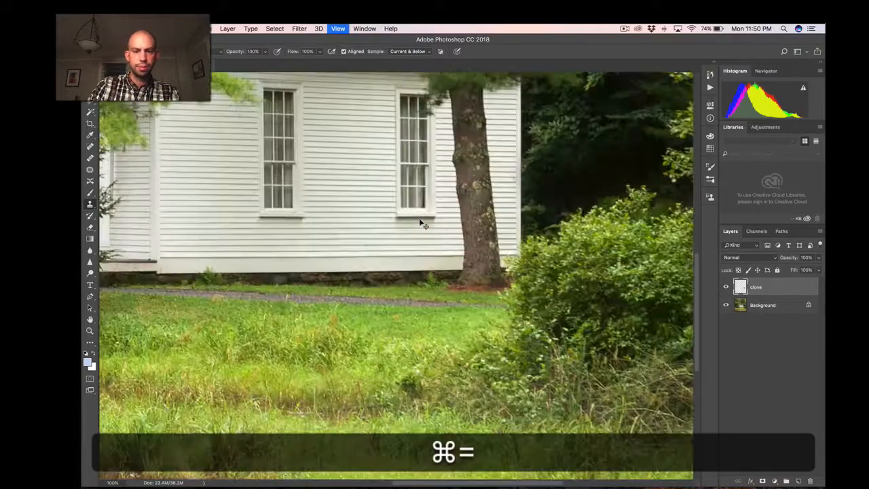
pyautogui.press('super+equal')
pyautogui.press('super+minus')
pyautogui.press('super+minus')
pyautogui.press('super+minus')
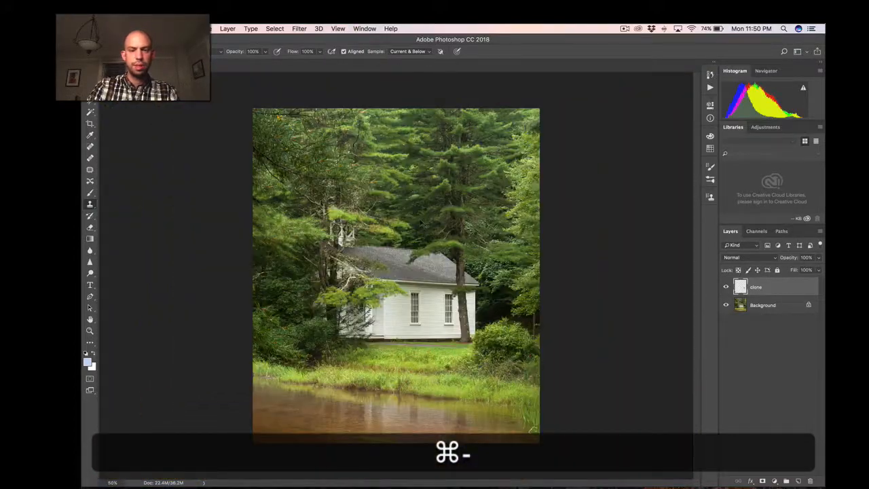
# Recheck the roof and the branches in front of it up close, and save the retouched document.
pyautogui.press('super+equal')
pyautogui.press('super+equal')
pyautogui.press('super+equal')
pyautogui.press('super+space')
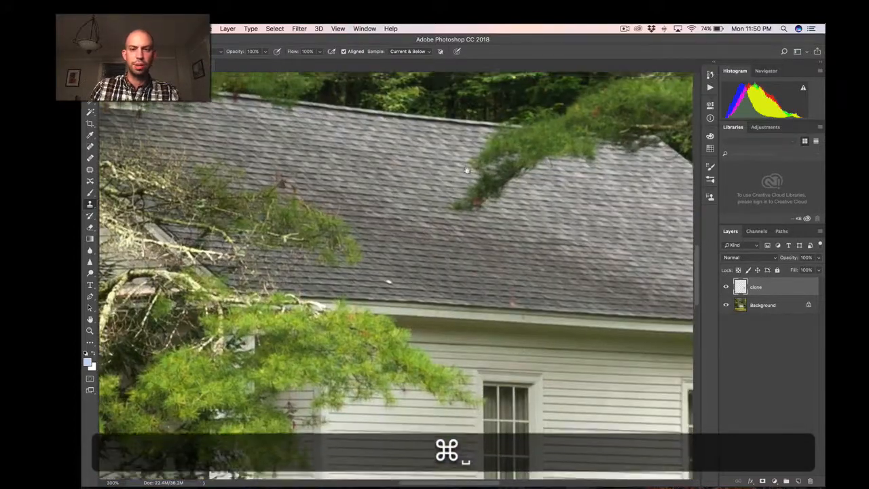
pyautogui.scroll(5, 408, 330)
pyautogui.press('super+minus')
pyautogui.press('super+minus')
pyautogui.press('super+minus')
pyautogui.press('super+minus')
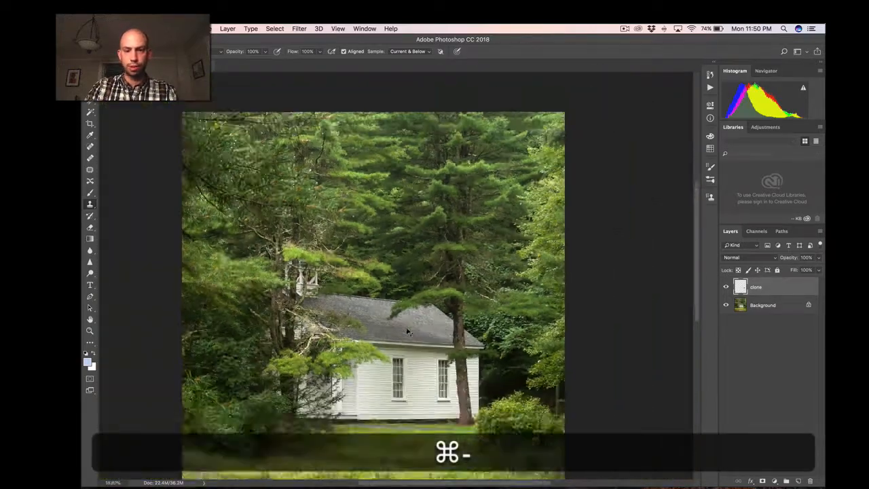
pyautogui.press('super+minus')
pyautogui.press('super+s')
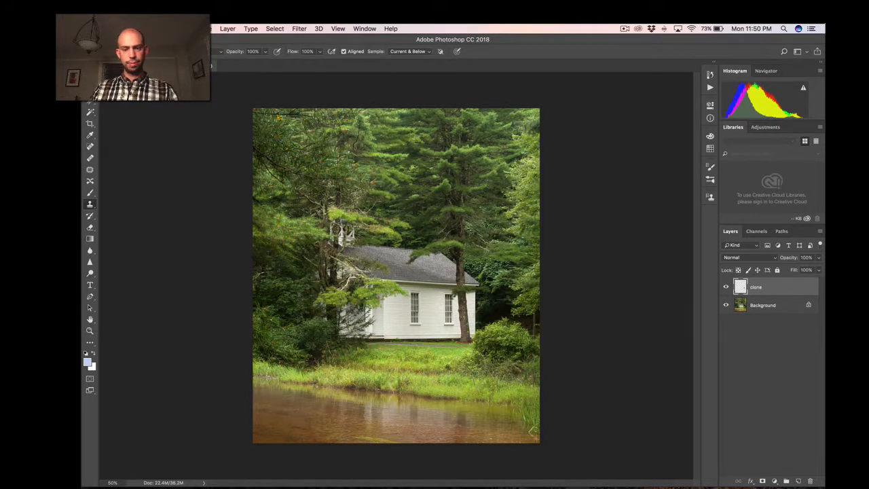
# Add a Curves adjustment layer that darkens the midtones (Input 142, Output 109), and invert its mask to black.
pyautogui.click(773, 480)
pyautogui.click(776, 353)
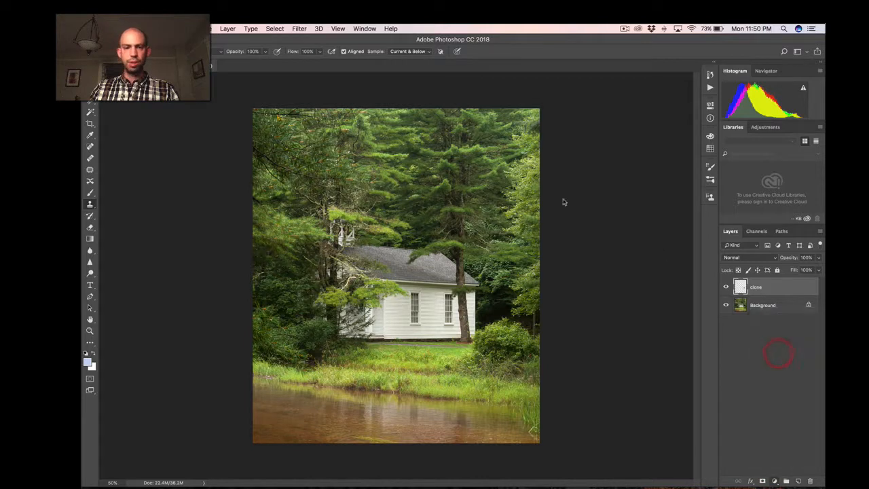
pyautogui.moveTo(656, 177); pyautogui.dragTo(660, 184)
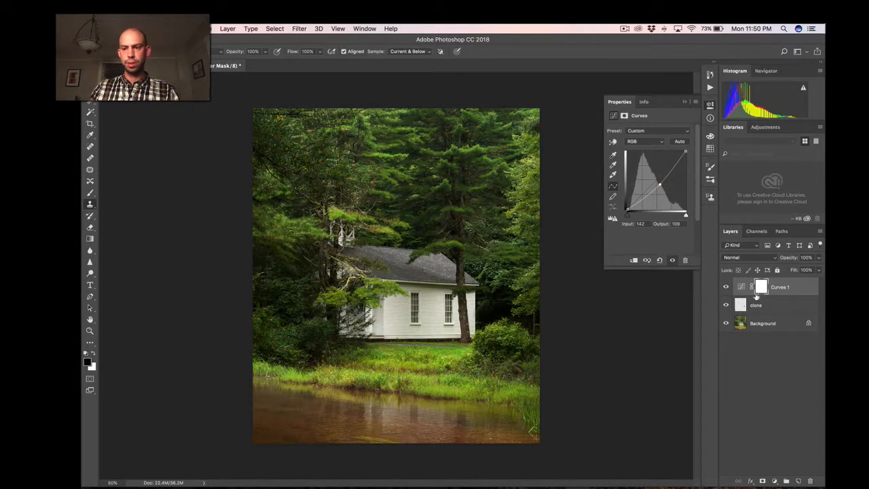
pyautogui.press('super+i')
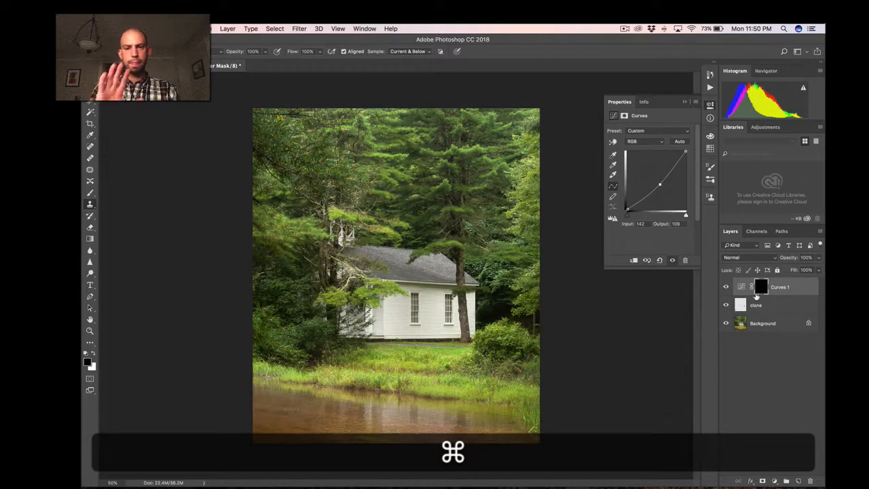
# Paint white on the Curves mask around the photo's outer edges with a large soft brush at 30% opacity.
pyautogui.press('b')
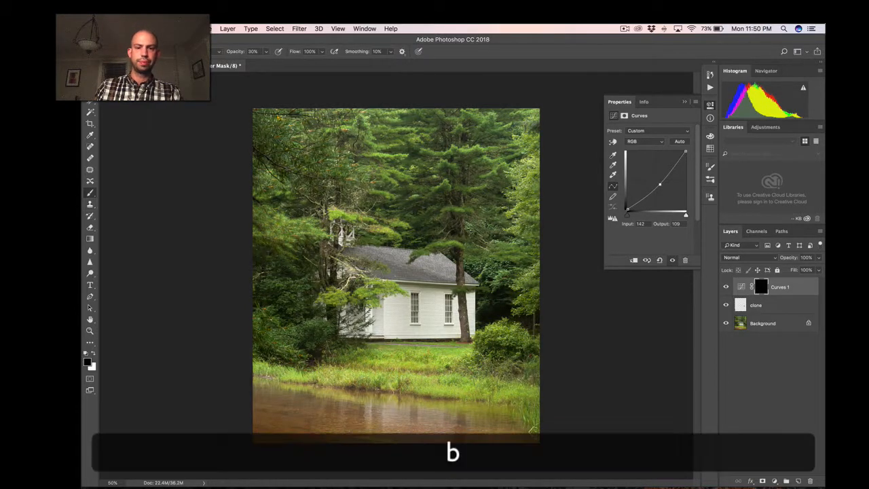
pyautogui.press('d')
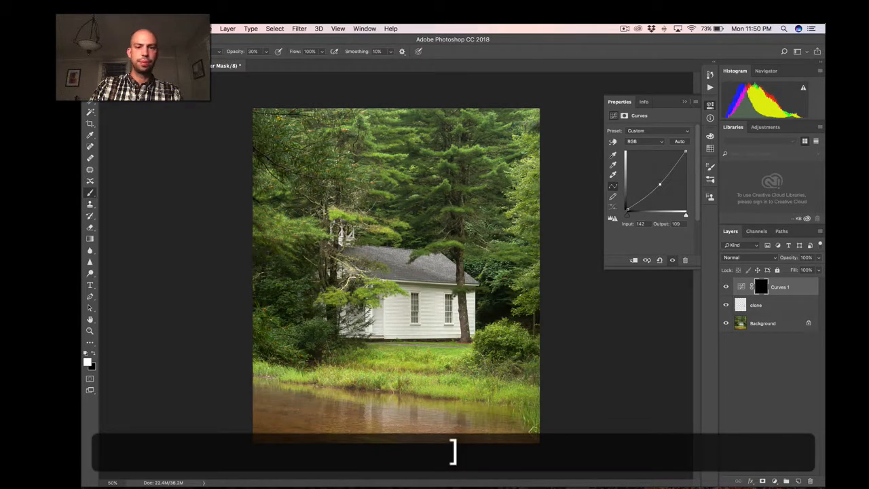
pyautogui.hotkey('shift', ']')
pyautogui.hotkey('shift', '[')
pyautogui.press(']')
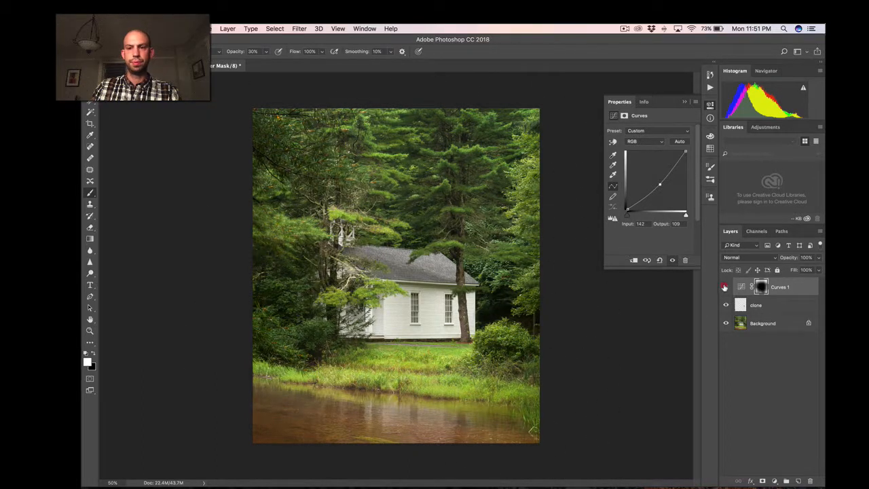
# Compare the photo with and without the Curves layer, and paint more darkening closer to the building with a smaller brush.
pyautogui.click(725, 287)
pyautogui.click(726, 287)
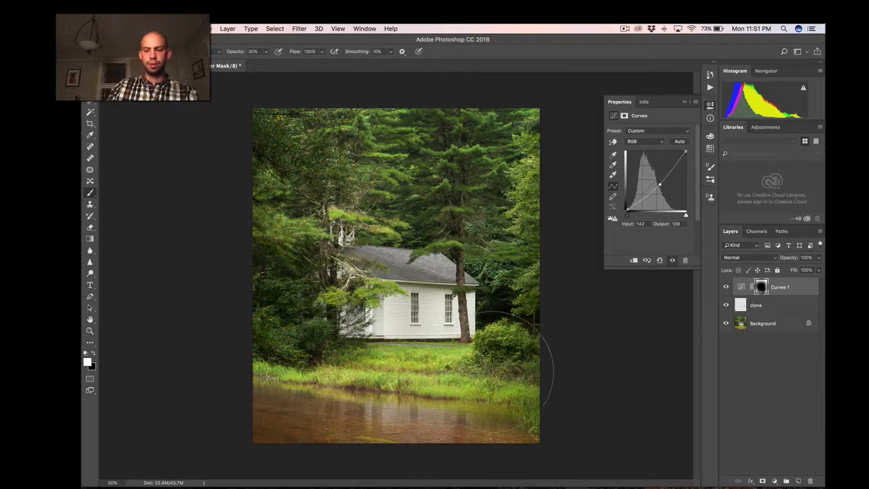
pyautogui.press('[')
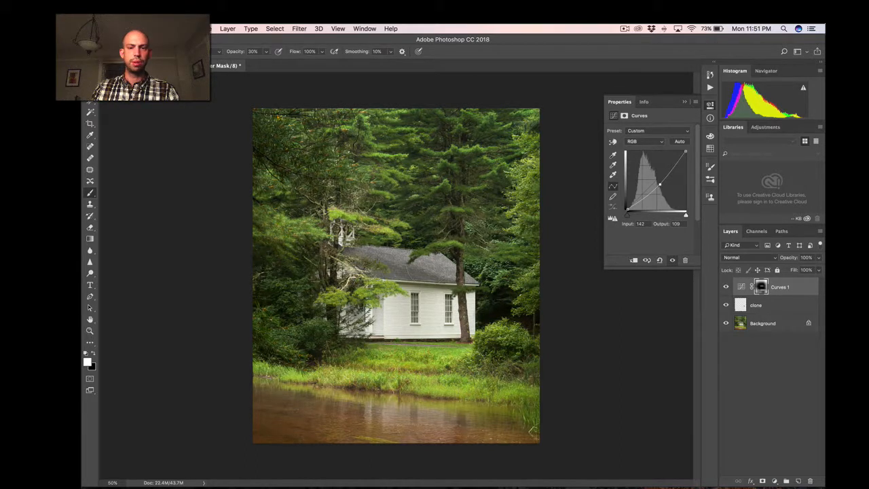
# Save the document with its edge darkening, and collapse the Curves properties.
pyautogui.press('super+minus')
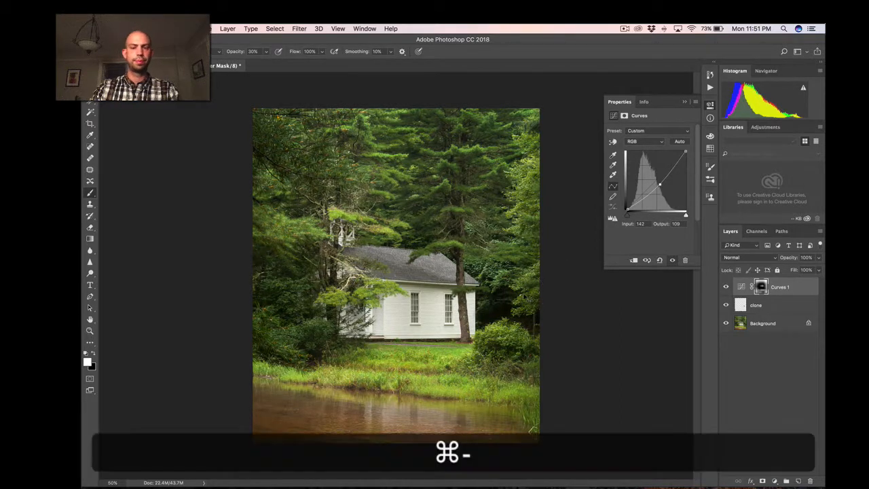
pyautogui.press('super+equal')
pyautogui.press('super+s')
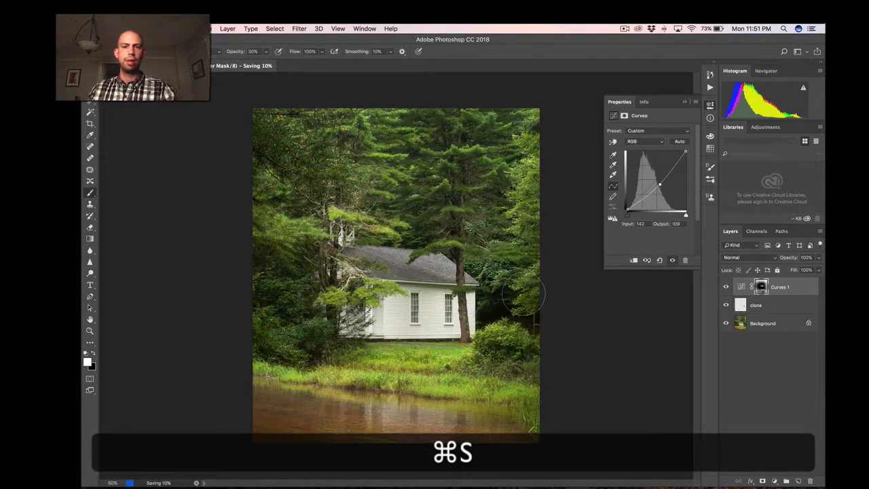
pyautogui.click(710, 106)
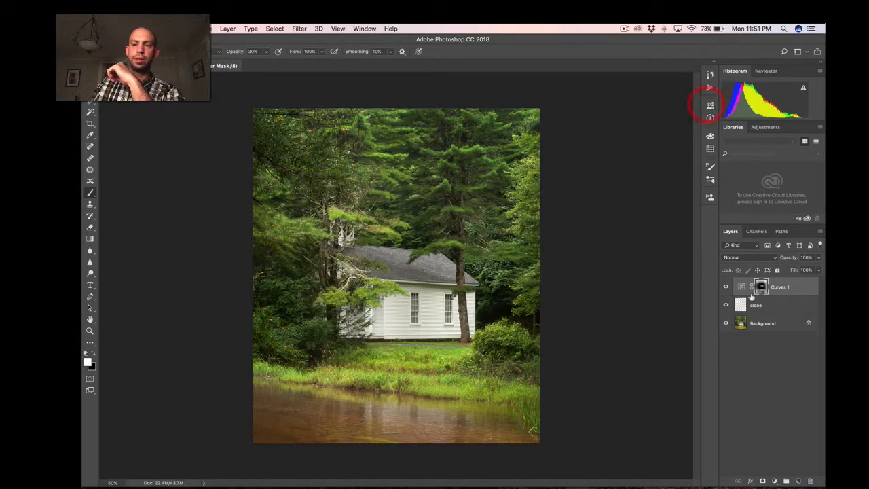
# Compare the edited photo with the original Background alone, and check the result up close and as a whole.
pyautogui.keyDown('alt'); pyautogui.click(726, 323); pyautogui.keyUp('alt')
pyautogui.keyDown('alt'); pyautogui.click(726, 323); pyautogui.keyUp('alt')
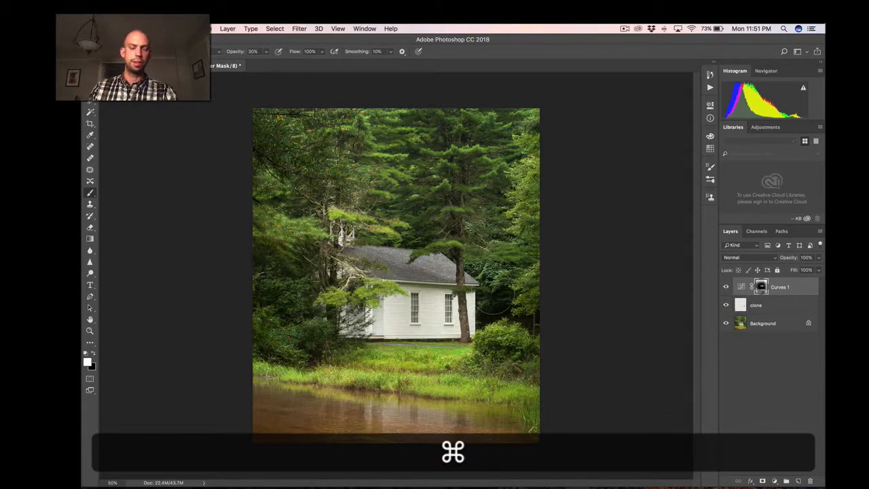
pyautogui.press('super+equal')
pyautogui.press('super+equal')
pyautogui.press('super+equal')
pyautogui.press('super+minus')
pyautogui.press('super+minus')
pyautogui.press('super+minus')
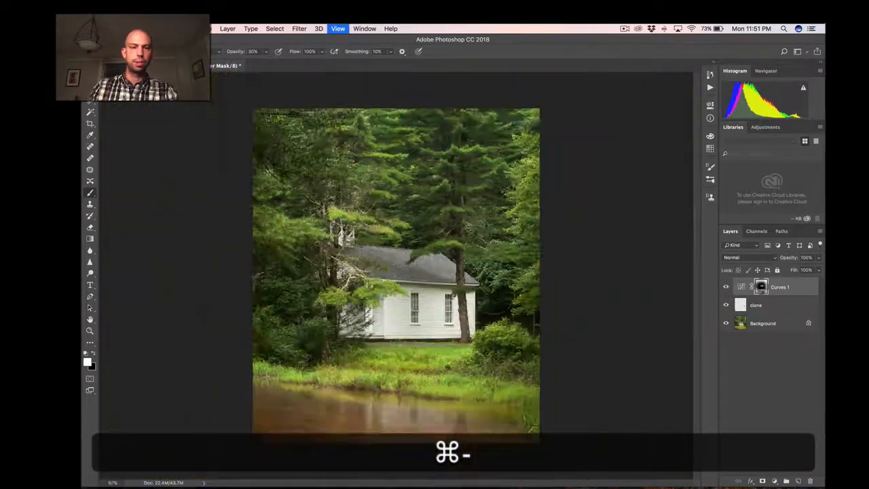
# Stamp all visible layers into a new merged layer above the Curves layer.
pyautogui.click(274, 28)
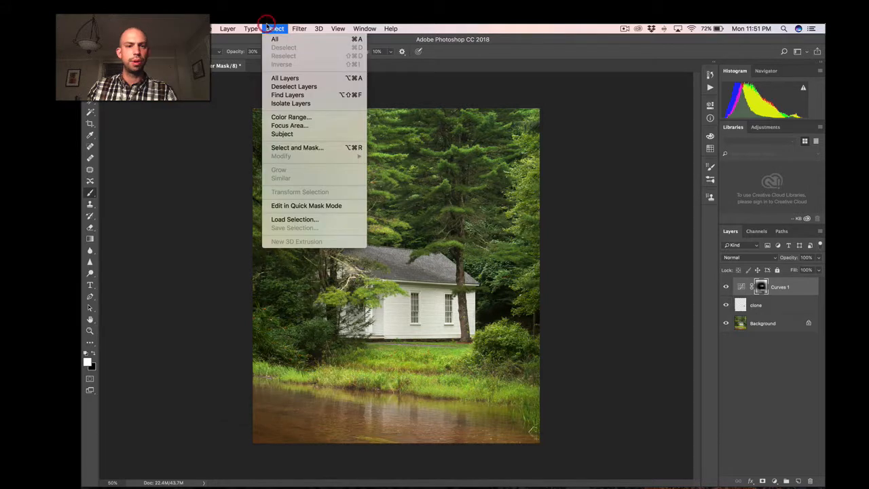
pyautogui.click(254, 26)
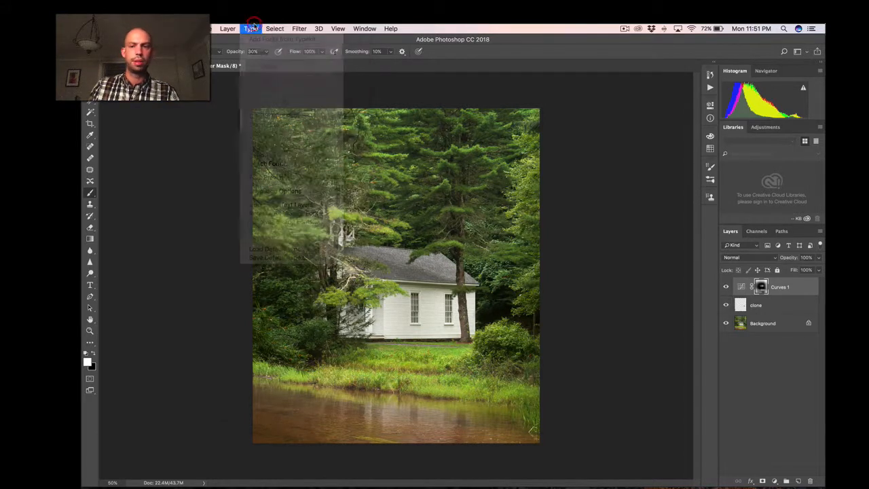
pyautogui.press('alt+shift+super+e')
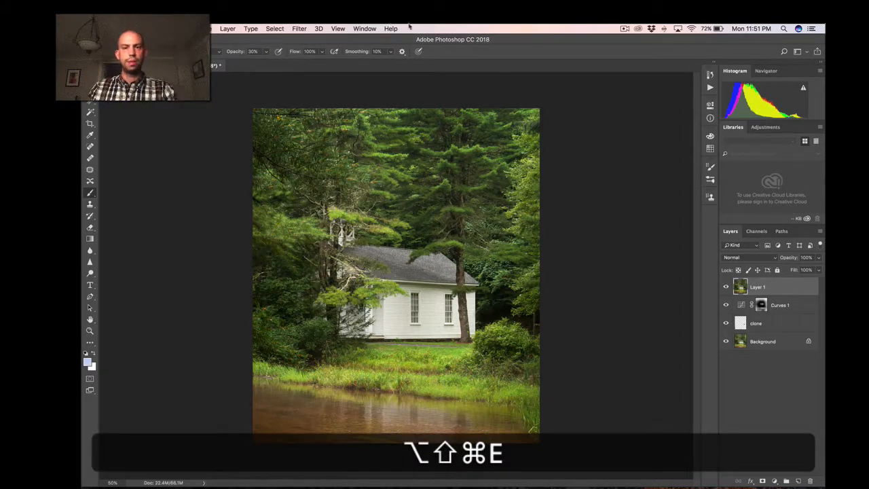
# Sharpen the merged layer with Unsharp Mask at an Amount of 70%, previewing it on the building, and save the document.
pyautogui.click(299, 29)
pyautogui.moveTo(314, 193)
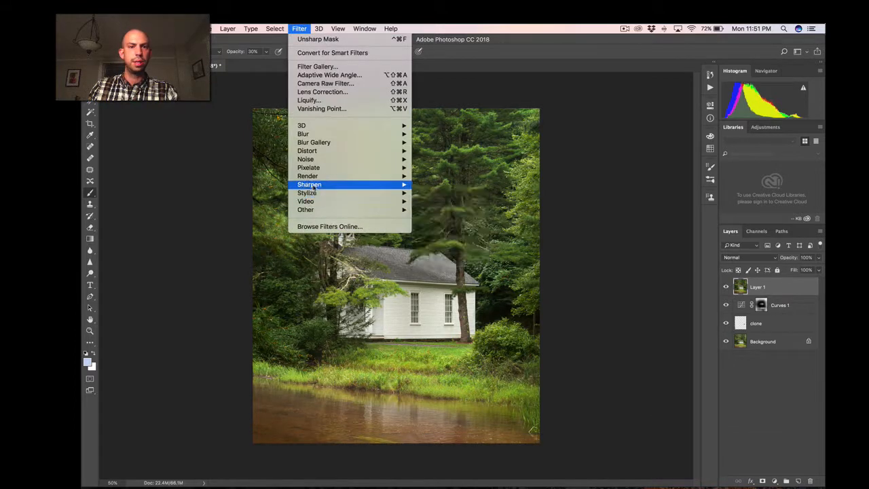
pyautogui.moveTo(340, 184)
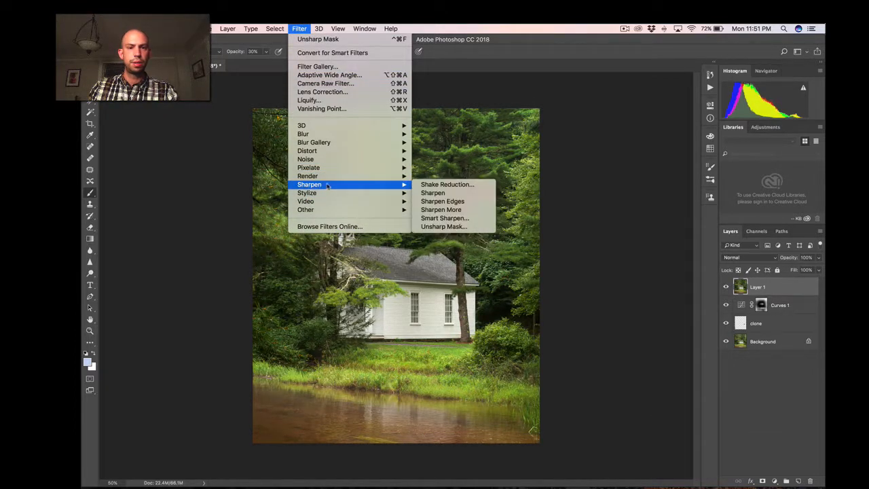
pyautogui.click(442, 227)
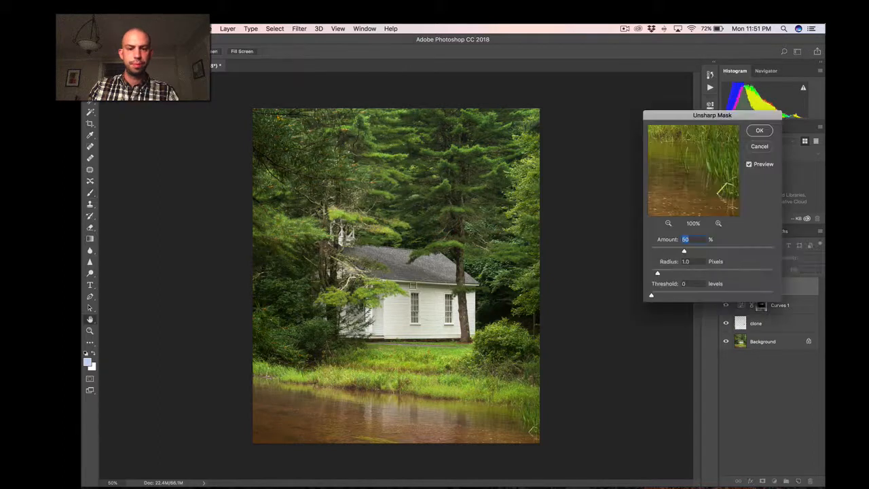
pyautogui.click(410, 294)
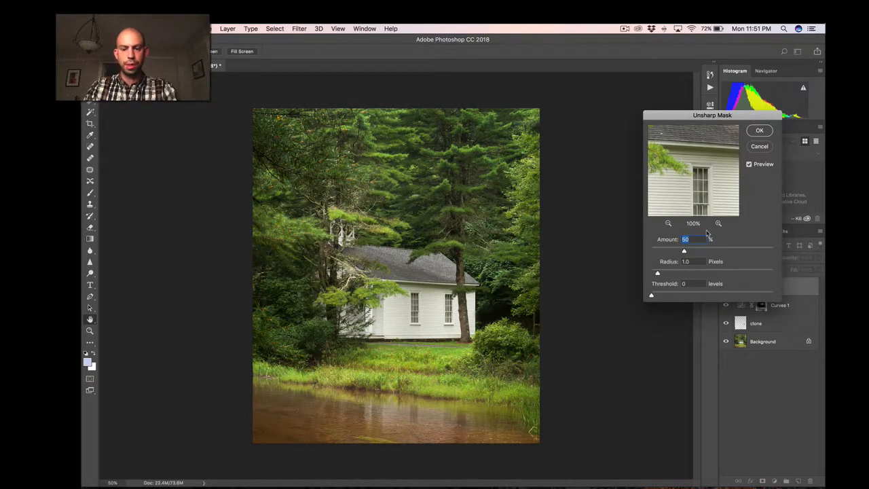
pyautogui.write('70')
pyautogui.click(759, 131)
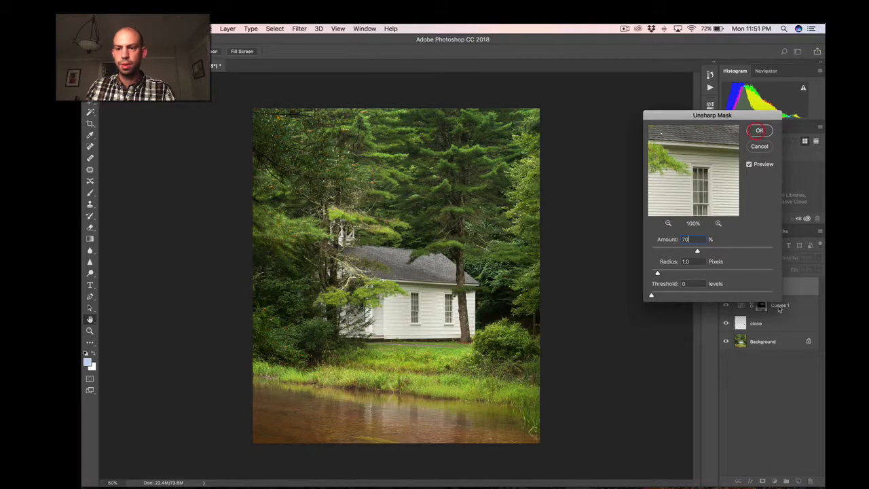
pyautogui.press('super+s')
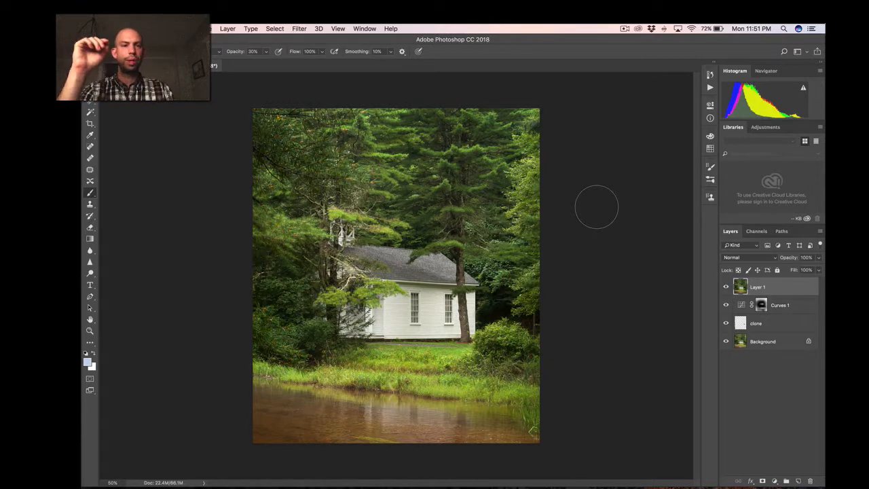
# Close the finished document, switch to Lightroom Classic, and show the edited photo in the Library.
pyautogui.press('super')
pyautogui.press('super+w')
pyautogui.press('super+Tab')
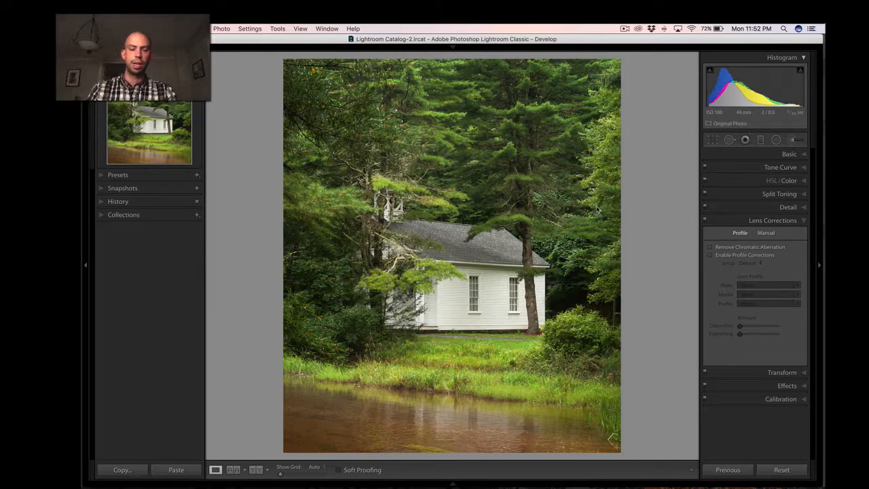
pyautogui.press('g')
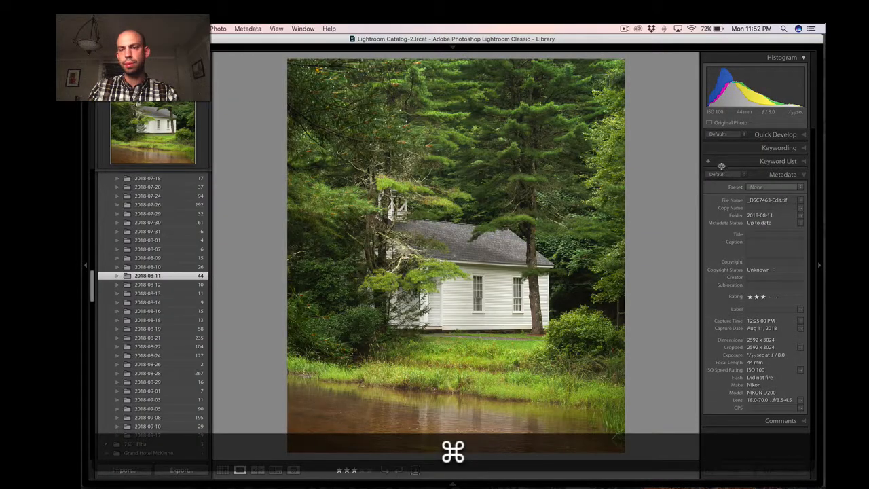
# Try healing the small white spot near the roof's lower edge with Spot Removal at size 24, sampling the shingles beside it.
pyautogui.press('q')
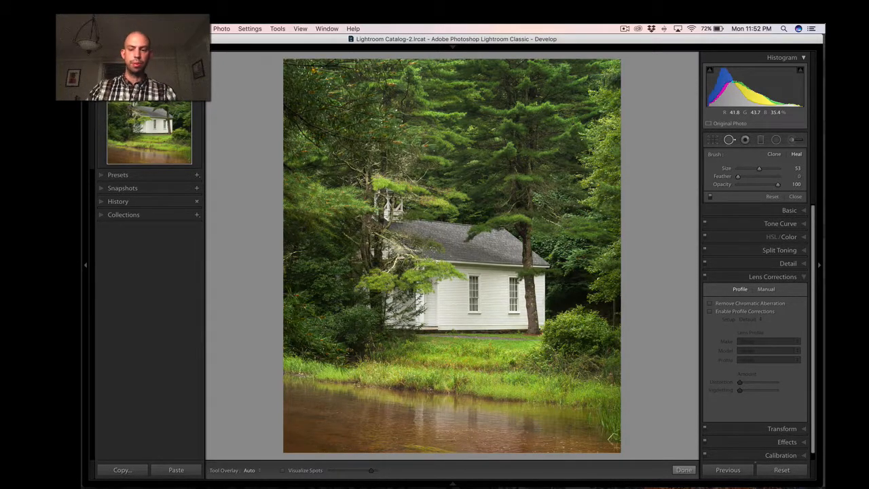
pyautogui.press('super+equal')
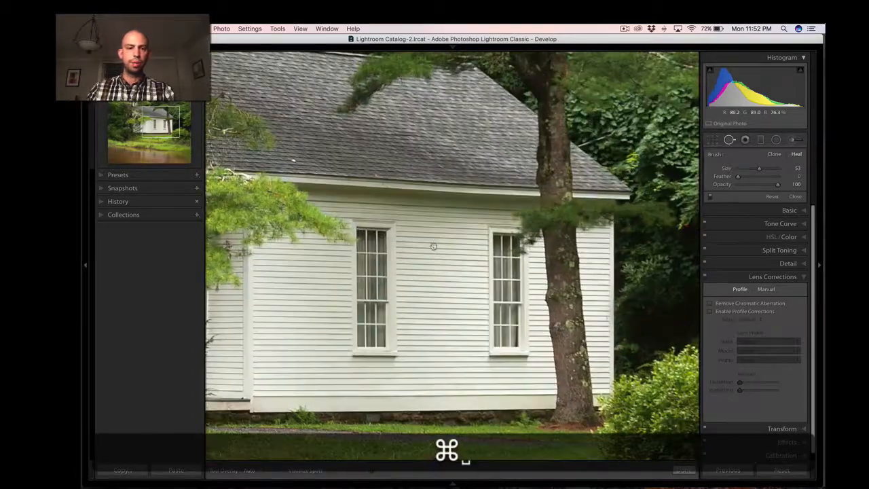
pyautogui.press('super+minus')
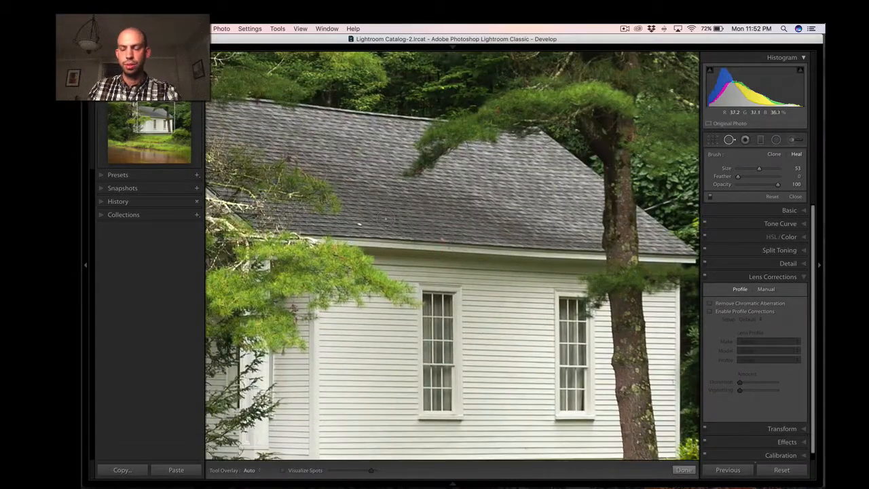
pyautogui.press('[')
pyautogui.click(358, 223)
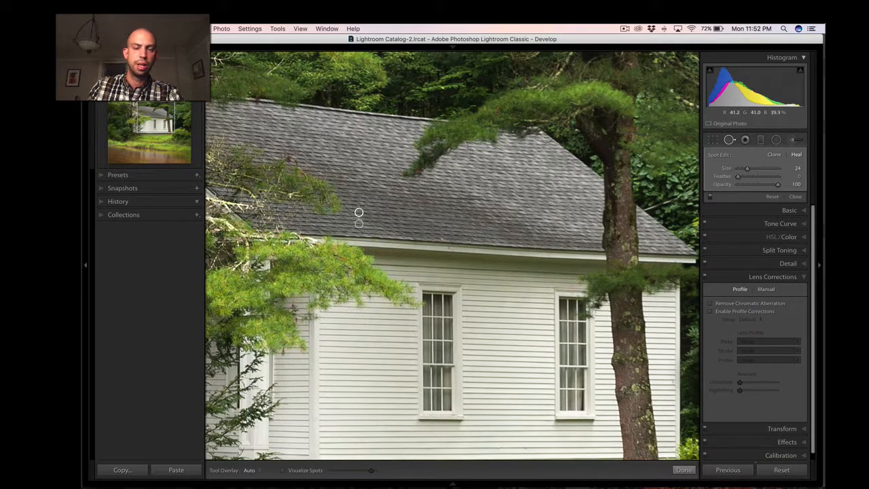
pyautogui.moveTo(359, 213)
pyautogui.mouseDown()
pyautogui.moveTo(384, 224)
pyautogui.moveTo(385, 216)
pyautogui.moveTo(387, 225)
pyautogui.mouseUp()
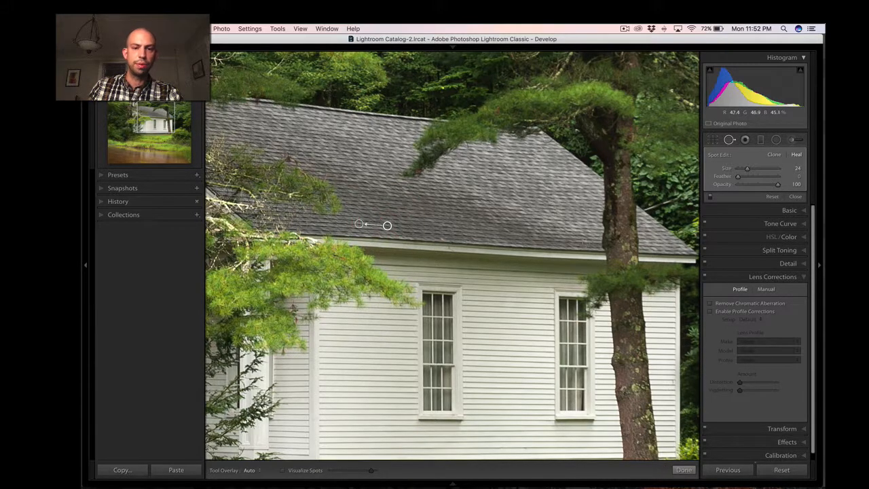
pyautogui.press('q')
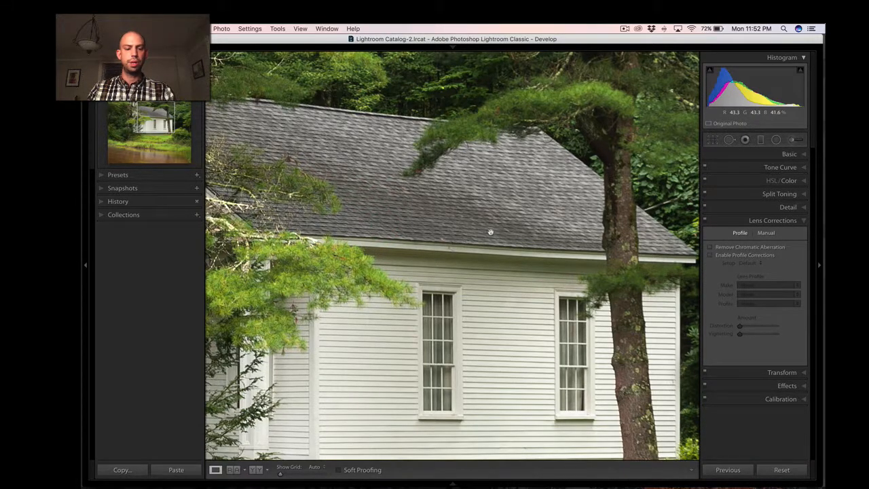
# Undo the spot removal on the roof.
pyautogui.press('super+z')
pyautogui.press('super+z')
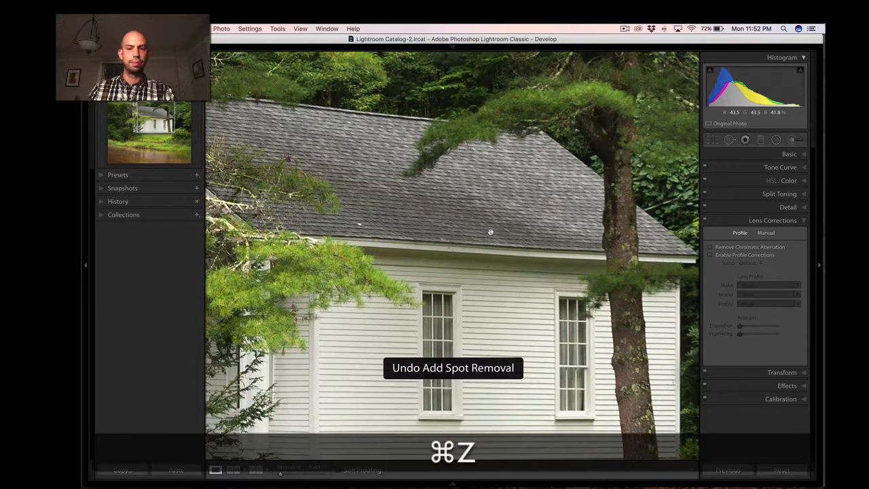
# Open the Effects settings for the whole photo and examine the Post-Crop Vignetting Amount.
pyautogui.press('super+minus')
pyautogui.press('super+minus')
pyautogui.press('super+minus')
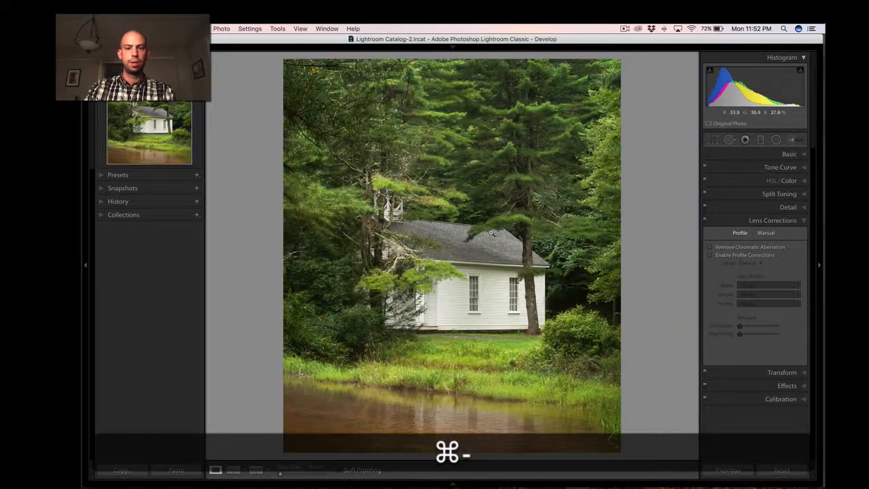
pyautogui.click(785, 385)
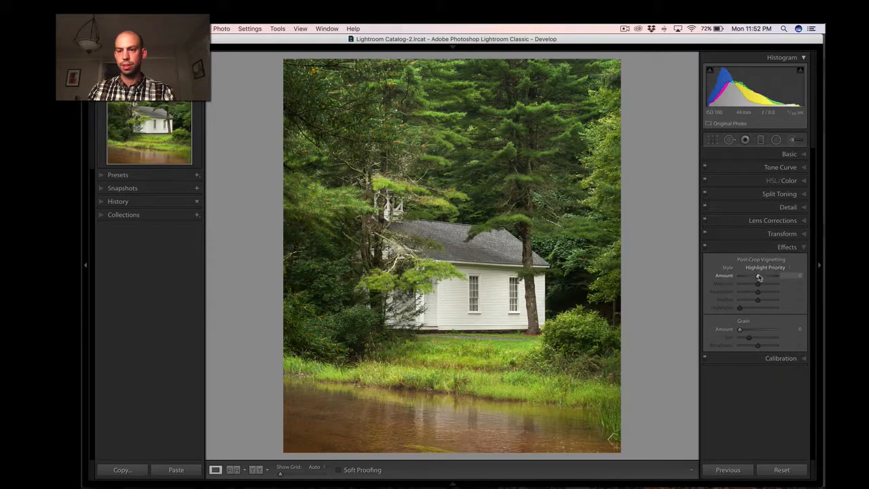
pyautogui.moveTo(760, 277)
pyautogui.mouseDown()
pyautogui.moveTo(742, 280)
pyautogui.moveTo(771, 281)
pyautogui.moveTo(758, 279)
pyautogui.mouseUp()
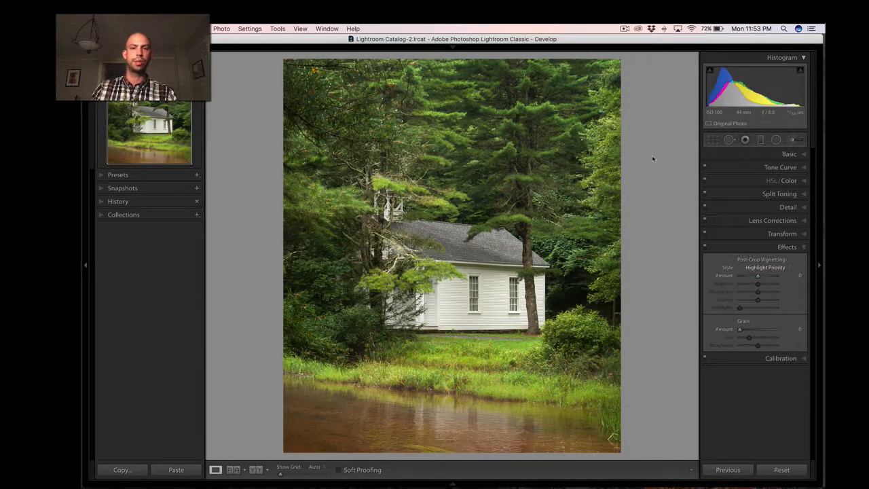
# Compare _DSC7463-Edit with the original _DSC7463 side by side in Survey view with the lights dimmed.
pyautogui.press('g')
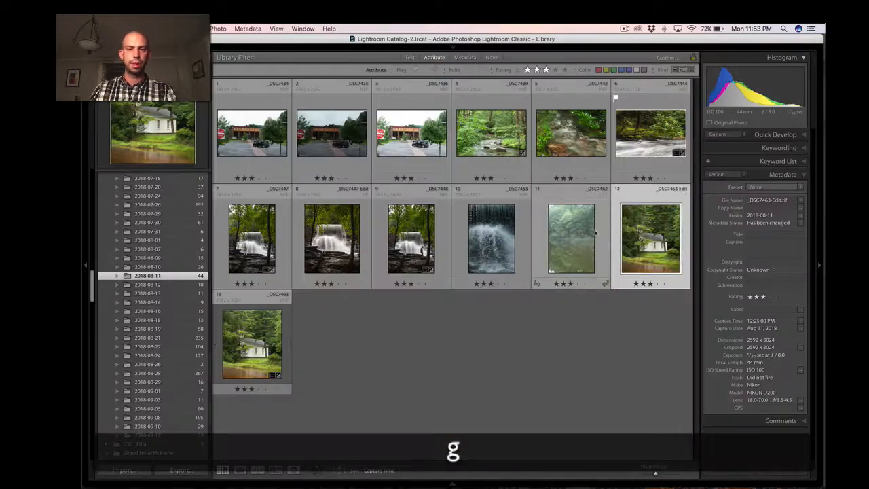
pyautogui.press('f')
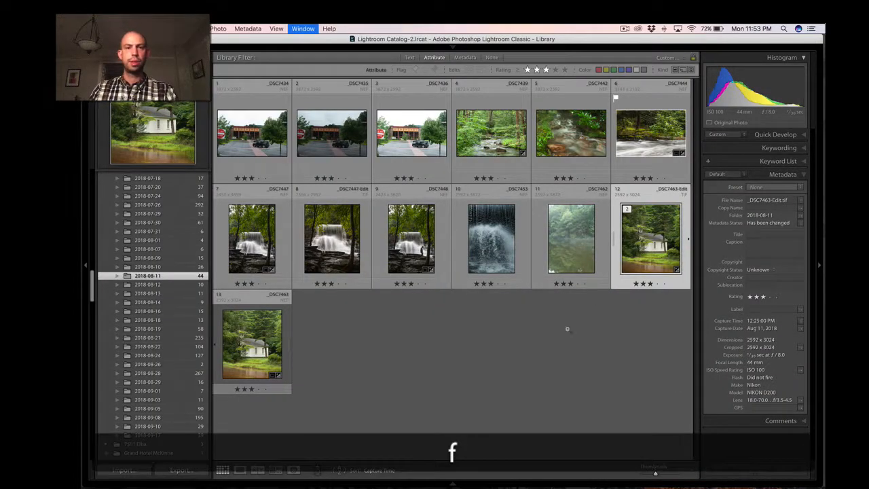
pyautogui.press('g')
pyautogui.hotkey('shift', 'g')
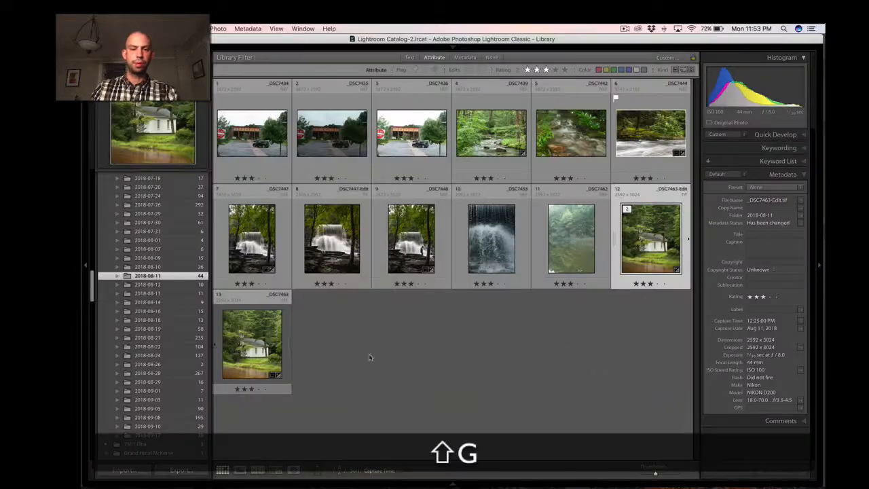
pyautogui.hotkey('shift', 'n')
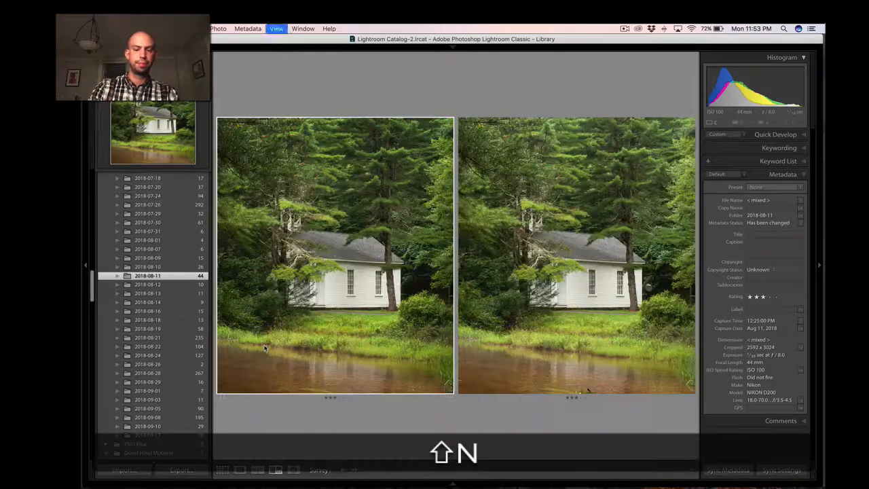
pyautogui.press('l')
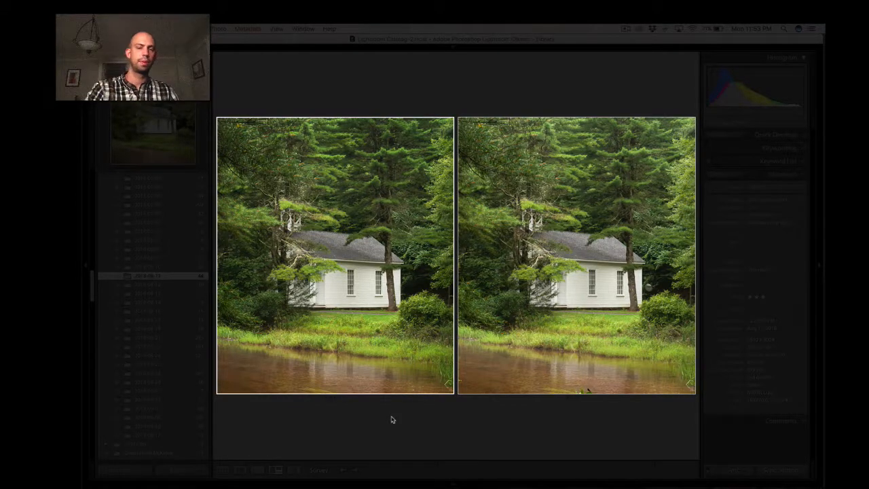
# Return to the Library grid, restore the normal lighting, and deselect both building photos.
pyautogui.press('g')
pyautogui.press('l')
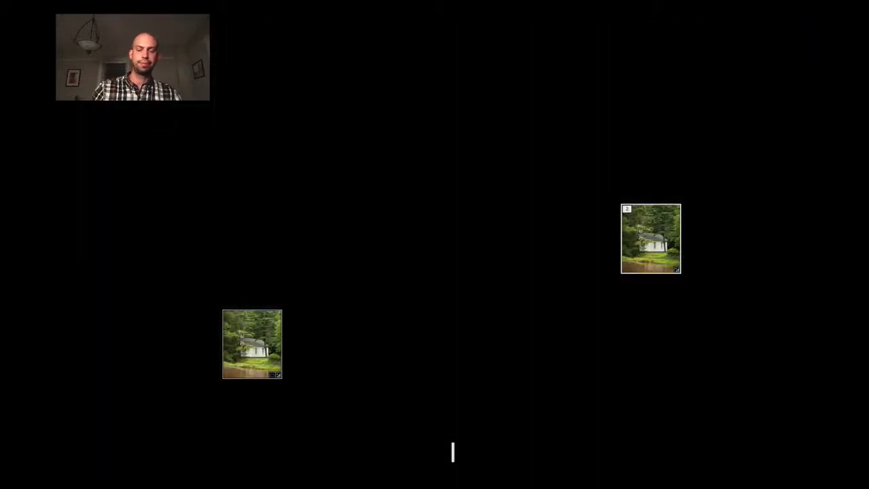
pyautogui.press('l')
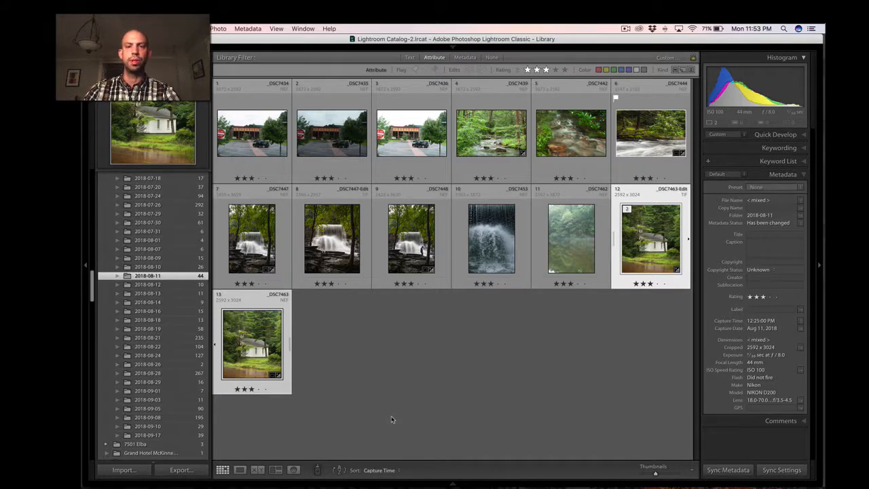
pyautogui.click(391, 420)
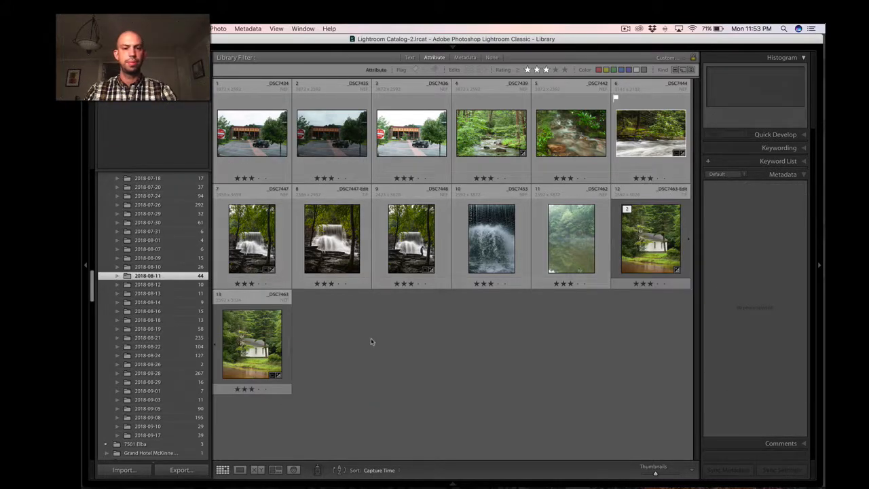
# Compare the waterfall photo _DSC7447-Edit with _DSC7463-Edit in Survey view with the lights out.
pyautogui.click(347, 258)
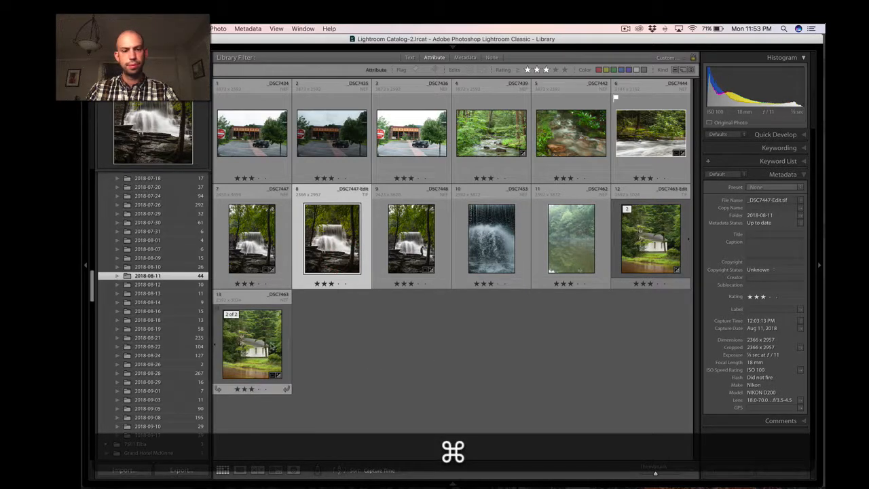
pyautogui.keyDown('super'); pyautogui.click(660, 238); pyautogui.keyUp('super')
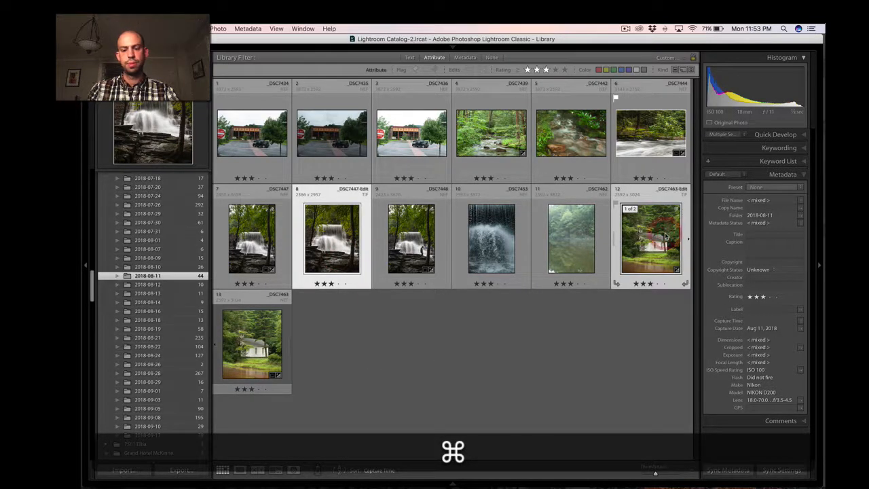
pyautogui.press('super+n')
pyautogui.press('l')
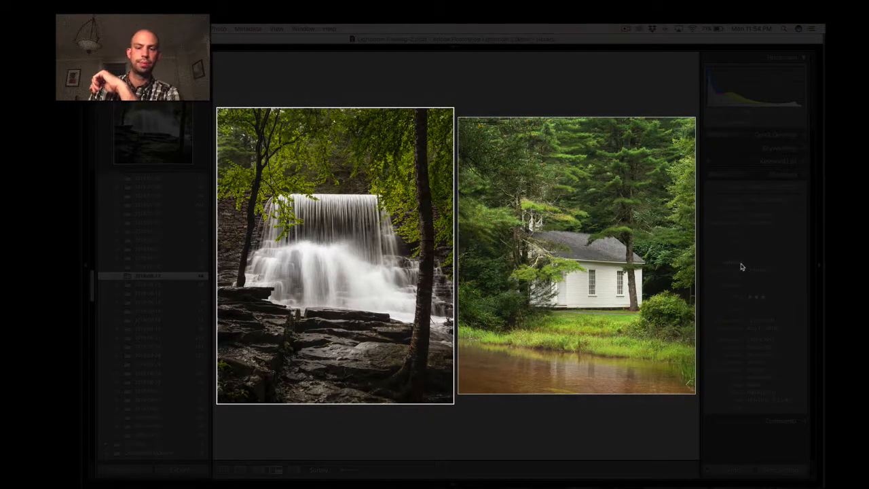
pyautogui.press('l')
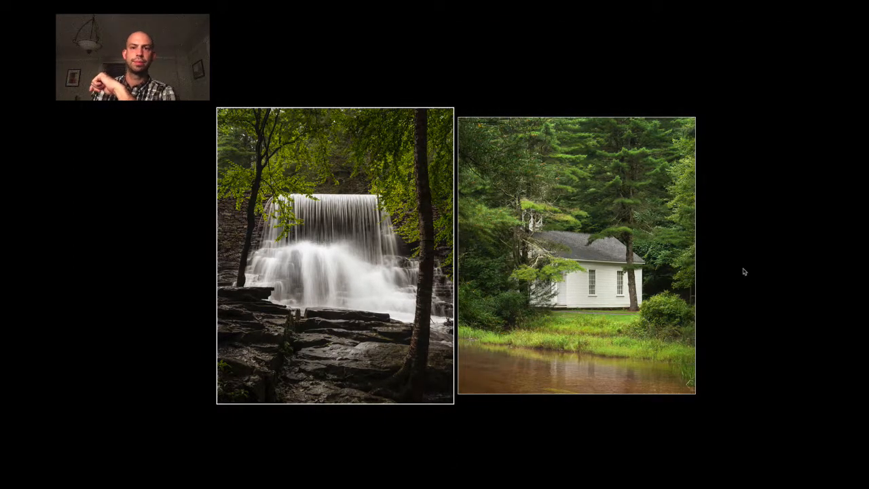